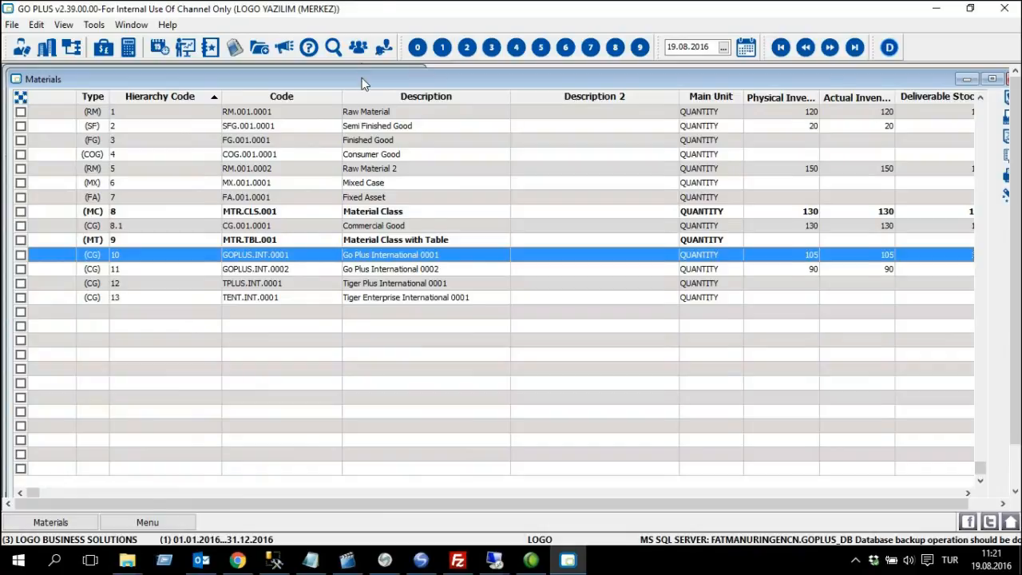
Start a new commercial good material record and set its code to GOPLUS.INT.0003.
double_click(360, 79)
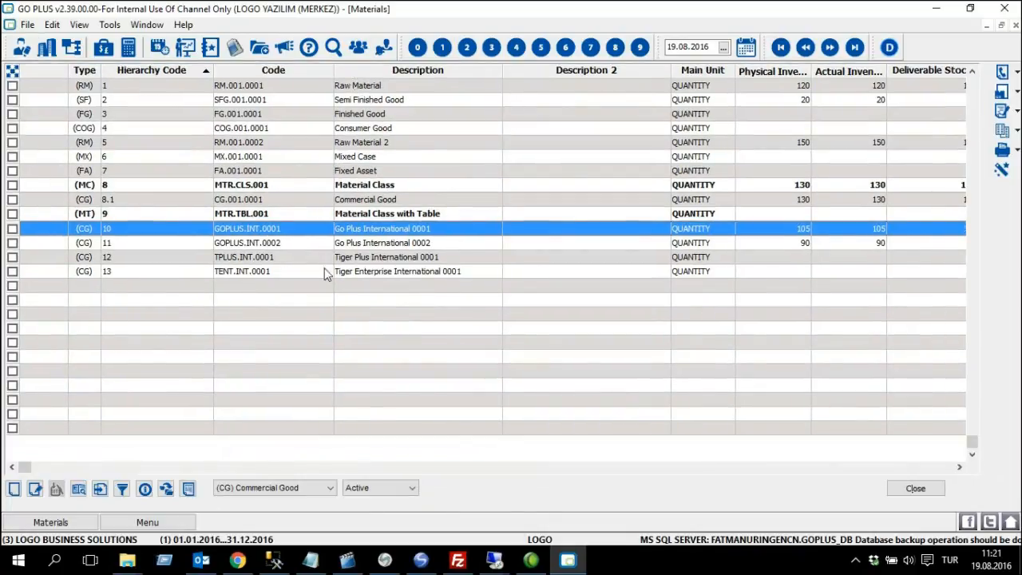
right_click(238, 289)
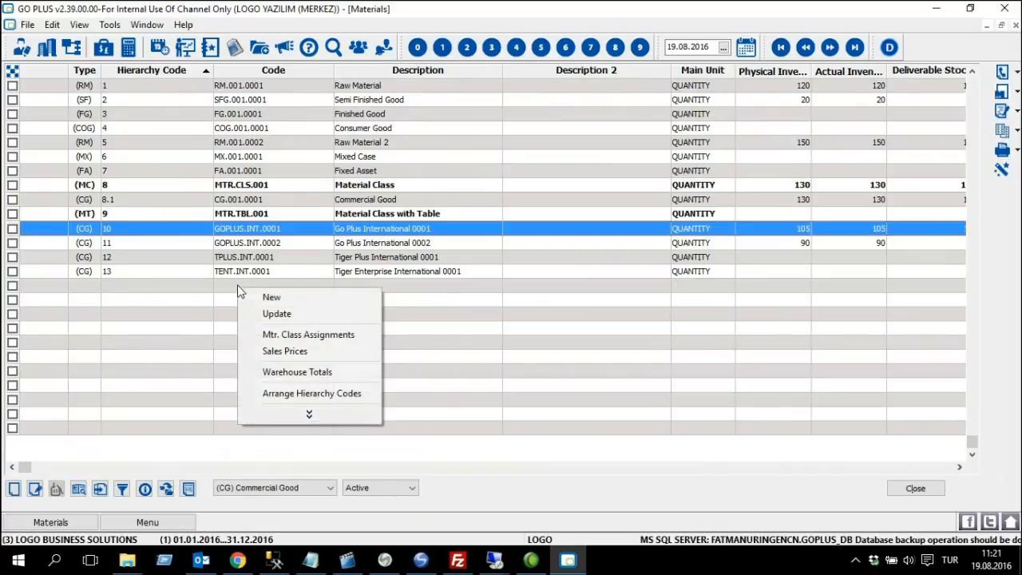
left_click(365, 301)
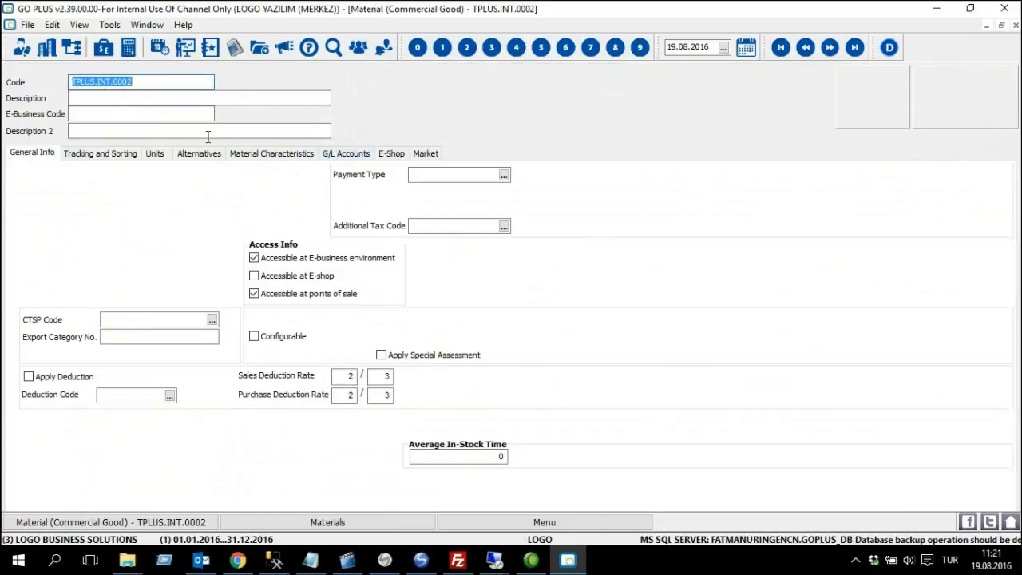
type("GOPLUS")
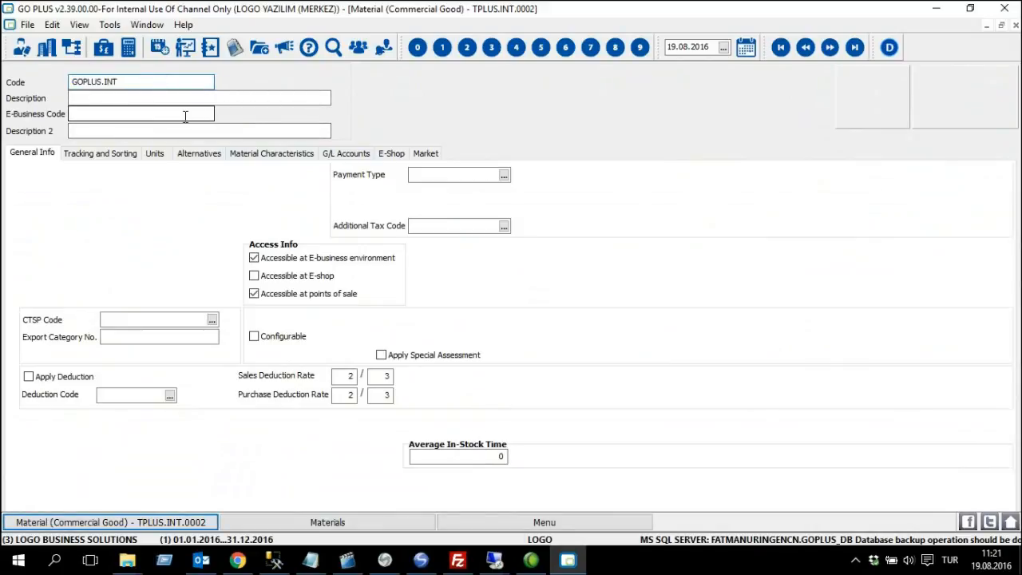
type(".INT.0003")
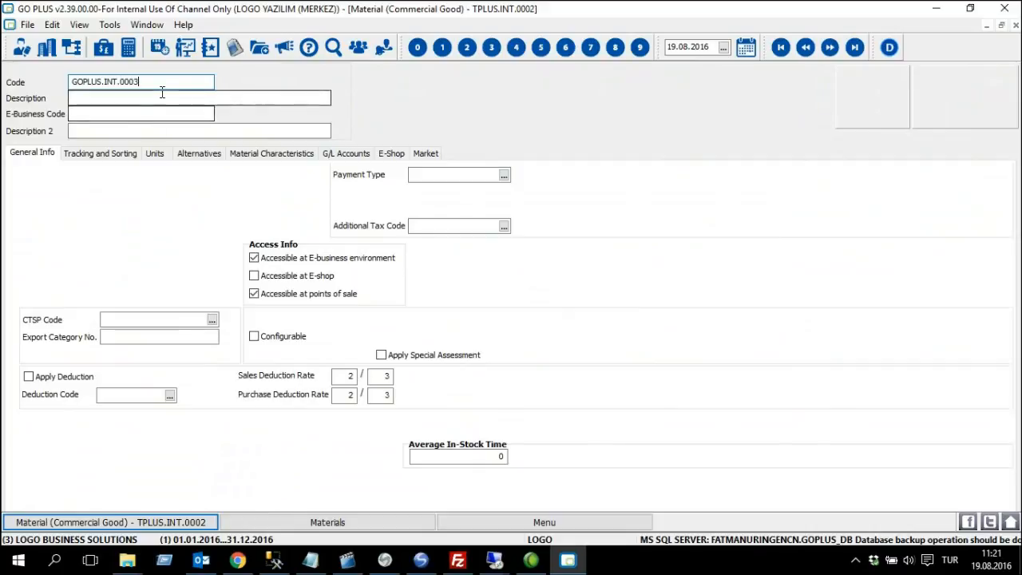
Enter the description Go Plus International 0003 for the new material and save the record.
left_click(162, 98)
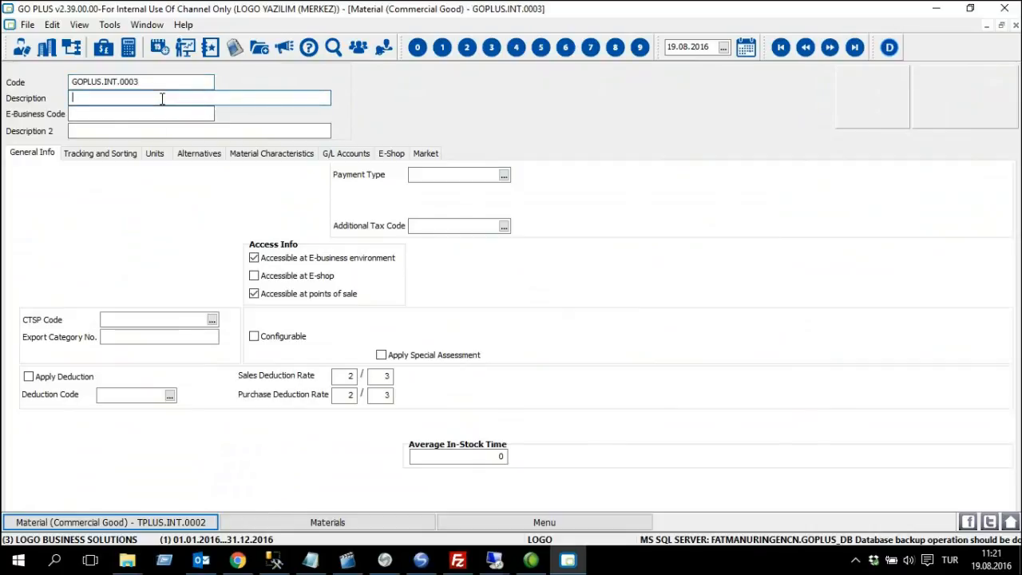
left_click(329, 522)
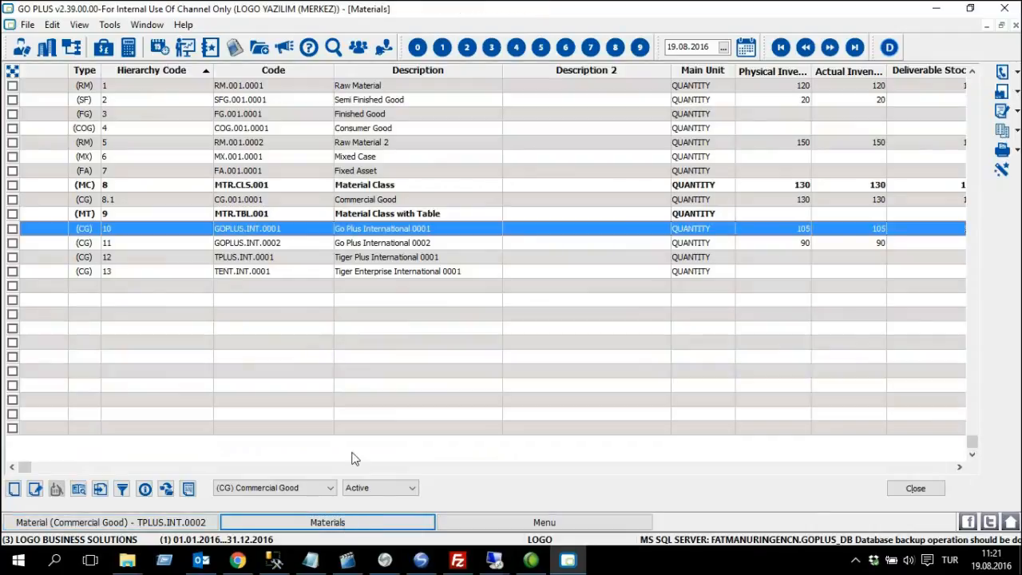
left_click(107, 523)
type("G")
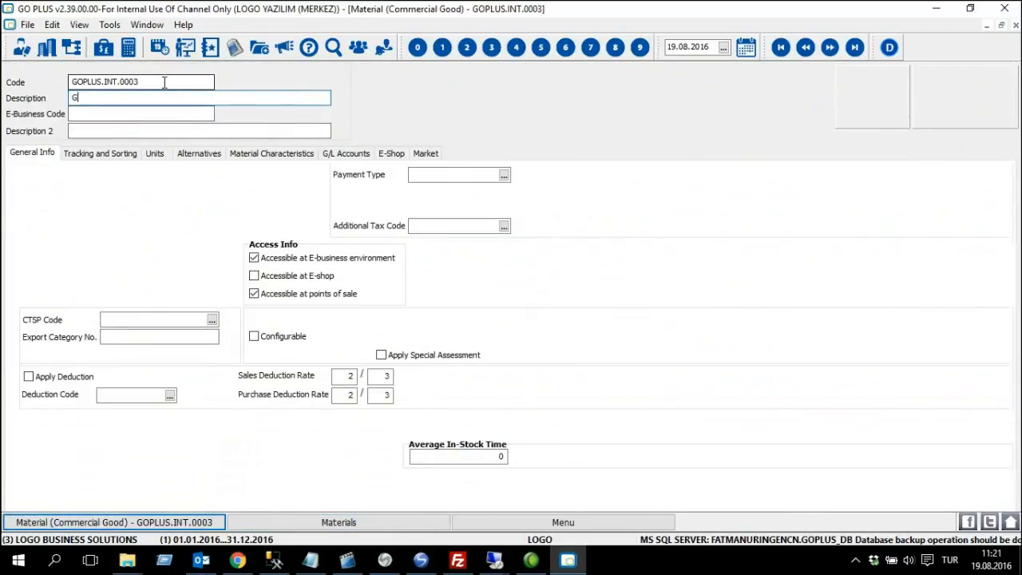
type("o Plus International 0003")
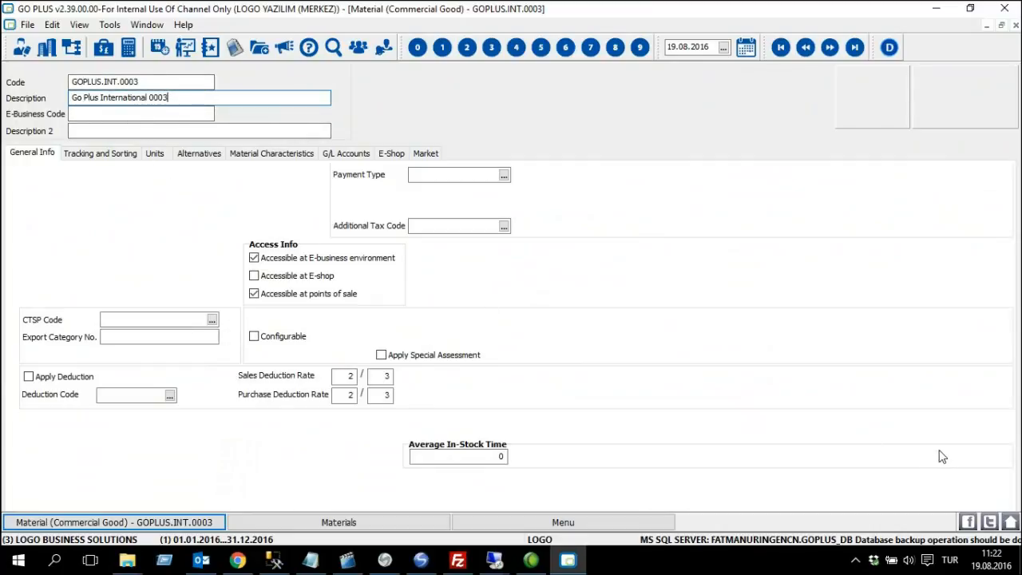
key("ctrl+s")
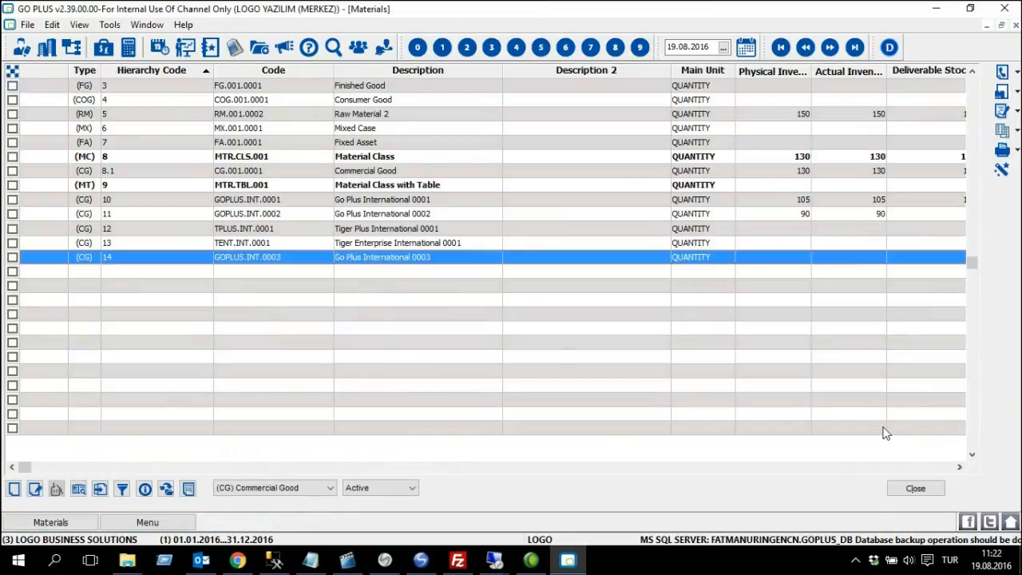
Create and save another commercial good with code GOPLUS.INT.0004 and description Go Plus International 0004.
right_click(295, 267)
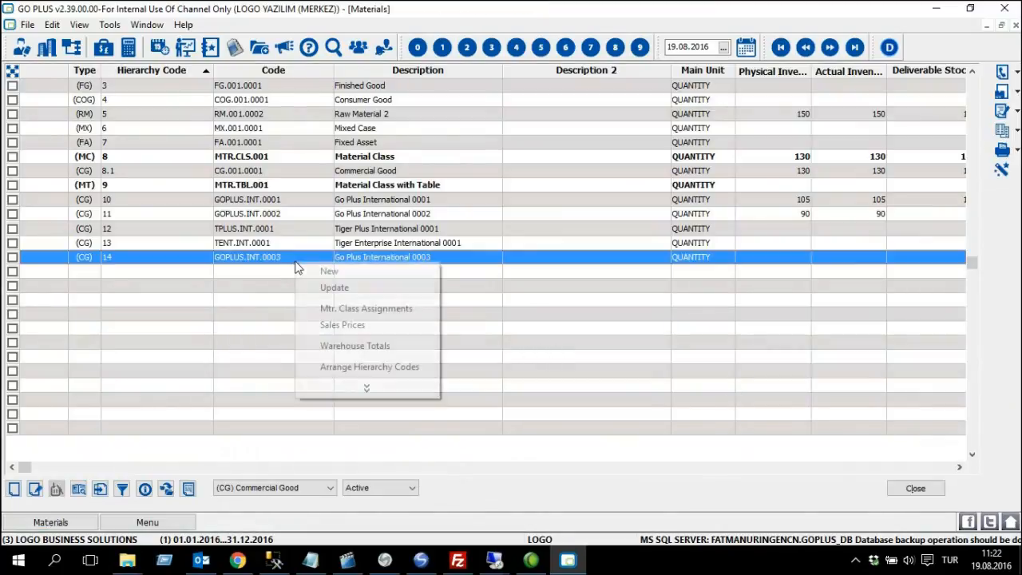
left_click(393, 273)
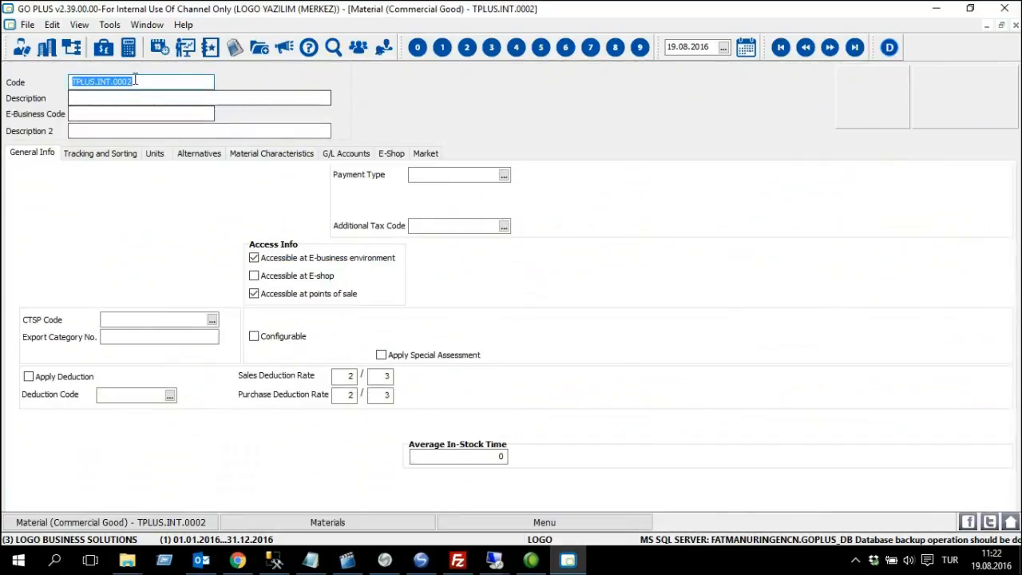
type("GOPLUS")
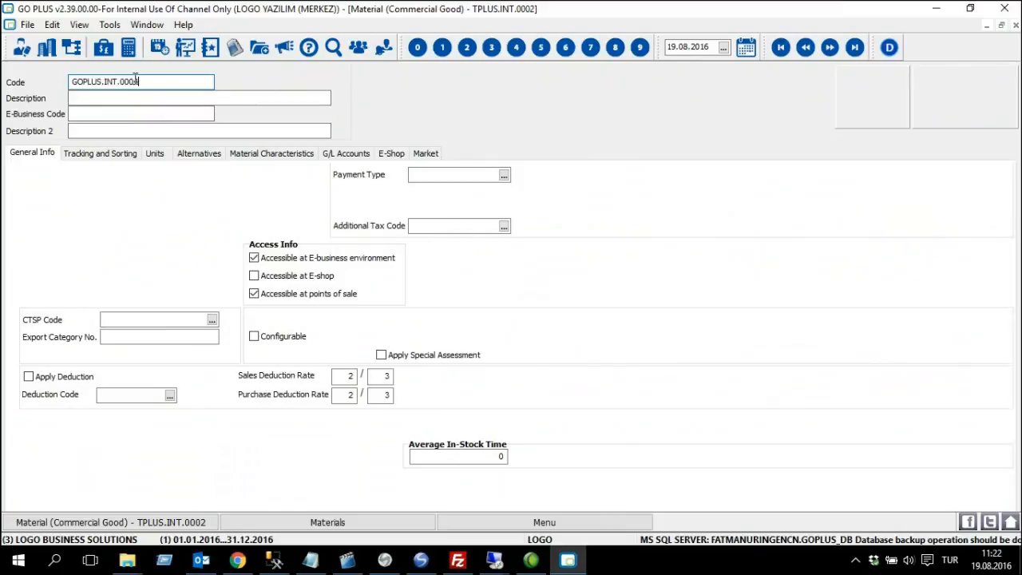
type(".INT.0004")
key("Tab")
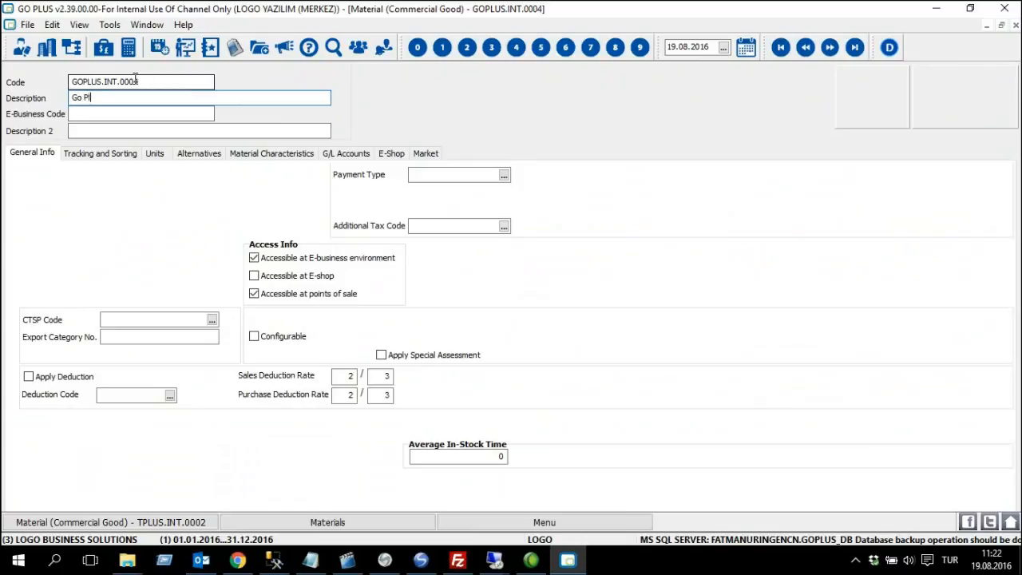
type("Go Plus Internati")
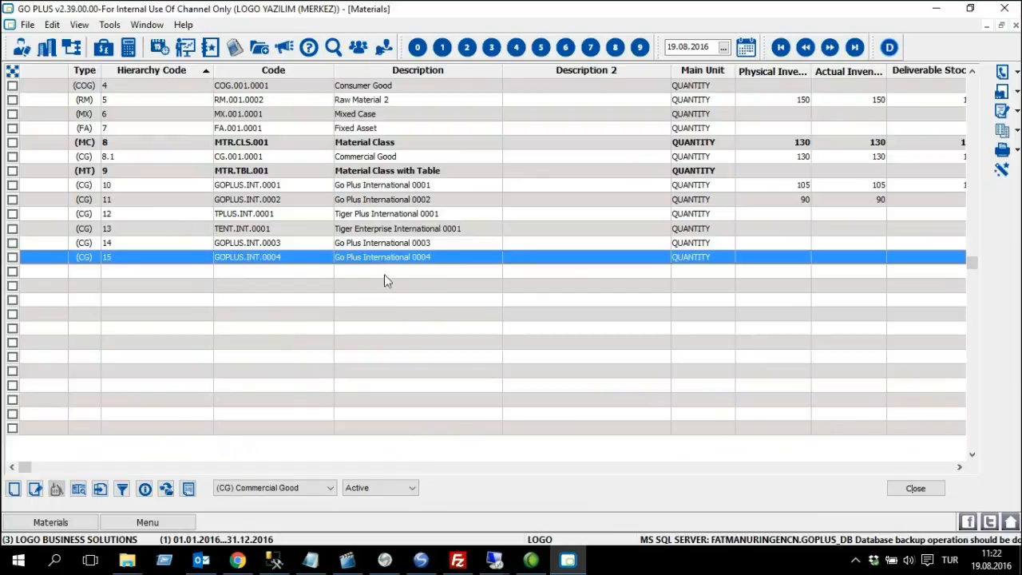
Close the materials list and open the purchase orders among the stock transactions.
left_click(416, 242)
left_click(412, 257)
left_click(926, 489)
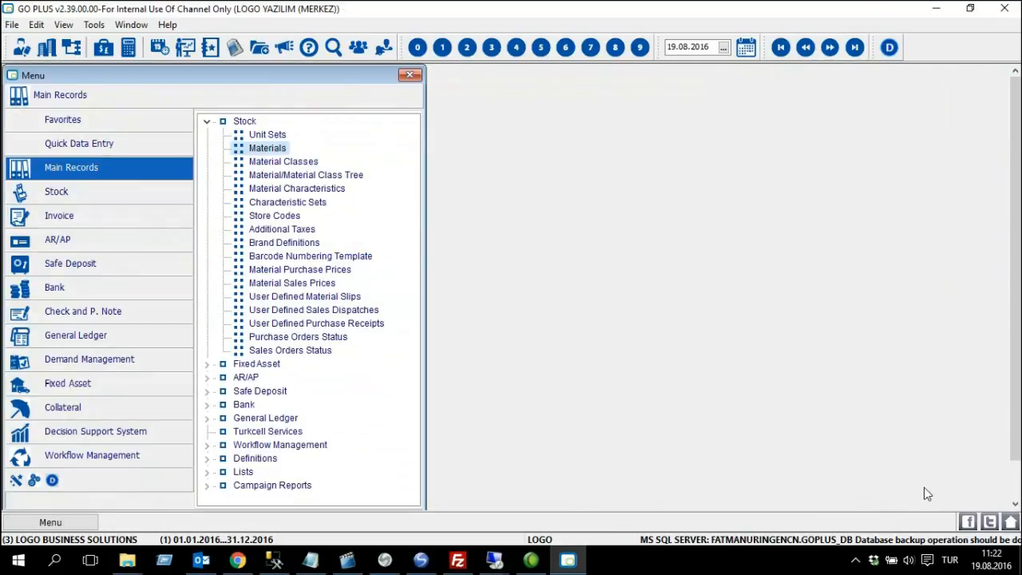
left_click(207, 121)
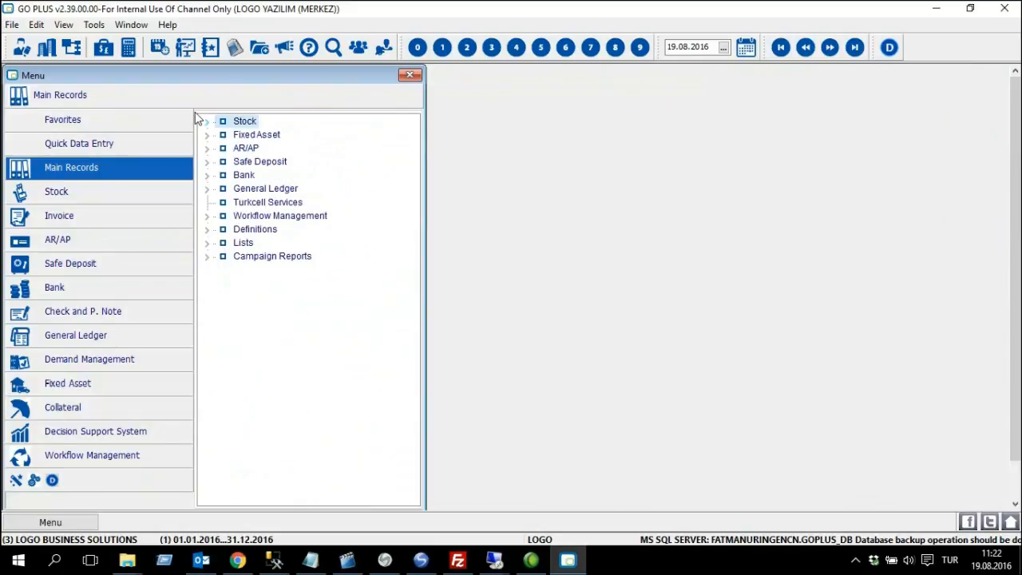
left_click(99, 197)
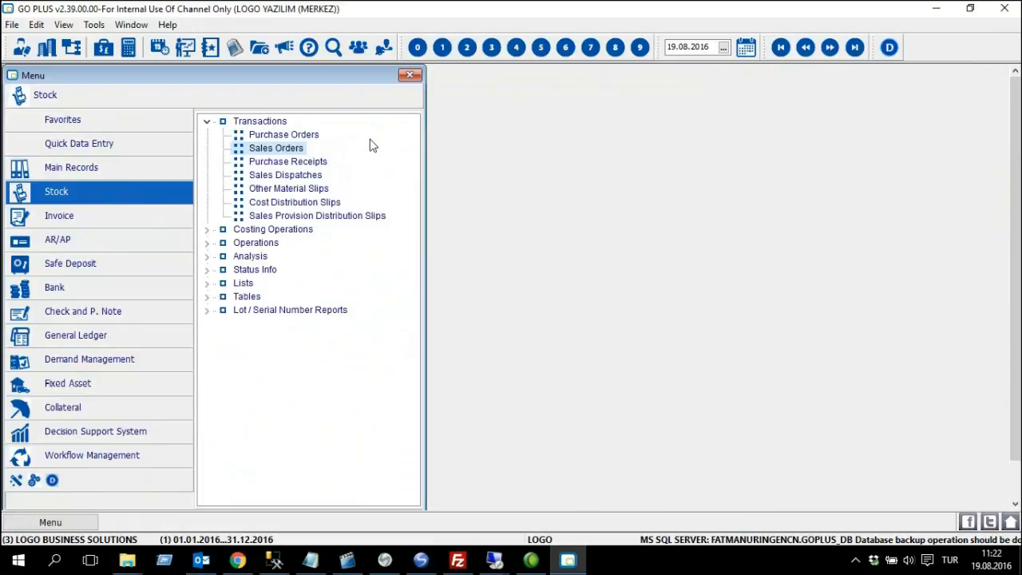
left_click(312, 131)
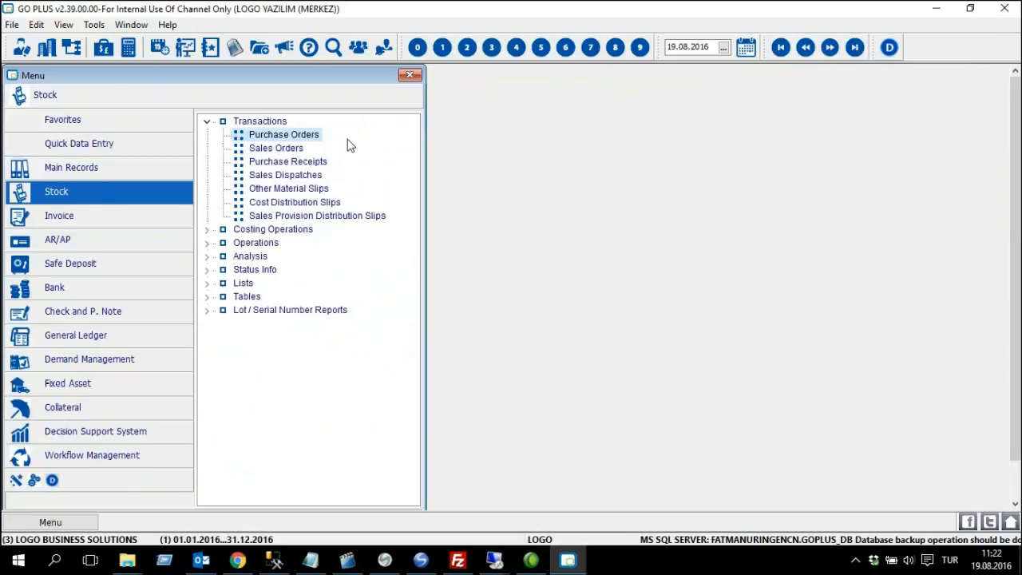
double_click(295, 139)
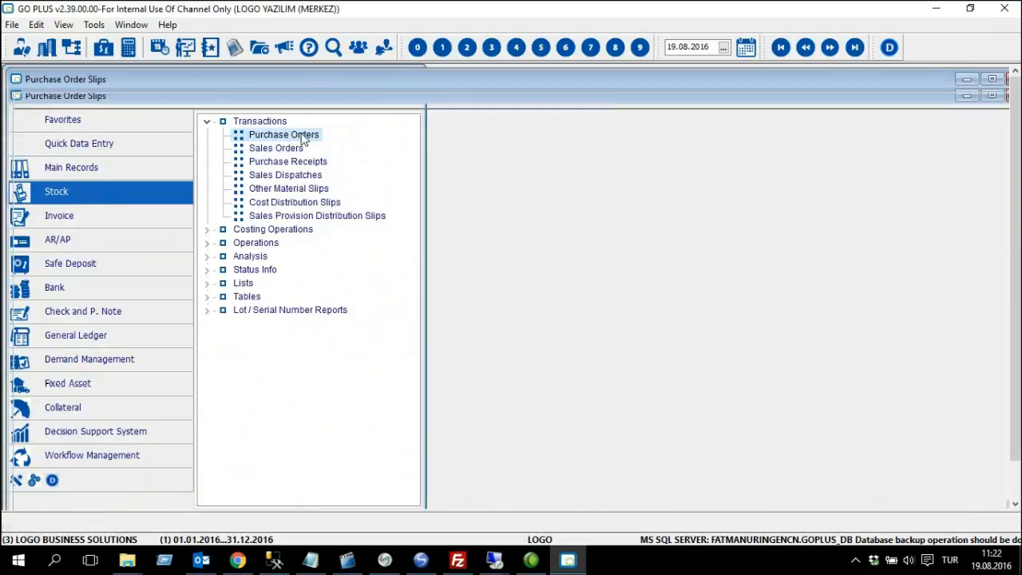
Create a new purchase order slip and choose Arabic Vendor (VEN.ARB.0001) as its AR/AP account.
double_click(343, 75)
right_click(266, 207)
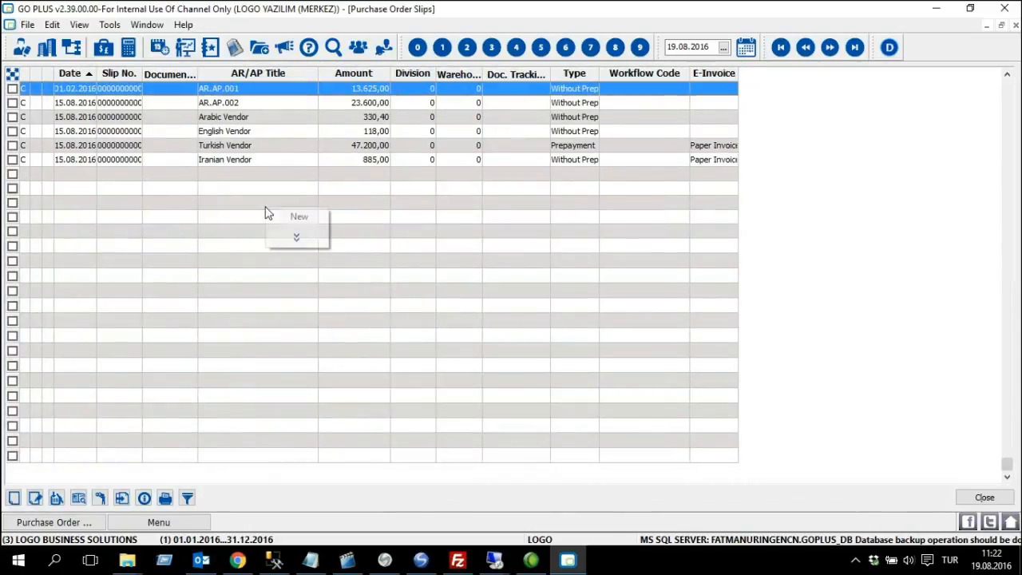
left_click(313, 216)
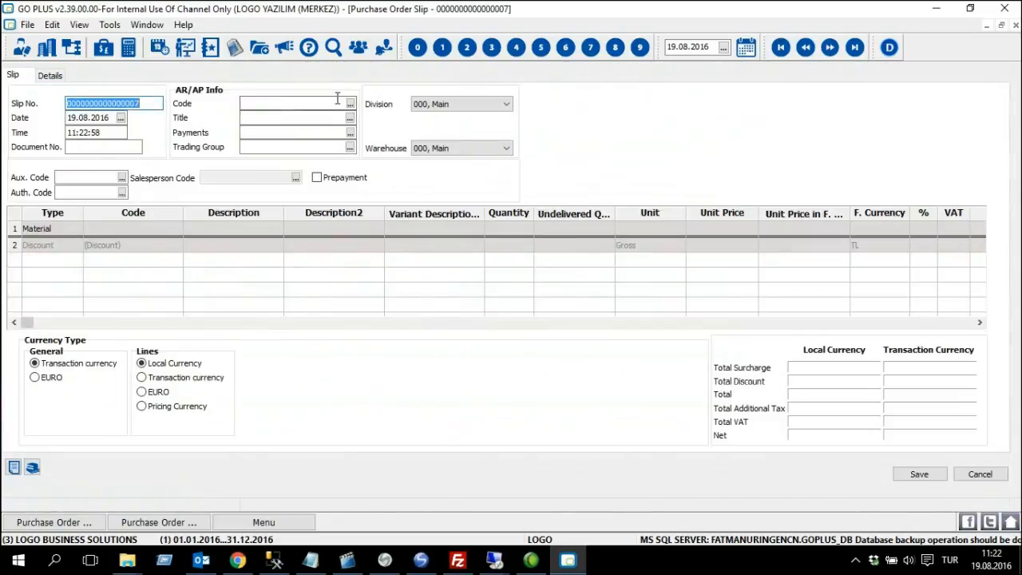
left_click(347, 103)
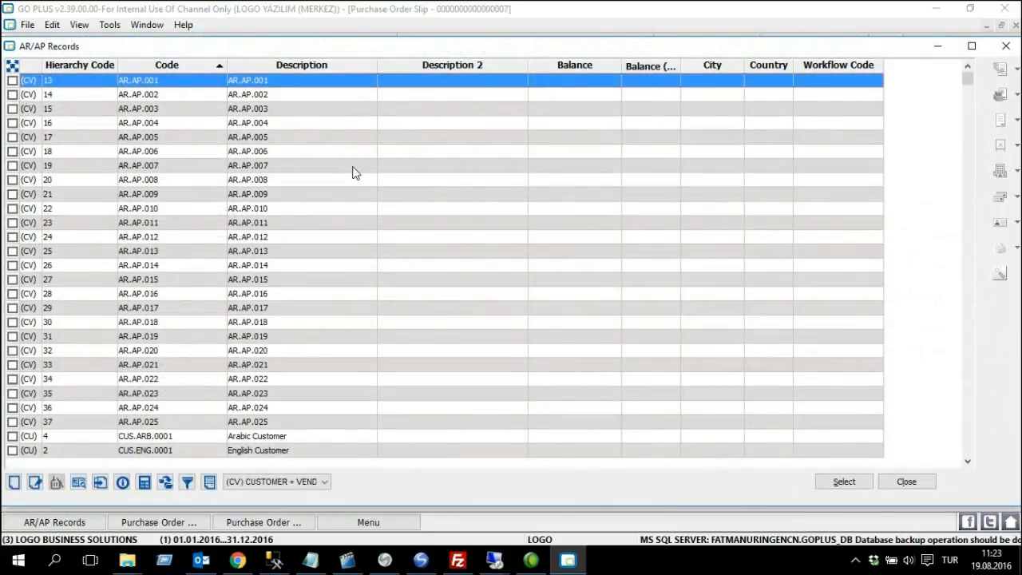
key("End")
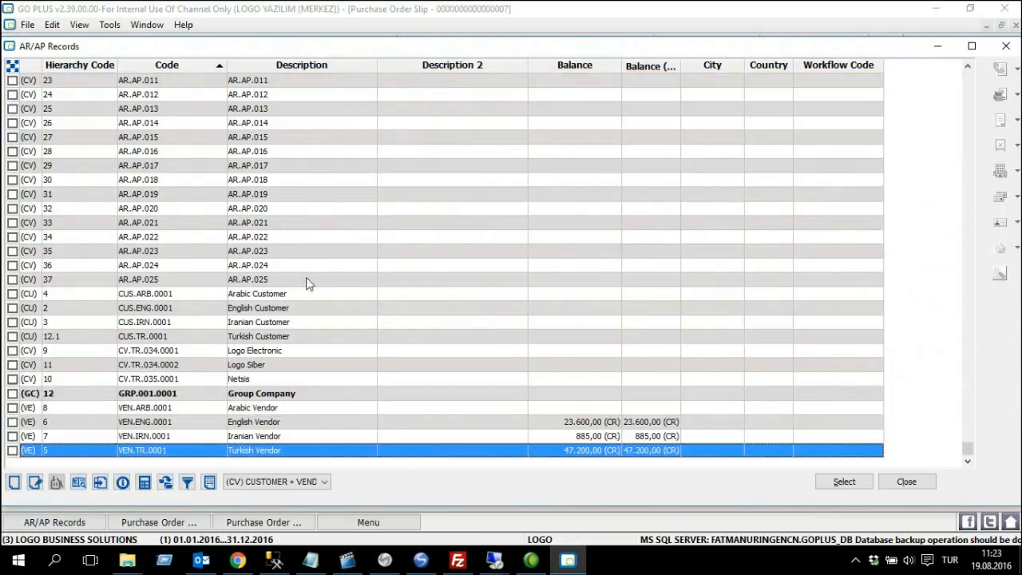
double_click(270, 407)
left_click(478, 297)
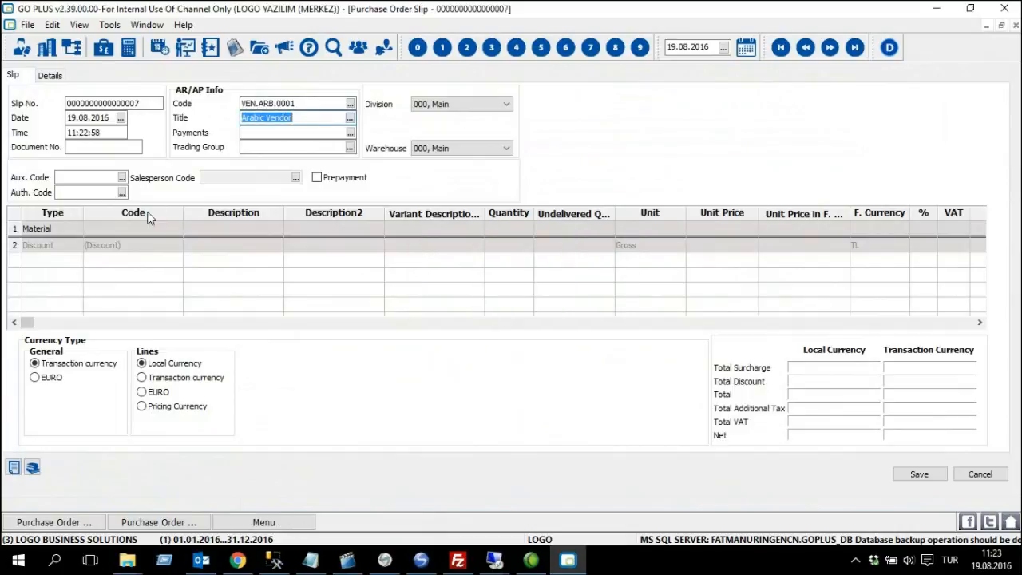
Add the materials GOPLUS.INT.0003 and GOPLUS.INT.0004 together as lines of the purchase order.
left_click(159, 229)
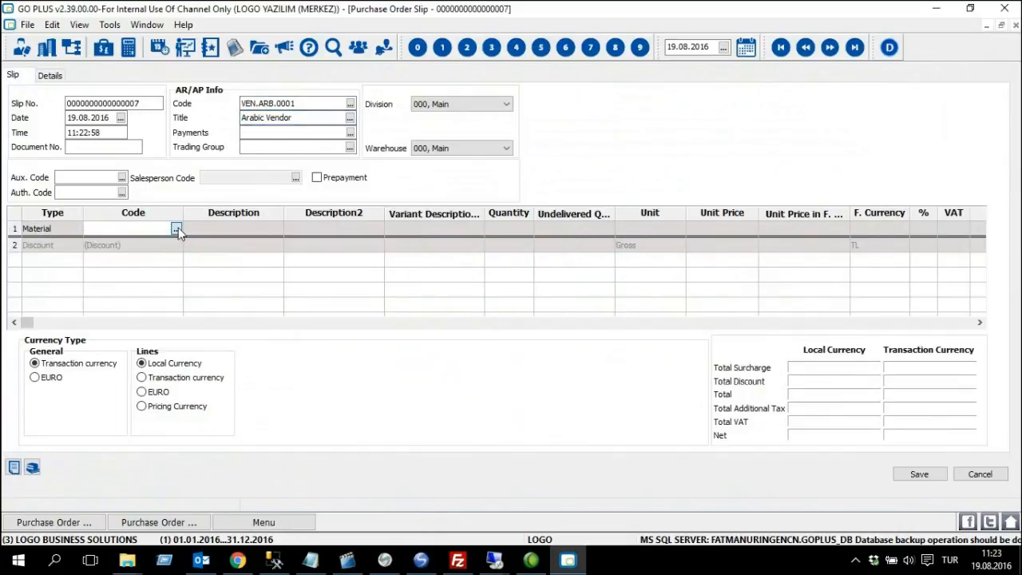
left_click(176, 229)
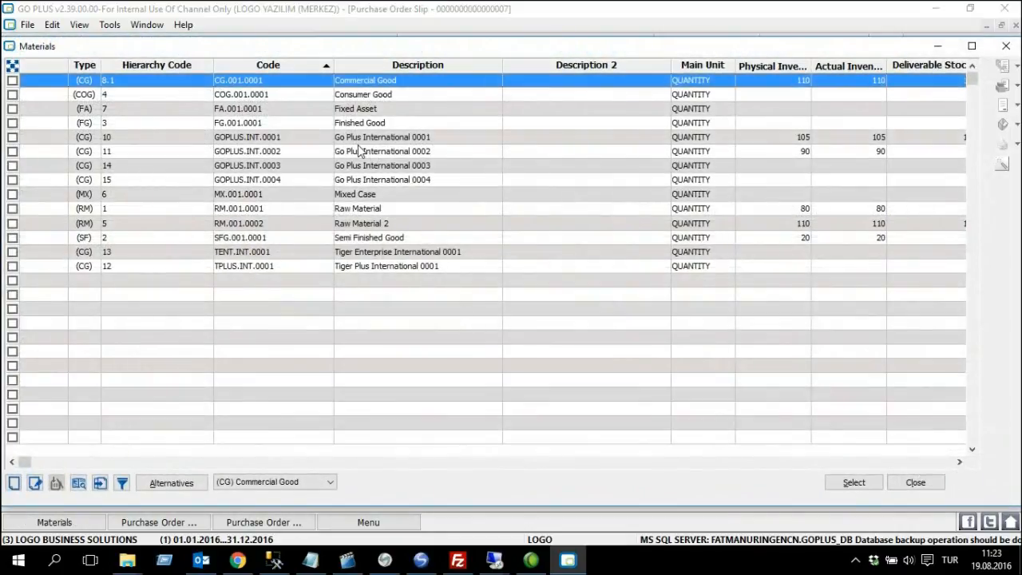
left_click(373, 167)
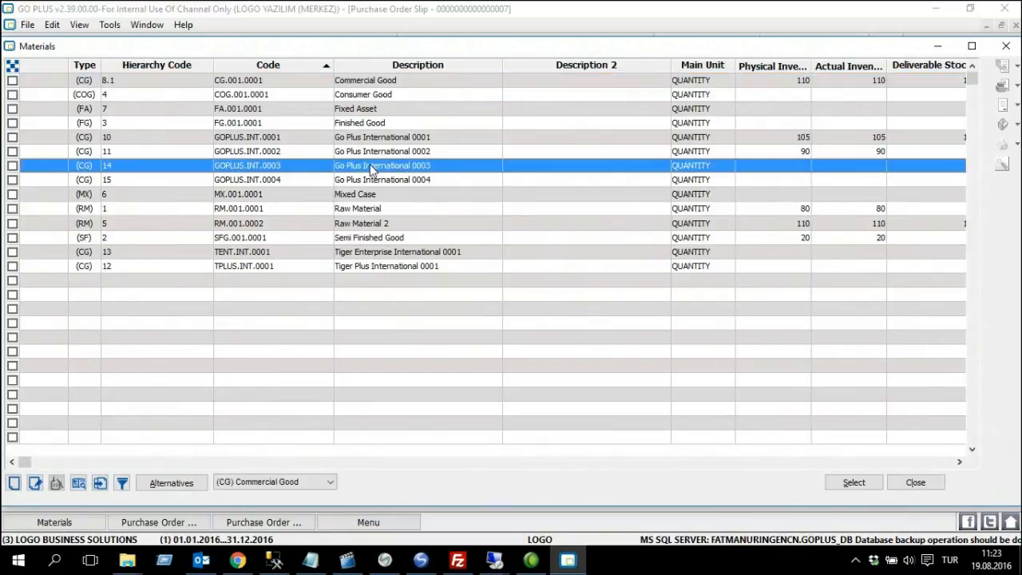
left_click(254, 182)
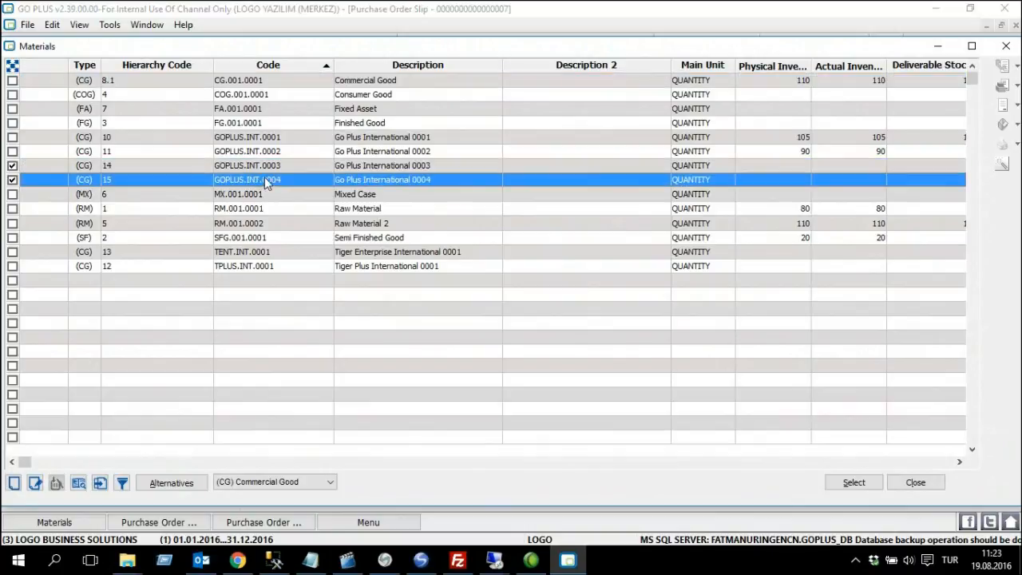
left_click(853, 483)
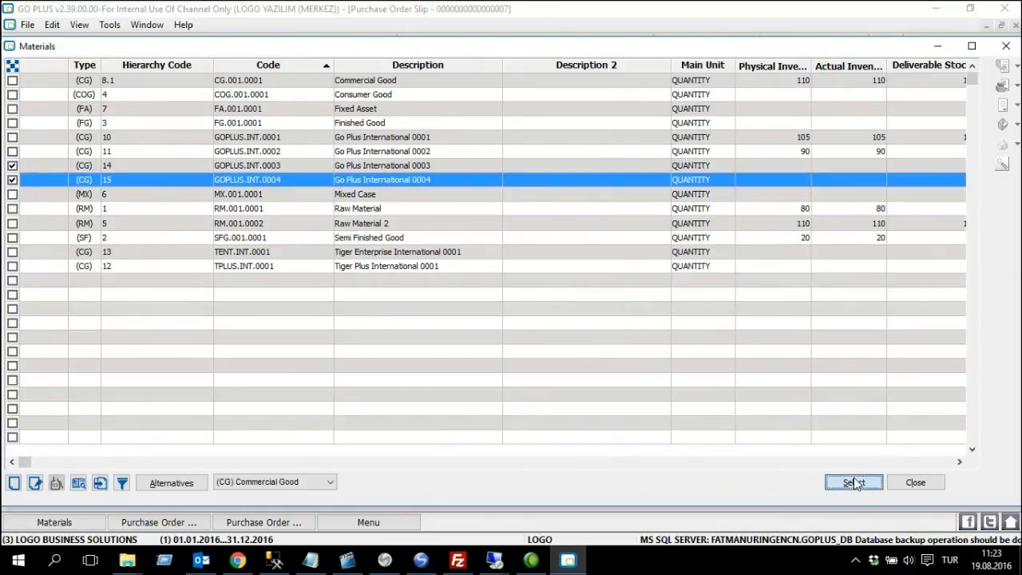
Set the quantity of both material lines in the purchase order to 100.
left_click(527, 230)
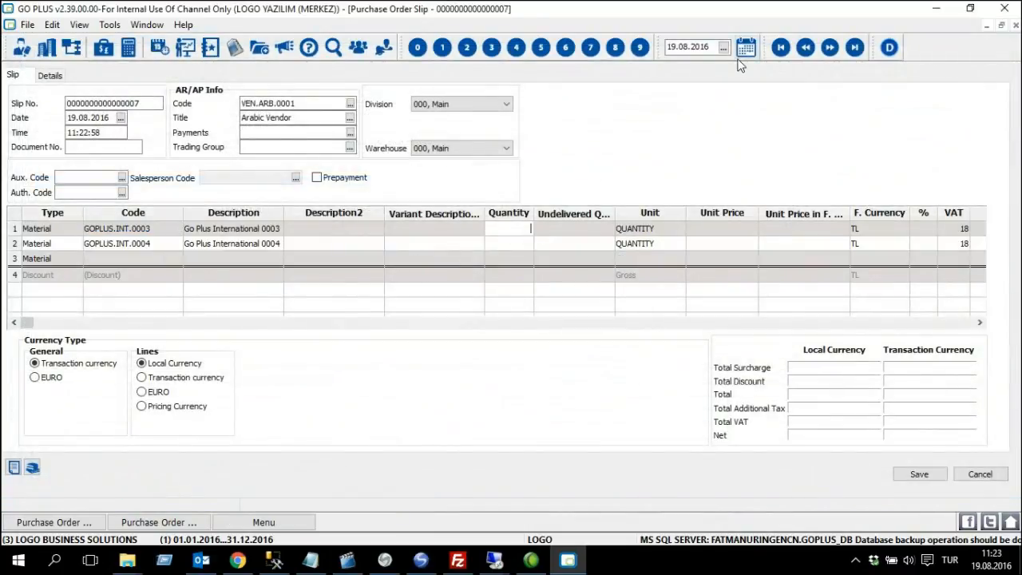
key("Down")
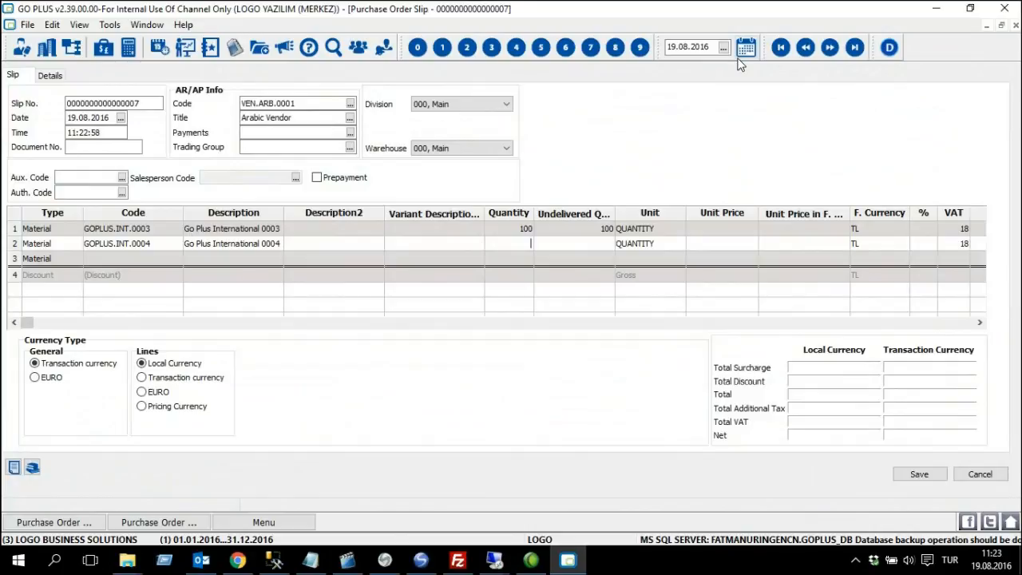
type("100")
key("Tab")
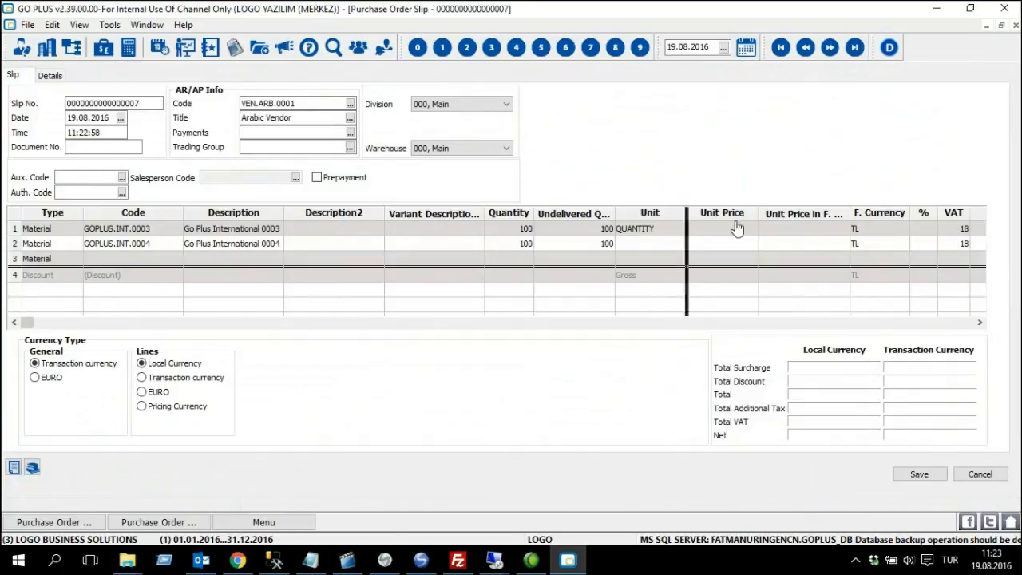
Set the unit price of both material lines to 1.500 and save the purchase order slip.
left_click(733, 229)
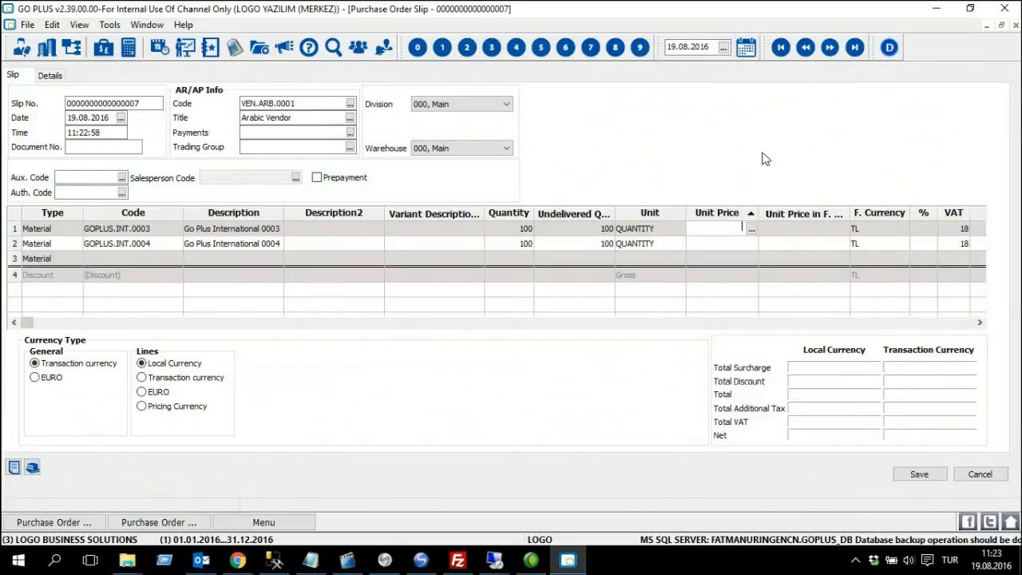
type("1.500")
key("Down")
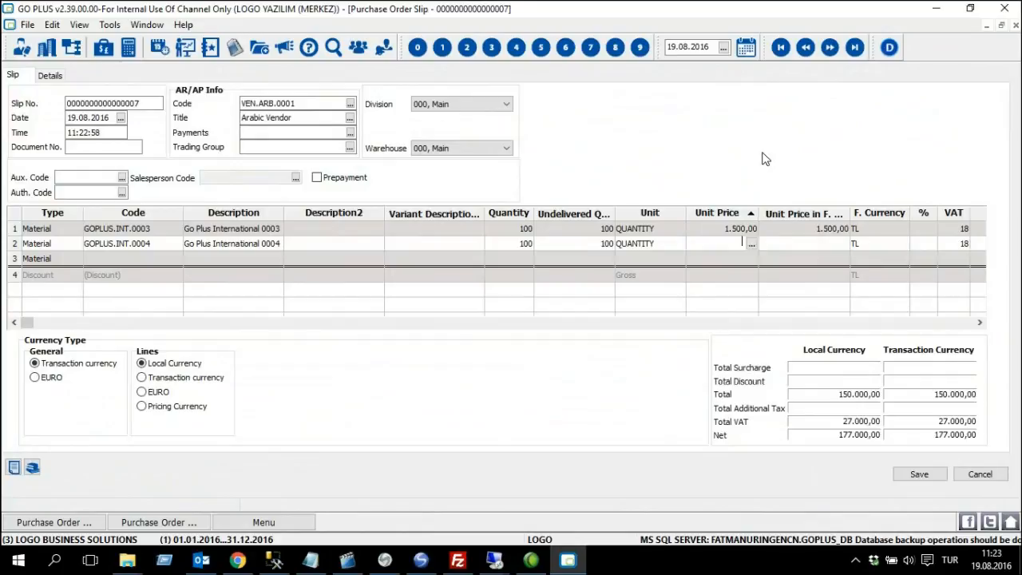
key("Tab")
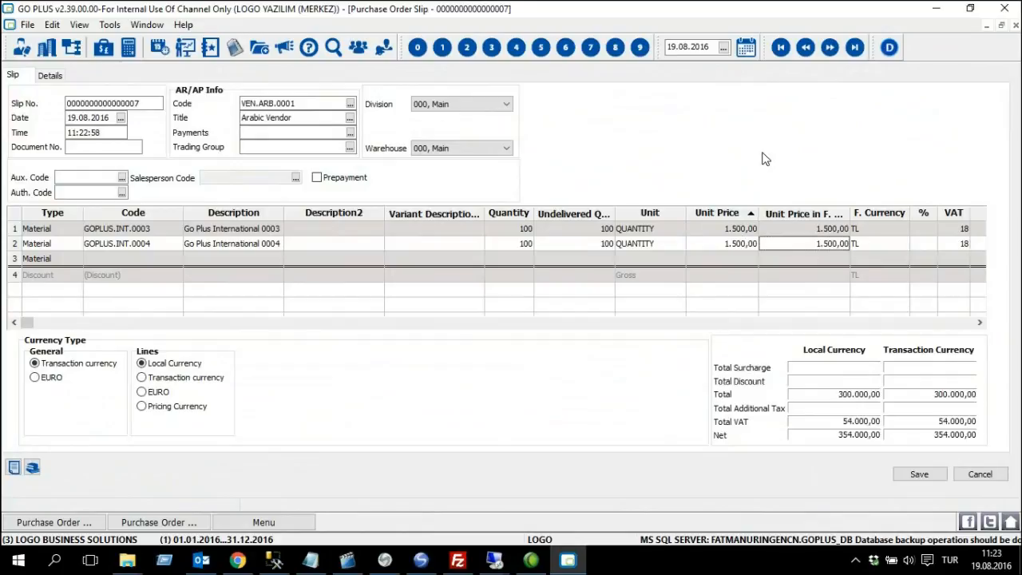
key("ctrl+s")
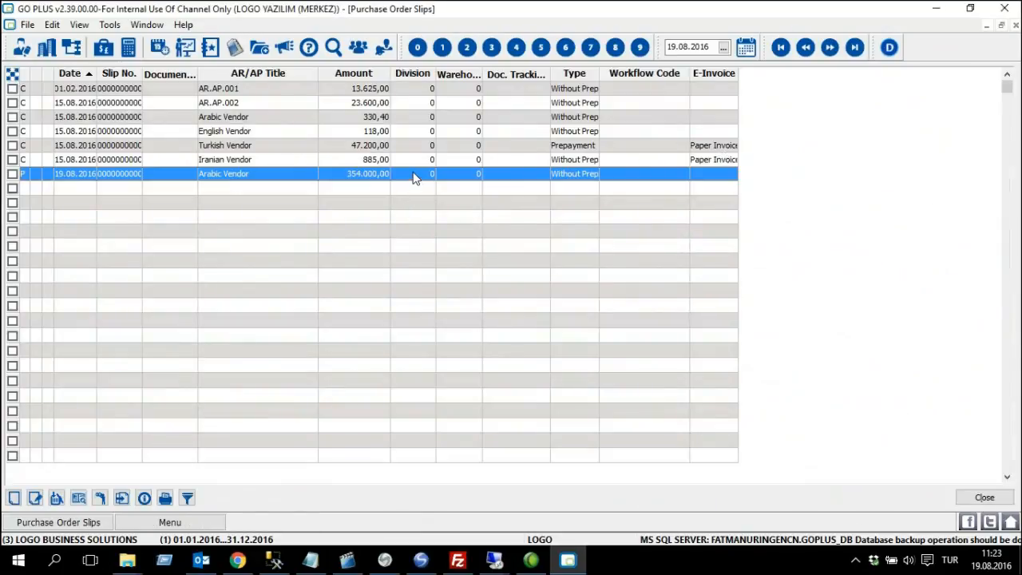
Change the approval status of the Arabic Vendor's 19.08.2016 purchase order to Deliverable and save it.
right_click(413, 178)
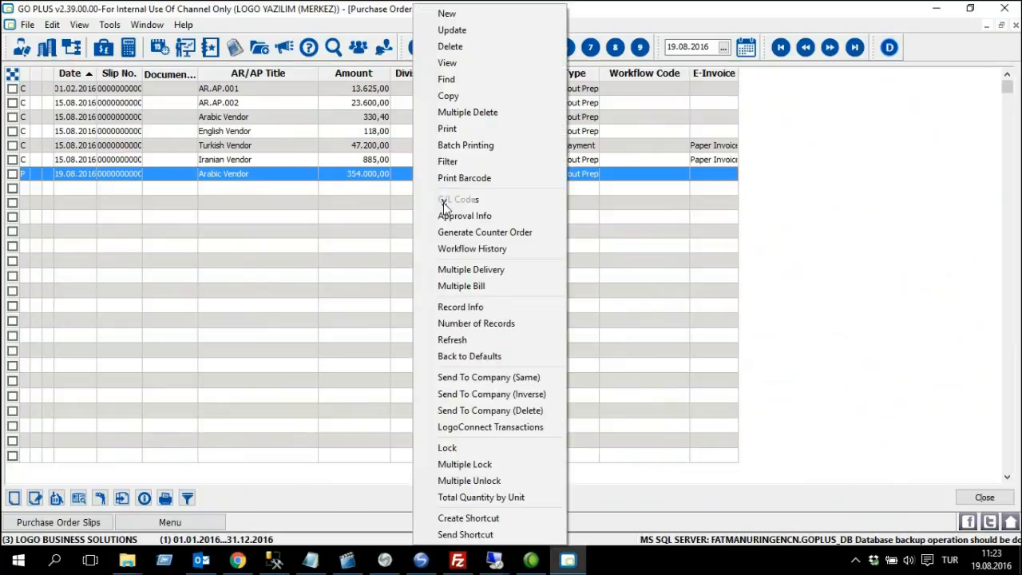
left_click(533, 216)
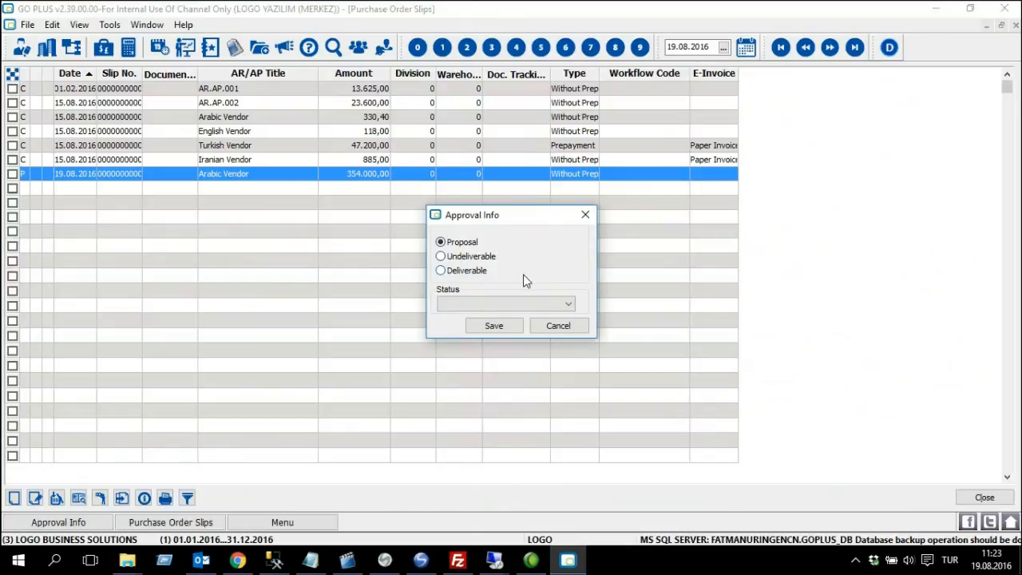
left_click(468, 271)
left_click(494, 327)
Deliver the approved Arabic Vendor purchase order and save the resulting purchase receipt.
right_click(273, 176)
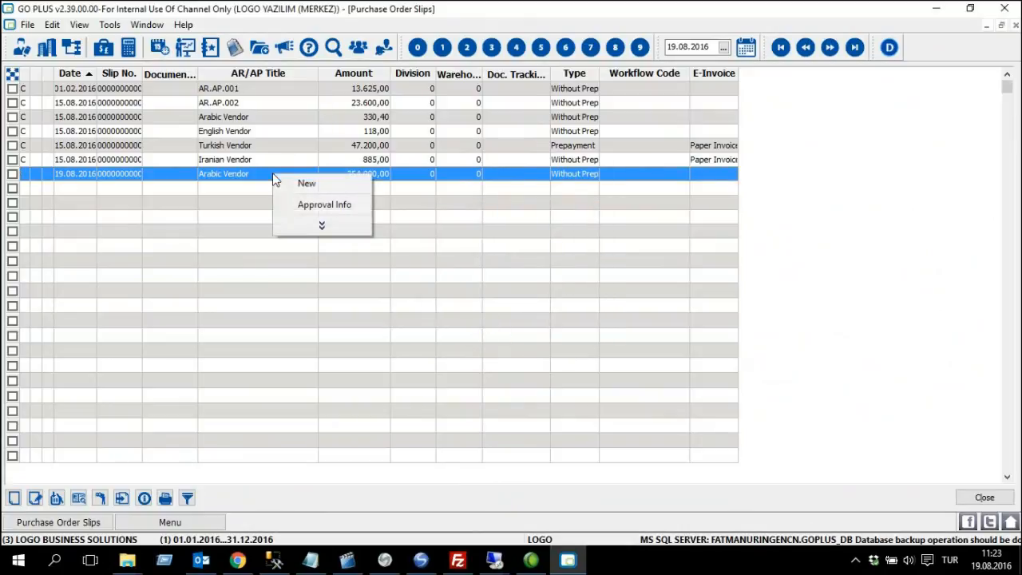
left_click(353, 234)
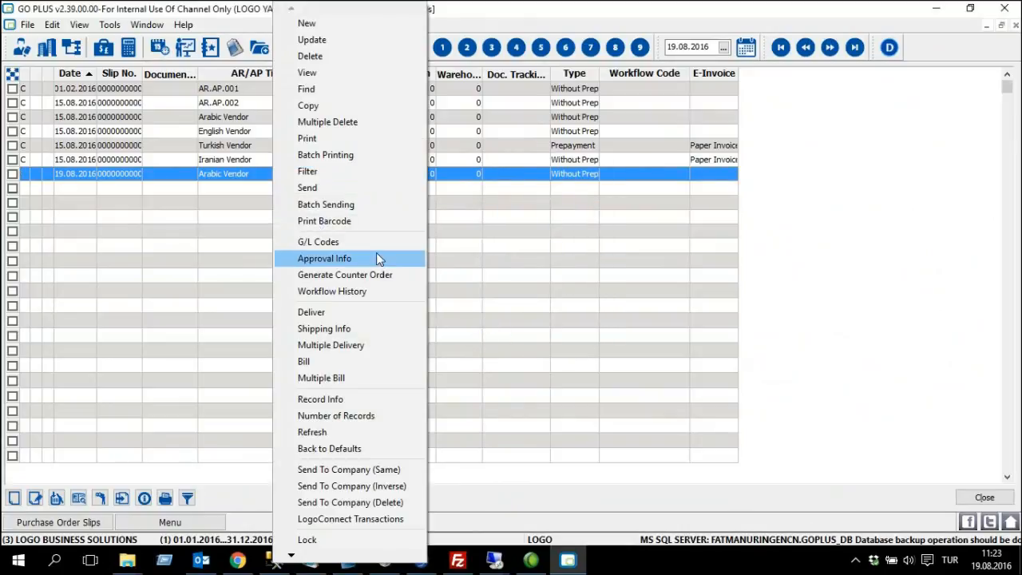
left_click(398, 312)
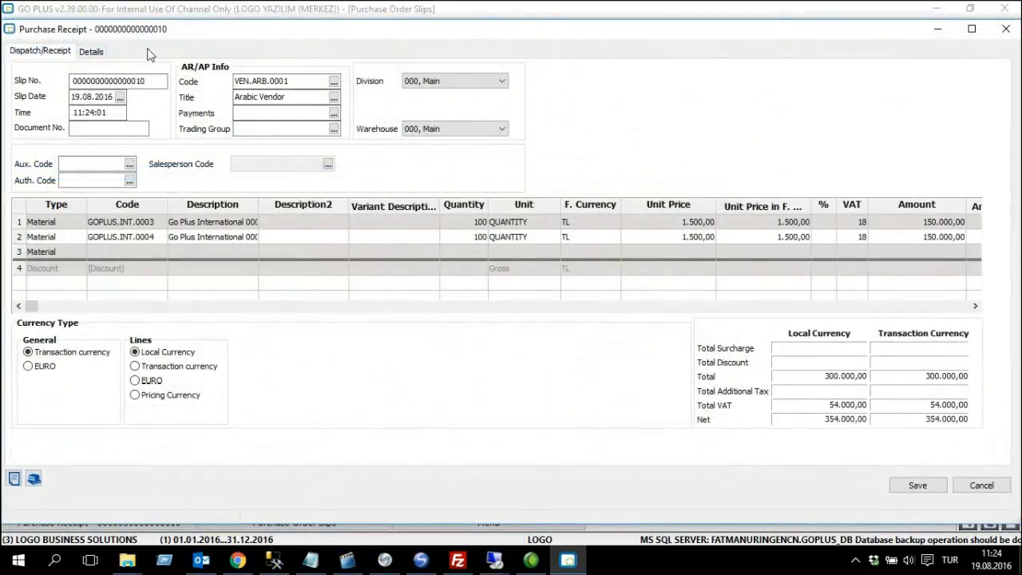
left_click(917, 486)
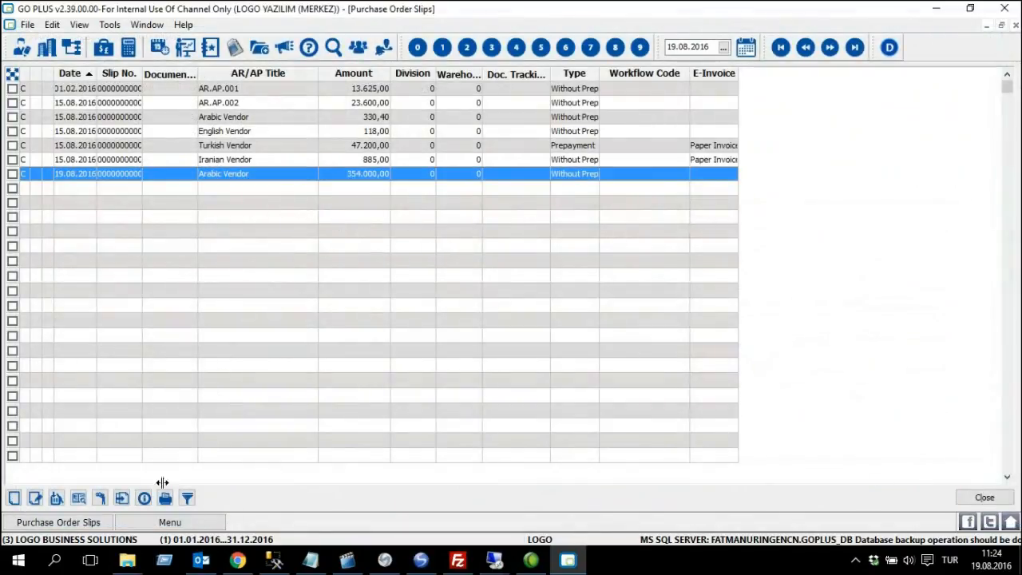
Open the purchase receipts among the stock transactions, bill the Arabic Vendor's 19.08.2016 receipt and save the bill.
left_click(983, 497)
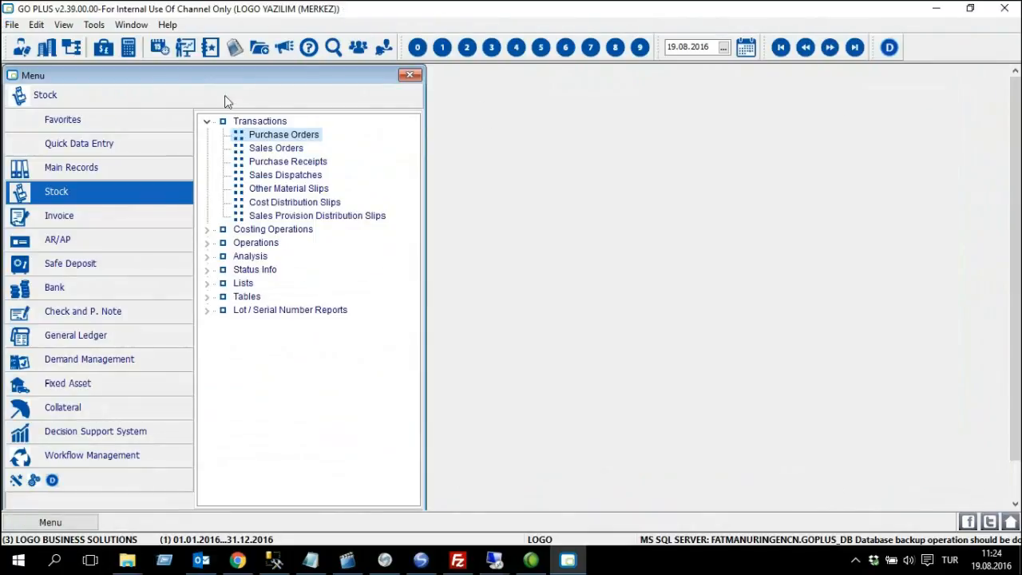
double_click(308, 163)
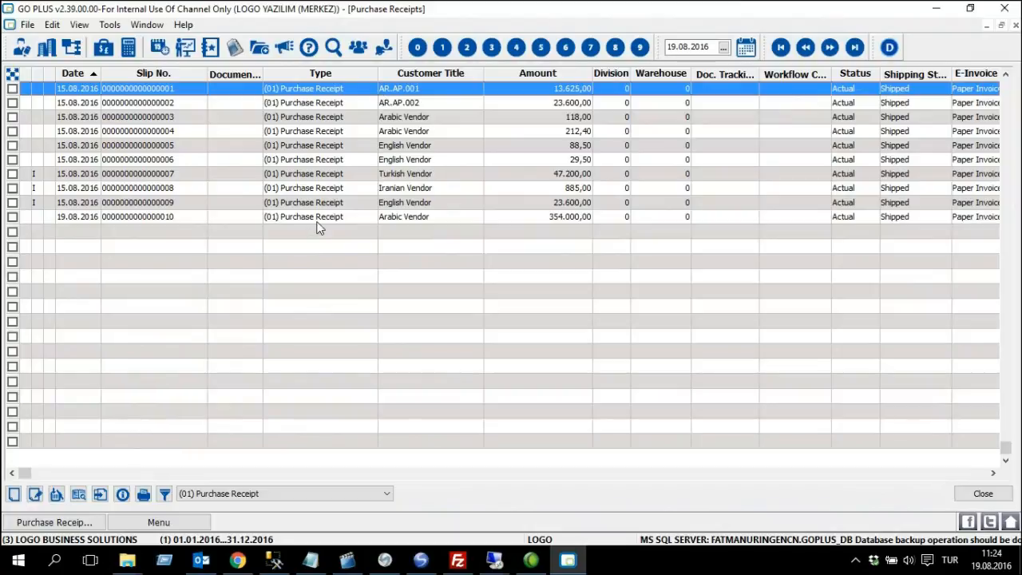
left_click(314, 221)
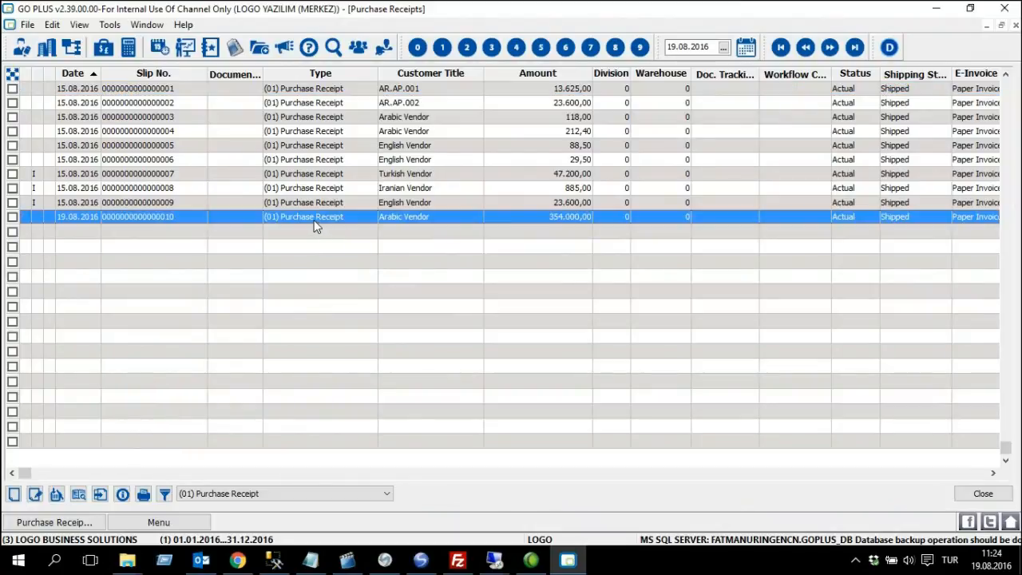
right_click(460, 221)
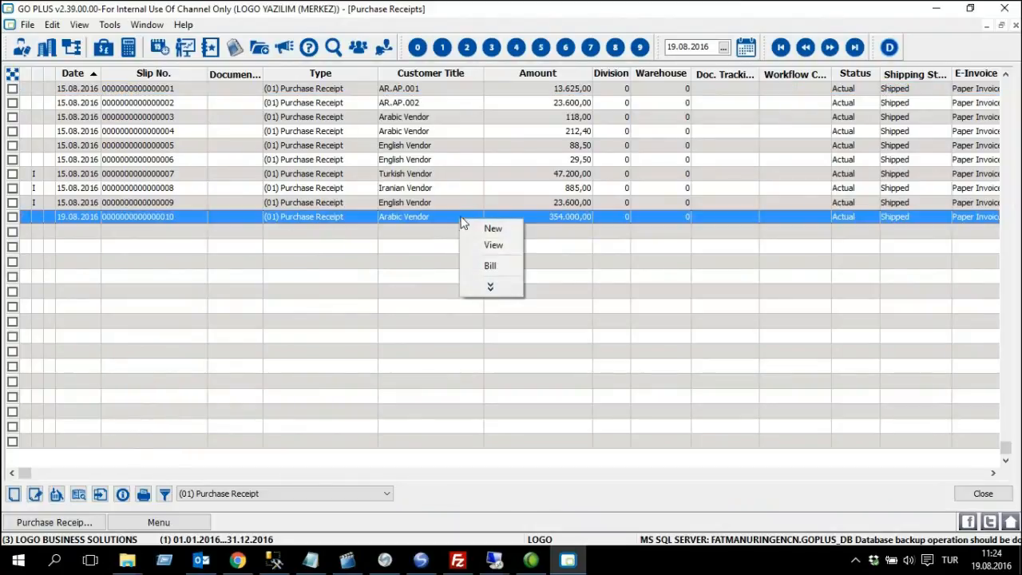
left_click(511, 267)
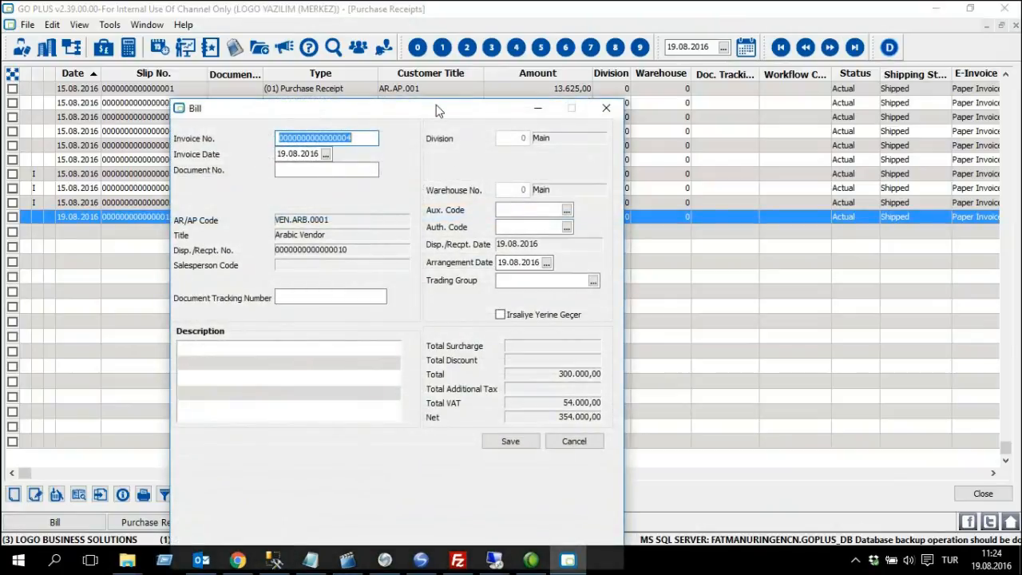
left_click_drag(438, 108, 501, 76)
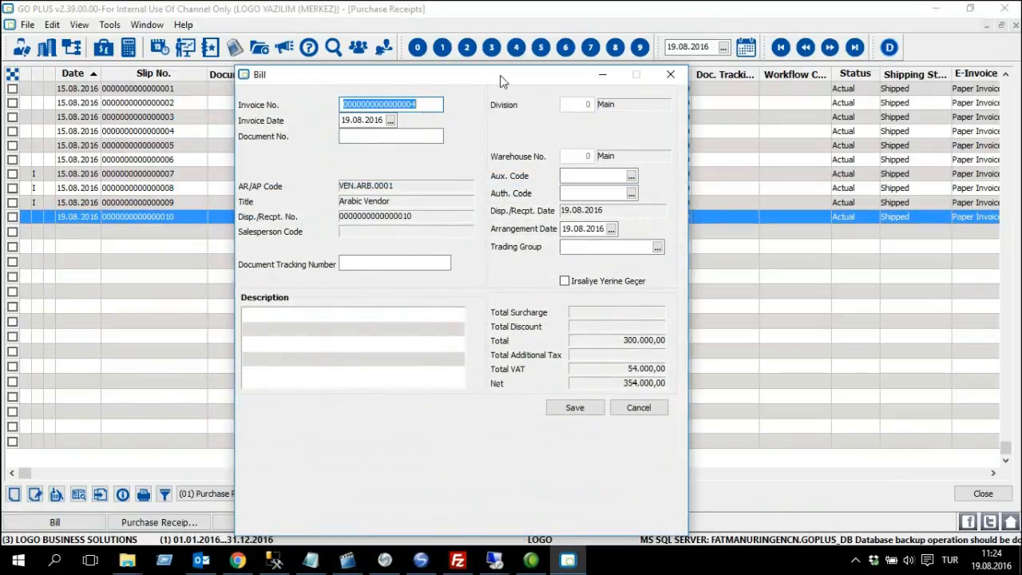
left_click(564, 409)
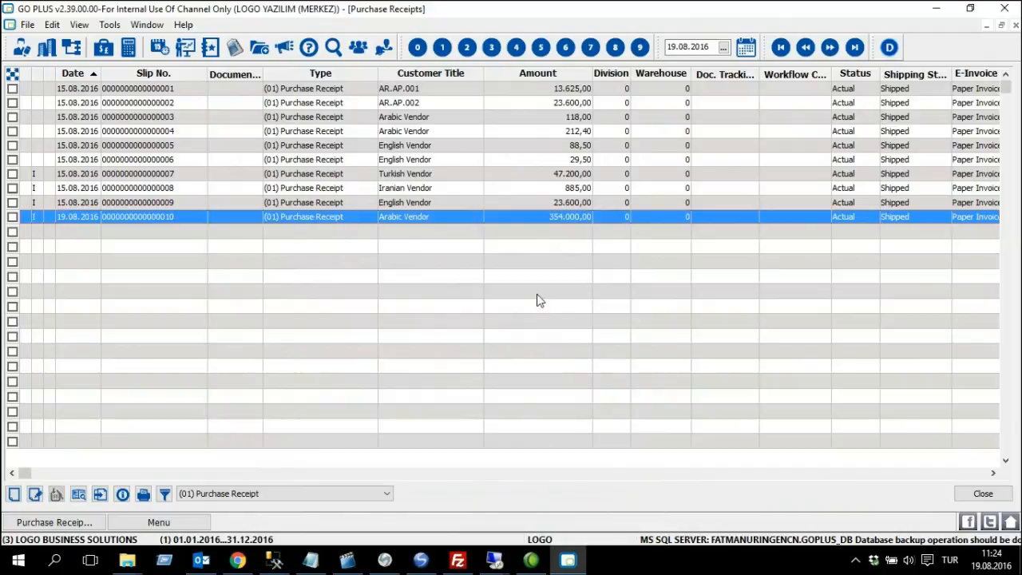
Open the purchase invoices list, widen its Type column and examine the Arabic Vendor's 19.08.2016 invoice.
left_click(982, 493)
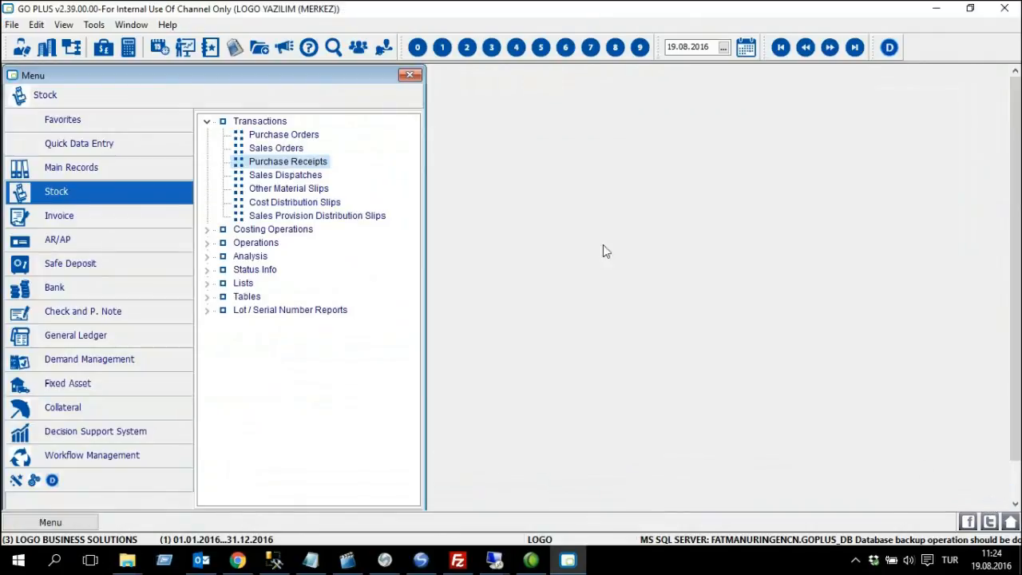
left_click(141, 223)
left_click(276, 126)
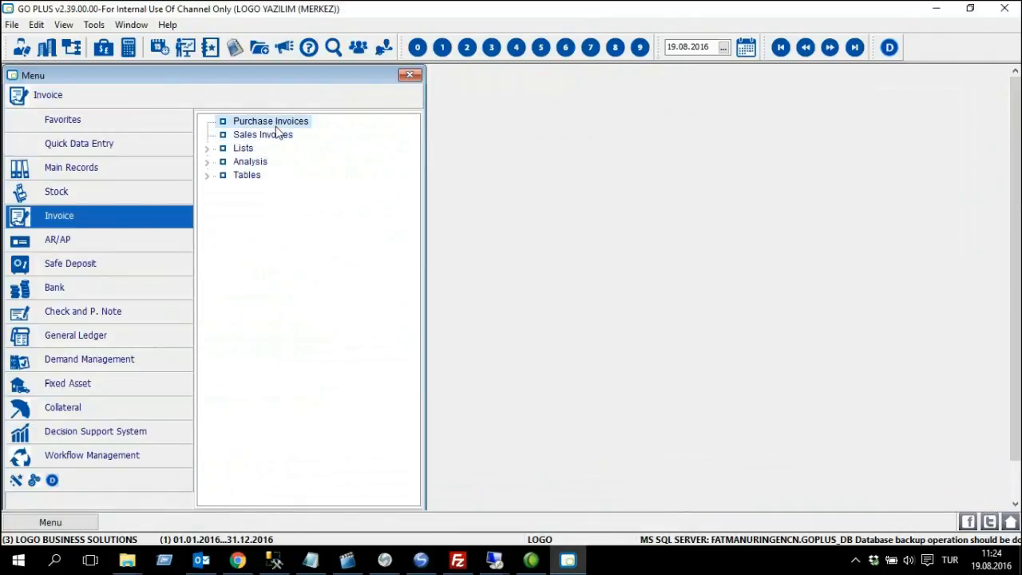
left_click(276, 126)
double_click(422, 220)
left_click(427, 138)
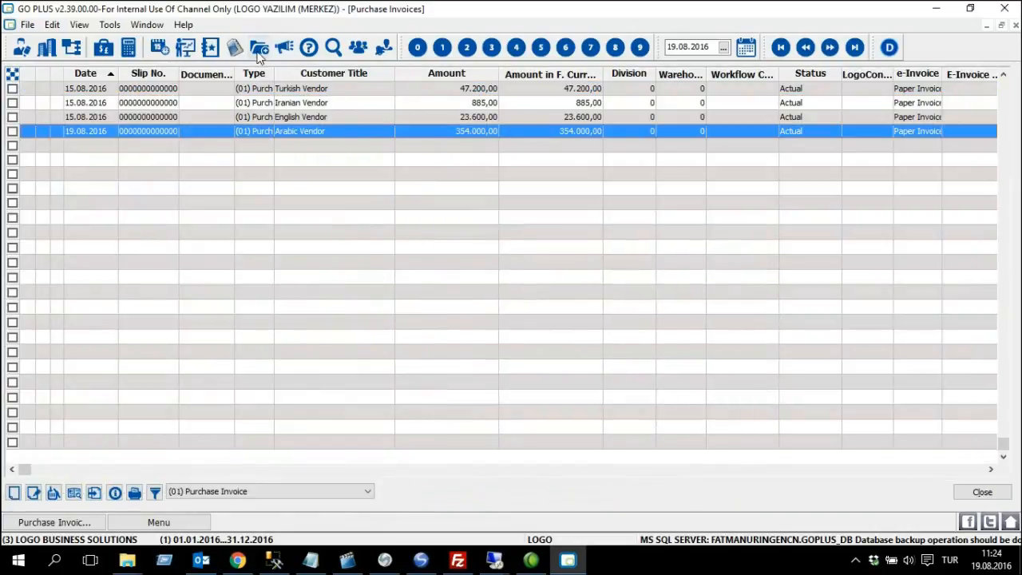
left_click_drag(398, 83, 386, 83)
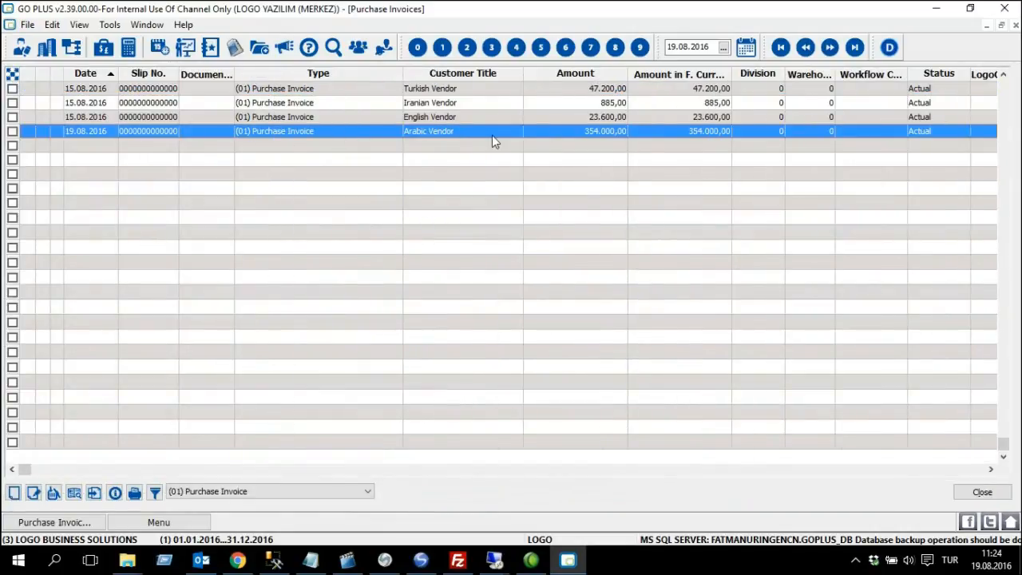
Close the purchase invoices and open the materials list from the stock main records, maximized.
left_click(982, 491)
left_click(177, 170)
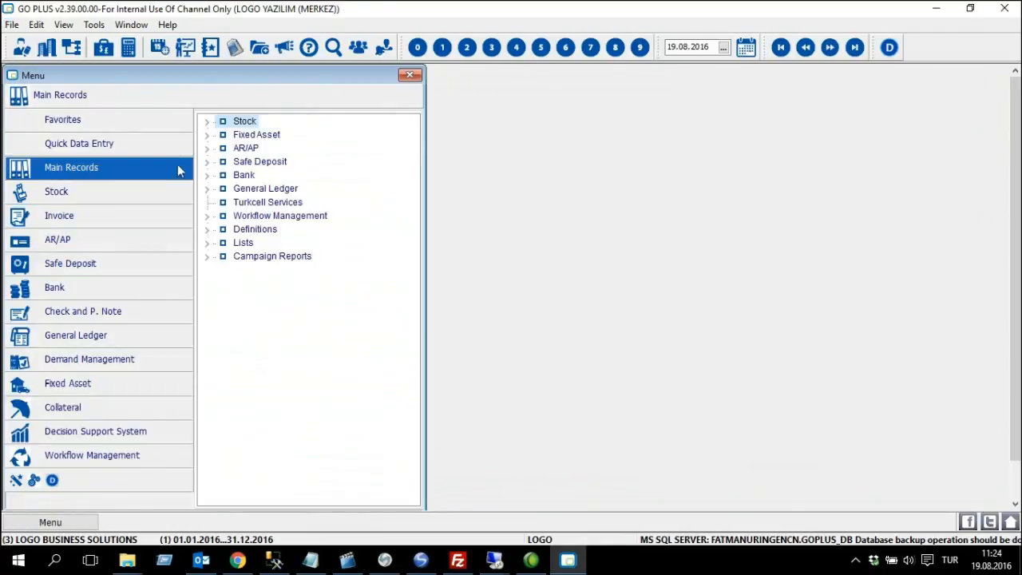
double_click(251, 123)
left_click(263, 149)
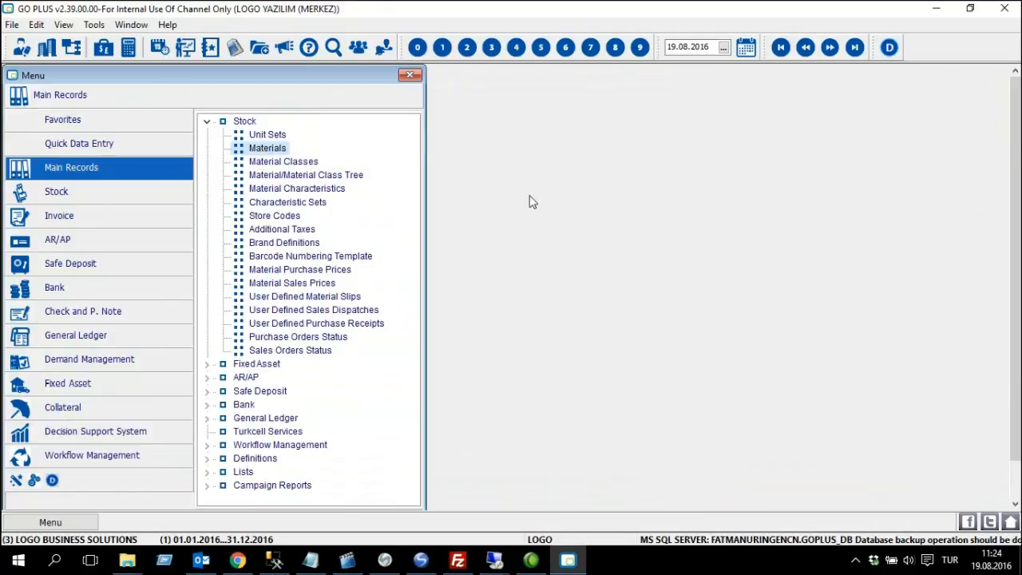
double_click(266, 149)
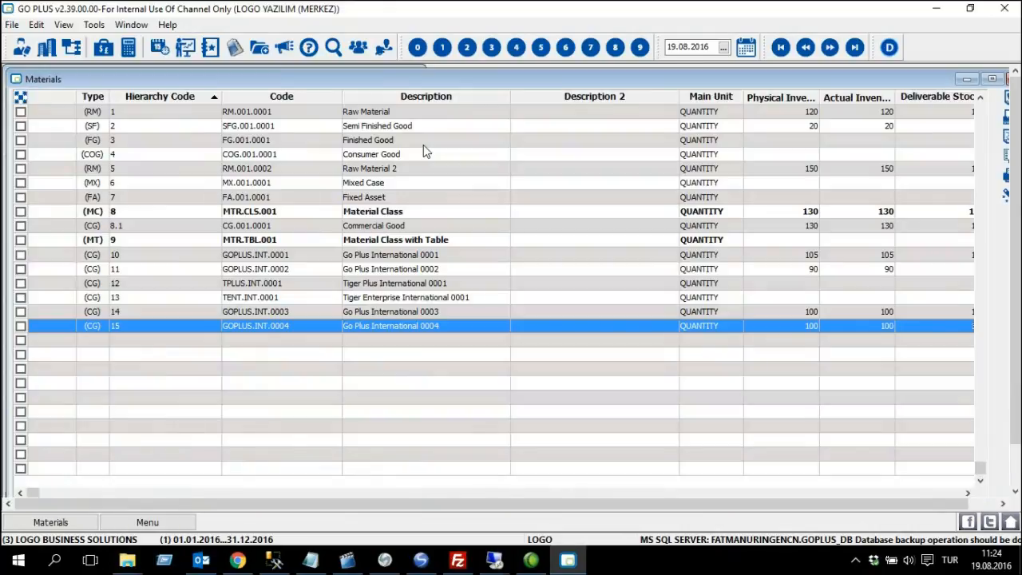
double_click(444, 77)
Check the physical and actual inventory of materials GOPLUS.INT.0003 and GOPLUS.INT.0004.
left_click(390, 289)
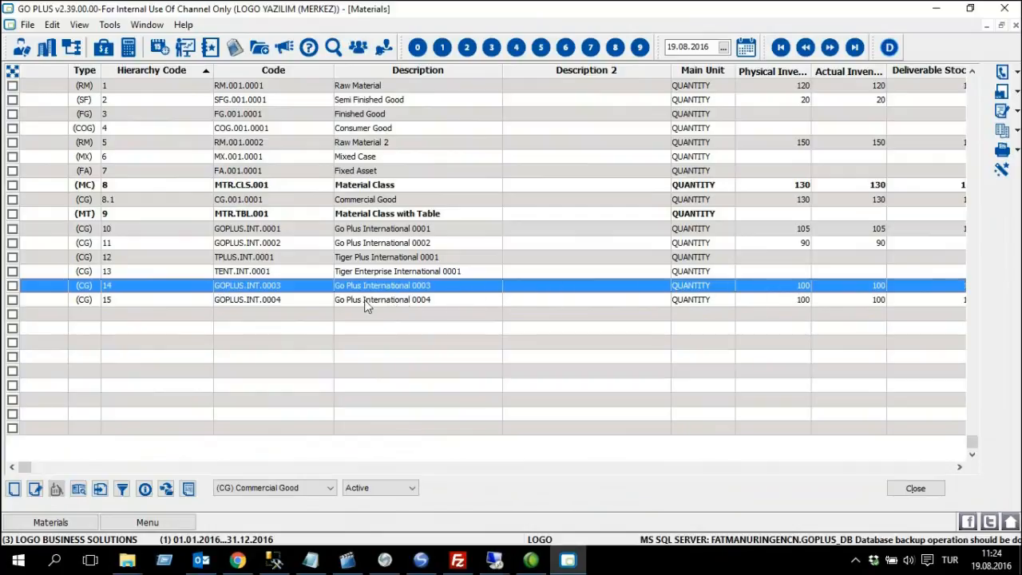
left_click(289, 301)
left_click(290, 291)
left_click(289, 301)
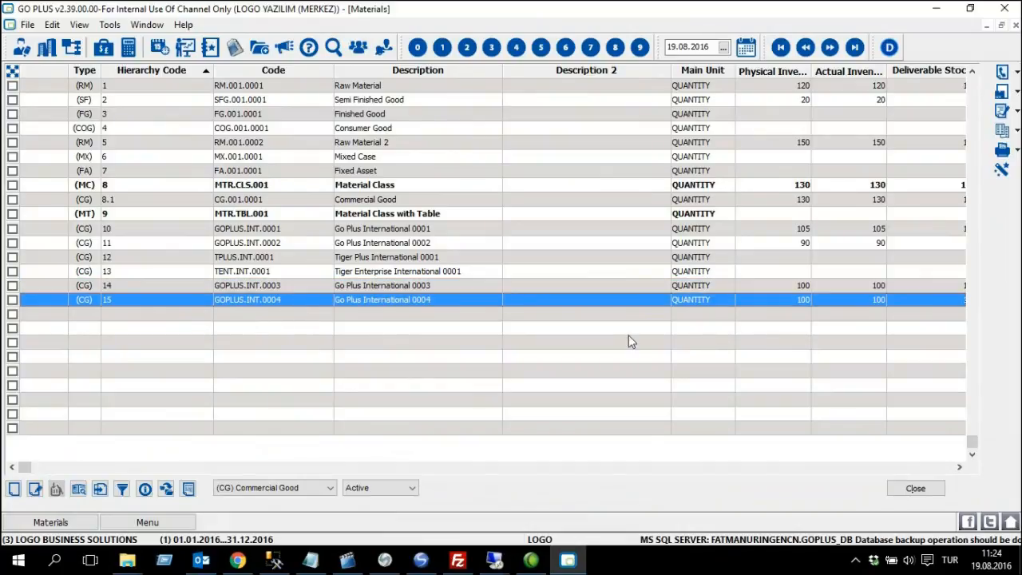
Close the materials list and open the sales orders among the stock transactions, maximized.
left_click(918, 491)
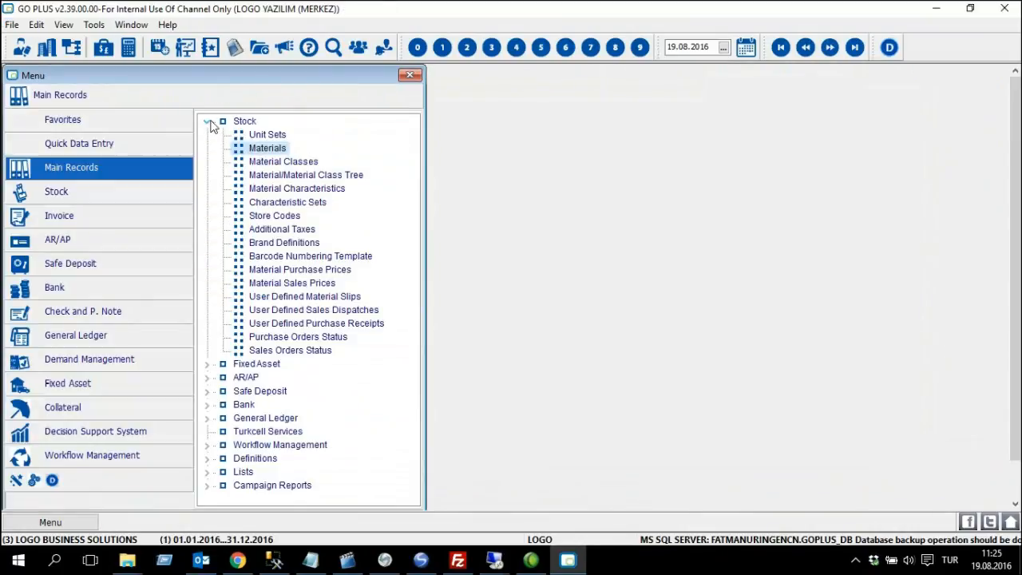
left_click(206, 120)
left_click(117, 200)
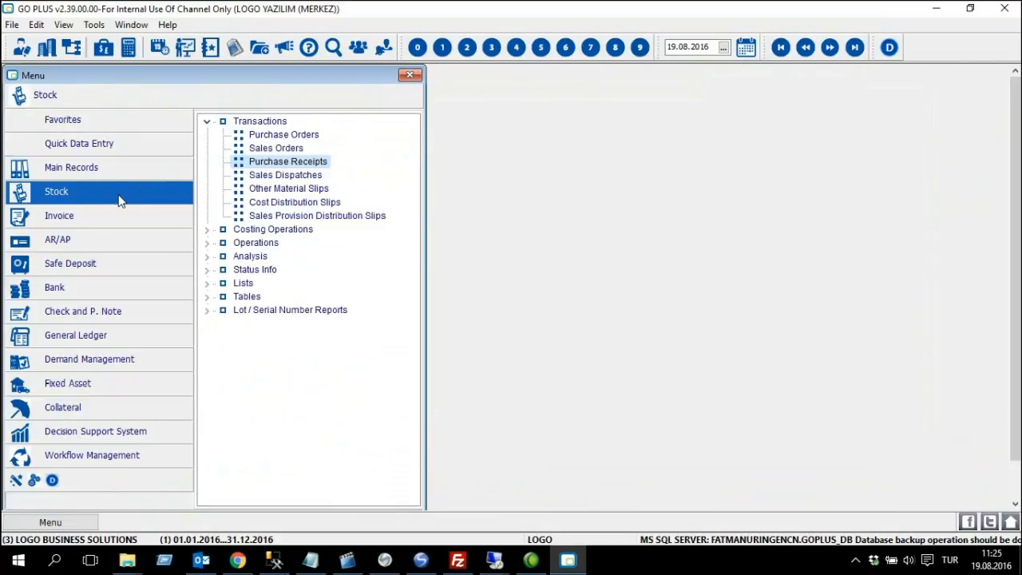
left_click(261, 123)
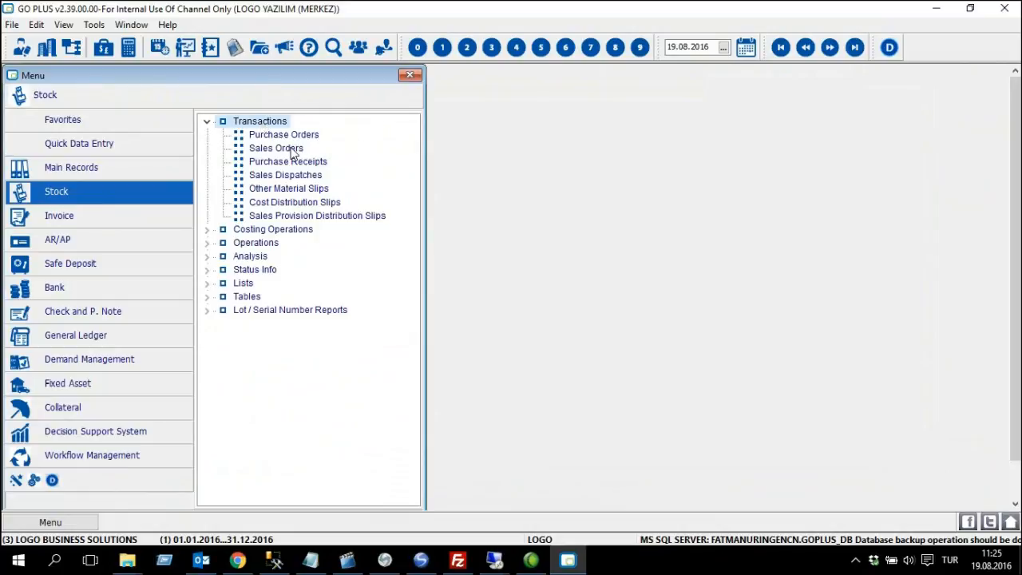
double_click(276, 149)
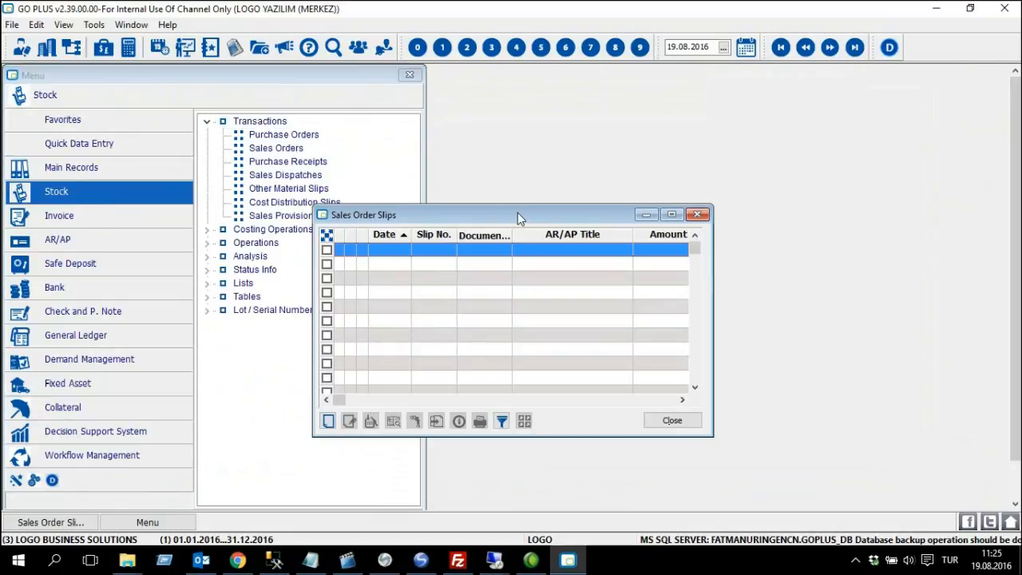
double_click(558, 215)
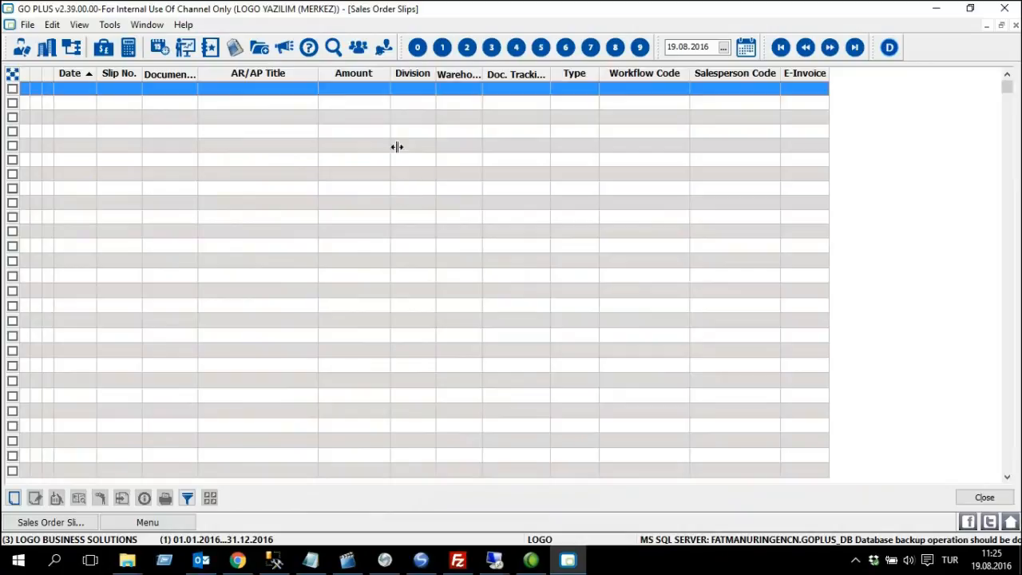
Create a new sales order slip for the English Customer and accept the unit price adjustment.
right_click(293, 163)
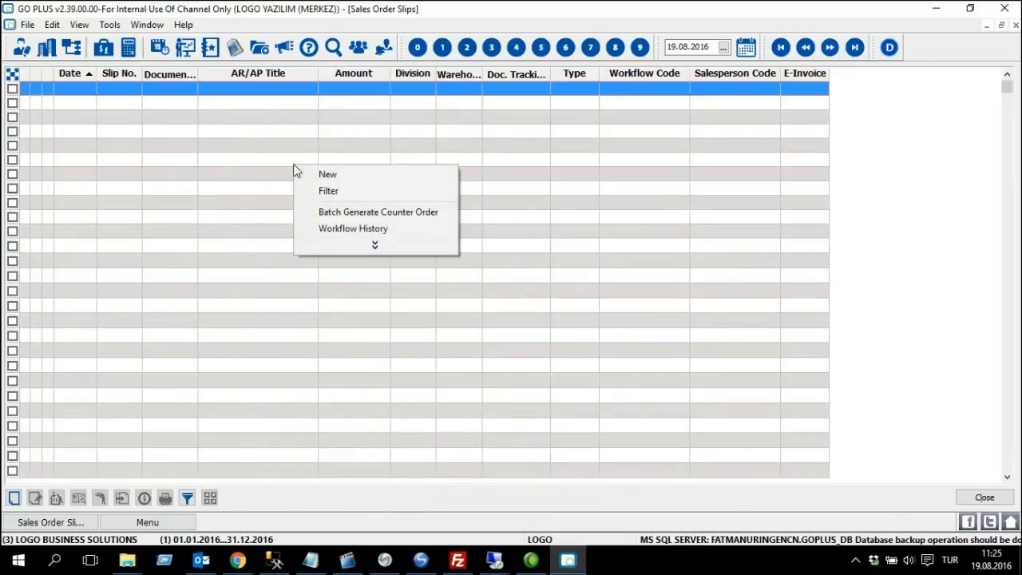
left_click(443, 175)
left_click(320, 103)
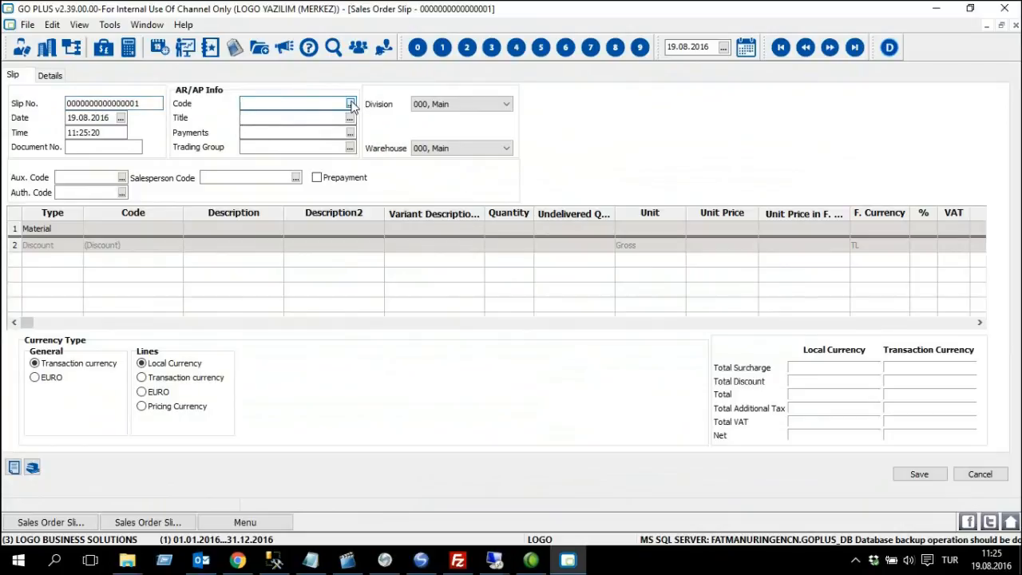
left_click(352, 105)
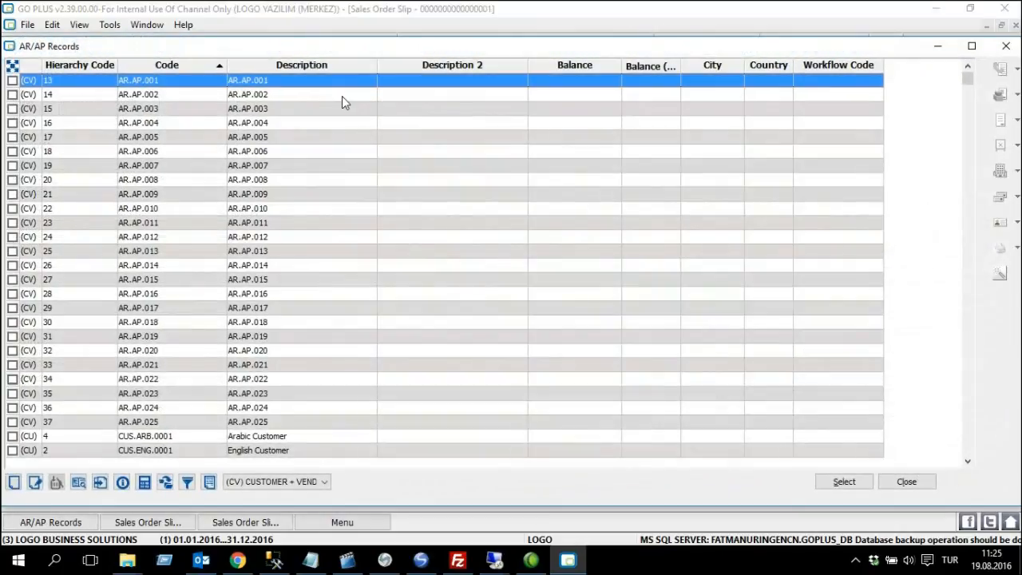
key("ctrl+End")
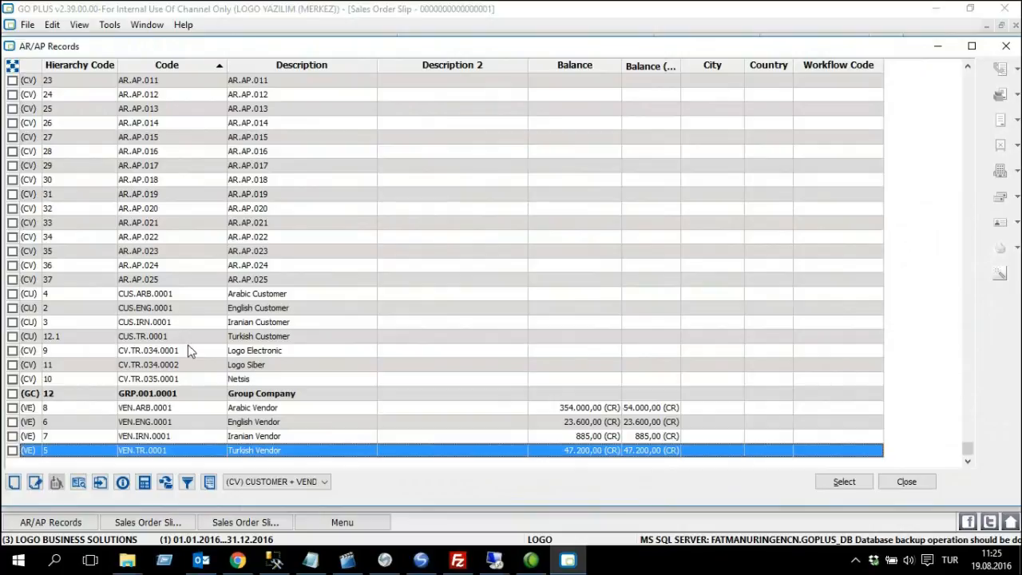
double_click(270, 311)
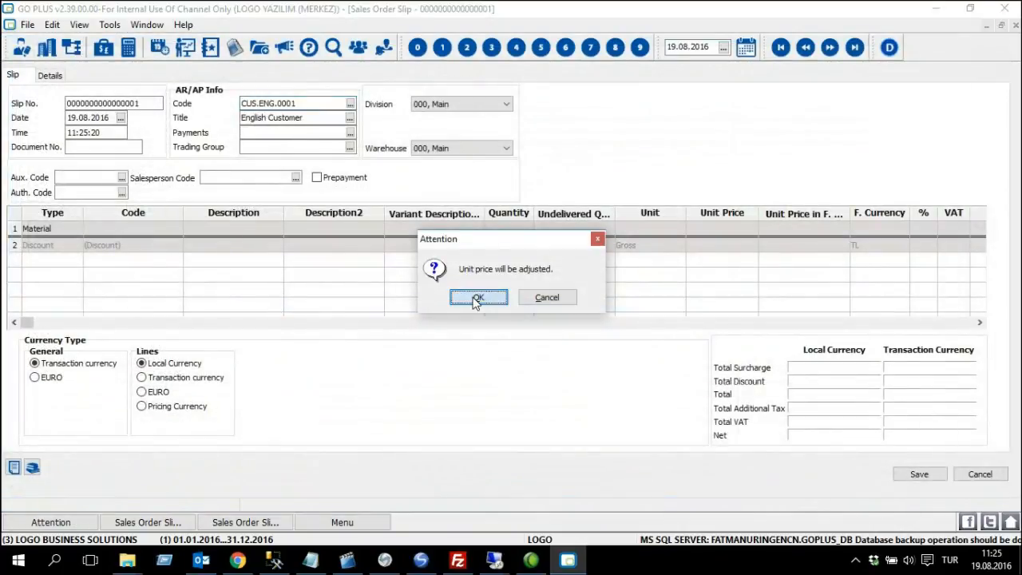
left_click(476, 298)
Add the materials GOPLUS.INT.0003 and GOPLUS.INT.0004 together as lines of the sales order.
left_click(153, 225)
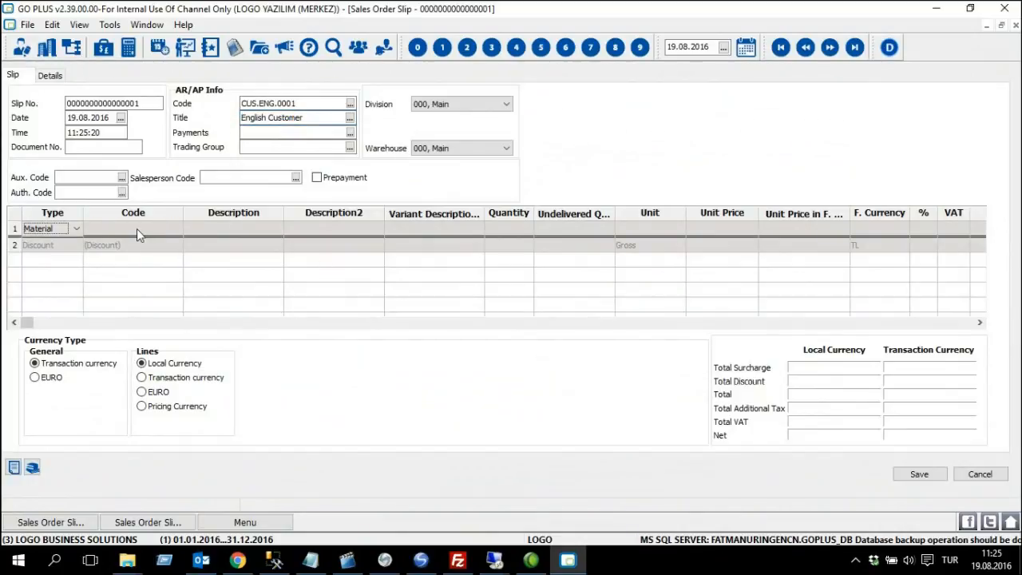
left_click(137, 228)
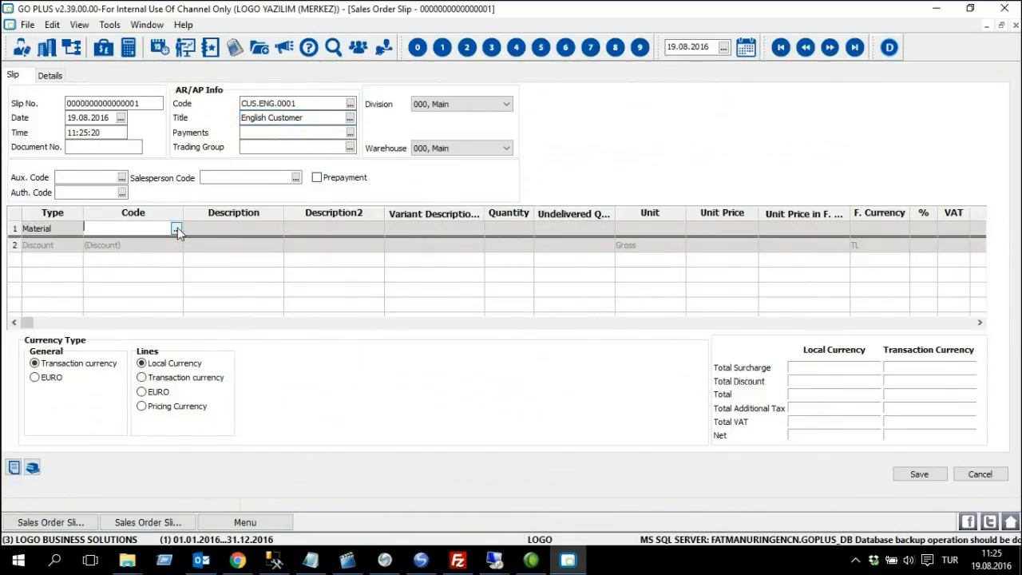
left_click(176, 229)
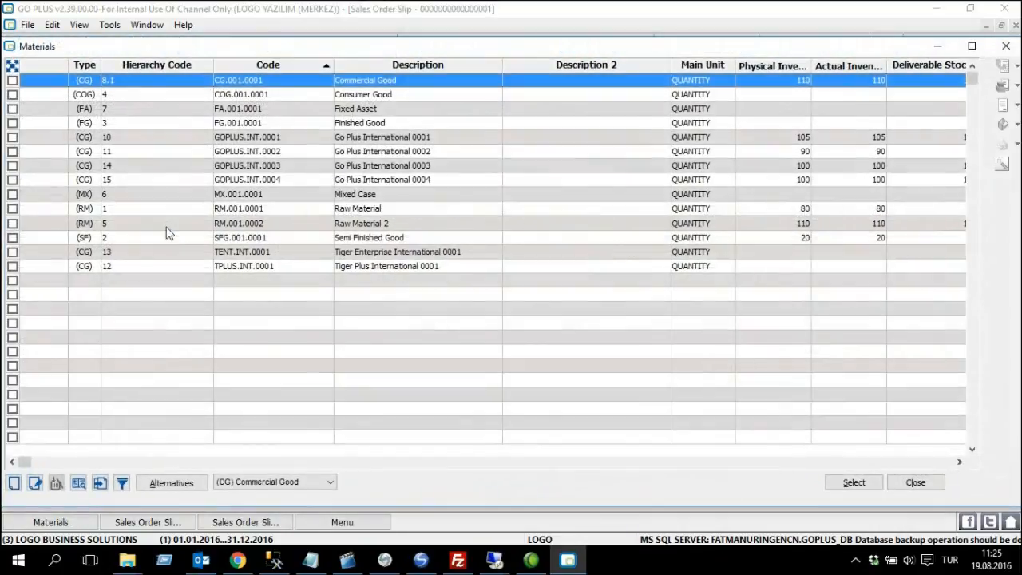
left_click(385, 168)
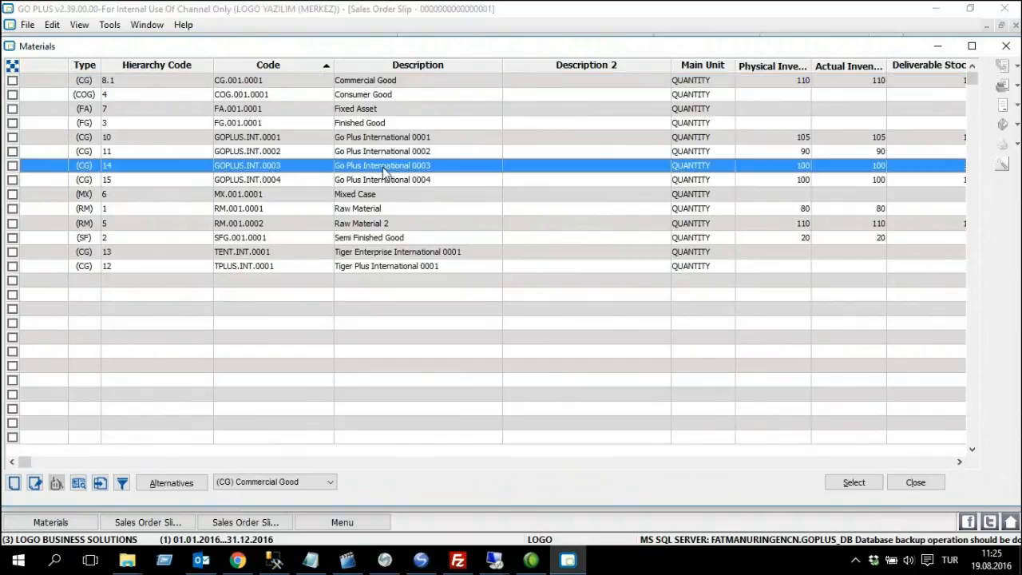
left_click(179, 181)
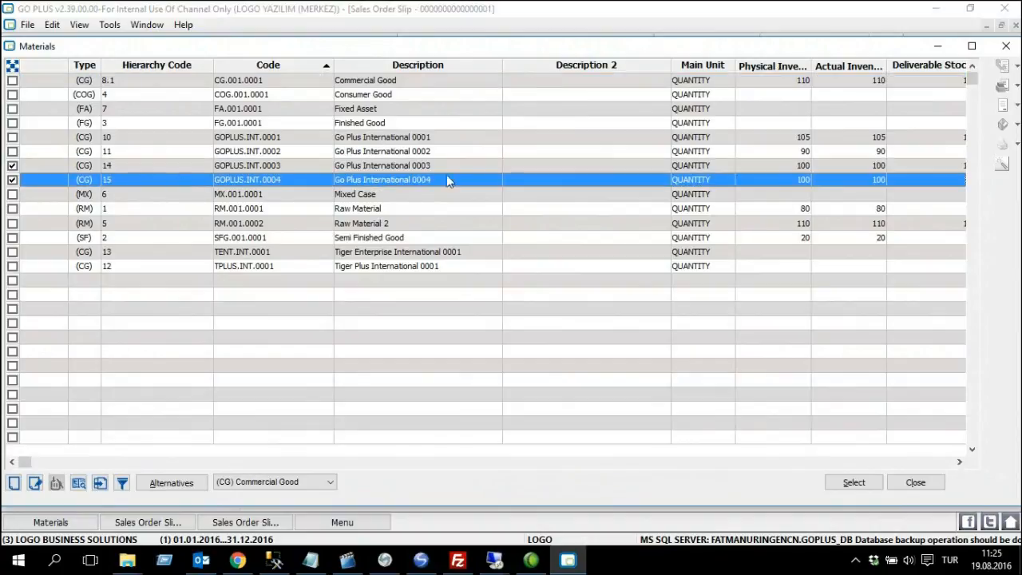
left_click(856, 484)
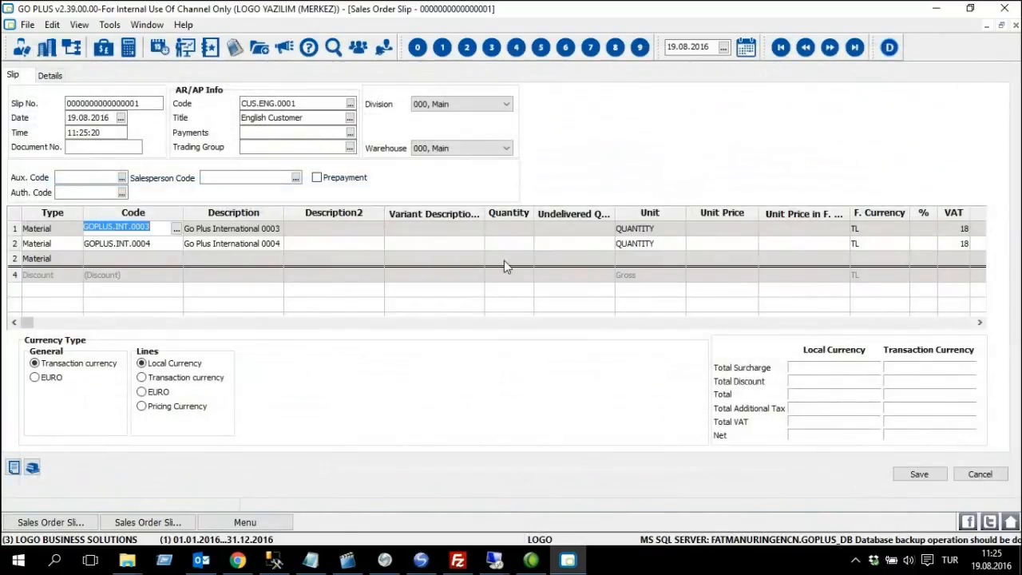
Widen the Quantity column and set the quantity of both material lines to 10.
left_click(512, 225)
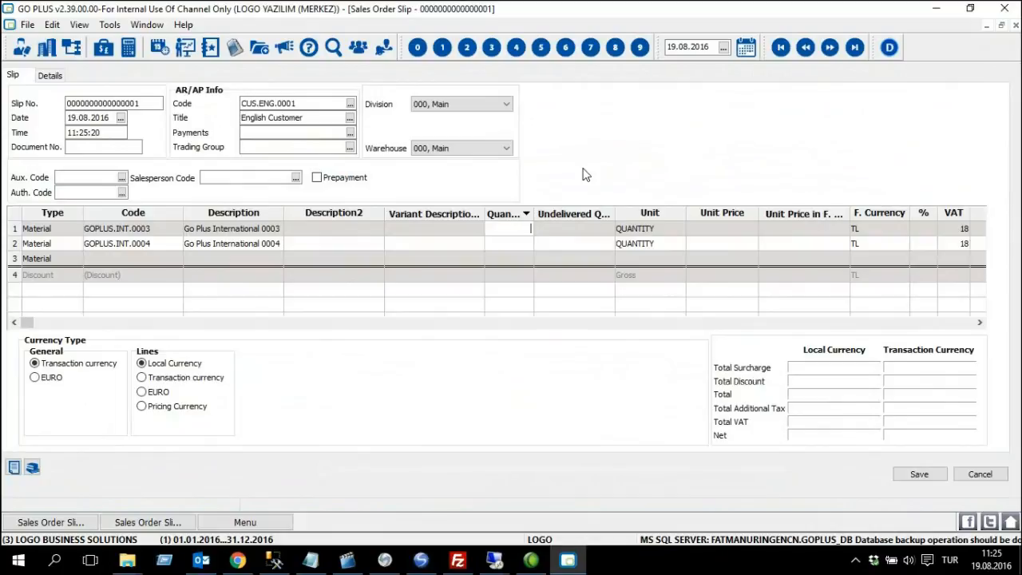
left_click_drag(533, 212, 589, 212)
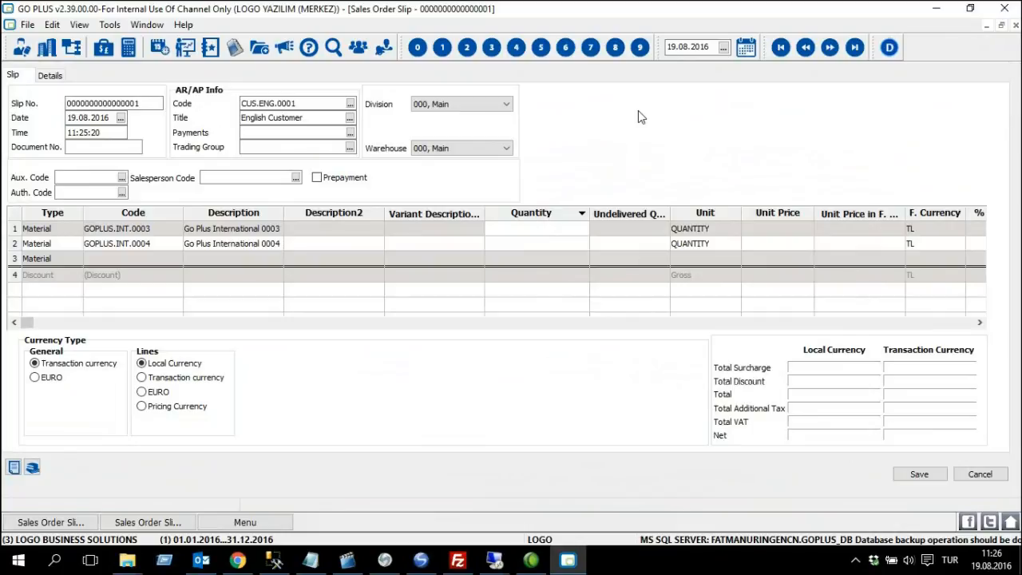
type("10")
key("Return")
key("Down")
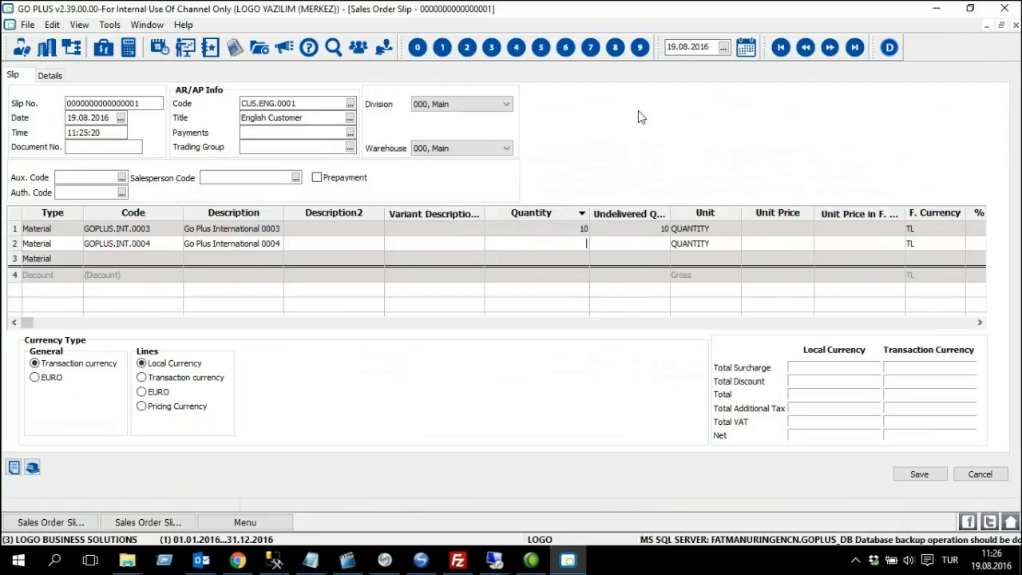
type("10")
key("Return")
Set the unit price of both material lines to 2500 and save the sales order.
left_click(790, 229)
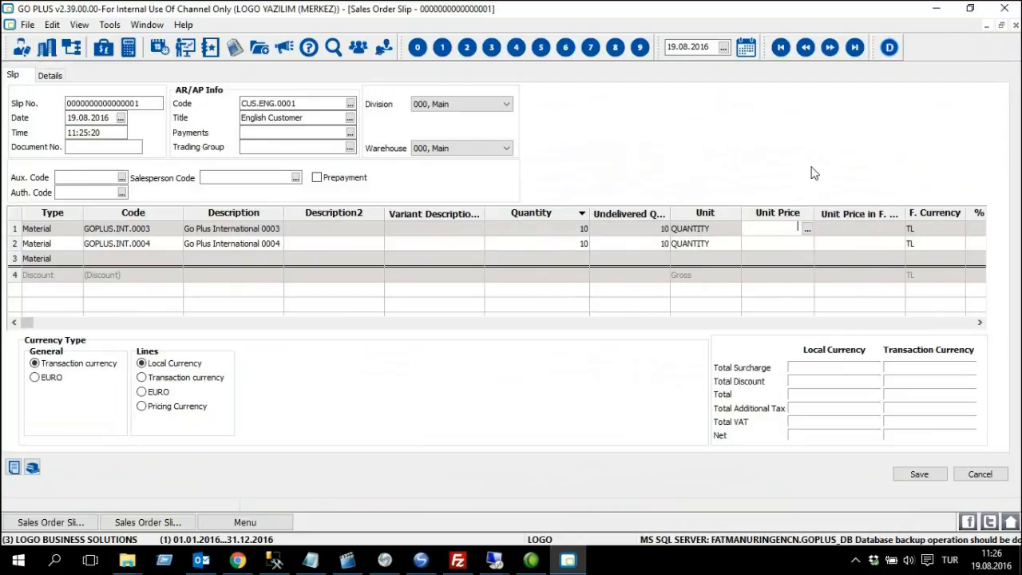
type("2500")
key("Down")
type("2500")
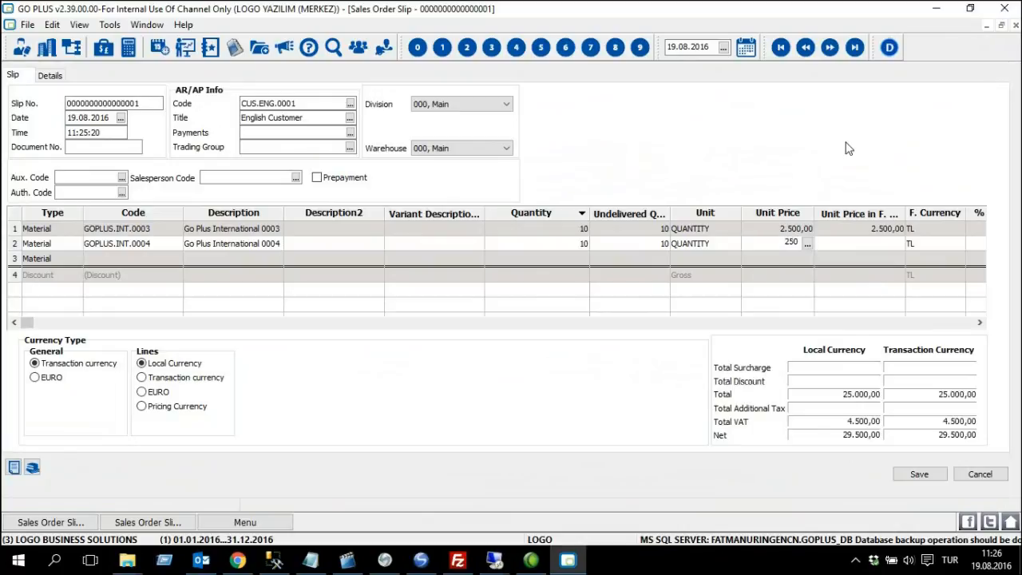
key("Return")
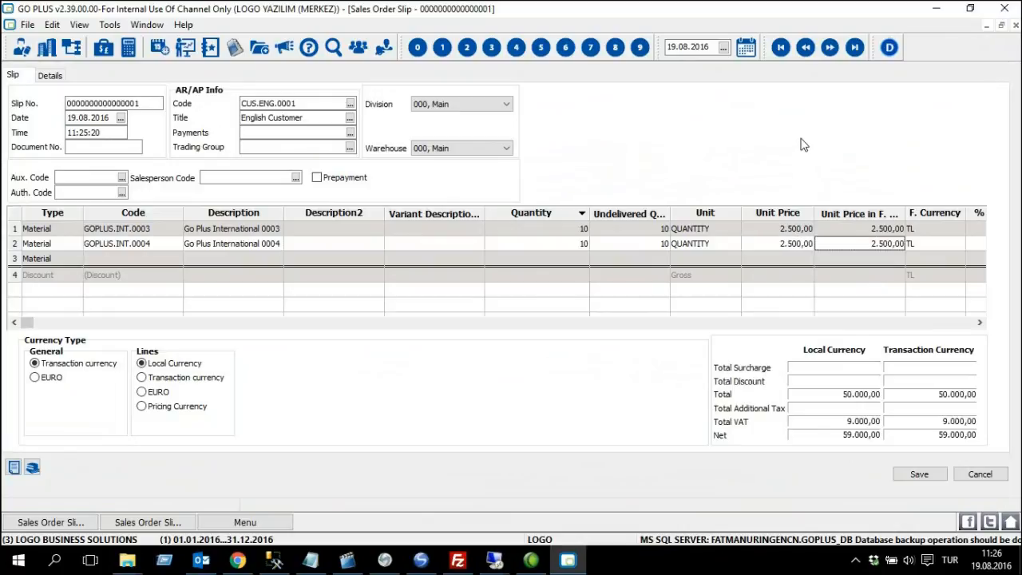
left_click(920, 474)
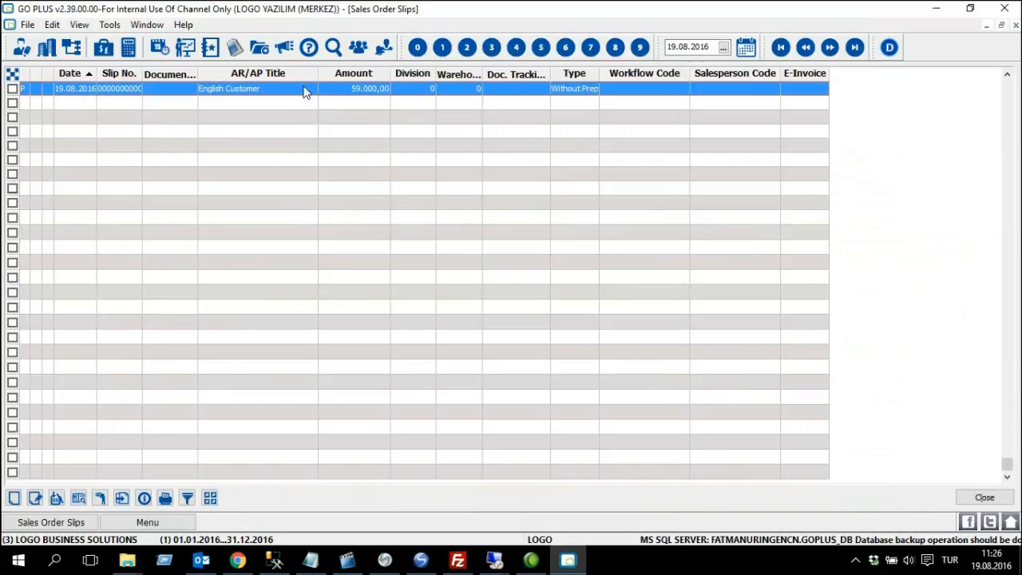
Set the approval info of the English Customer's sales order to Deliverable and save it.
right_click(295, 93)
left_click(345, 121)
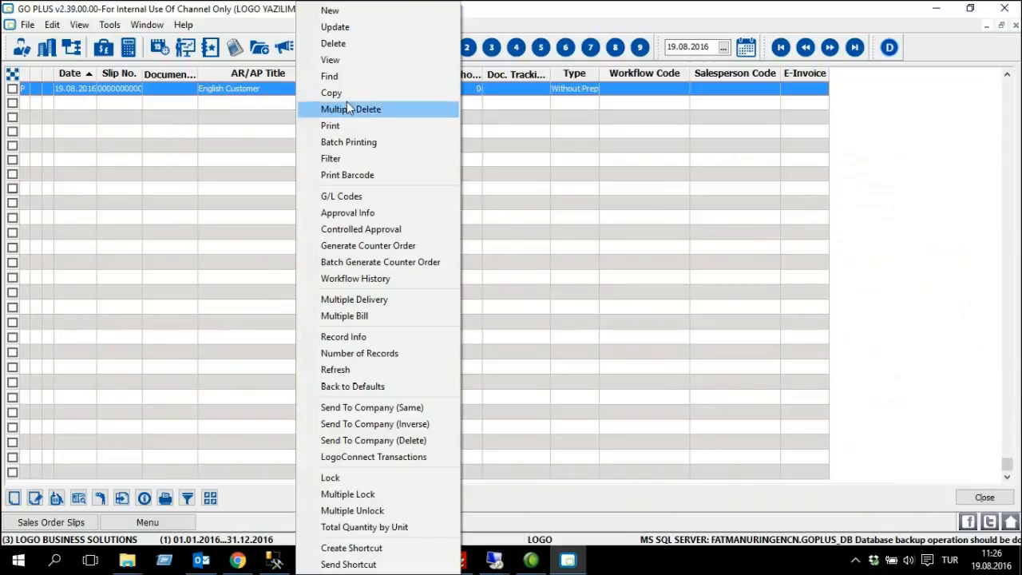
left_click(428, 214)
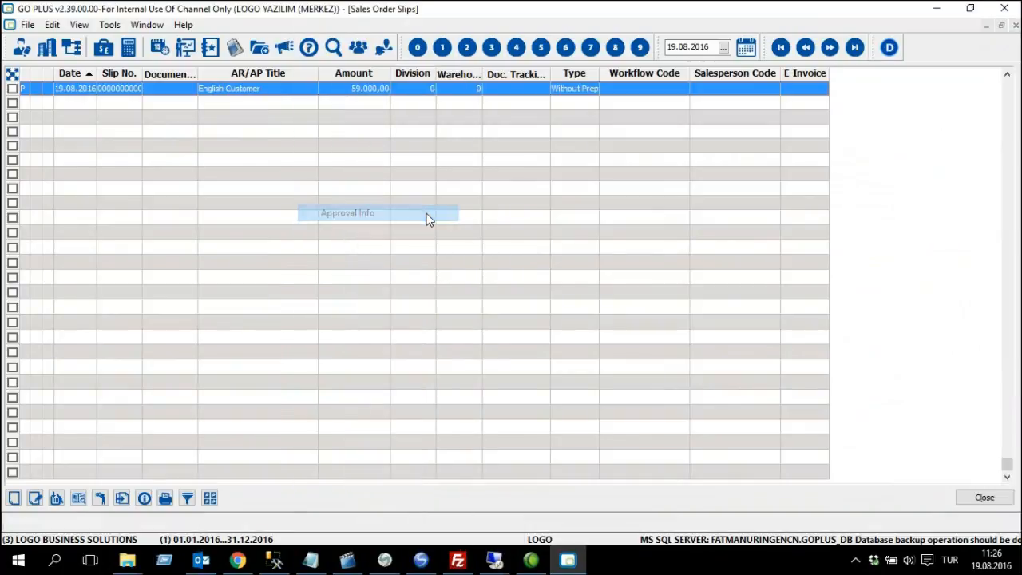
left_click(469, 273)
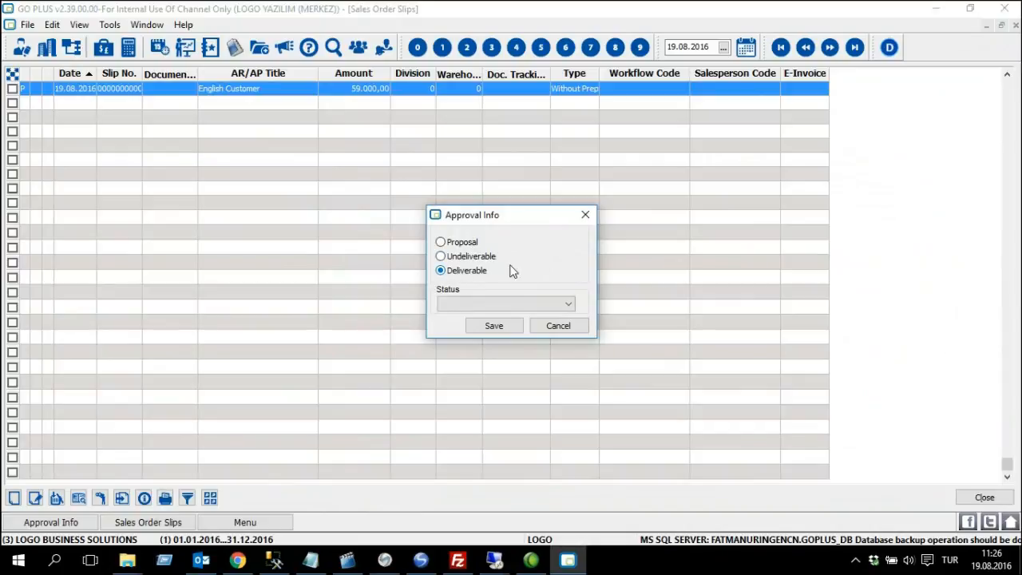
left_click(495, 326)
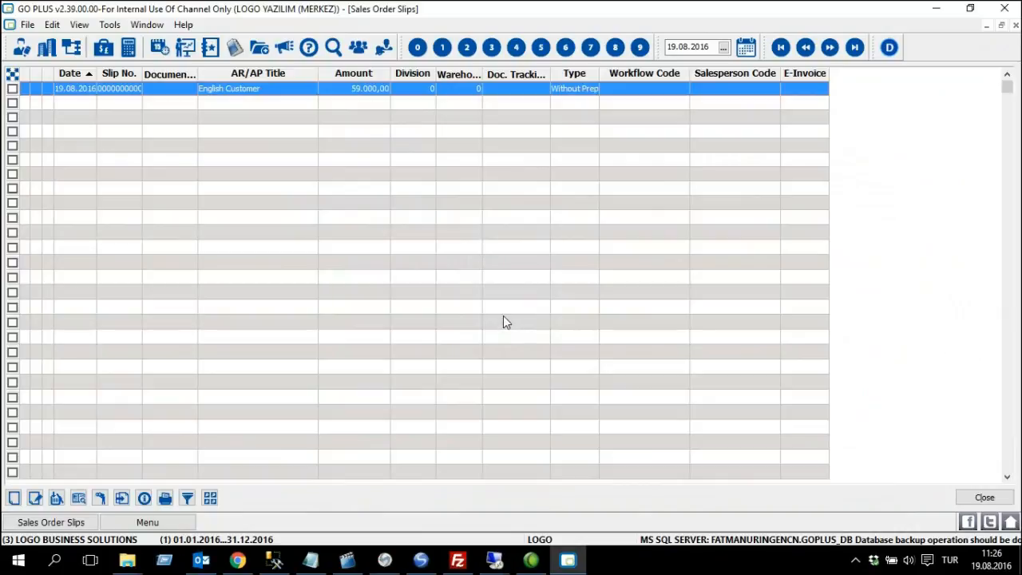
Deliver the English Customer's sales order as a wholesale dispatch, maximize the dispatch slip and save it.
right_click(294, 94)
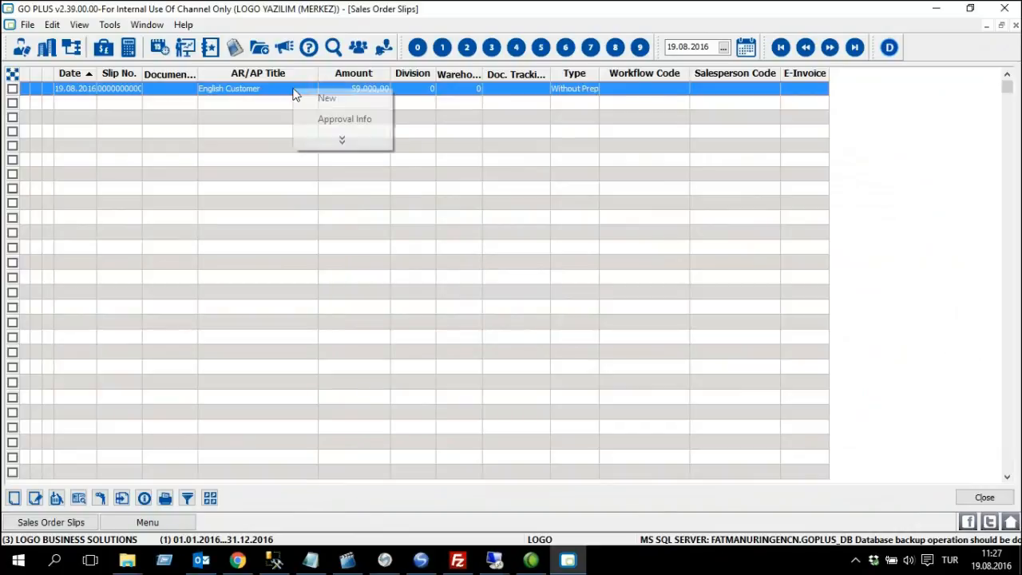
left_click(368, 136)
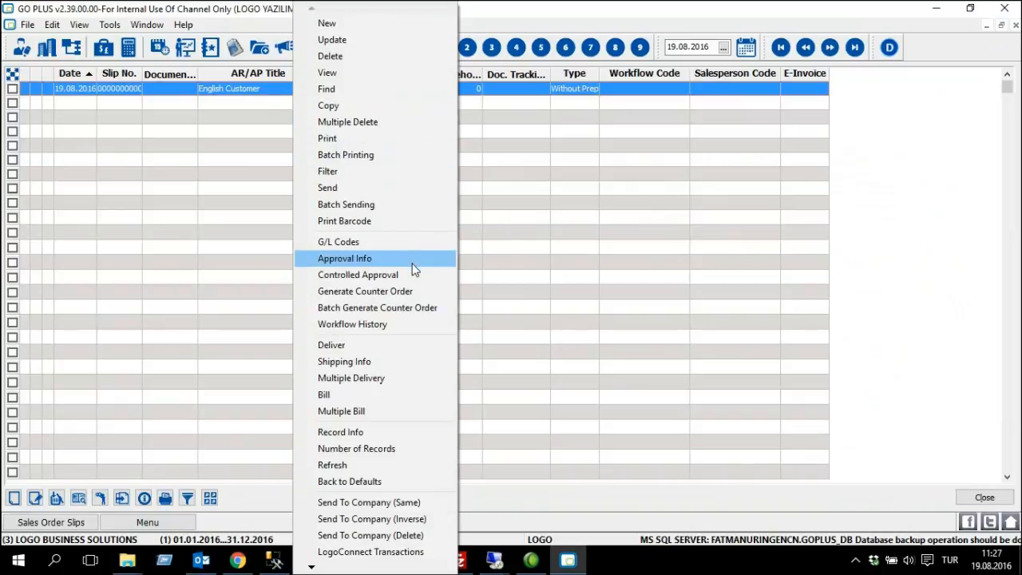
left_click(429, 347)
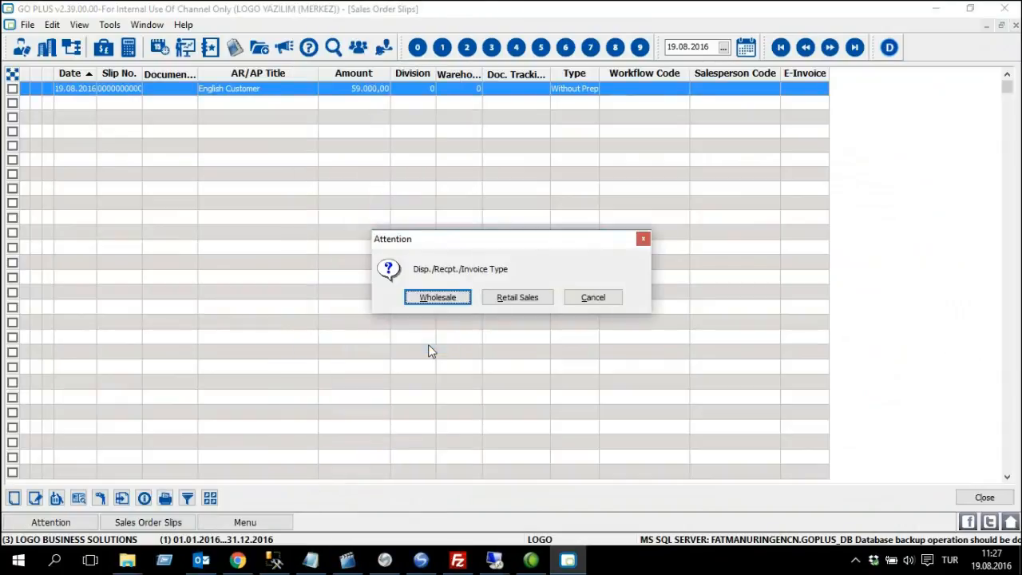
left_click(437, 297)
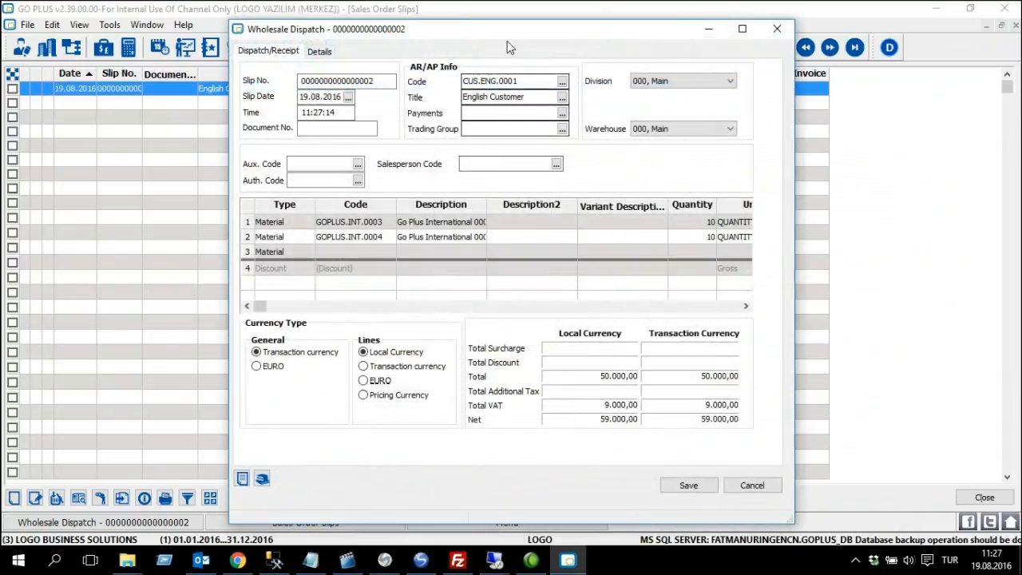
left_click(744, 29)
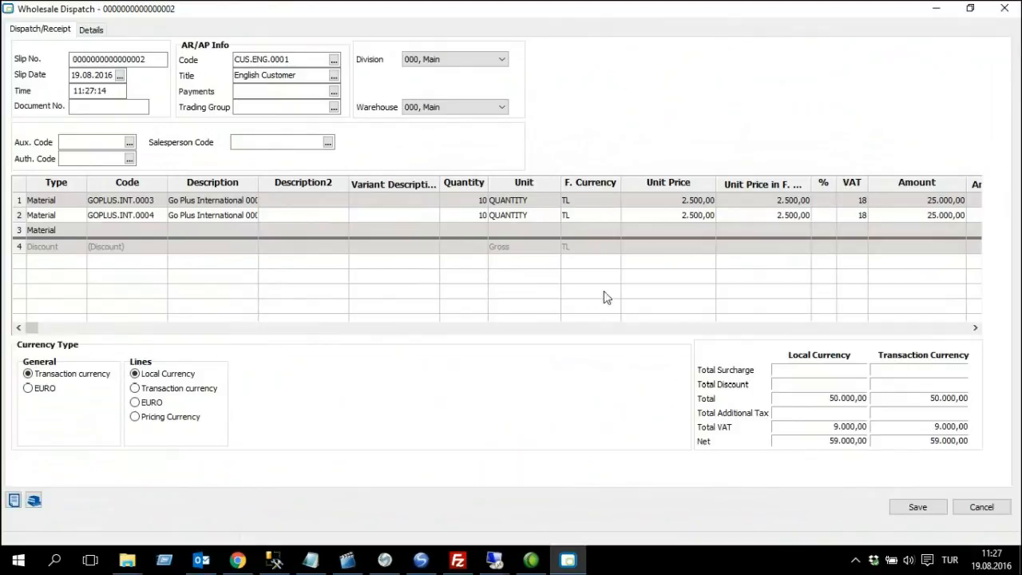
left_click(918, 507)
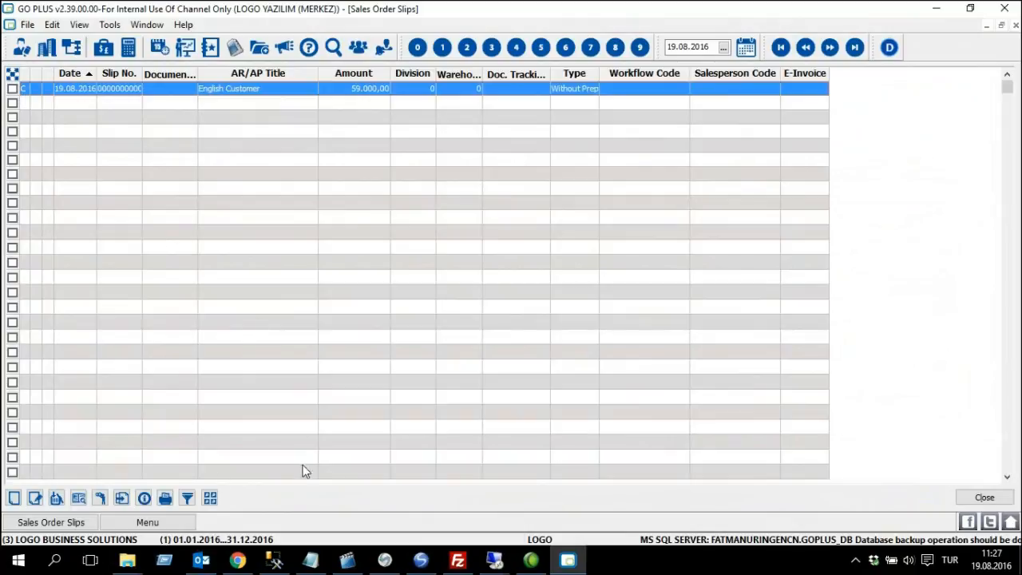
Open the sales dispatches among the stock transactions, maximized, and widen the Type and Slip No. columns.
left_click(156, 526)
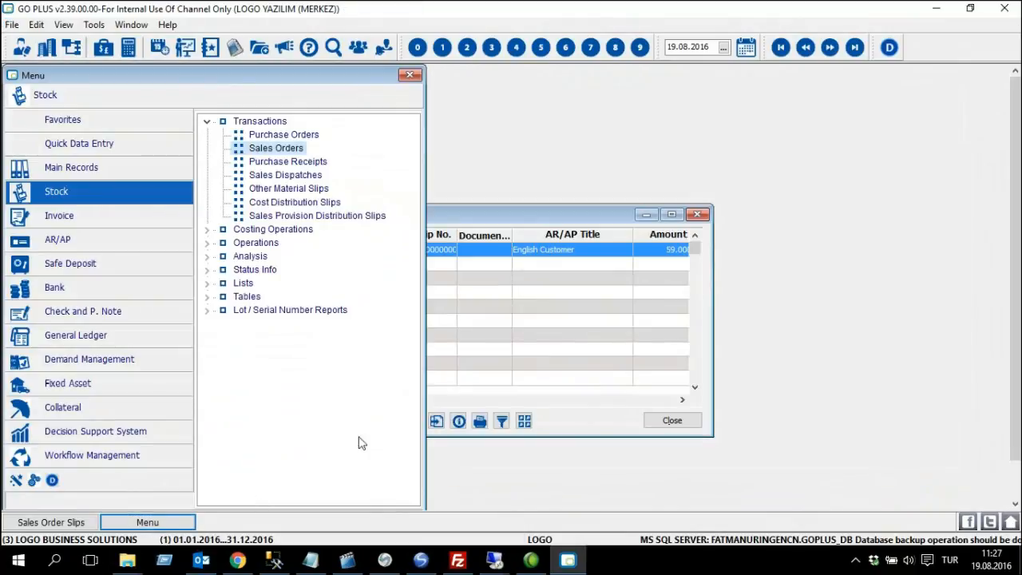
left_click(297, 179)
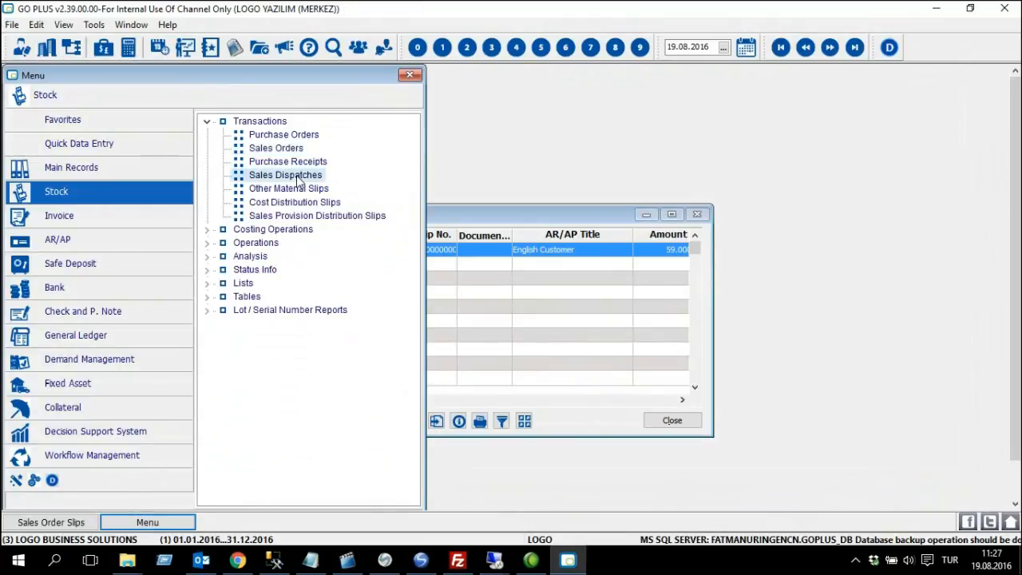
double_click(297, 179)
double_click(444, 220)
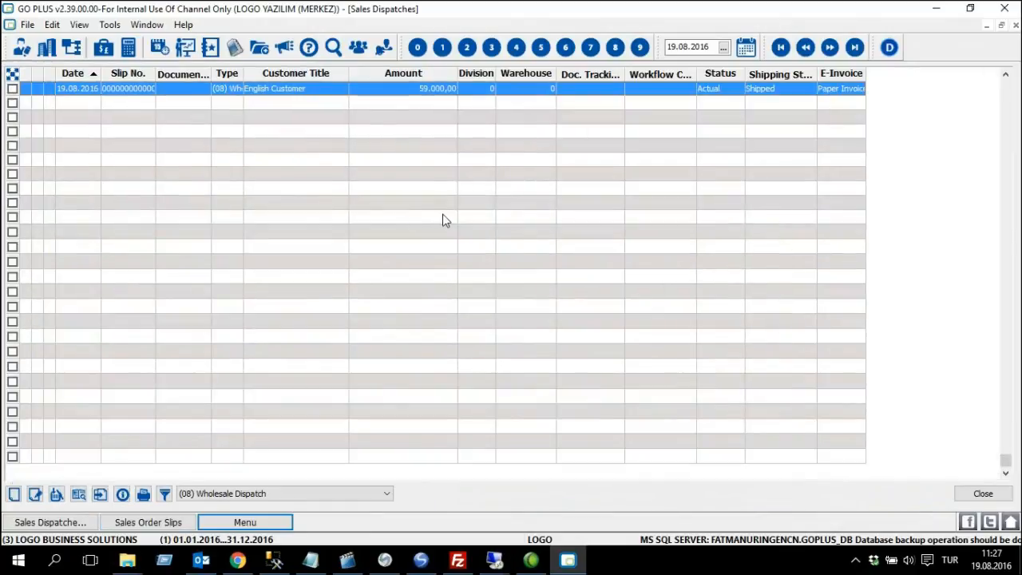
left_click_drag(244, 73, 312, 72)
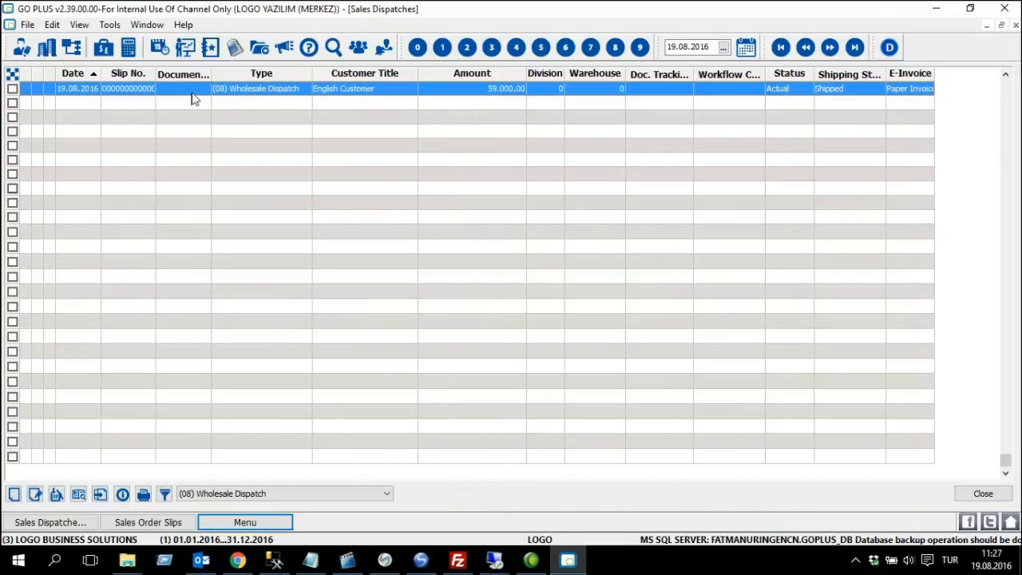
left_click_drag(155, 72, 169, 72)
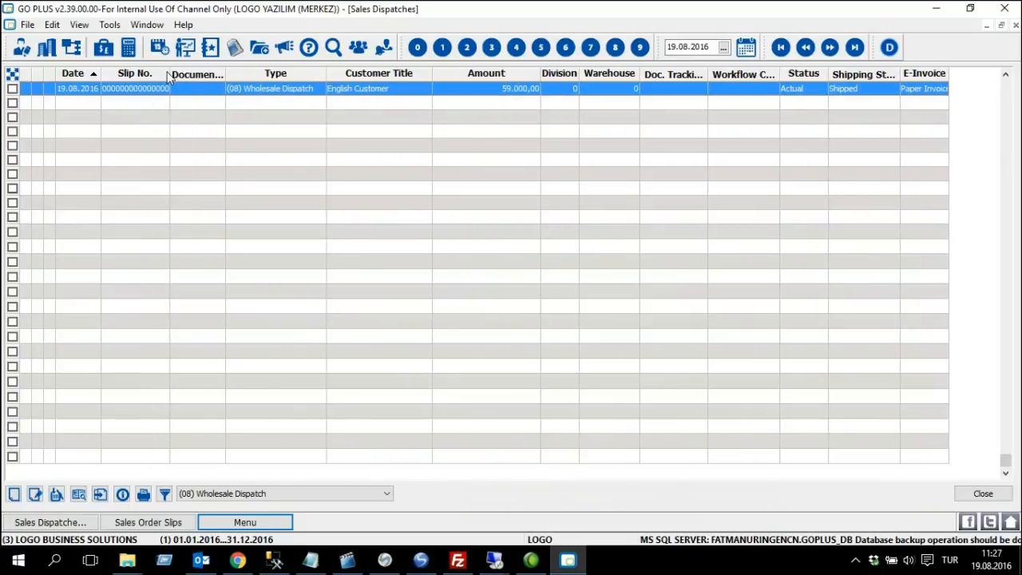
Bill the English Customer's wholesale dispatch dated 19.08.2016, save the bill and close the sales dispatches list.
right_click(413, 91)
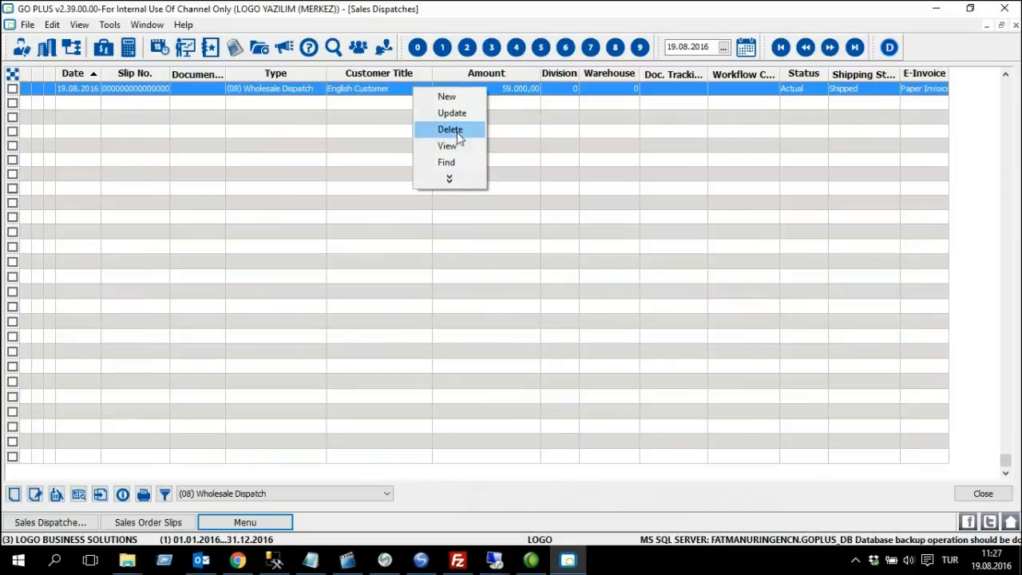
left_click(466, 180)
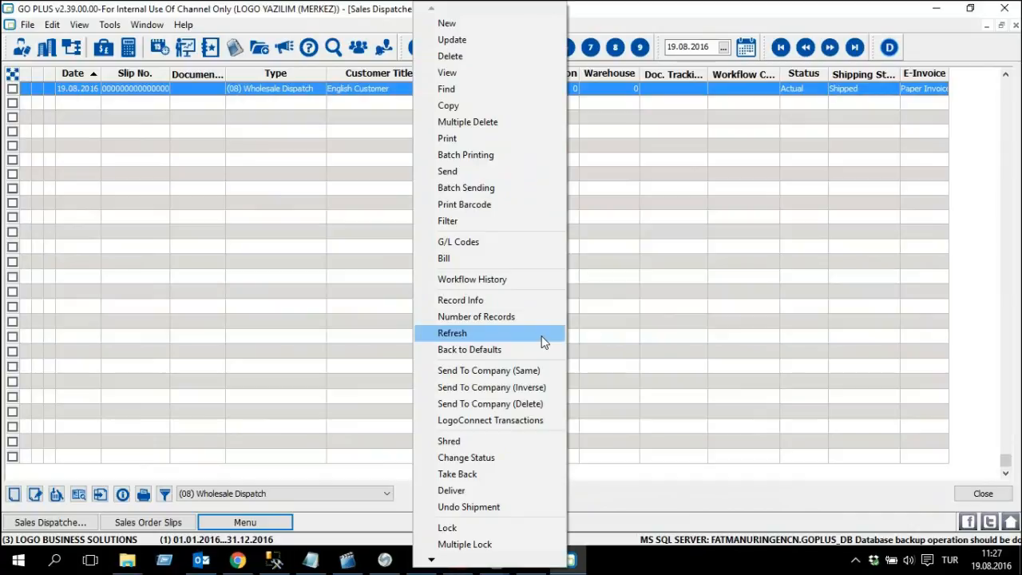
left_click(541, 256)
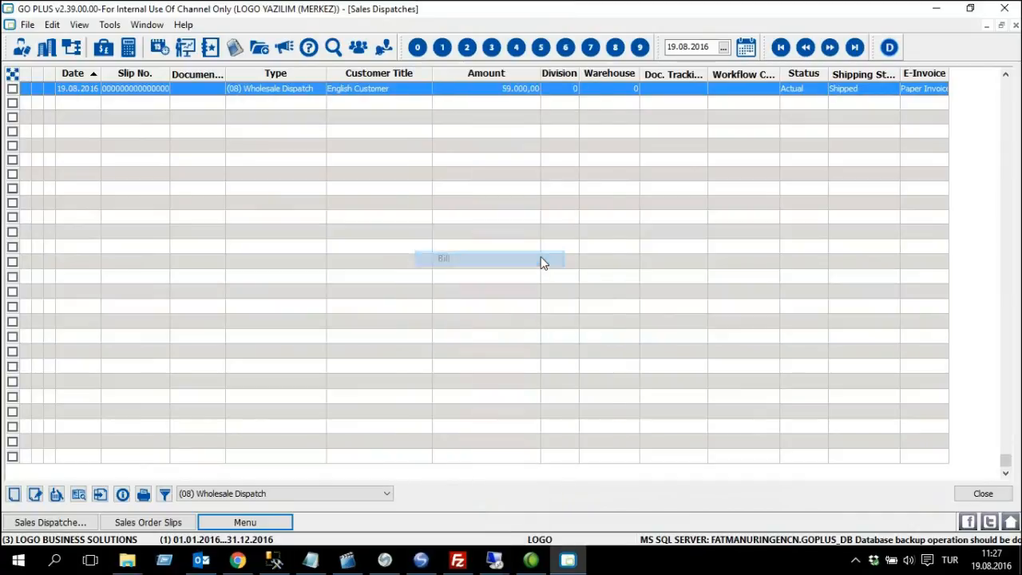
left_click_drag(481, 111, 556, 38)
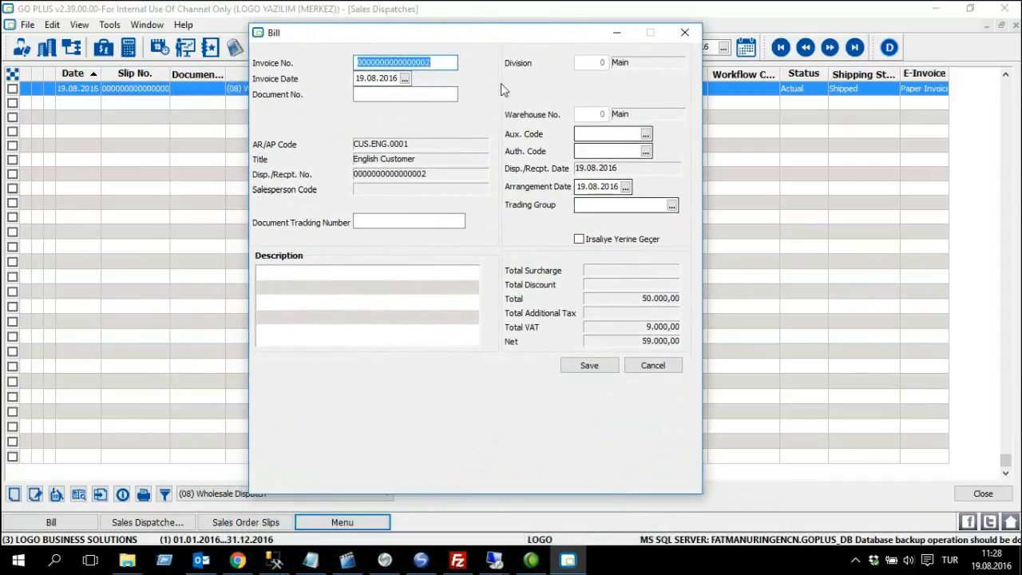
left_click(590, 369)
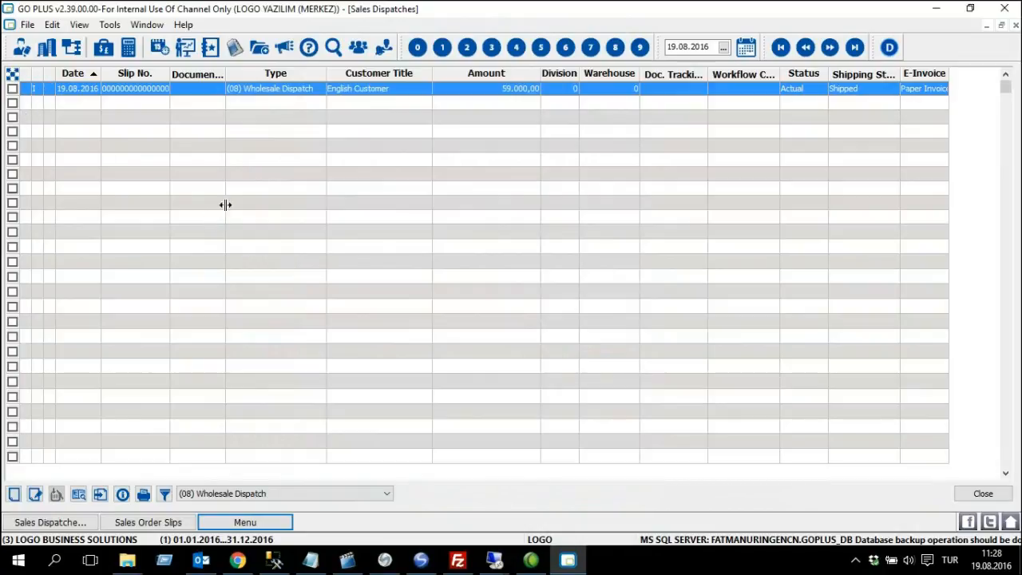
left_click(983, 493)
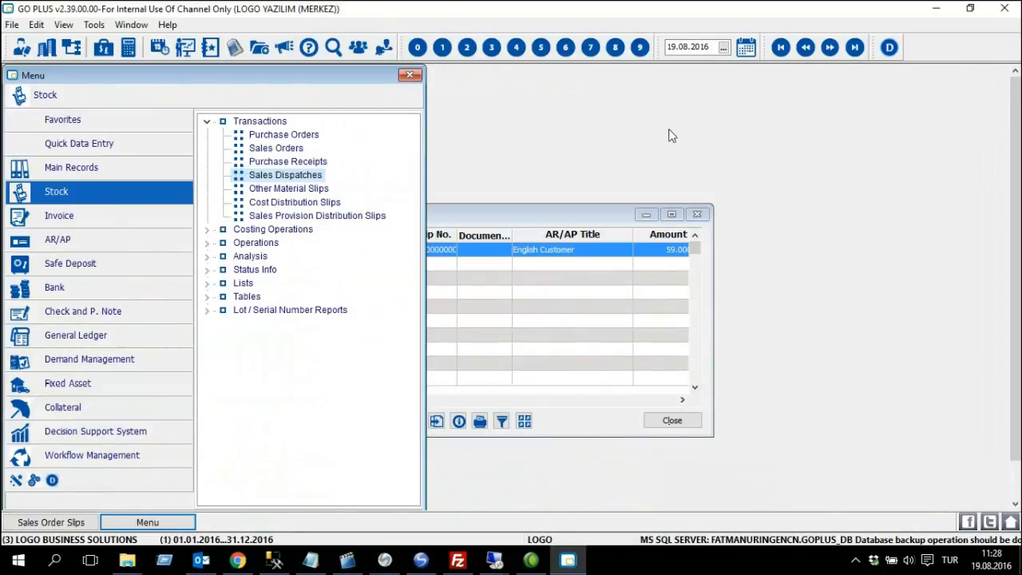
Open the sales invoices list, maximize it and widen the Type column.
left_click(136, 216)
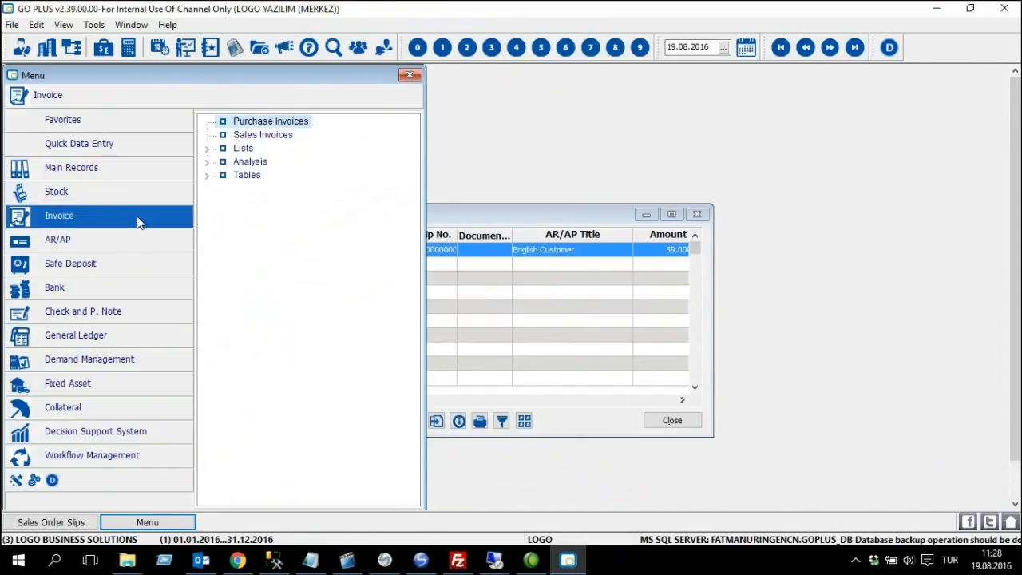
double_click(273, 138)
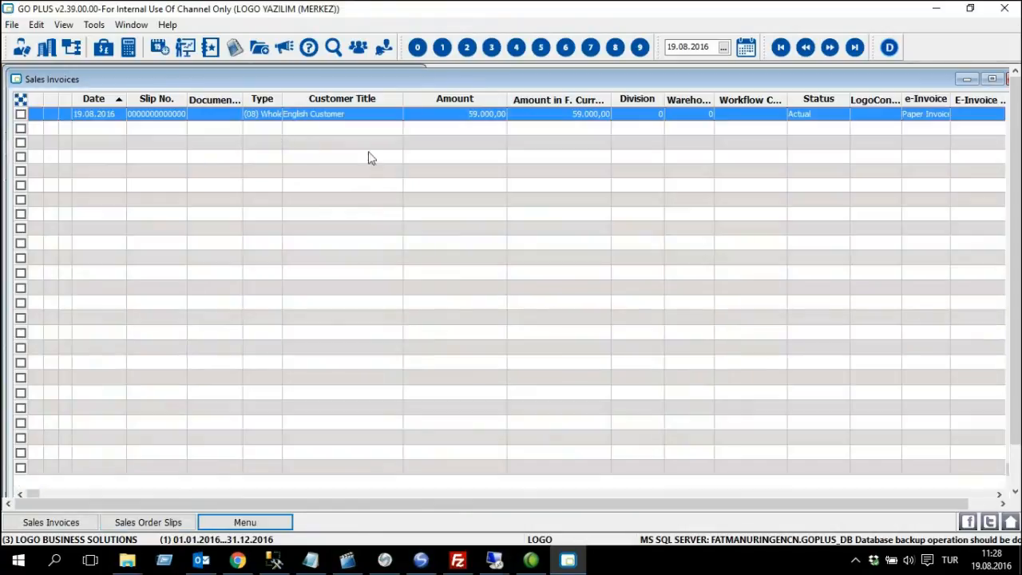
double_click(464, 81)
left_click_drag(273, 77, 339, 76)
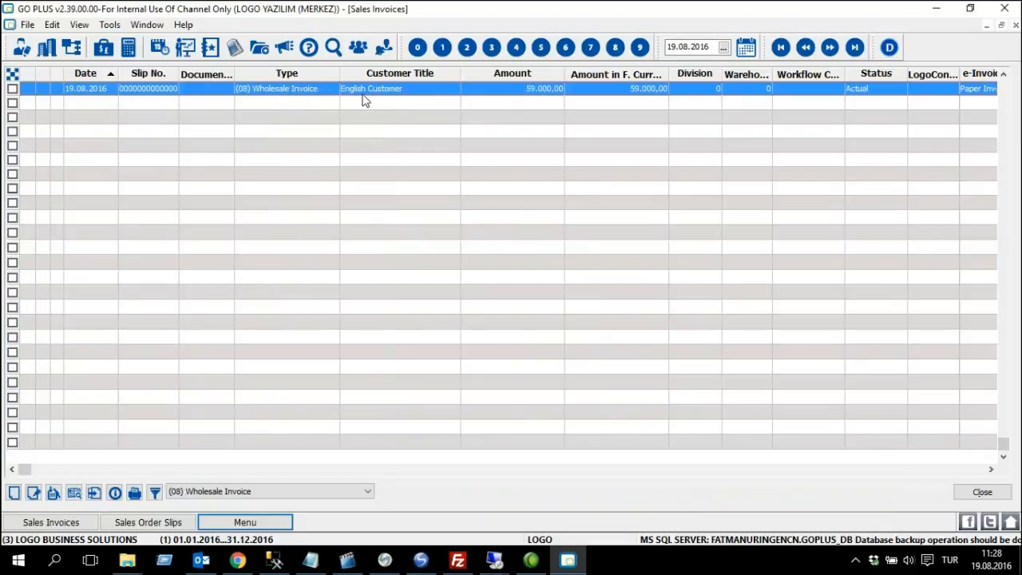
View the English Customer's wholesale invoice and check both material lines' quantity, unit price, VAT rate and amounts, then close it.
right_click(437, 92)
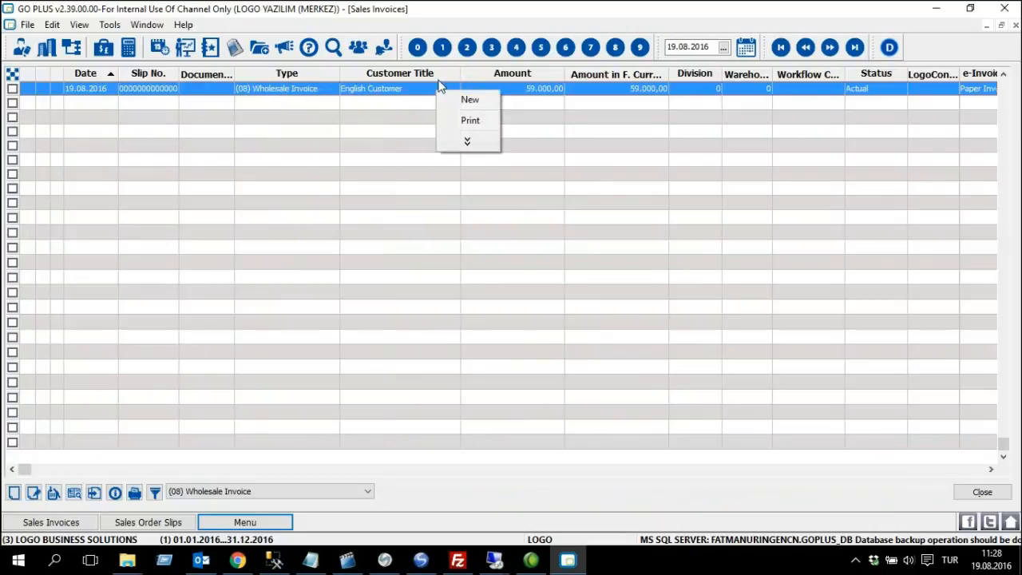
left_click(479, 140)
left_click(501, 74)
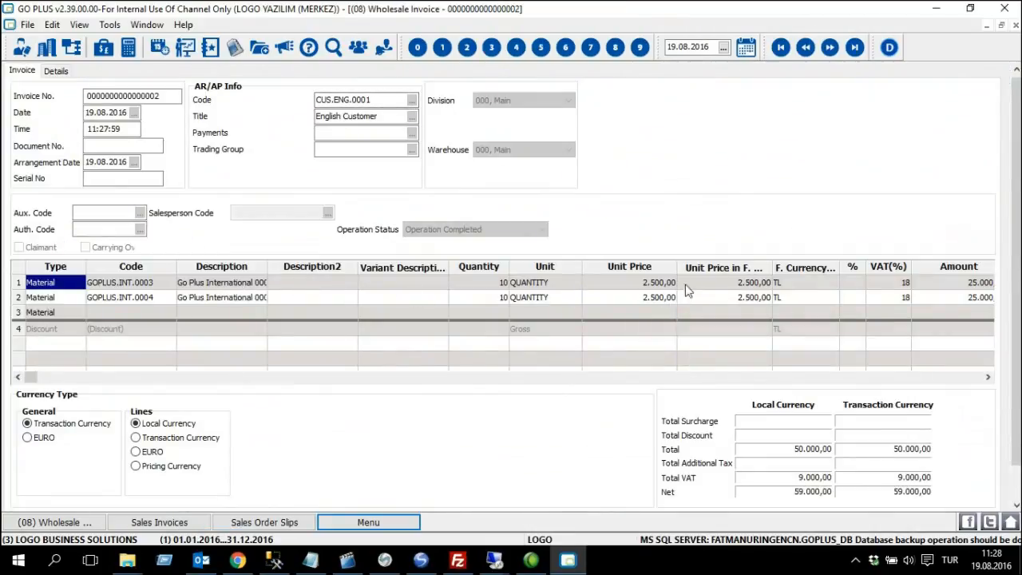
left_click(491, 284)
left_click(490, 301)
left_click(629, 284)
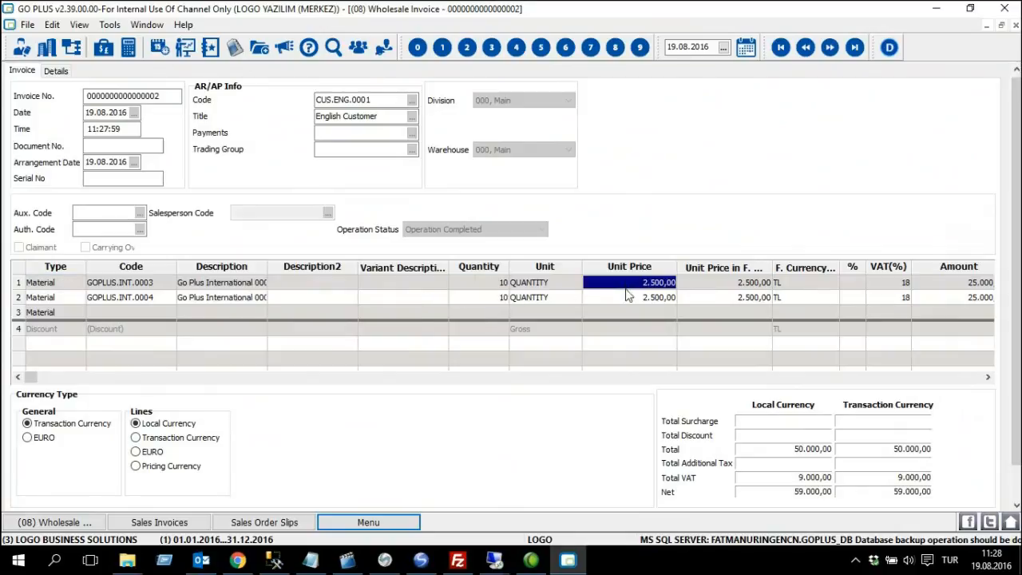
left_click(669, 297)
left_click(721, 281)
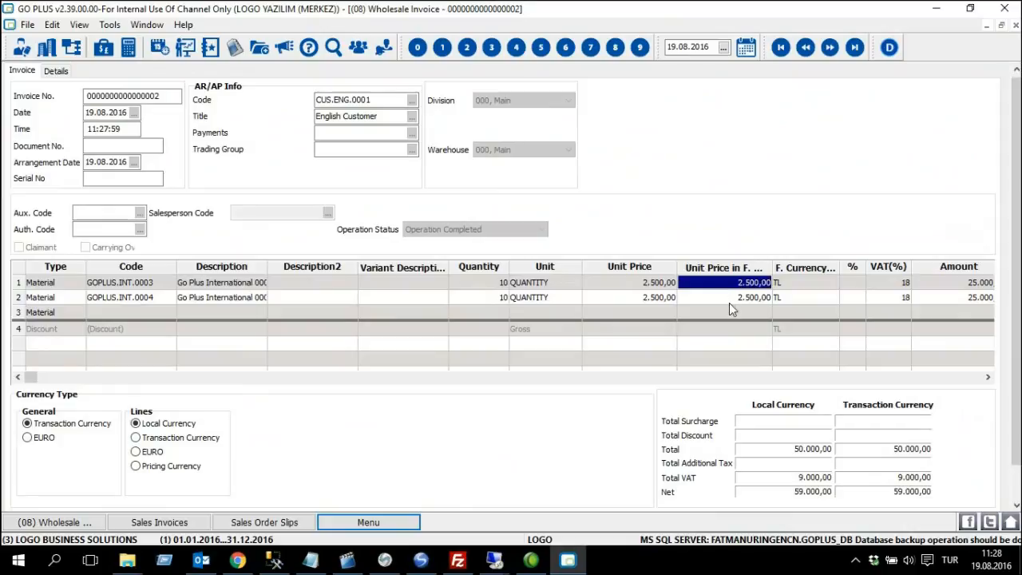
left_click(729, 300)
left_click(901, 282)
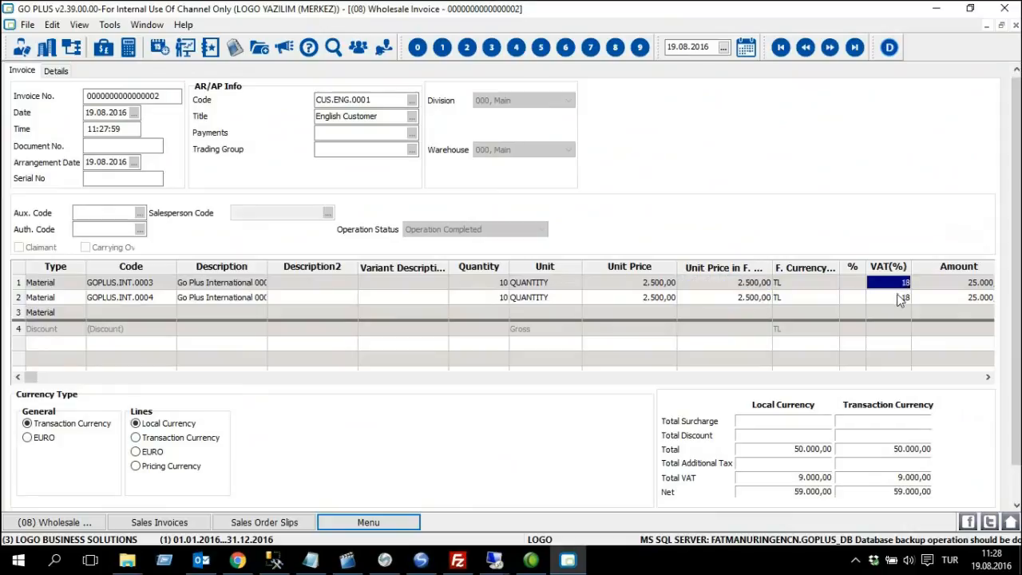
left_click(902, 297)
left_click(946, 284)
left_click(912, 300)
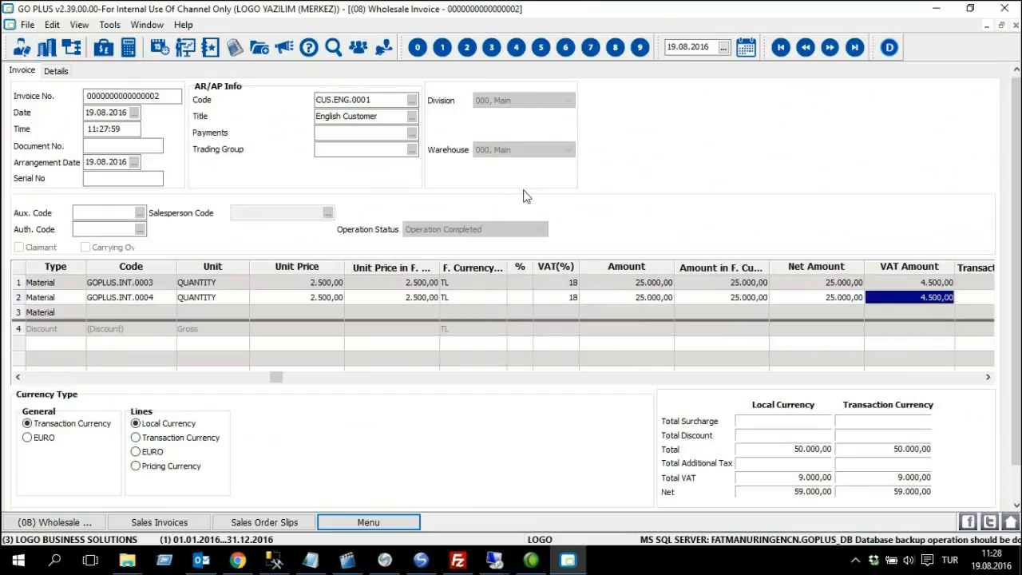
left_click(1014, 25)
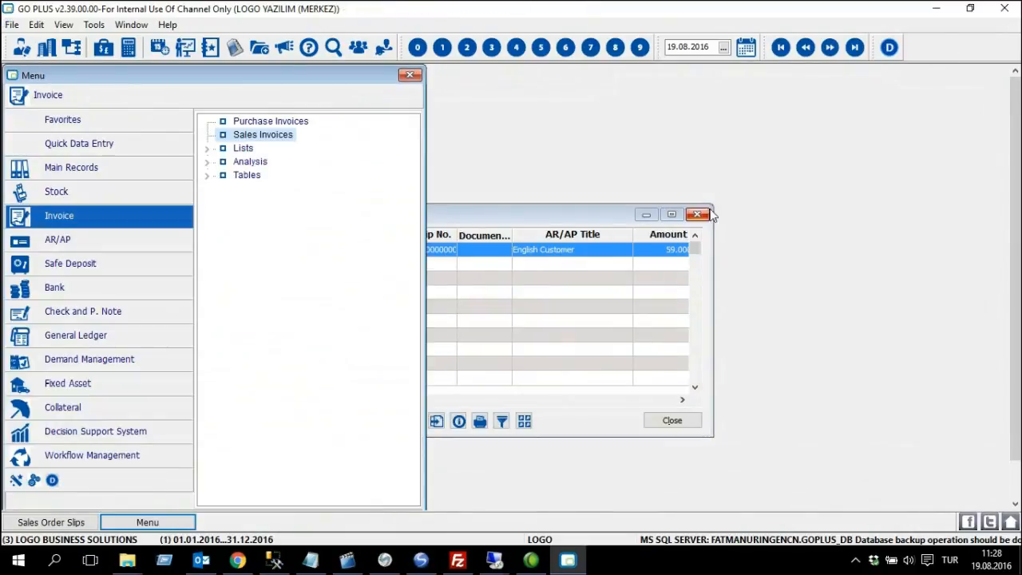
Close the open sales order slips and reopen the sales orders from the stock transactions, maximized.
left_click(700, 213)
left_click(132, 195)
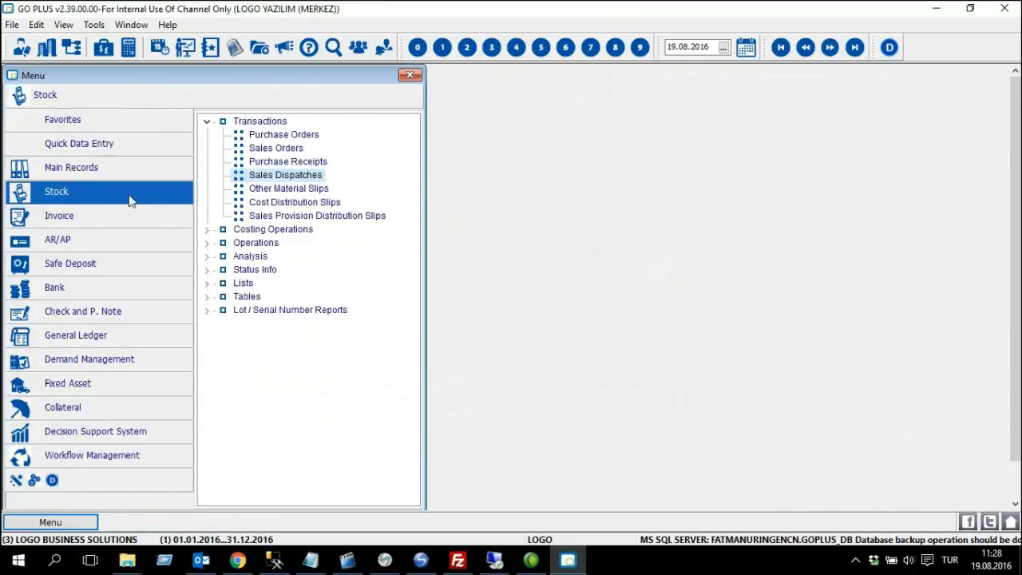
left_click(290, 149)
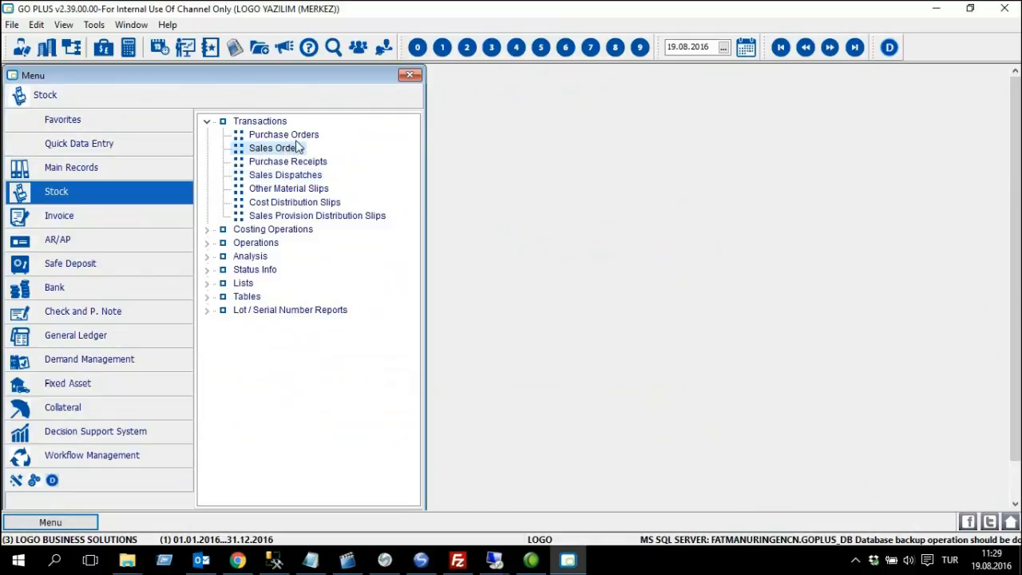
double_click(290, 150)
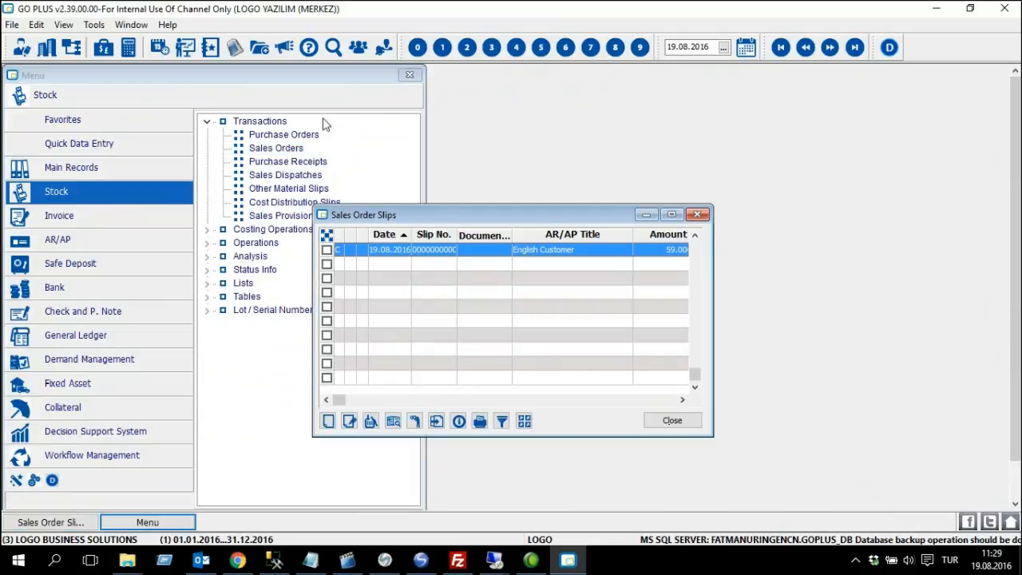
double_click(448, 210)
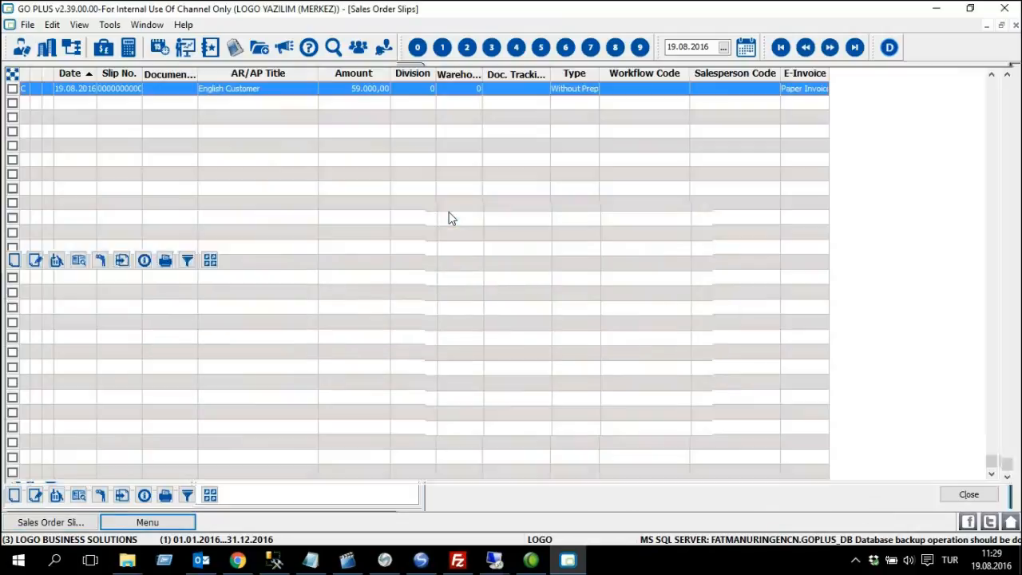
Create a new sales order slip for the Turkish Customer, code CUS.TR.0001.
right_click(298, 135)
left_click(380, 147)
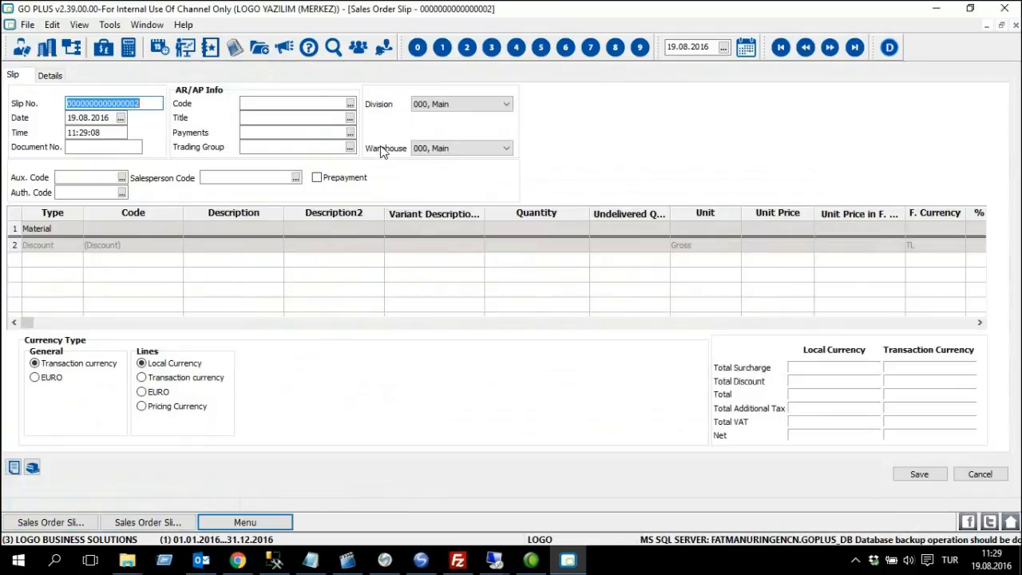
left_click(351, 104)
key("ctrl+End")
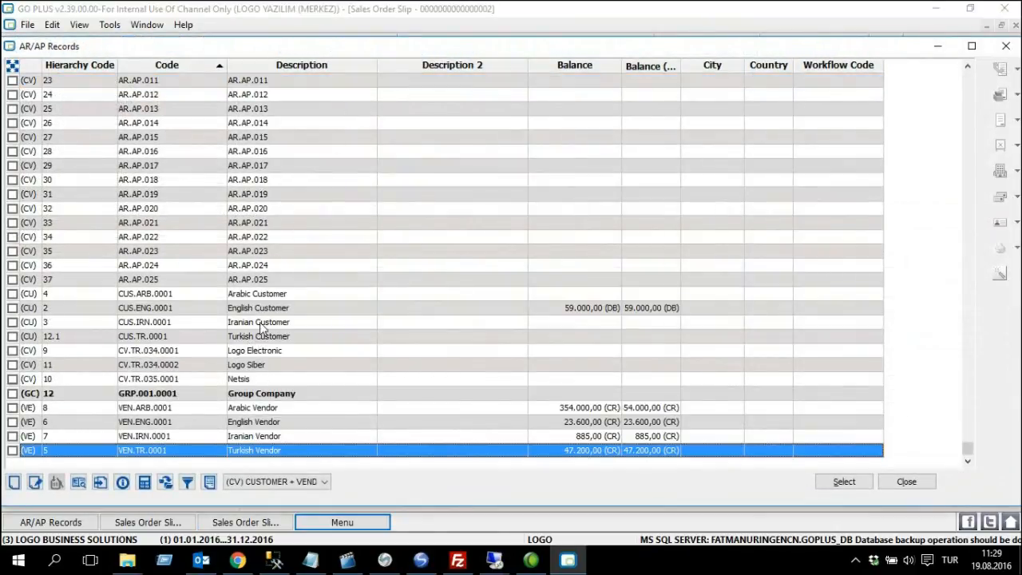
left_click(297, 337)
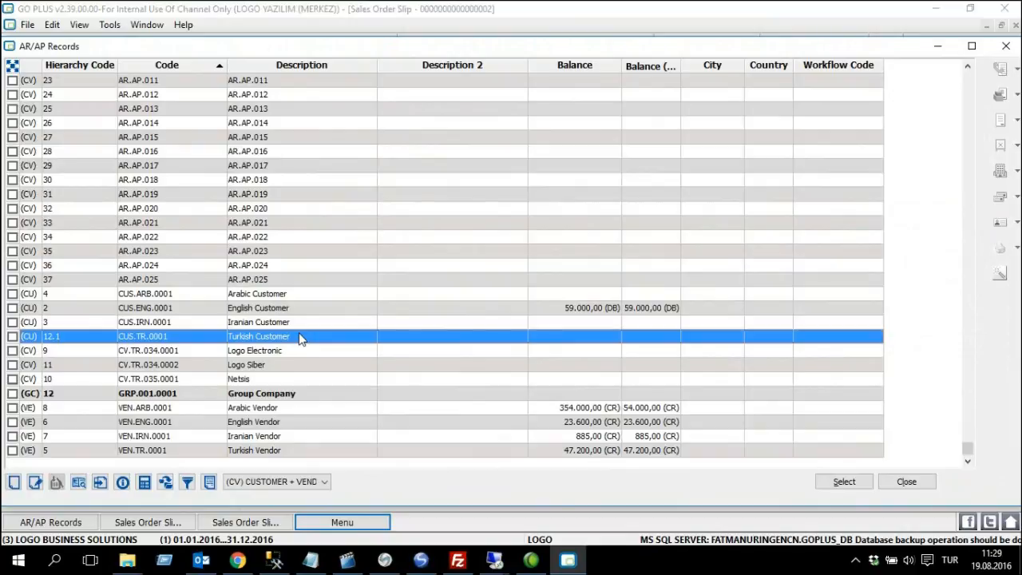
double_click(300, 337)
left_click(476, 298)
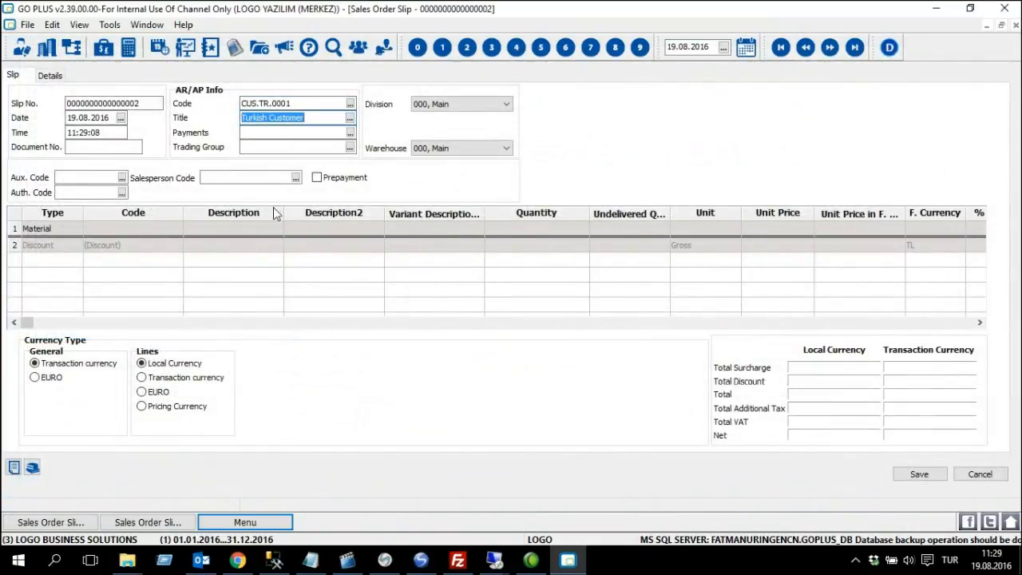
Add the materials GOPLUS.INT.0003 and GOPLUS.INT.0004 to the order lines.
left_click(138, 228)
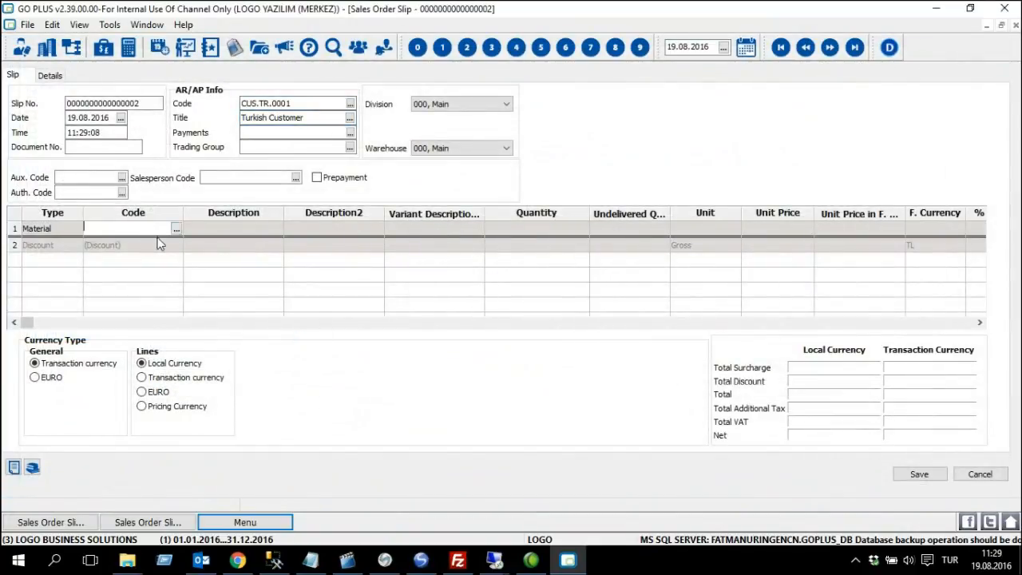
left_click(176, 228)
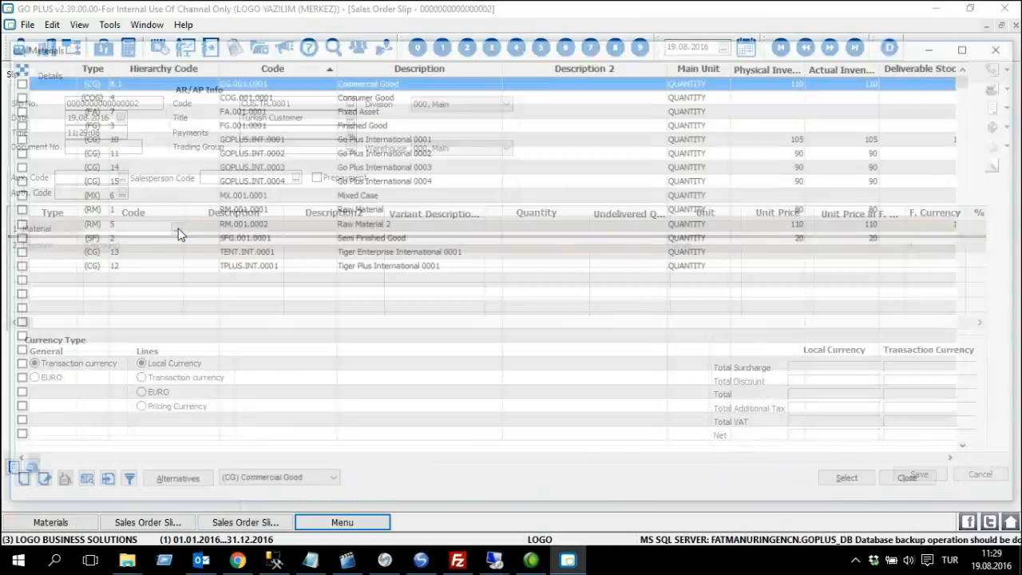
left_click(407, 166)
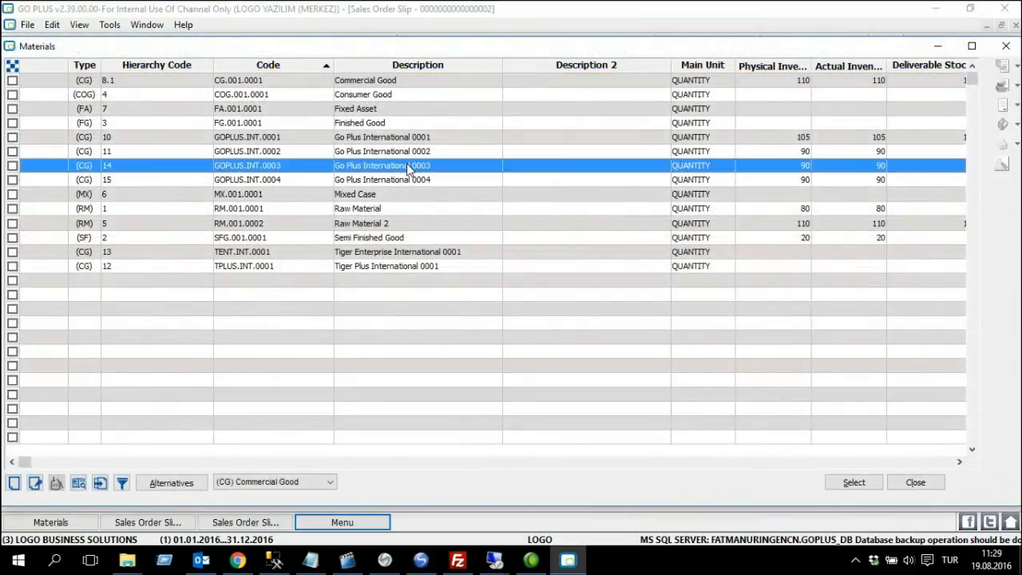
left_click(259, 185)
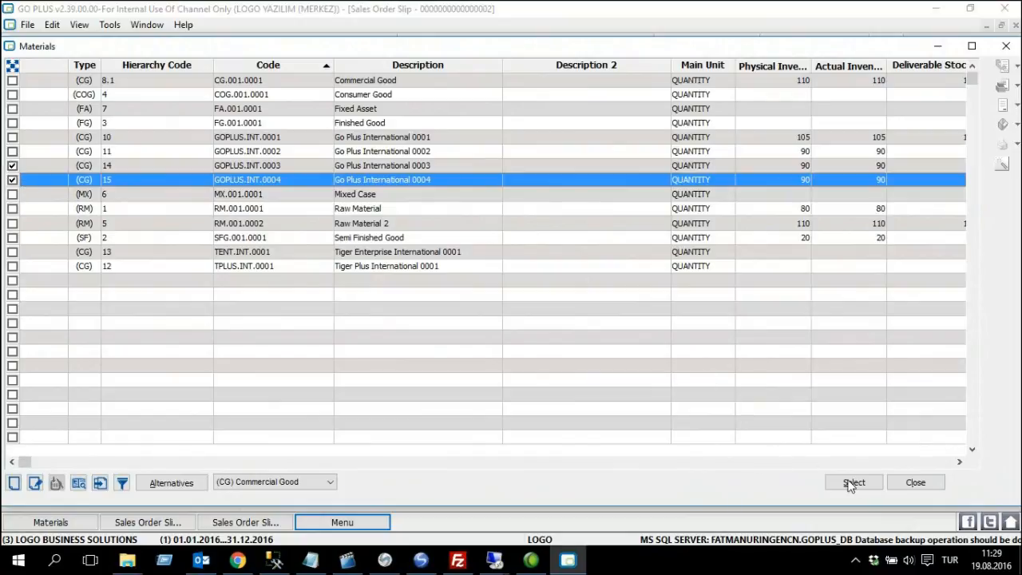
left_click(853, 482)
Set the quantity to 1 for GOPLUS.INT.0003 and 2 for GOPLUS.INT.0004.
left_click(547, 230)
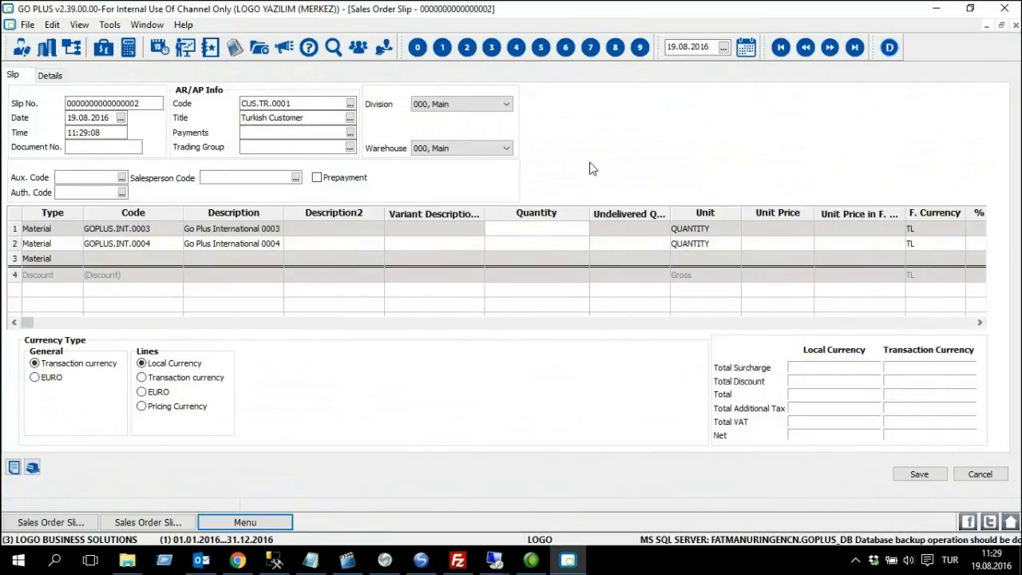
type("1")
key("Down")
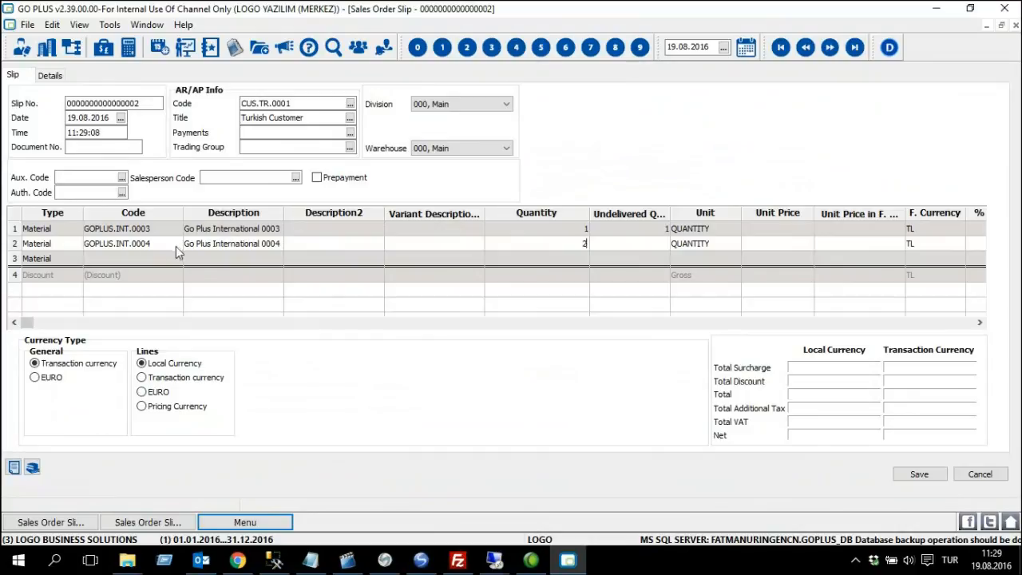
key("Tab")
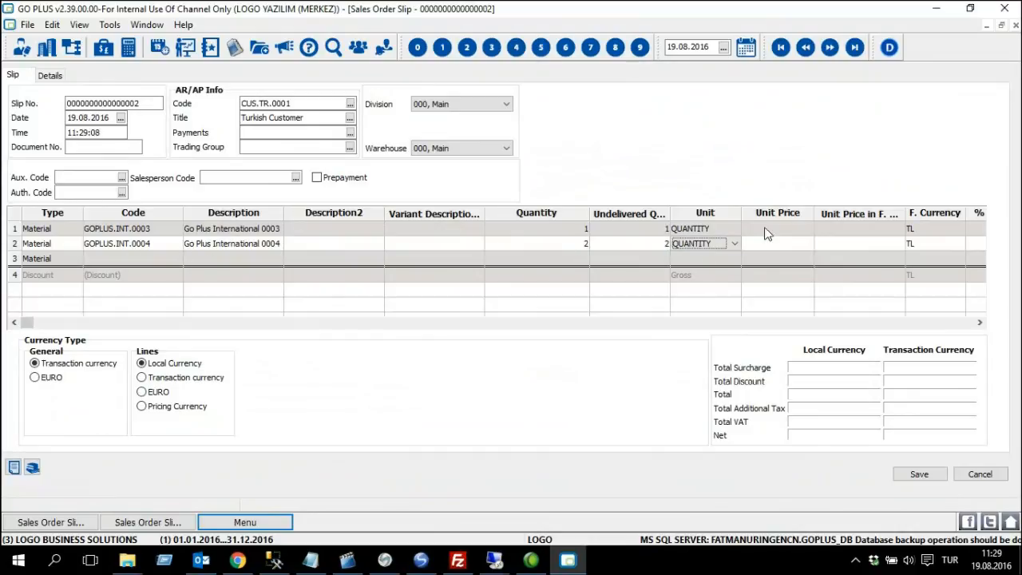
Set the unit price of both material lines to 3000 and save the Turkish Customer's sales order.
left_click(768, 228)
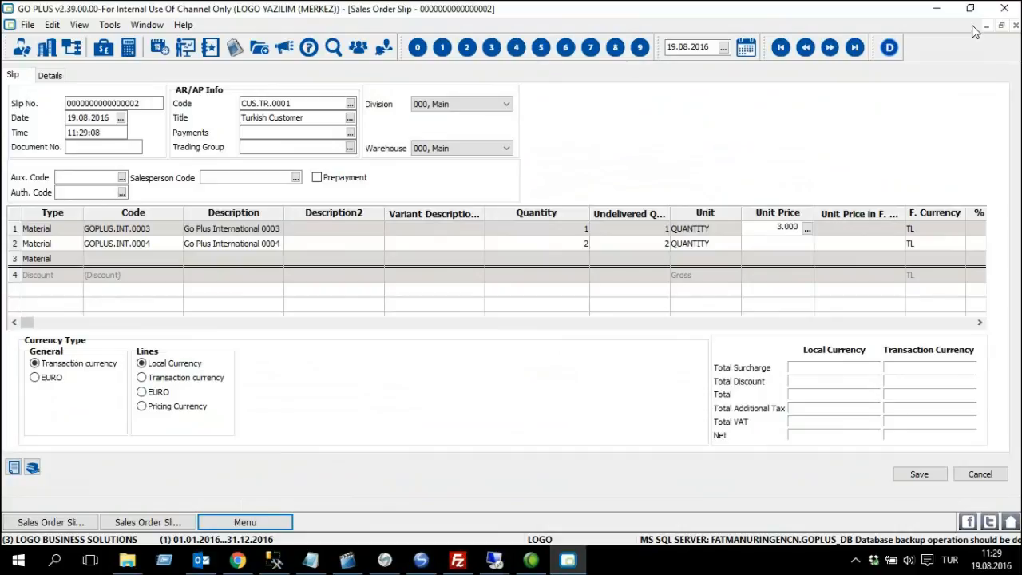
key("Down")
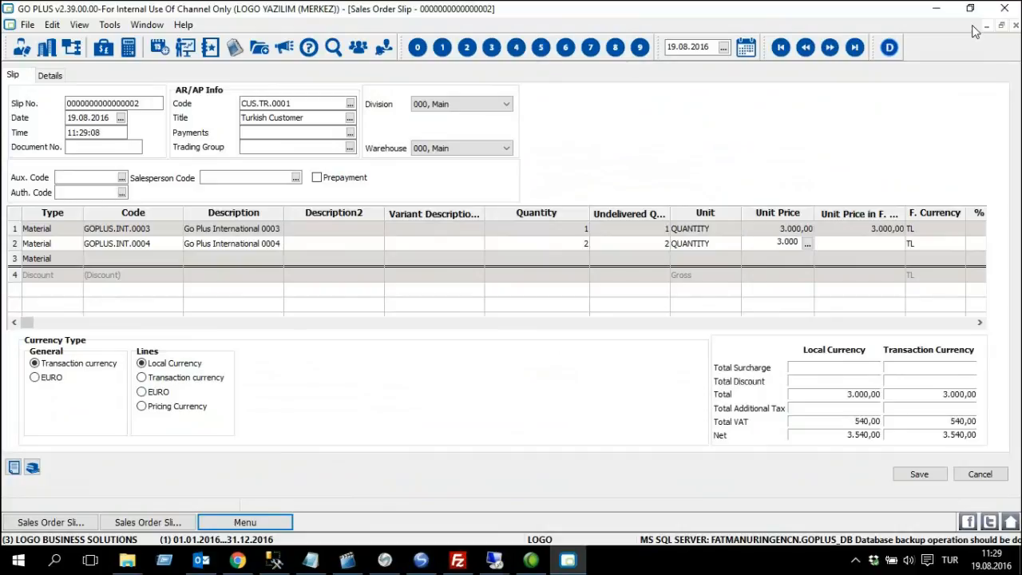
key("Tab")
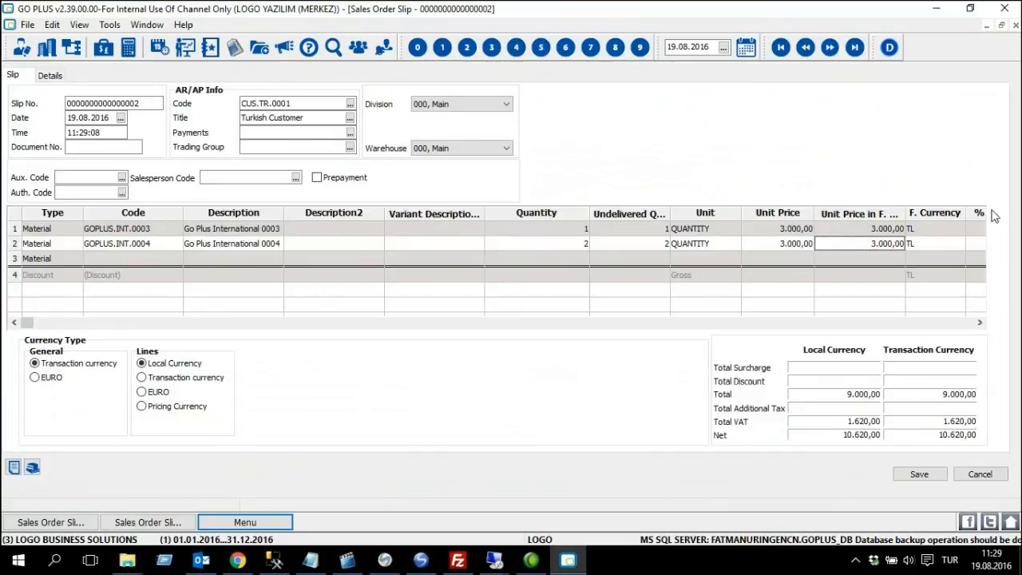
left_click(919, 475)
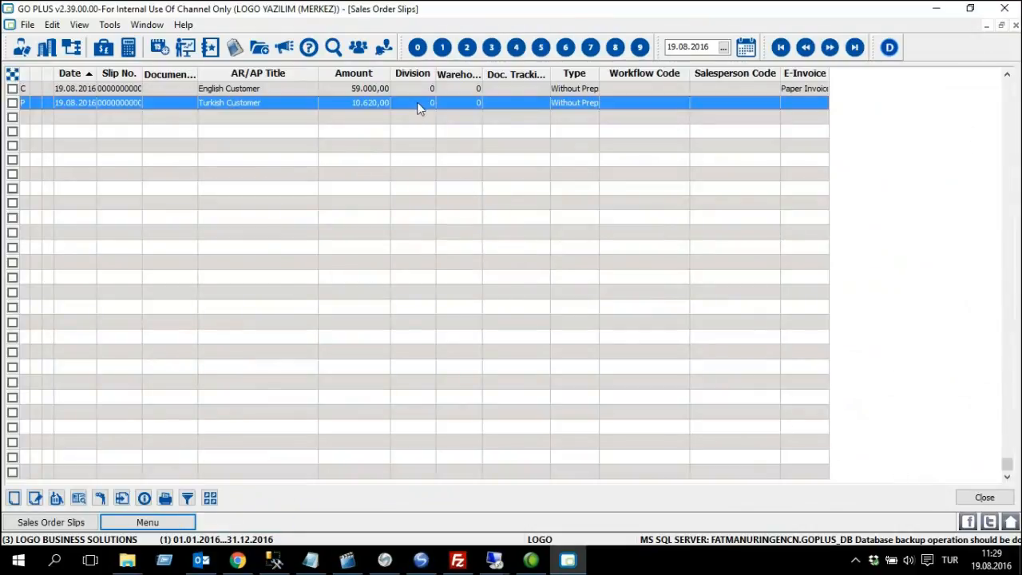
Set the approval status of the Turkish Customer's sales order to Deliverable, save it, and close the sales order list.
right_click(410, 102)
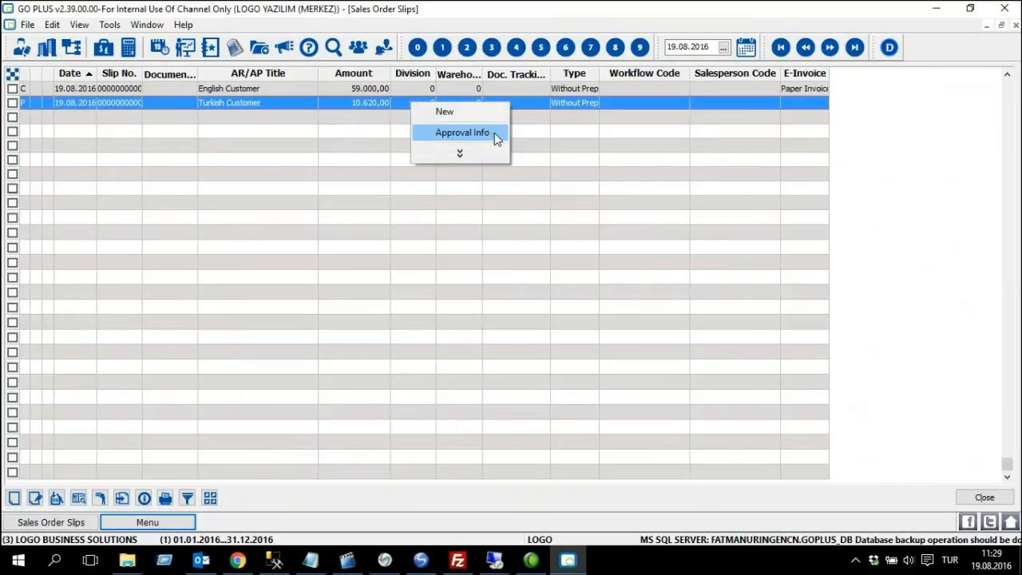
left_click(495, 132)
left_click(465, 272)
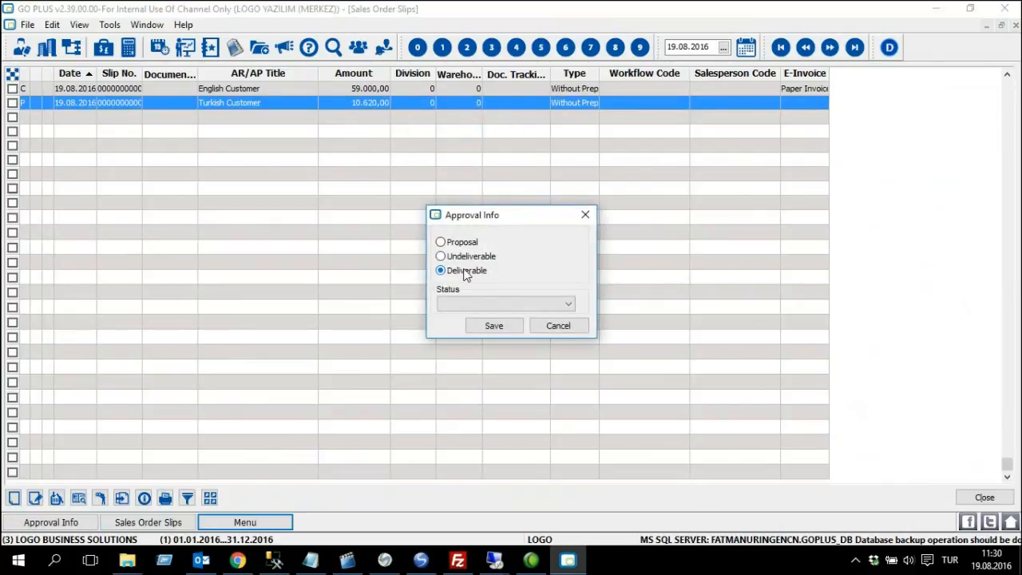
left_click(494, 326)
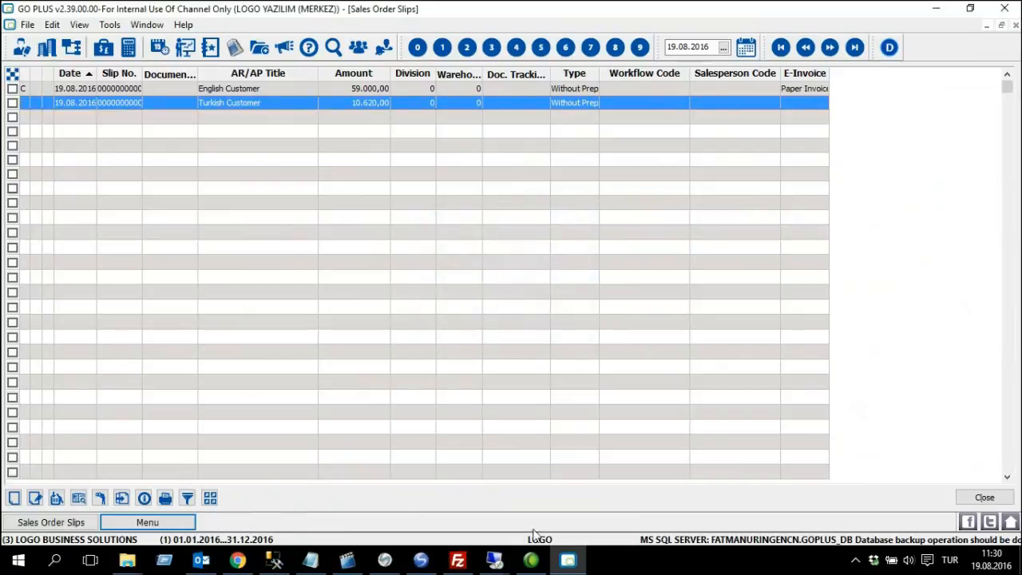
left_click(984, 496)
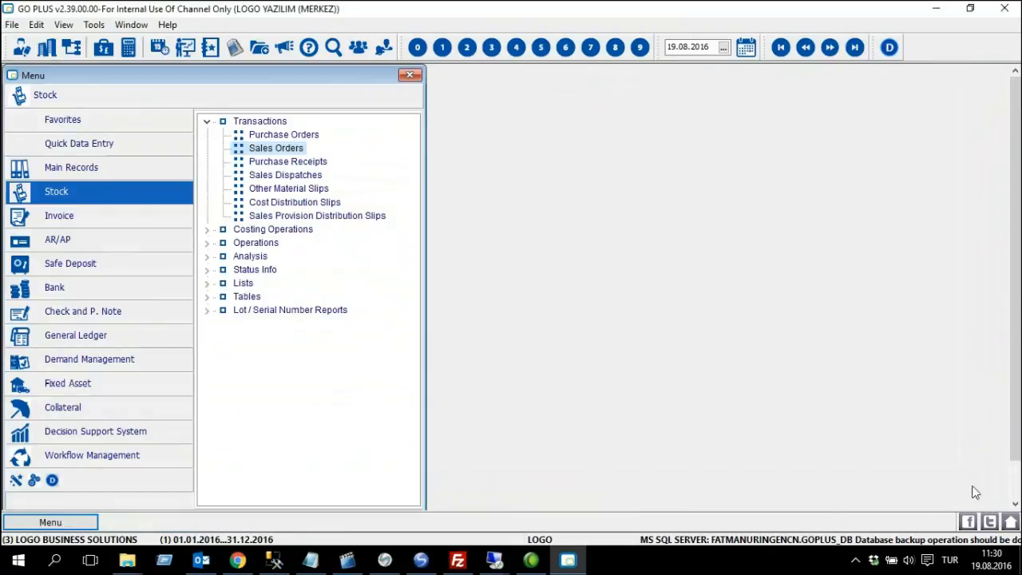
Open the stock sales dispatches and create a new slip of type (08) Wholesale Dispatch.
left_click(285, 177)
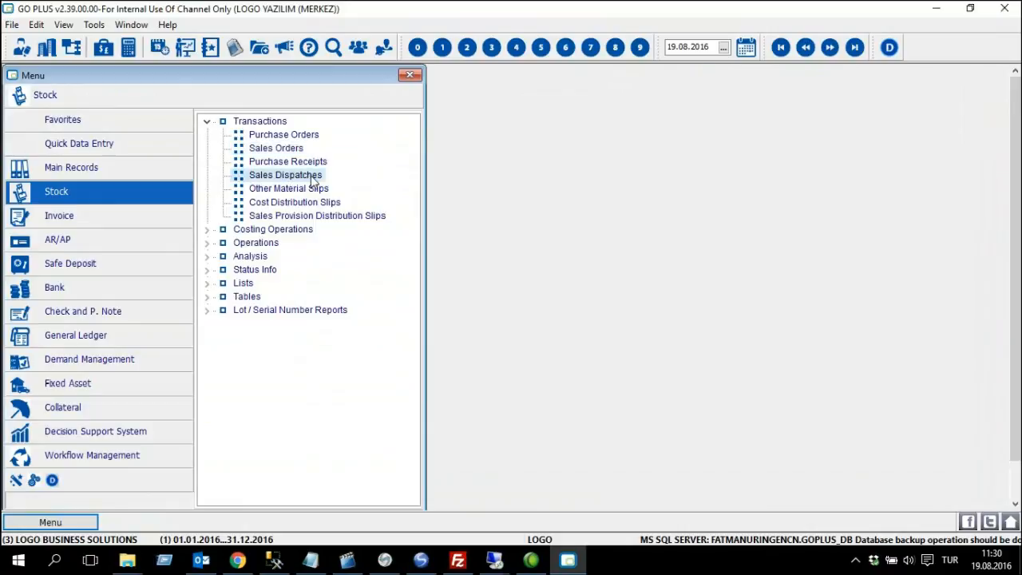
double_click(312, 178)
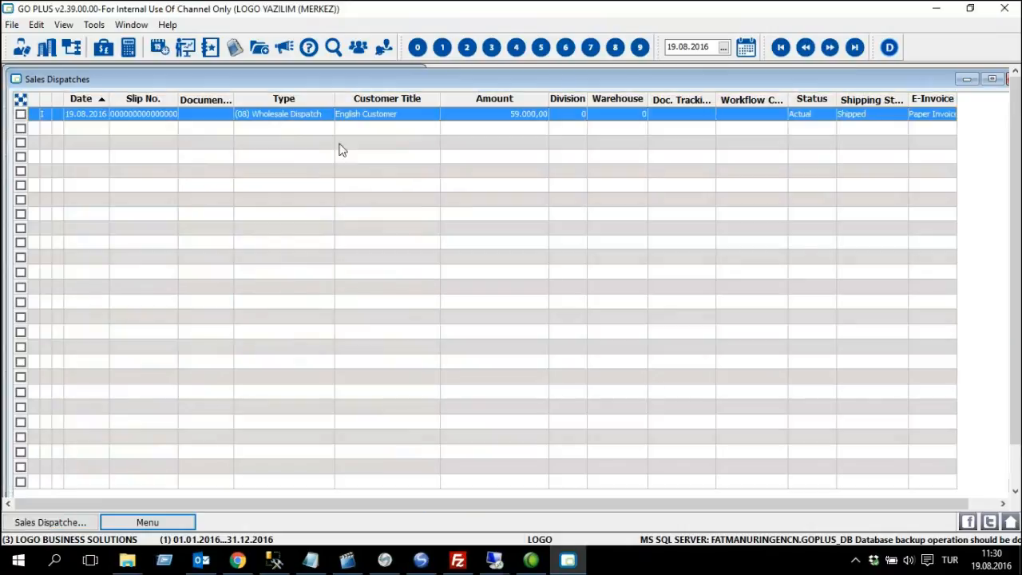
double_click(383, 78)
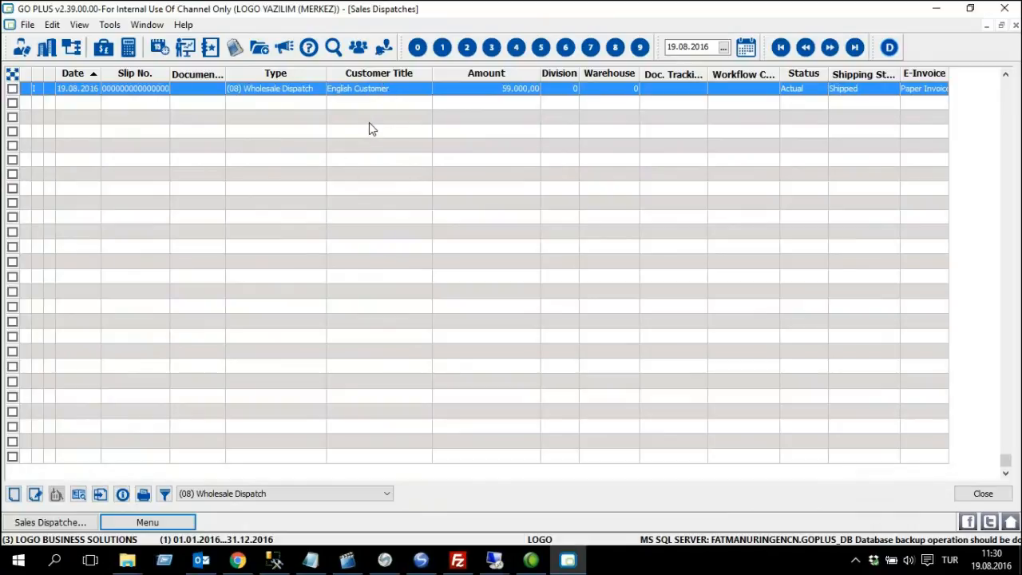
left_click(373, 495)
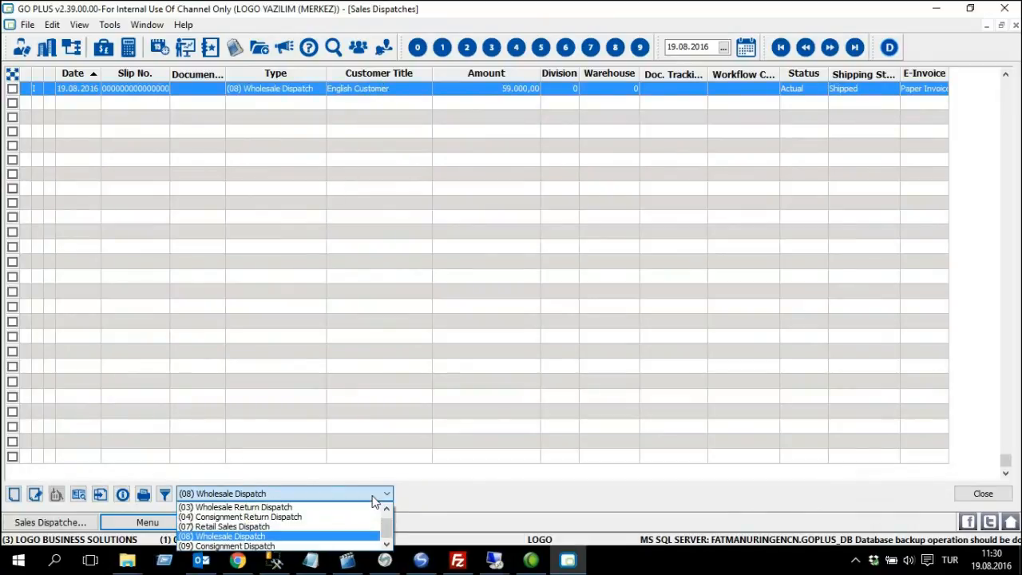
left_click(273, 537)
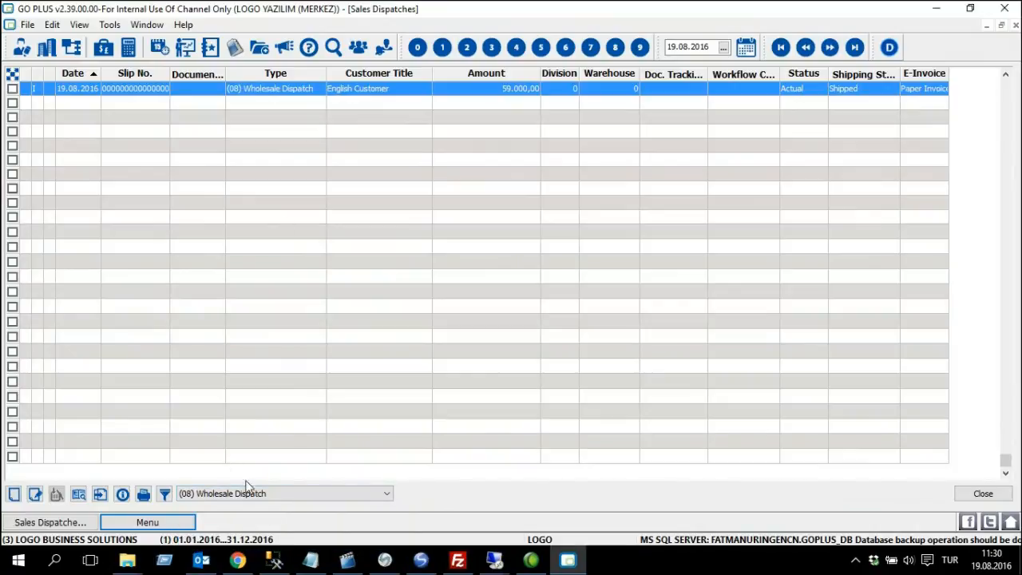
right_click(362, 130)
left_click(388, 132)
left_click(468, 13)
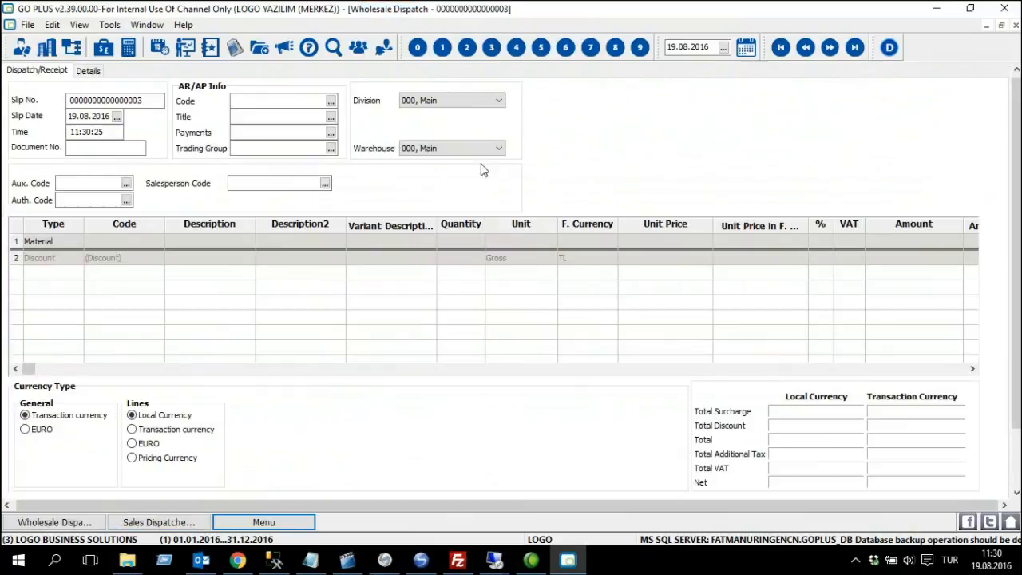
Assign the Turkish Customer to the new wholesale dispatch and accept the resulting prompt.
left_click(330, 101)
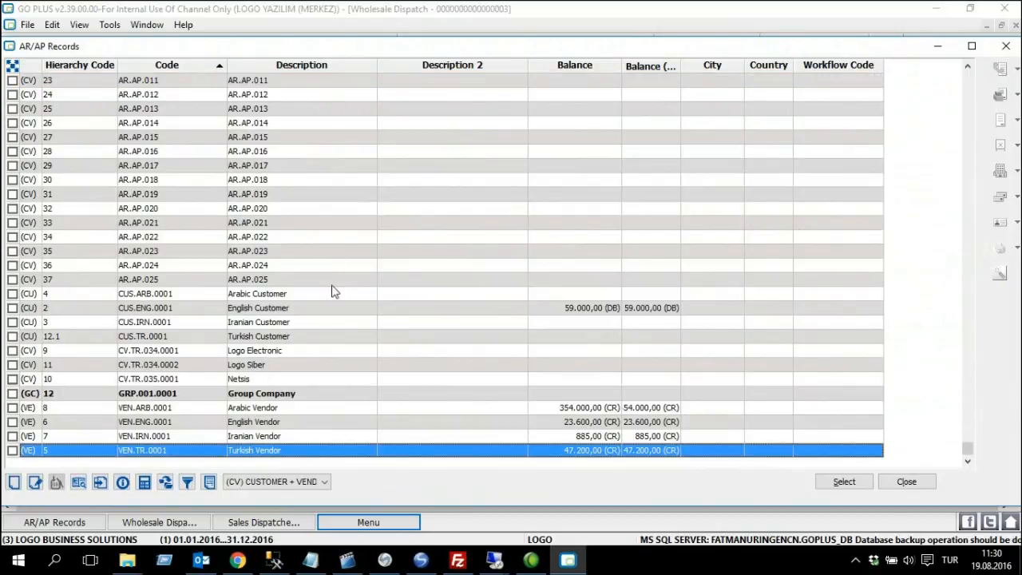
left_click(286, 339)
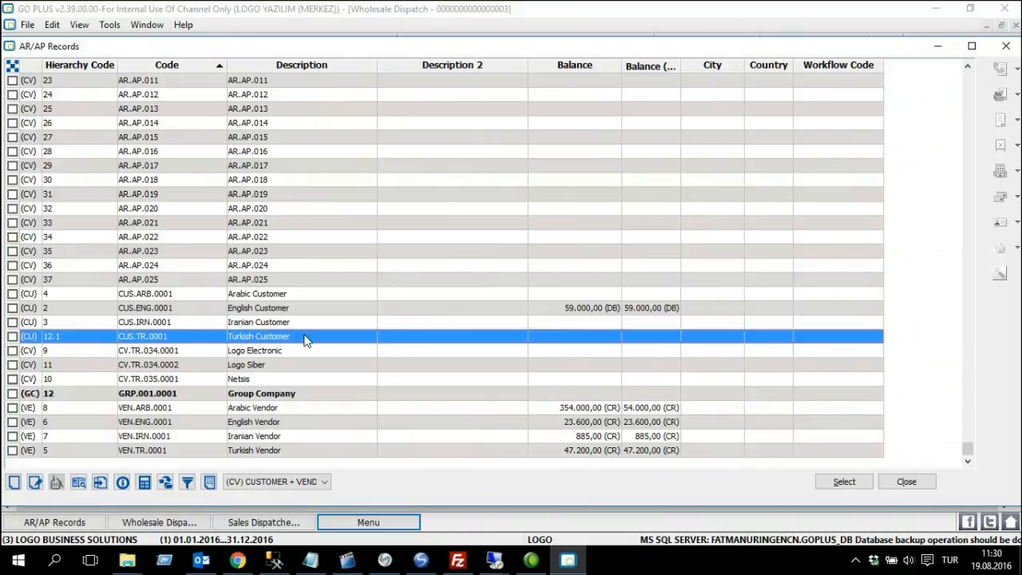
double_click(306, 340)
left_click(480, 299)
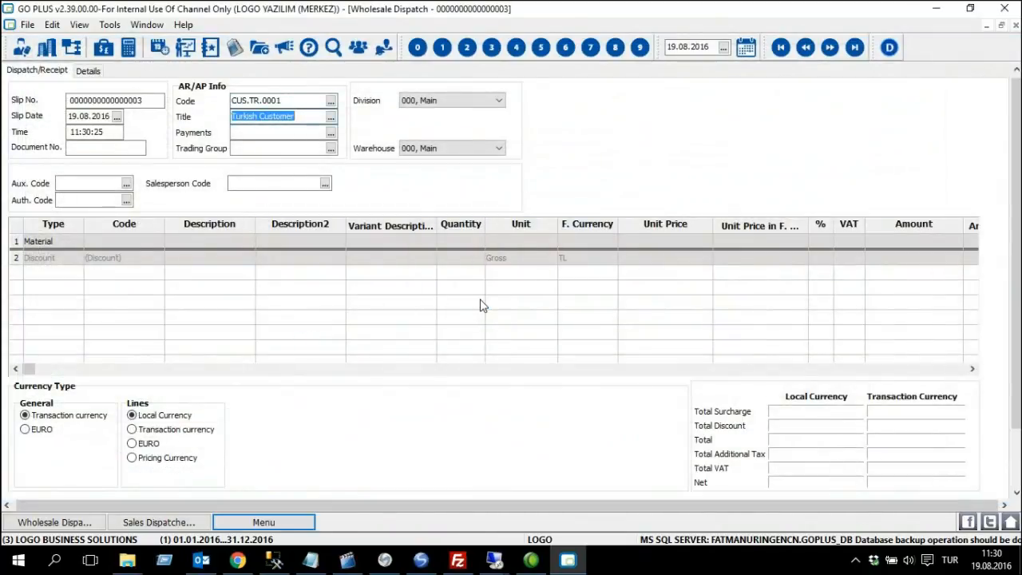
Start Transfer Order Transaction on the dispatch, with the order date filter running from 19.08.2016 to 19.08.2016.
right_click(459, 226)
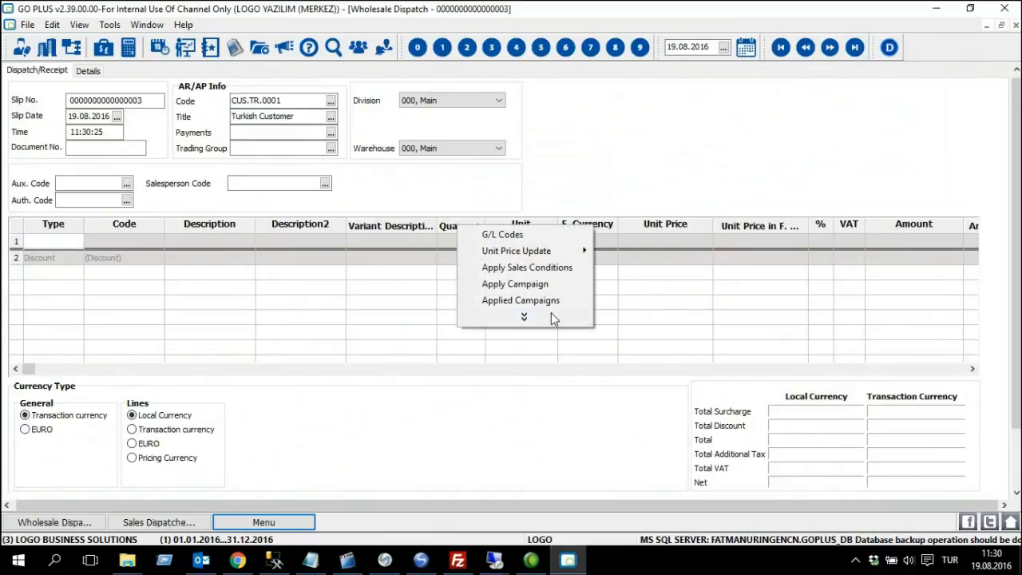
mouse_move(555, 318)
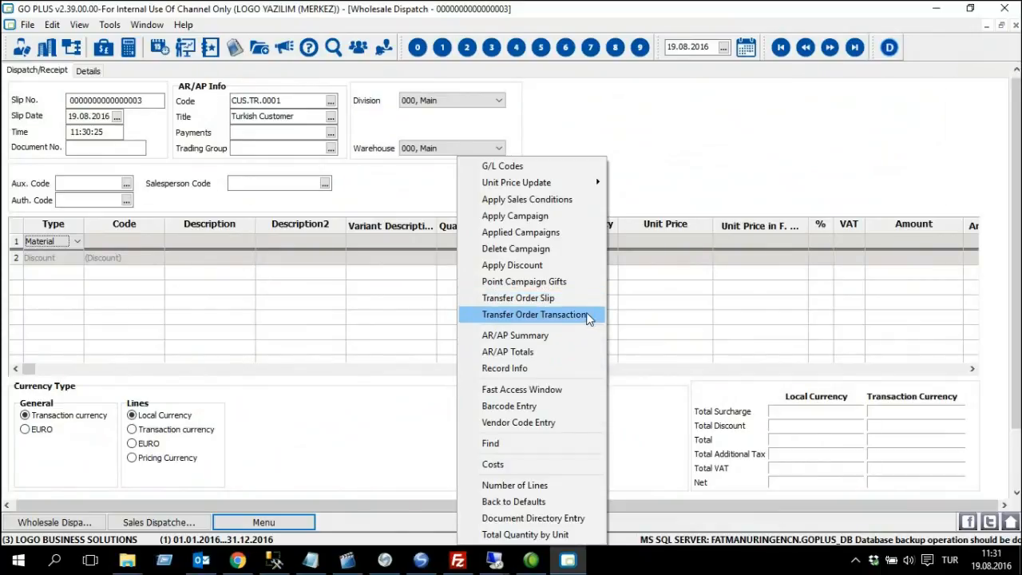
left_click(589, 316)
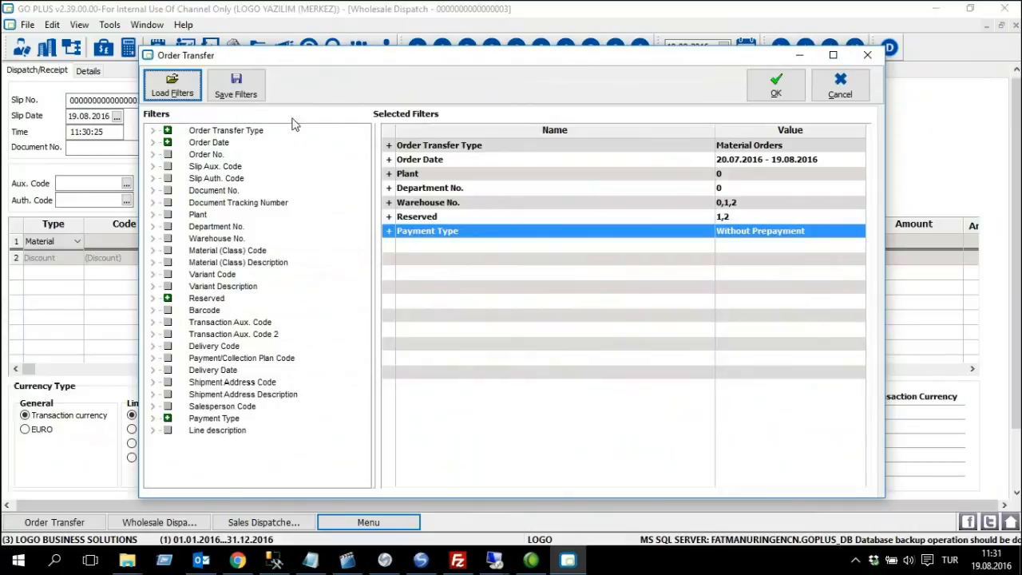
double_click(795, 162)
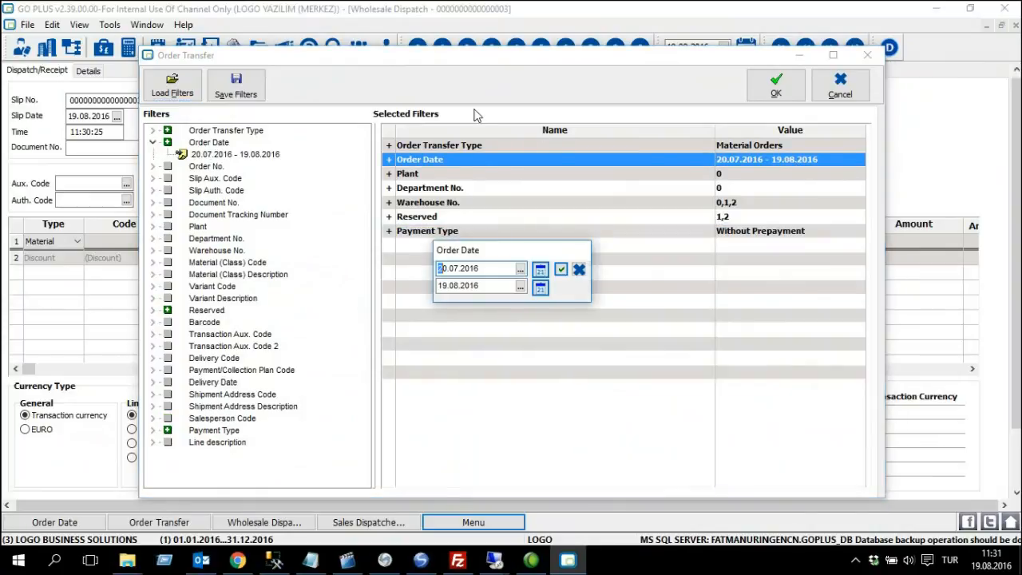
type("19.08")
key("Return")
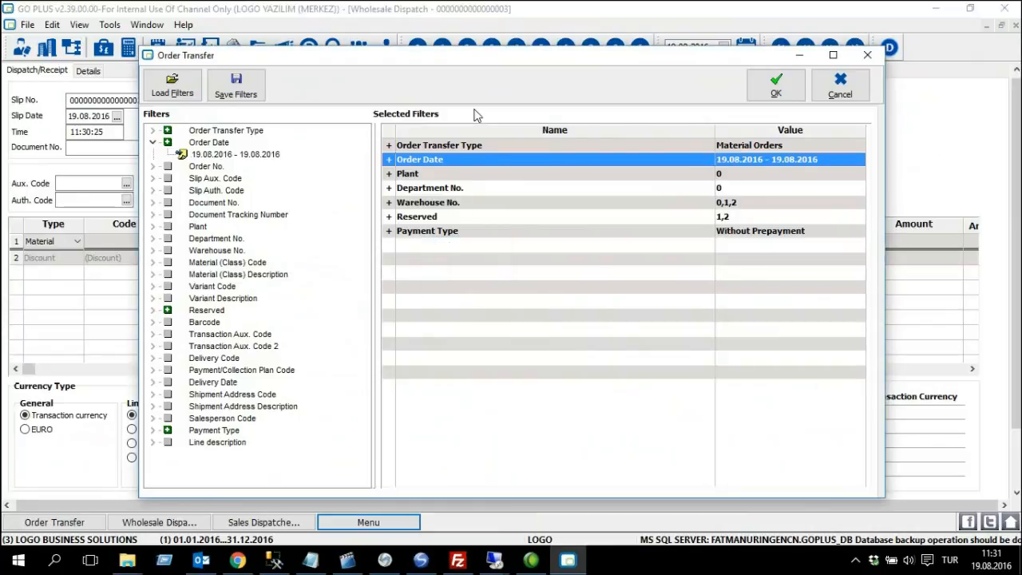
left_click(776, 84)
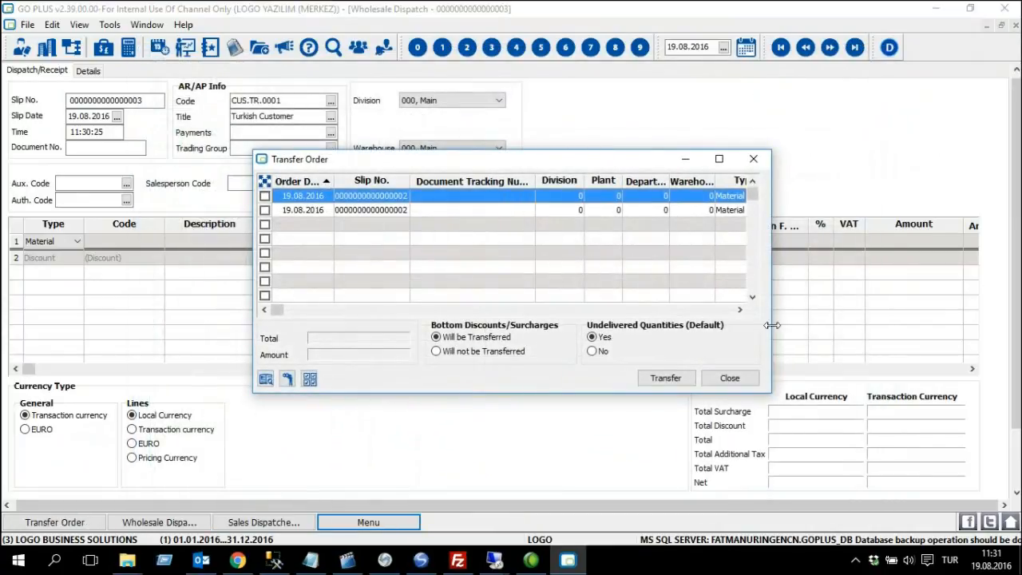
Transfer the GOPLUS.INT.0003 and GOPLUS.INT.0004 order lines into the Turkish Customer's dispatch and save the slip.
left_click_drag(770, 391, 1013, 454)
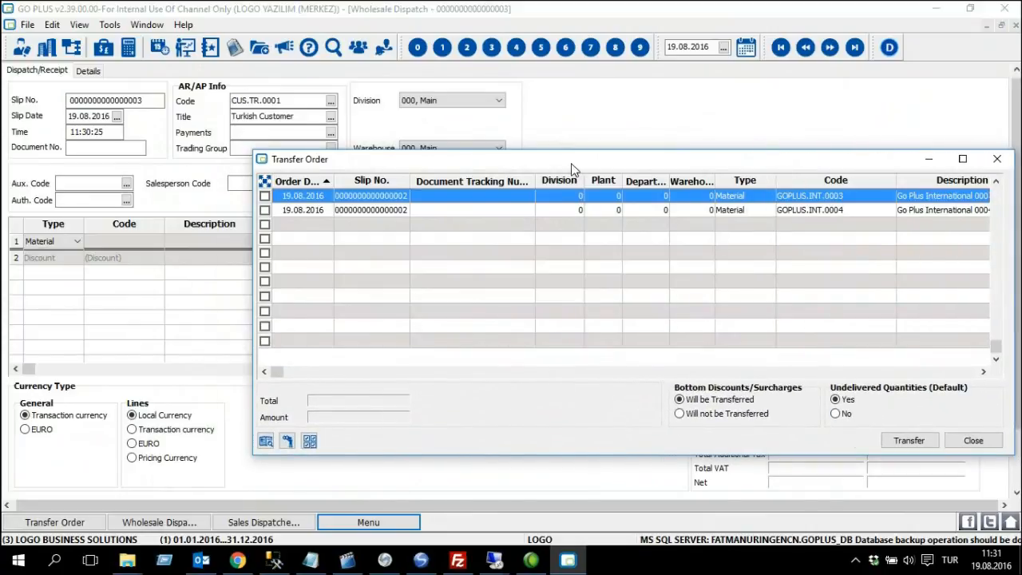
left_click_drag(571, 164, 400, 122)
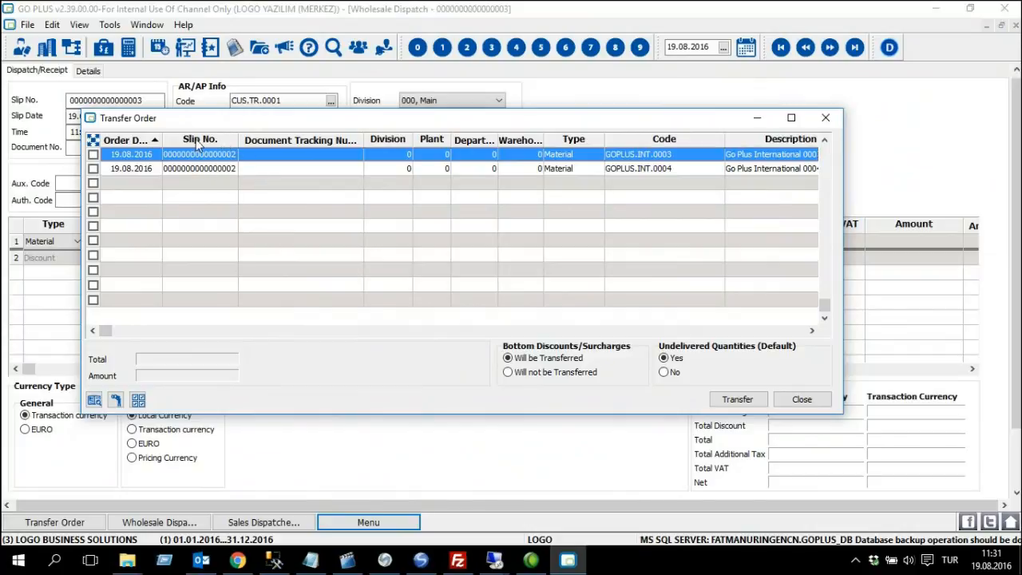
left_click(681, 168)
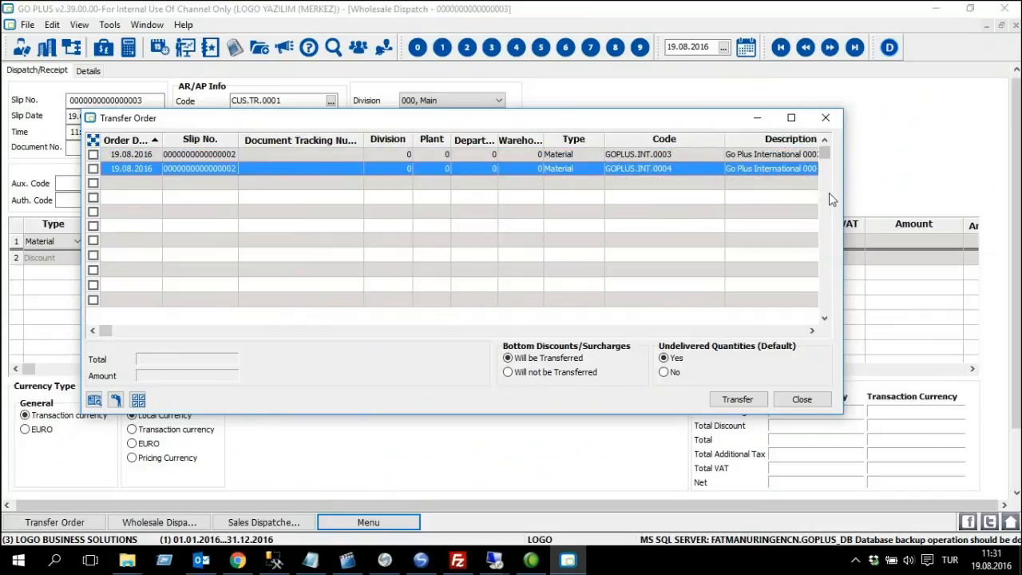
left_click_drag(846, 222, 942, 222)
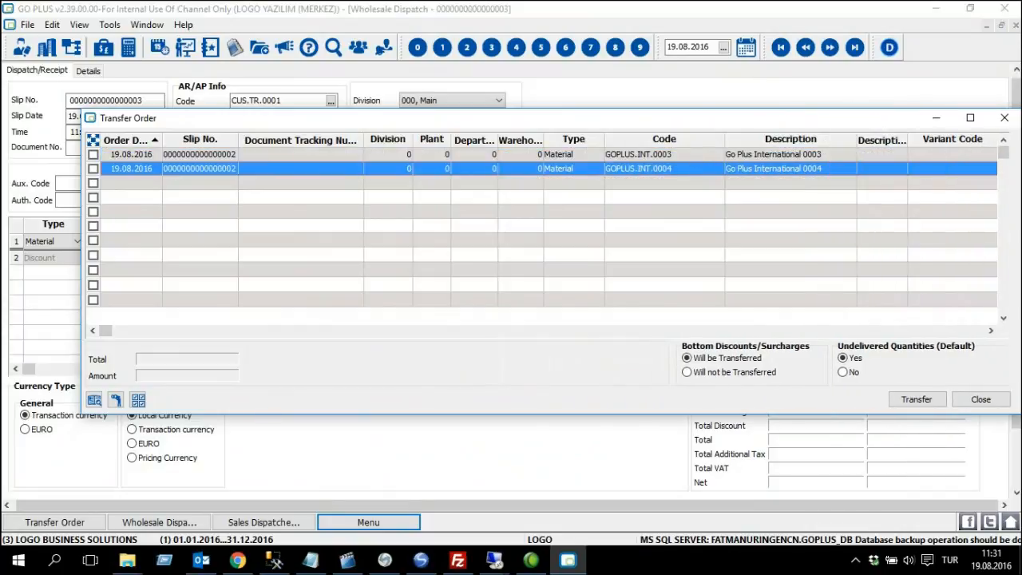
left_click_drag(893, 119, 833, 108)
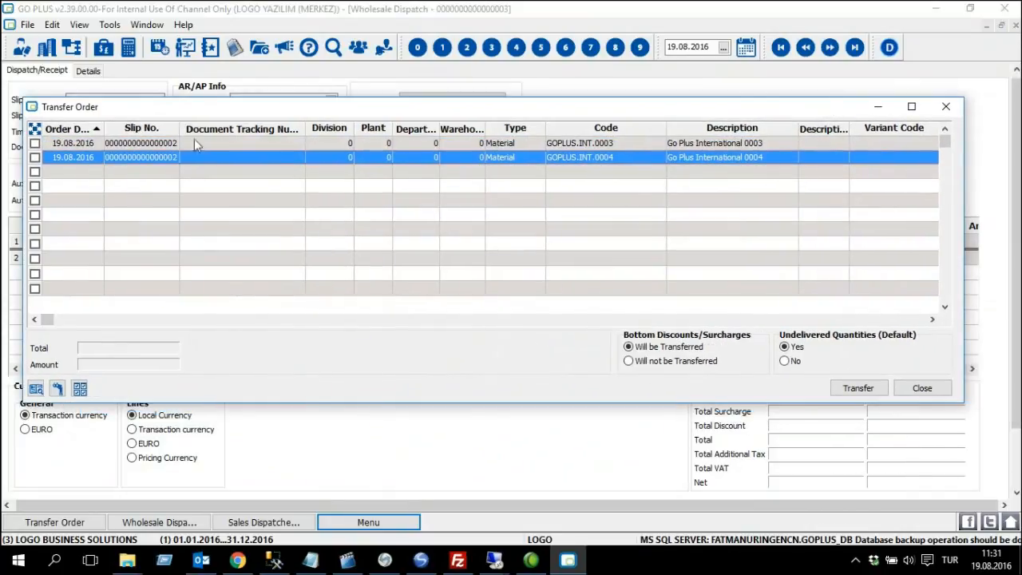
left_click(35, 143)
left_click(34, 158)
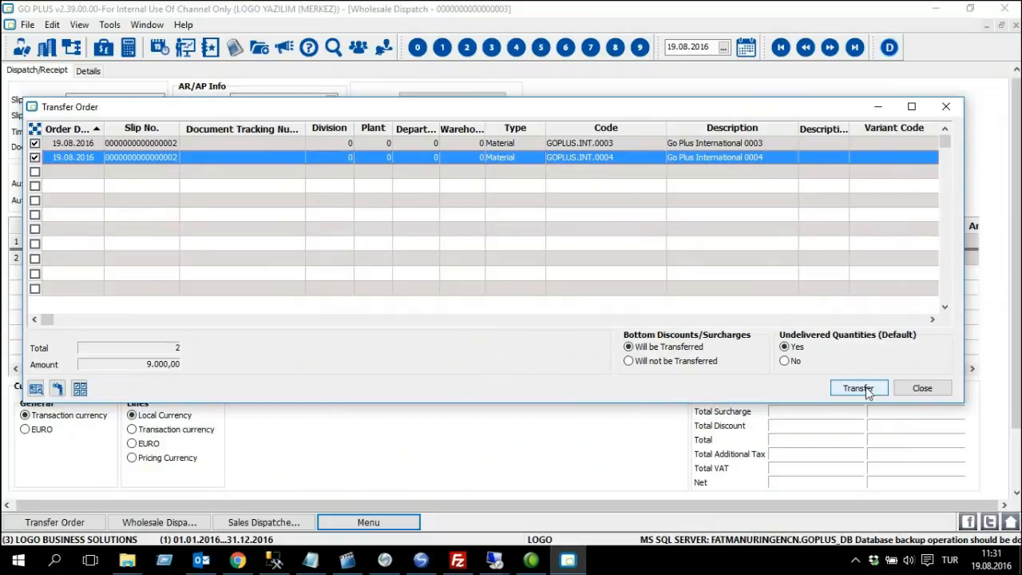
left_click(858, 387)
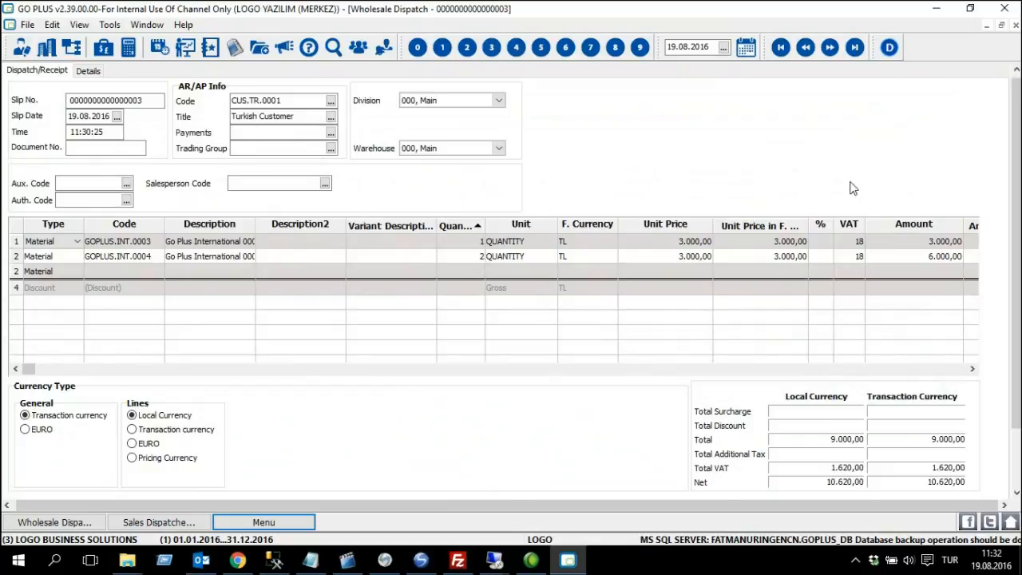
key("Escape")
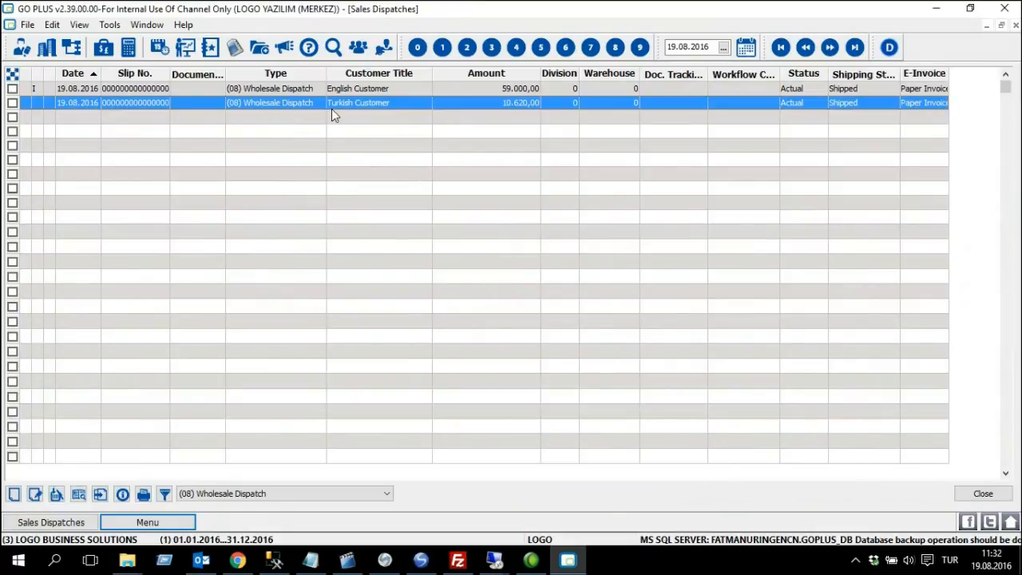
Open the sales invoices and create a new (08) Wholesale Invoice.
left_click(147, 522)
left_click(117, 221)
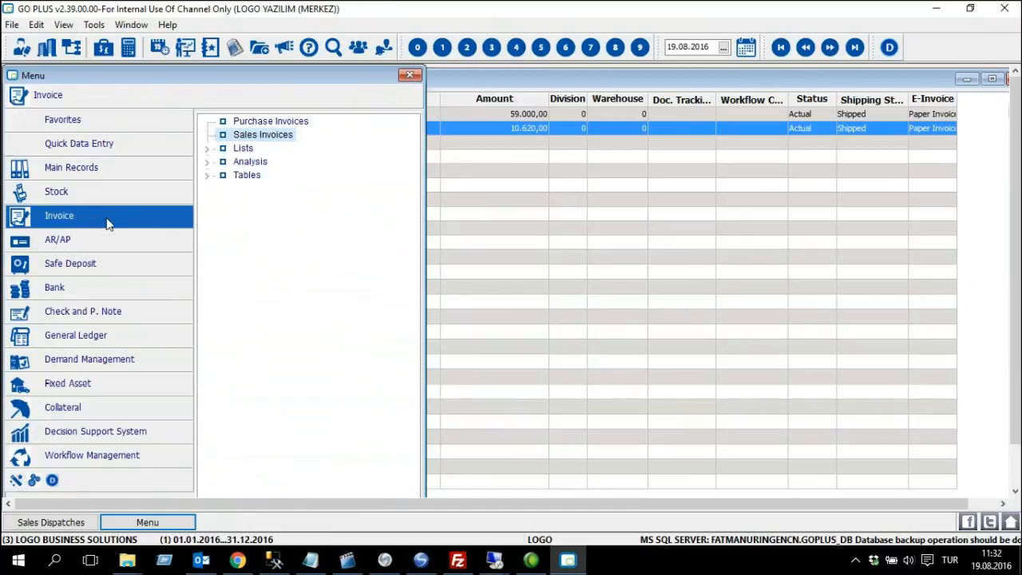
double_click(276, 135)
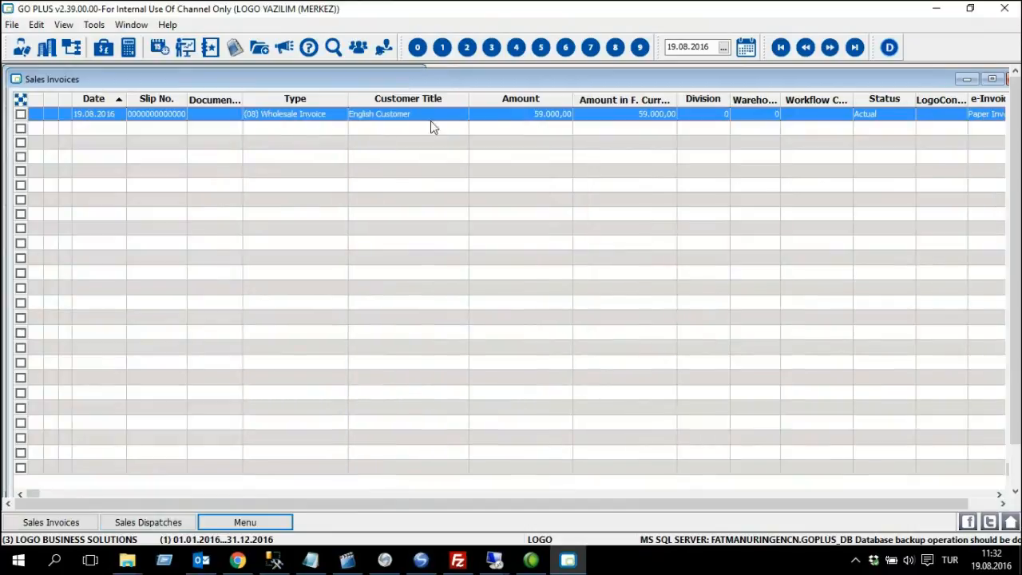
double_click(440, 80)
right_click(398, 162)
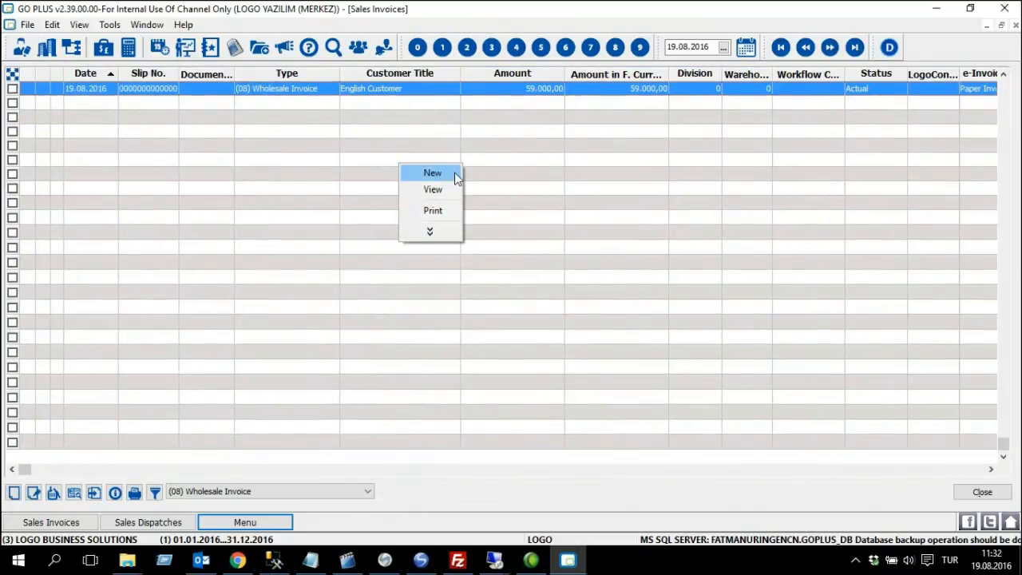
left_click(452, 174)
Assign the Turkish Customer to the new wholesale invoice and accept the unit price adjustment.
left_click(409, 102)
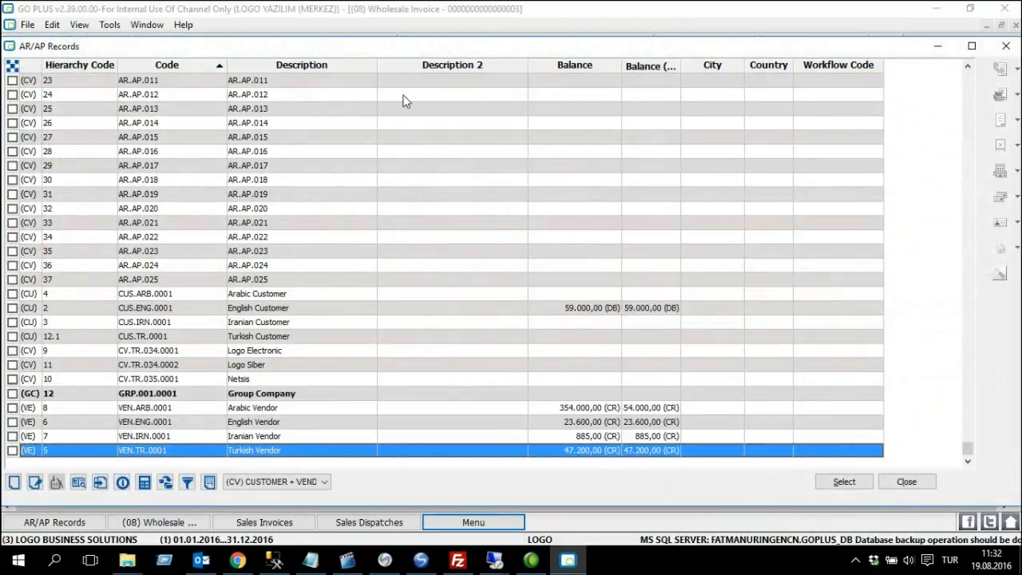
left_click(304, 338)
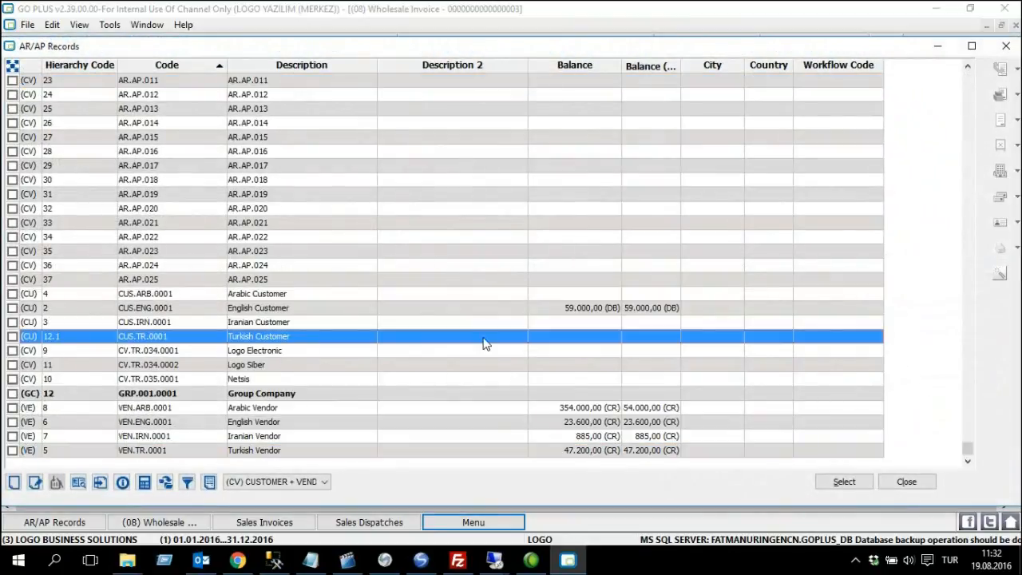
left_click(844, 481)
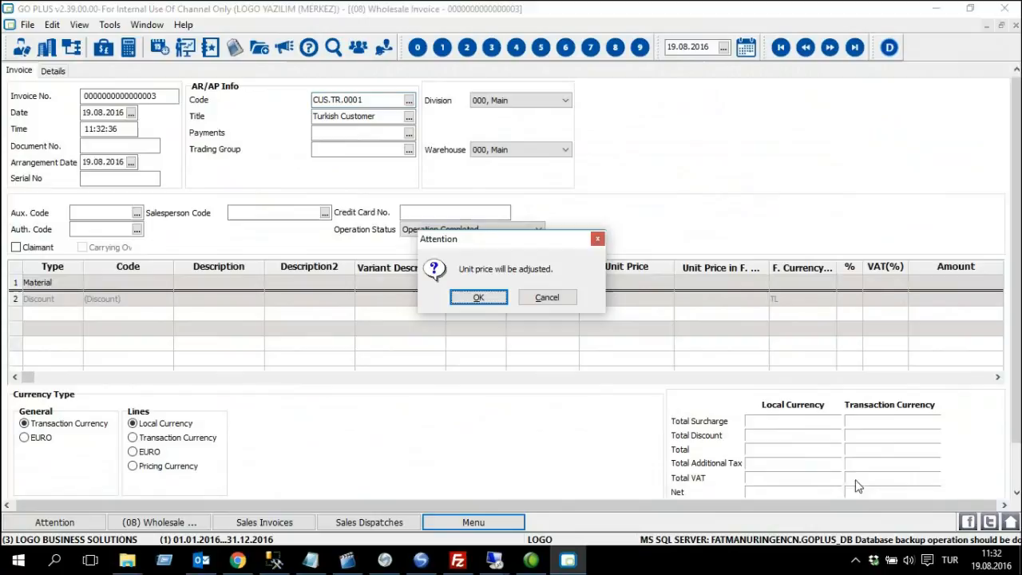
left_click(505, 297)
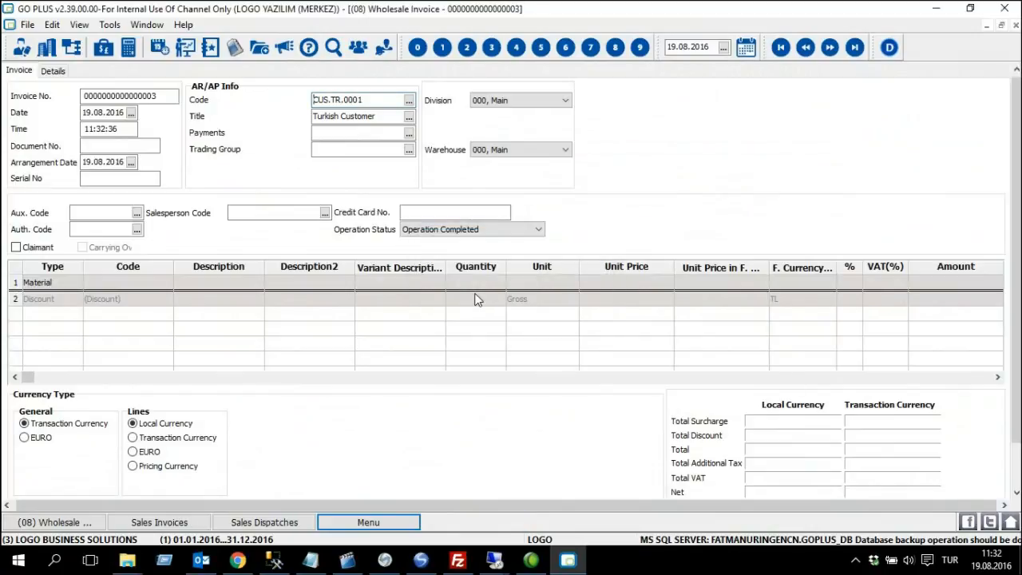
Transfer the Turkish Customer's wholesale dispatch, filtered with start date 19.08.2016, into the invoice and save the invoice.
right_click(511, 265)
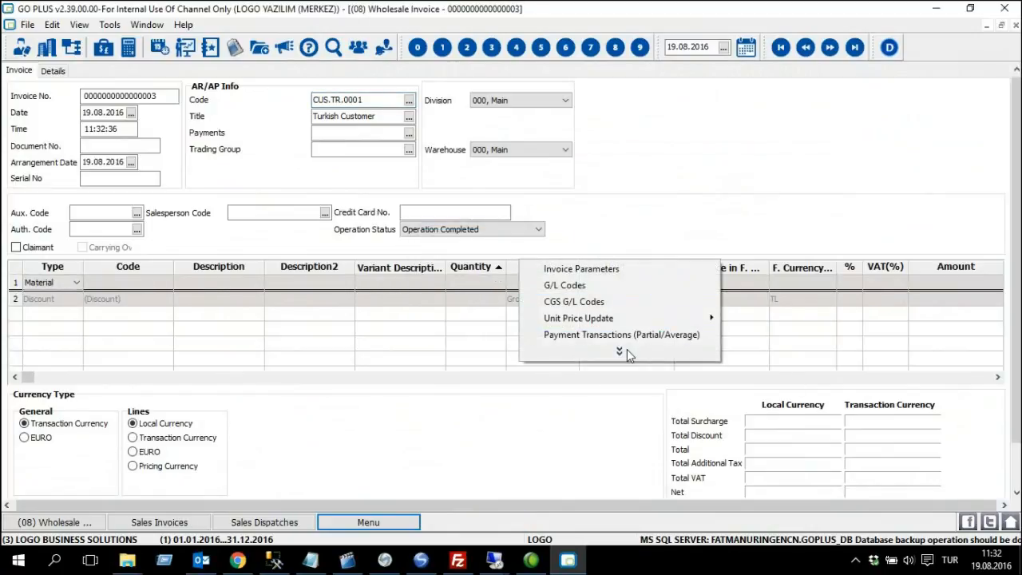
left_click(619, 351)
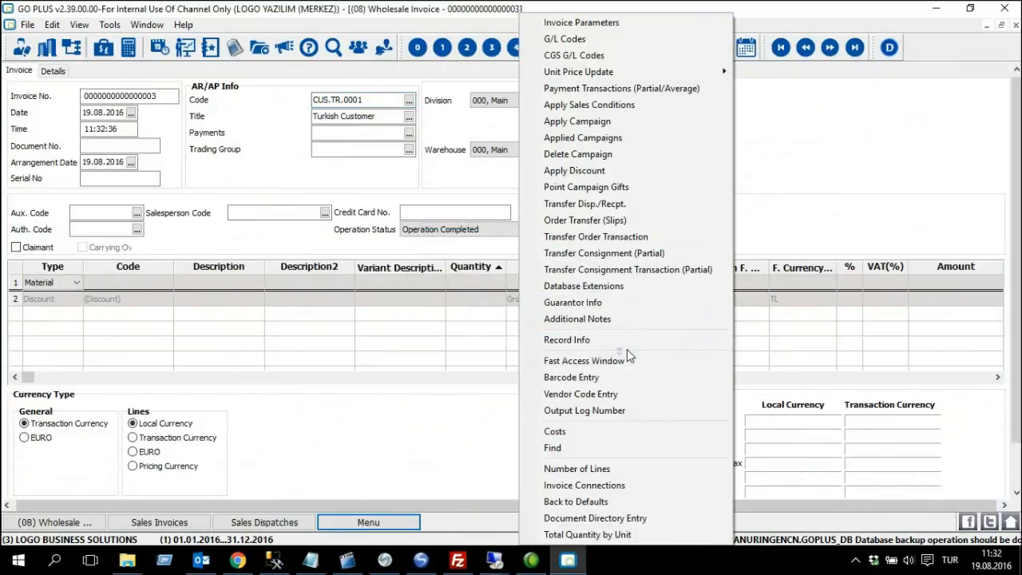
left_click(698, 209)
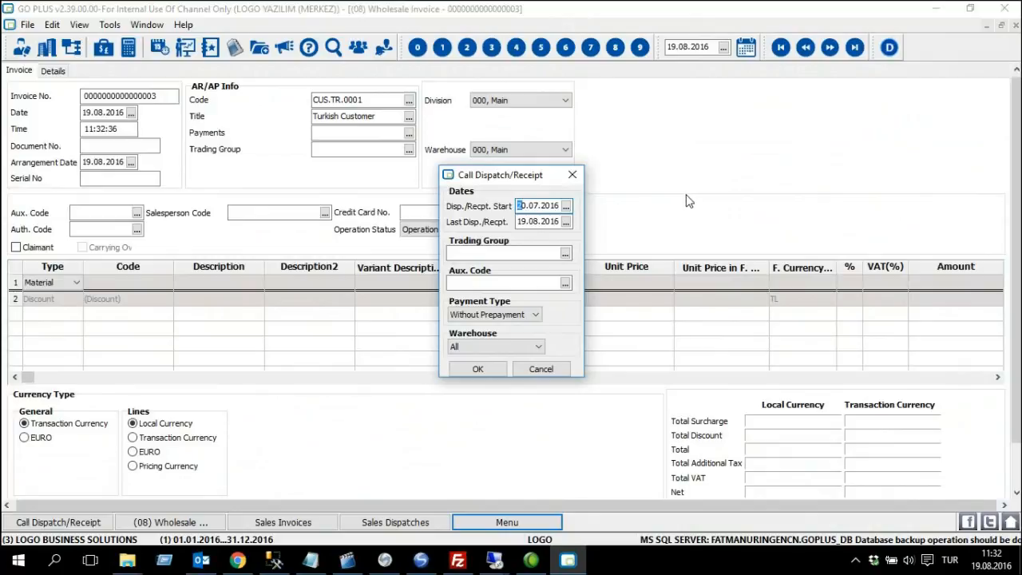
type("19.08")
key("Tab")
left_click(477, 369)
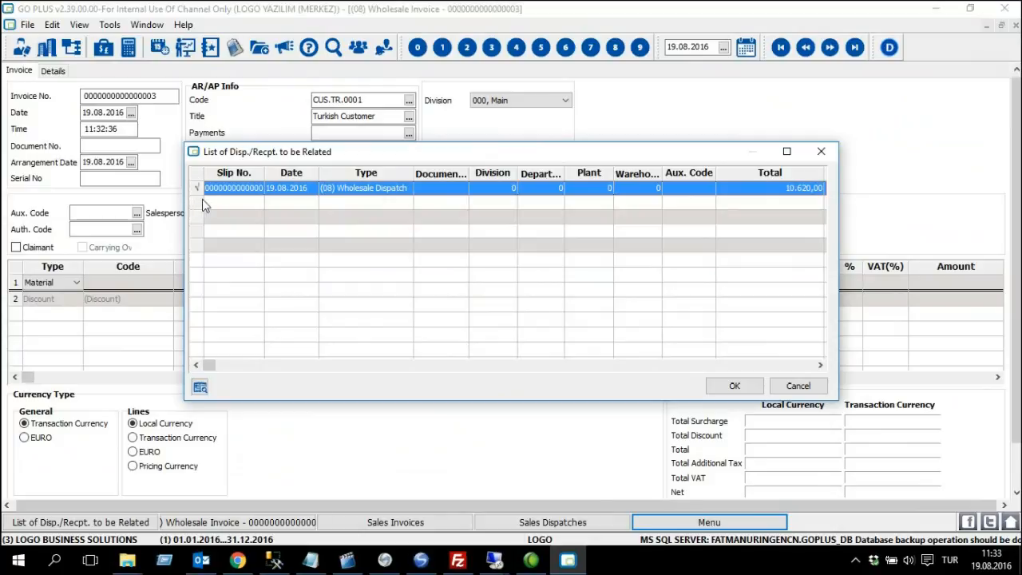
left_click(736, 387)
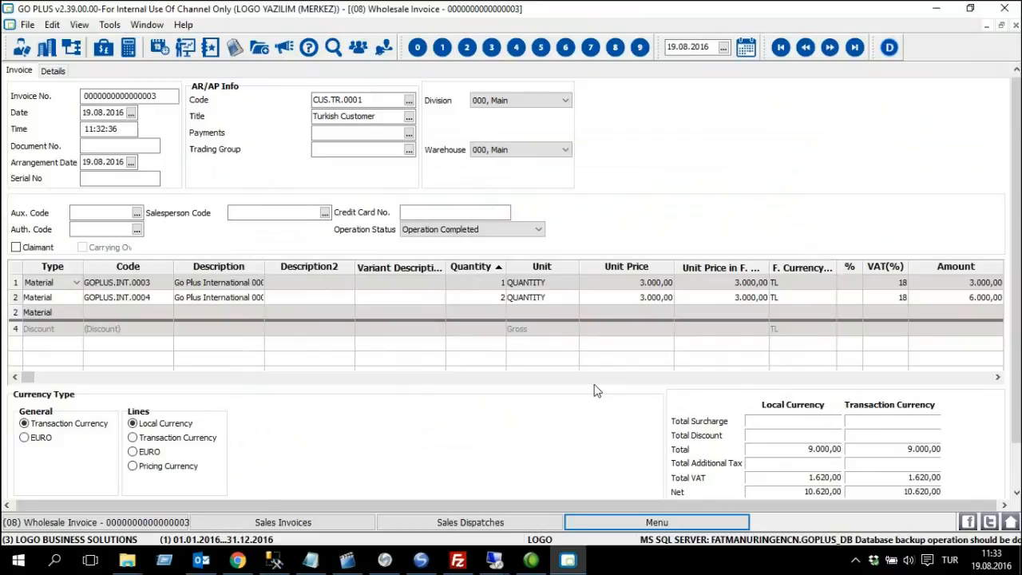
key("ctrl+s")
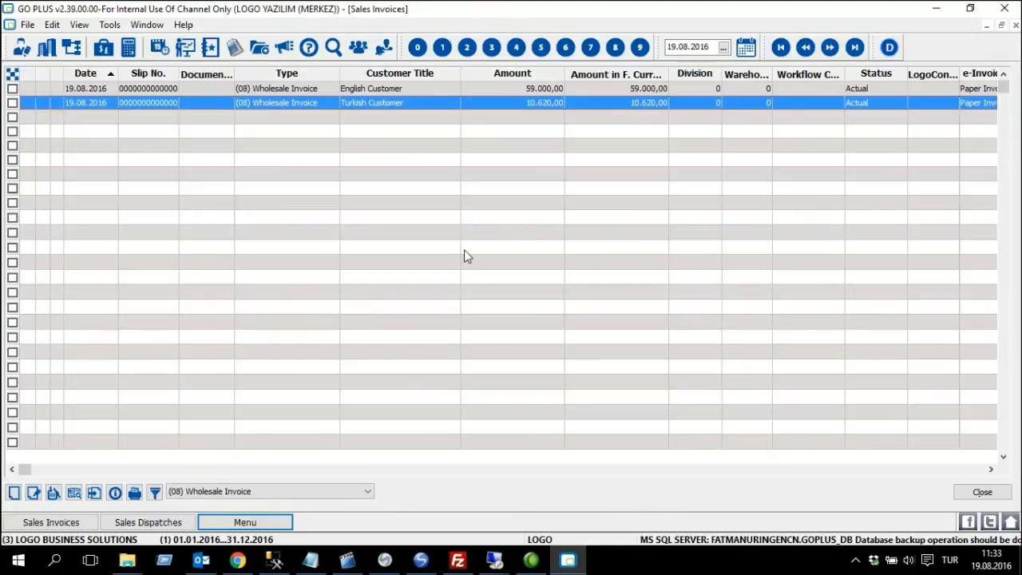
Close the sales invoices, open the stock sales orders and create a new sales order slip.
left_click(1015, 26)
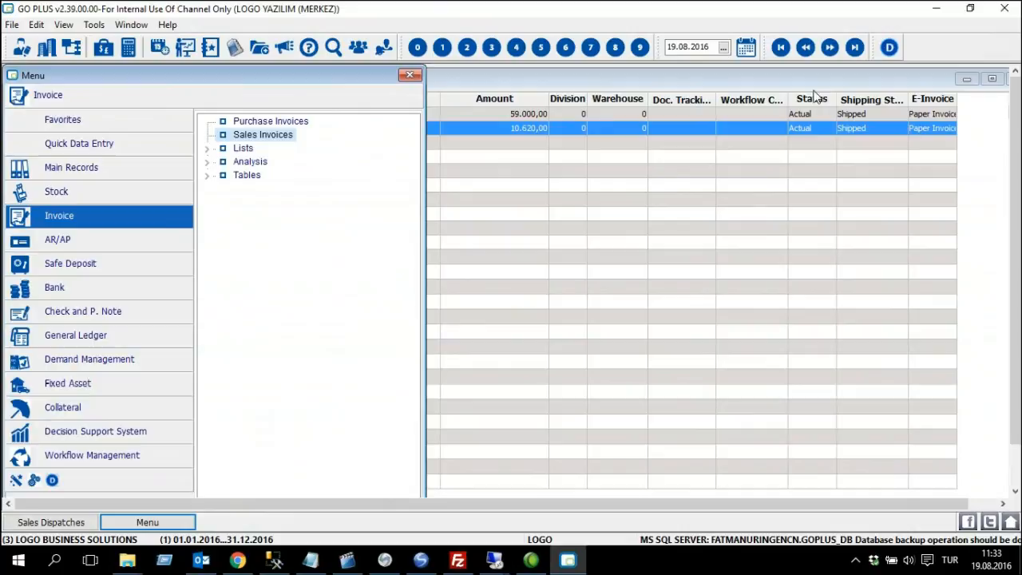
left_click(143, 196)
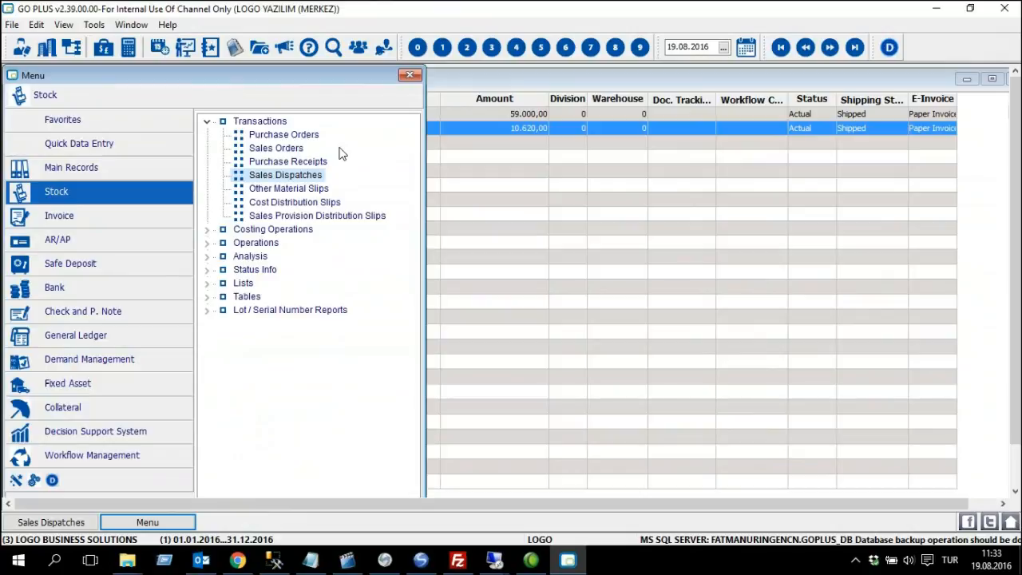
left_click(287, 150)
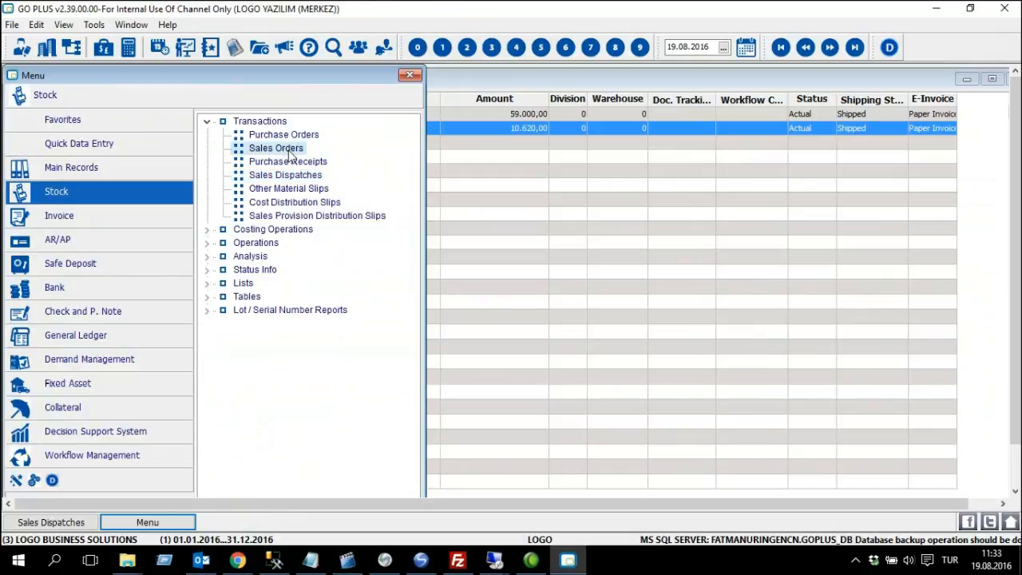
double_click(284, 150)
double_click(365, 79)
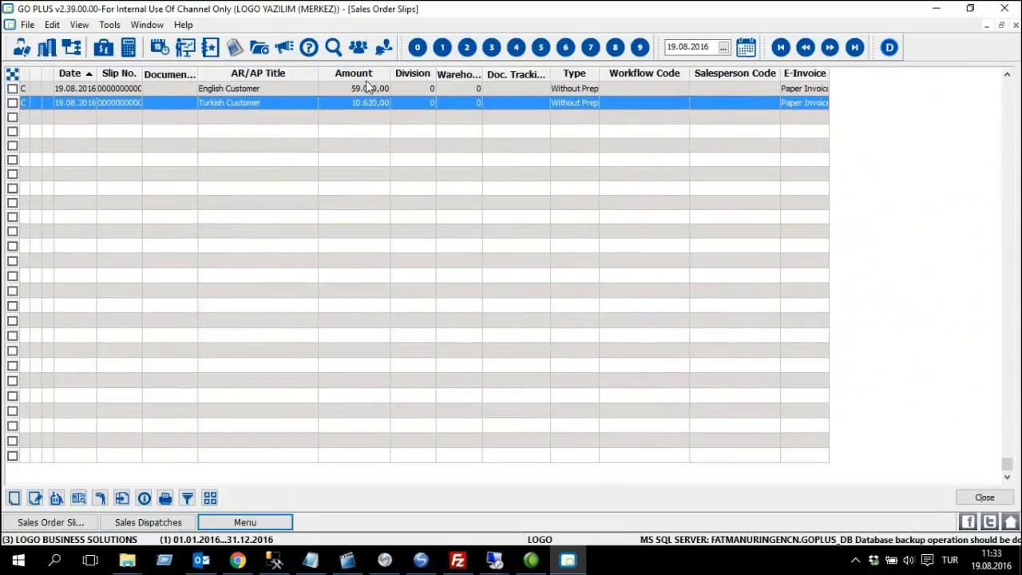
right_click(279, 143)
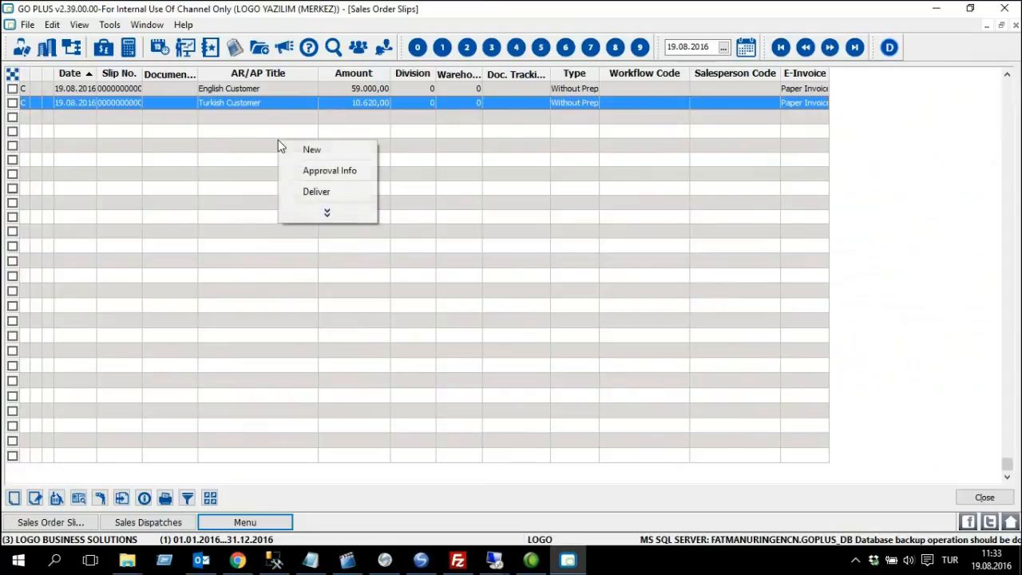
left_click(369, 150)
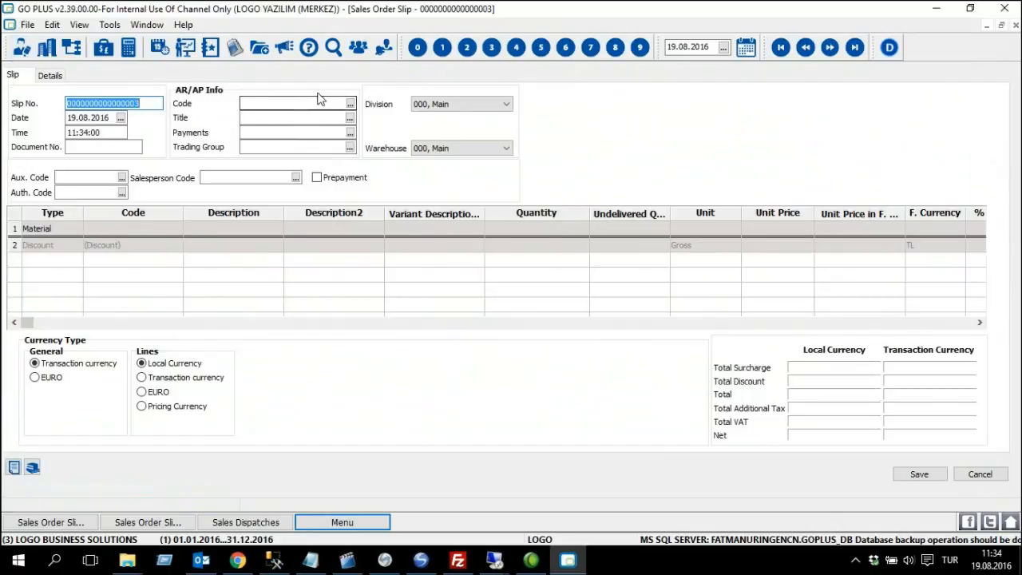
Assign the Arabic Customer, CUS.ARB.0001, to the new sales order slip.
left_click(350, 104)
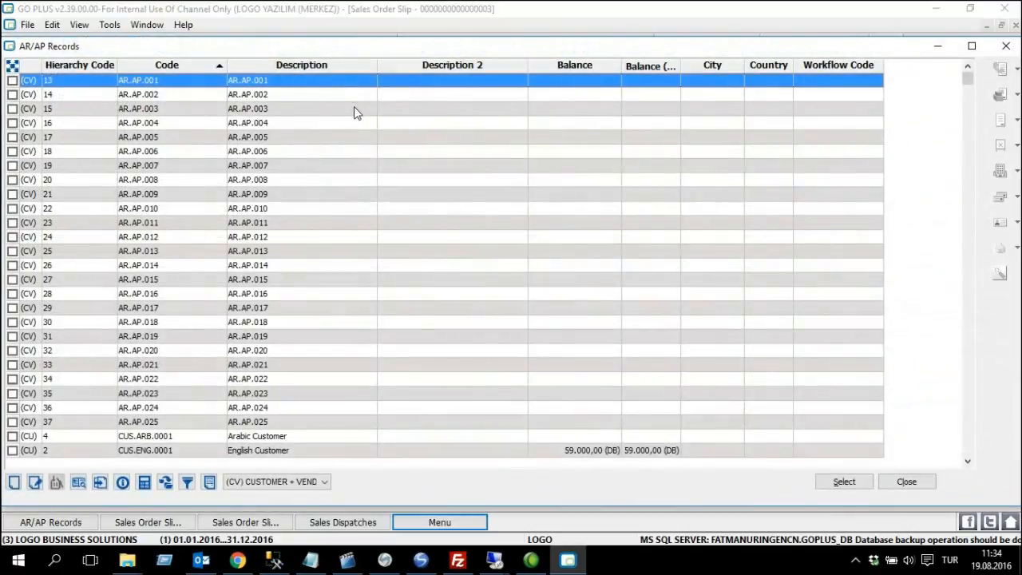
key("ctrl+End")
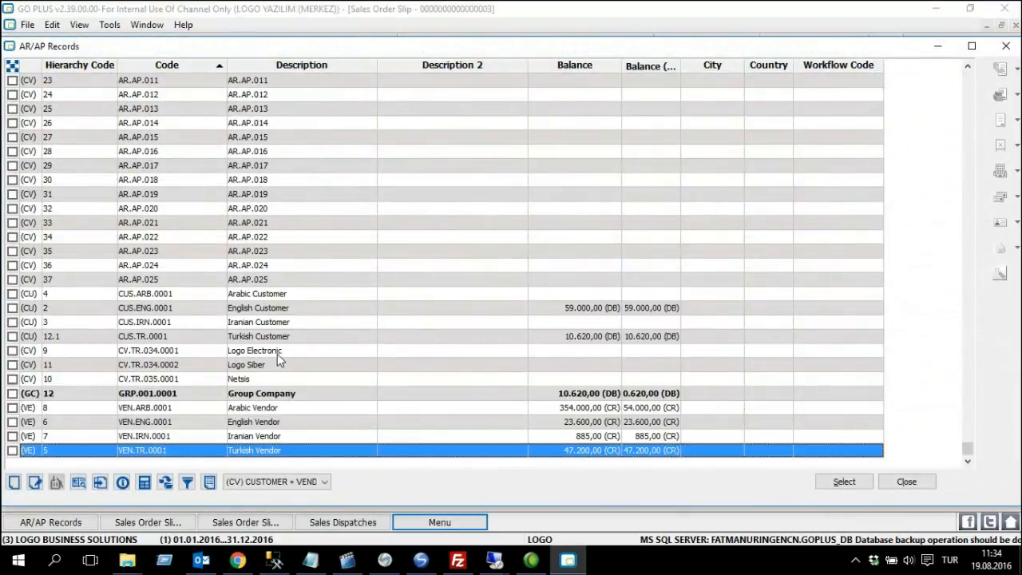
left_click(301, 296)
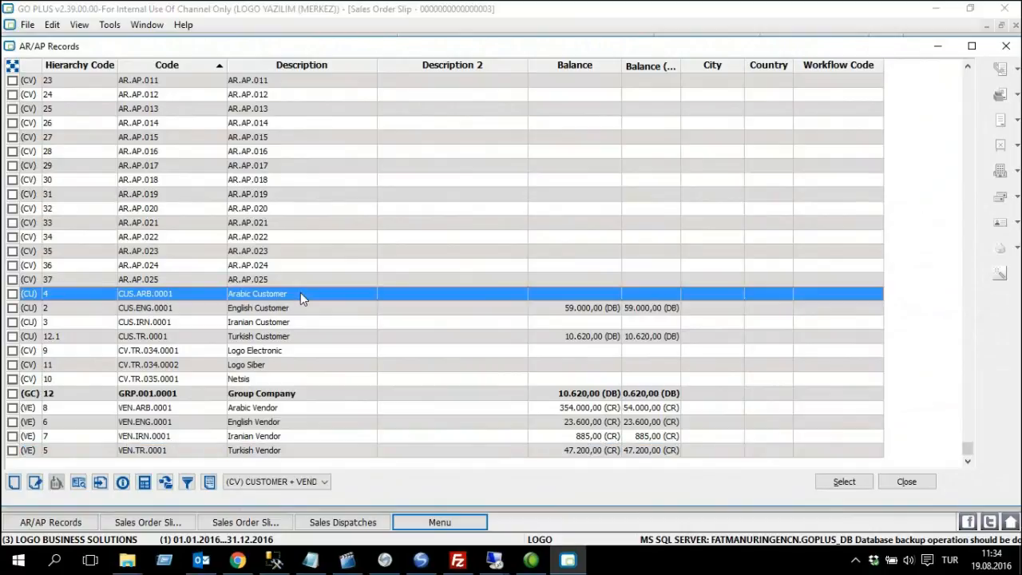
double_click(300, 292)
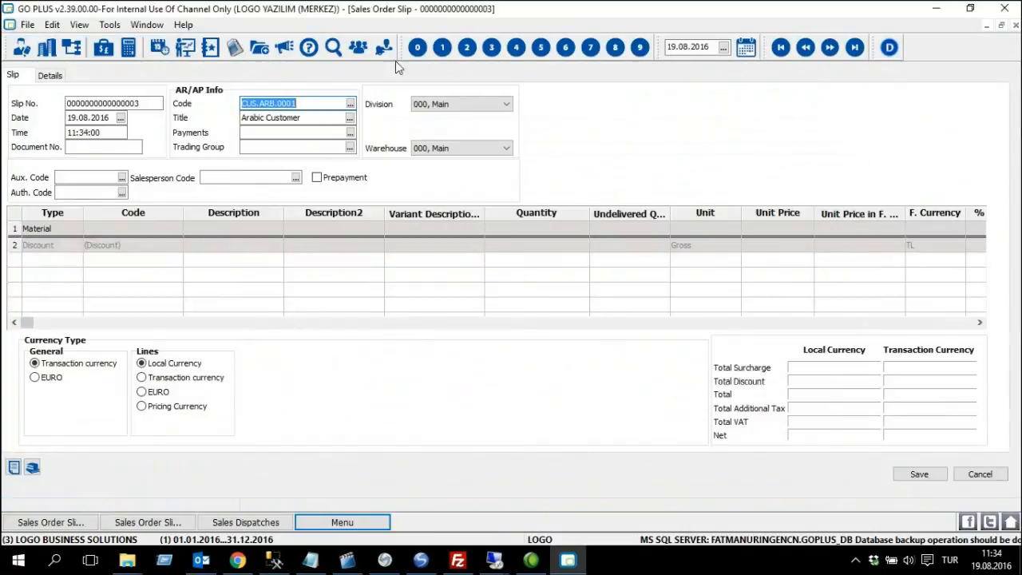
Add material GOPLUS.INT.0003 to the first order line with quantity 5 and unit price 3.500.
left_click(145, 230)
left_click(176, 228)
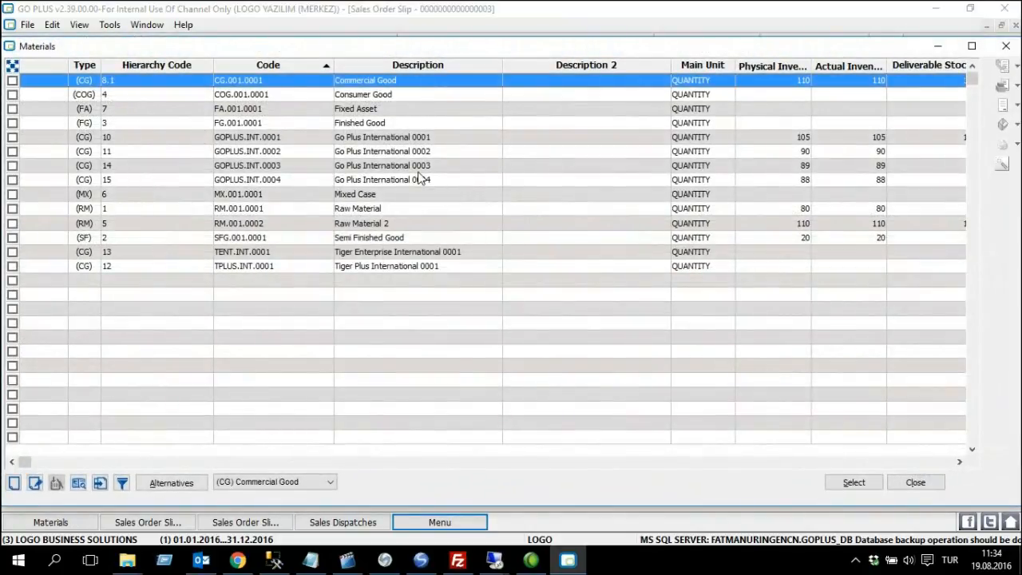
double_click(279, 170)
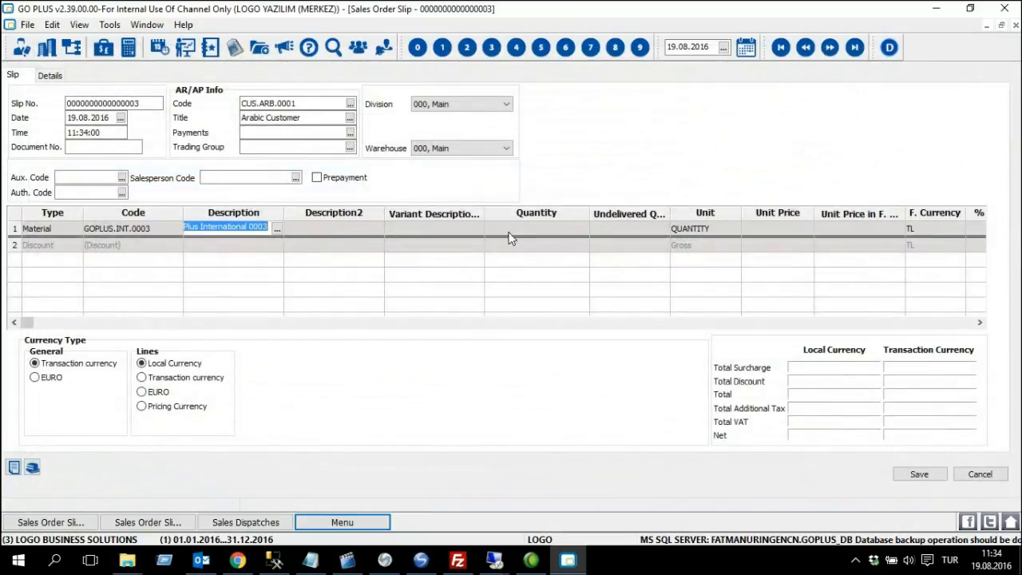
left_click(560, 232)
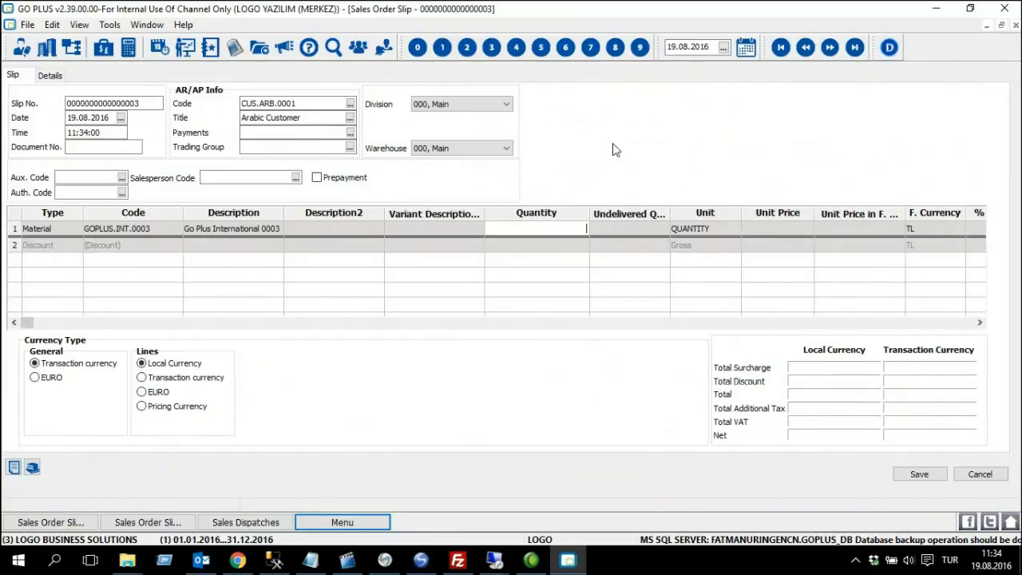
type("5")
key("Tab")
key("Tab")
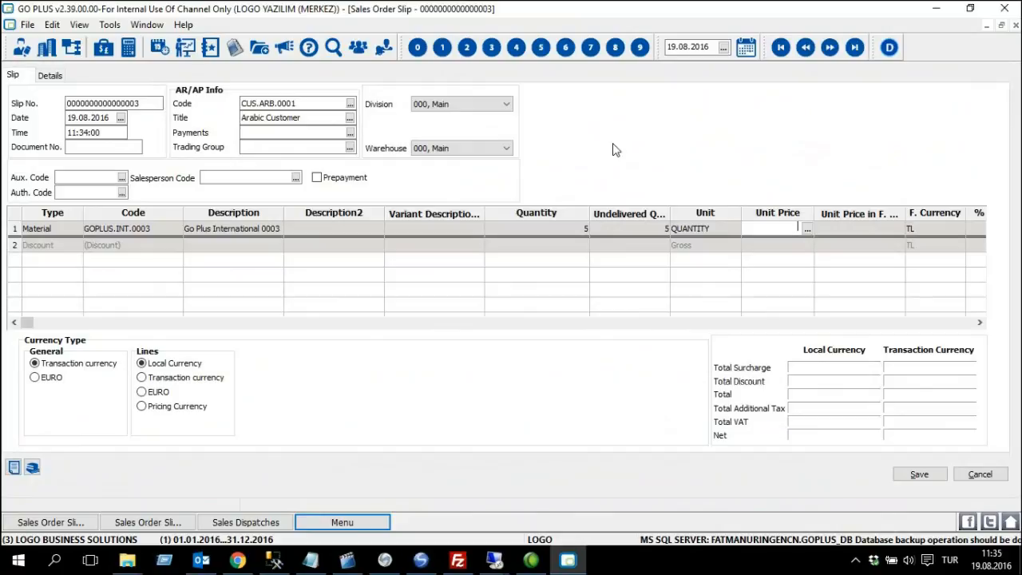
type("3.500")
key("Tab")
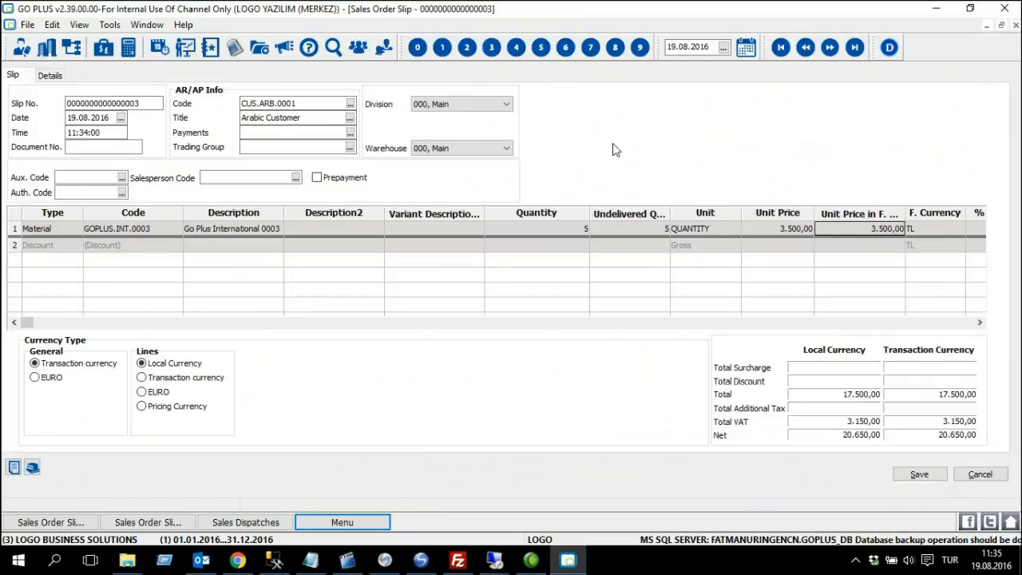
Widen the Reserved column and set Reserved to Yes for the GOPLUS.INT.0003 order line.
left_click(981, 323)
left_click(980, 323)
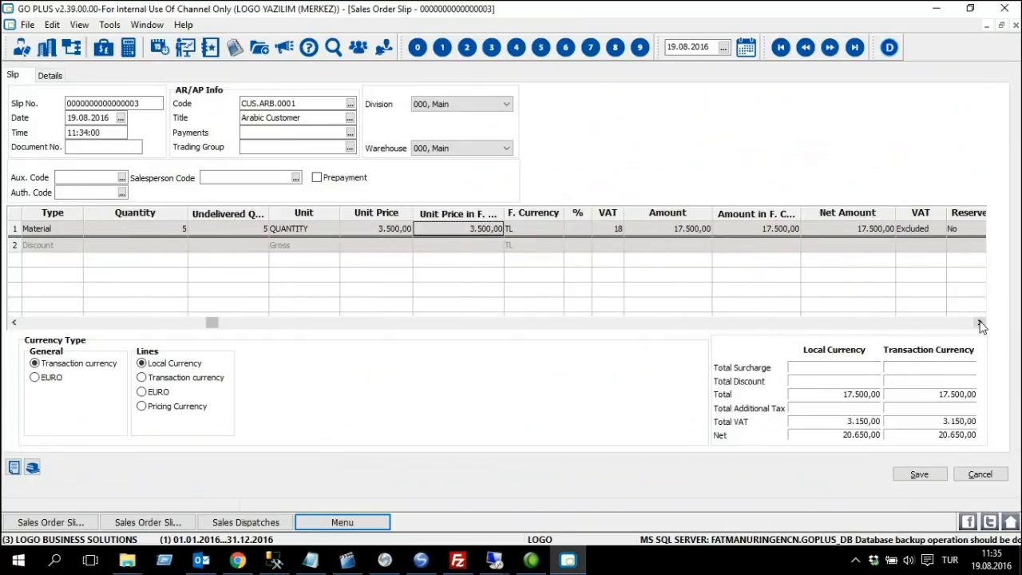
left_click(981, 322)
left_click(980, 323)
left_click(980, 322)
left_click(980, 323)
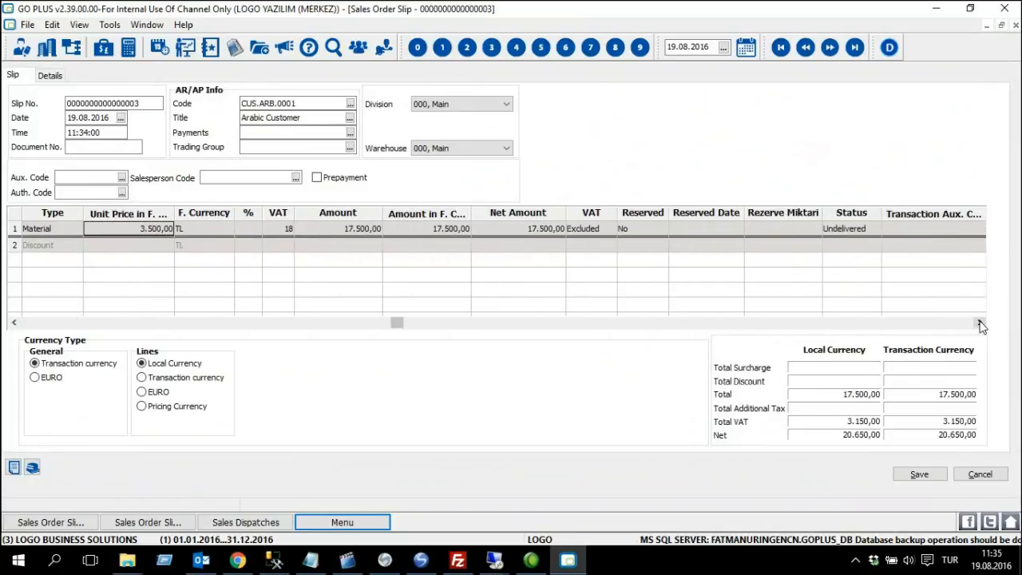
left_click(980, 322)
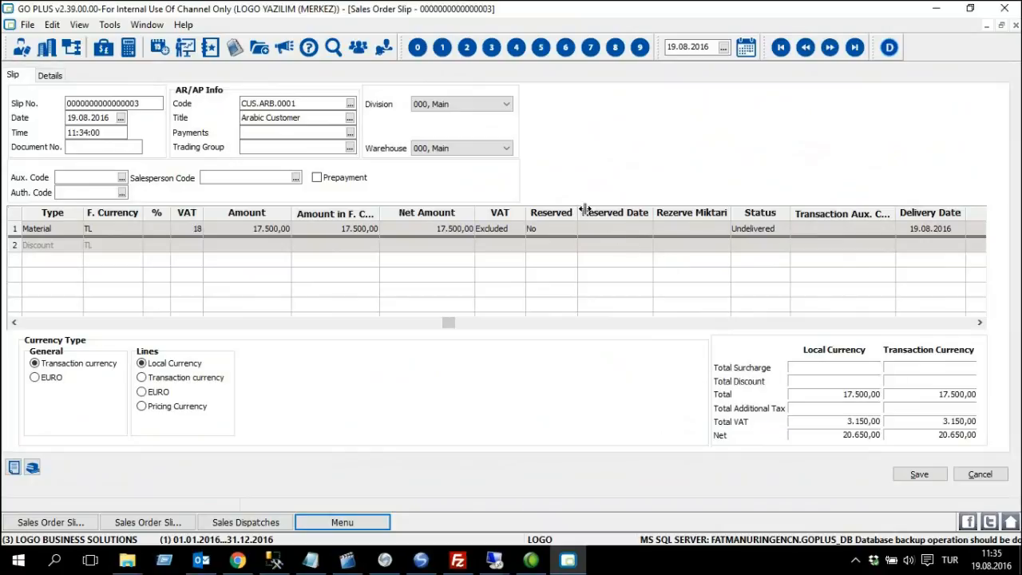
left_click_drag(578, 210, 613, 220)
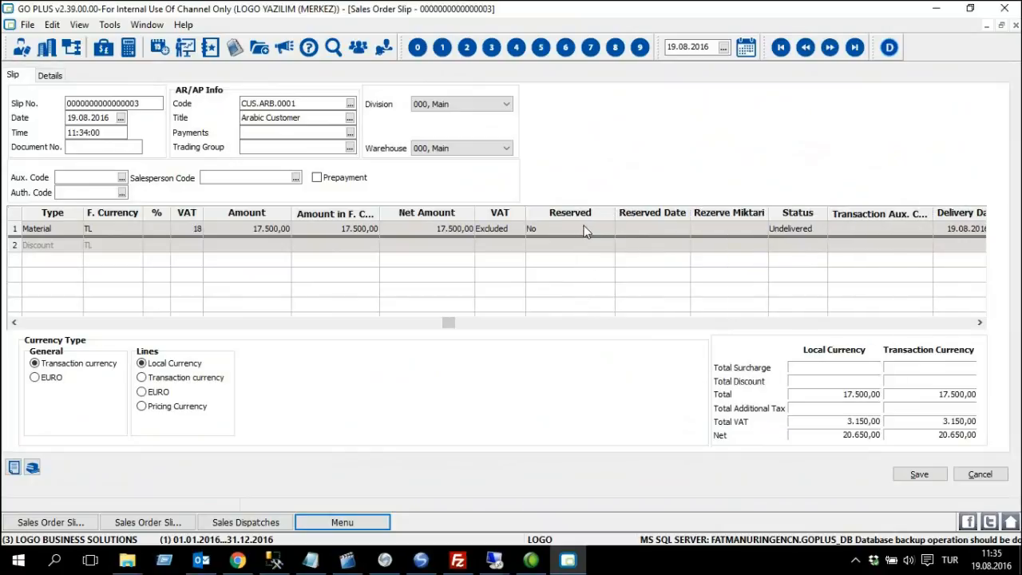
left_click(594, 229)
left_click(600, 229)
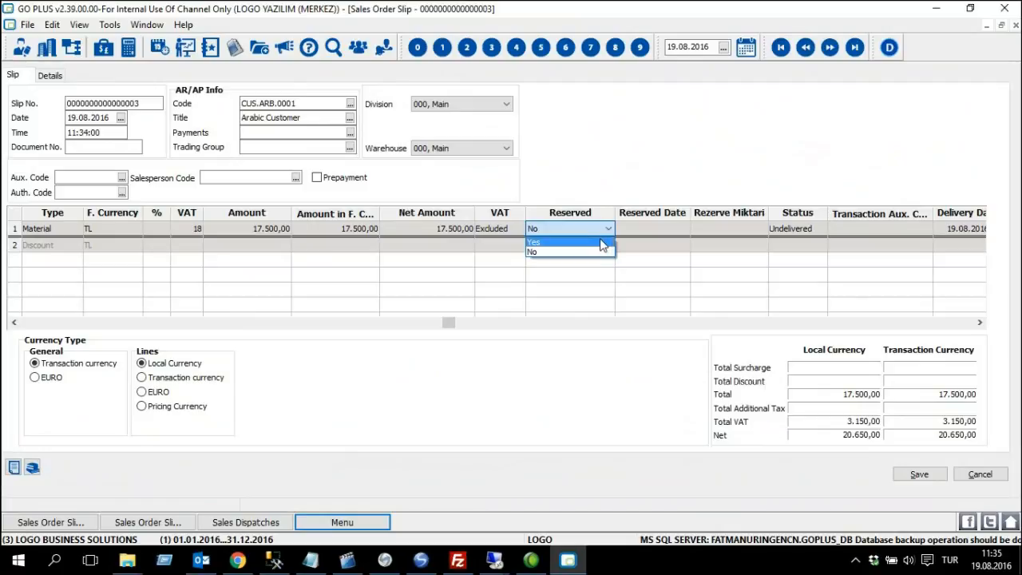
left_click(601, 241)
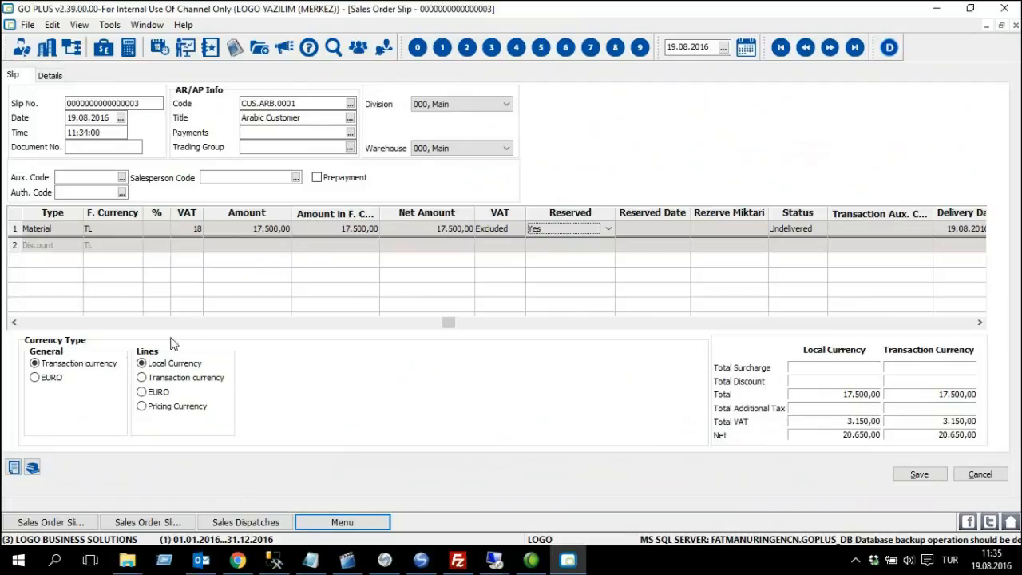
Check the order line's reserved date and reserved quantity, and save the Arabic Customer's sales order slip.
left_click(30, 323)
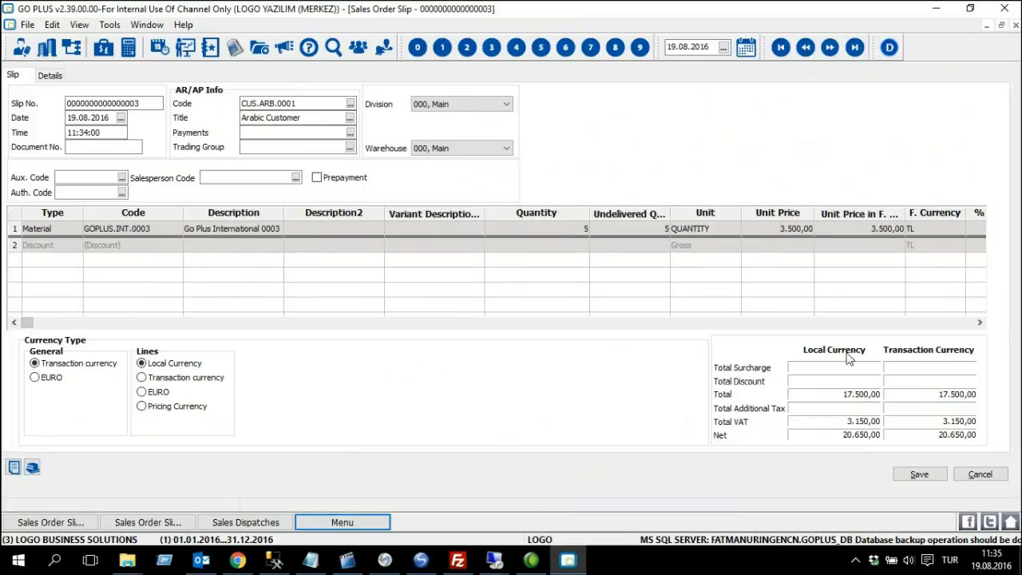
left_click(968, 321)
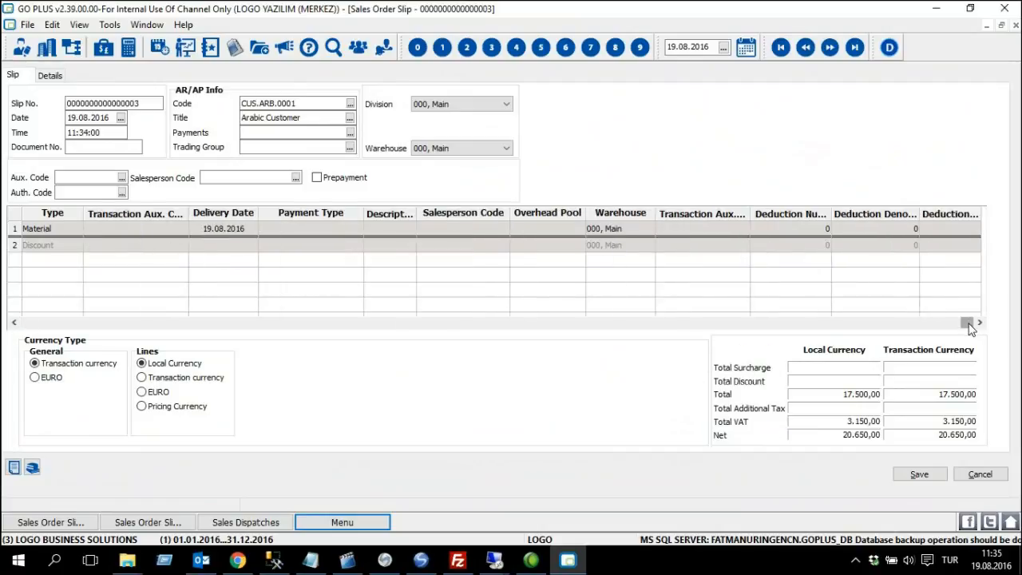
left_click(15, 322)
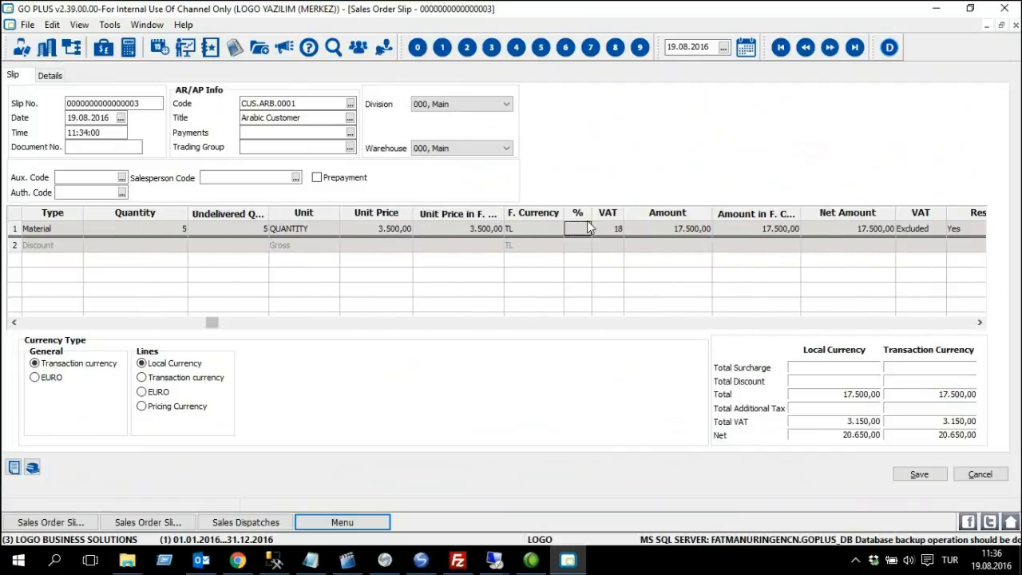
left_click(979, 322)
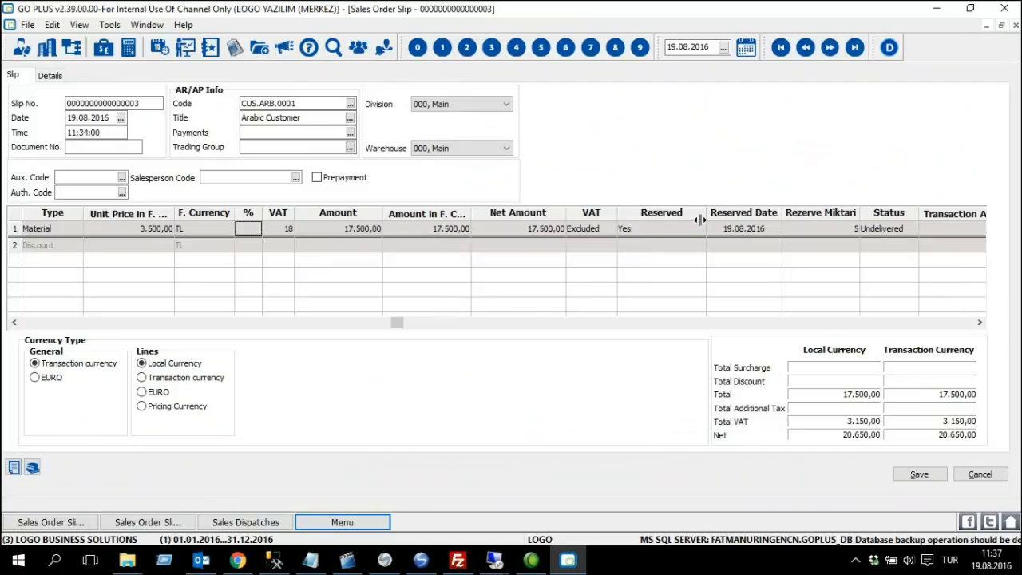
left_click(30, 323)
left_click(573, 229)
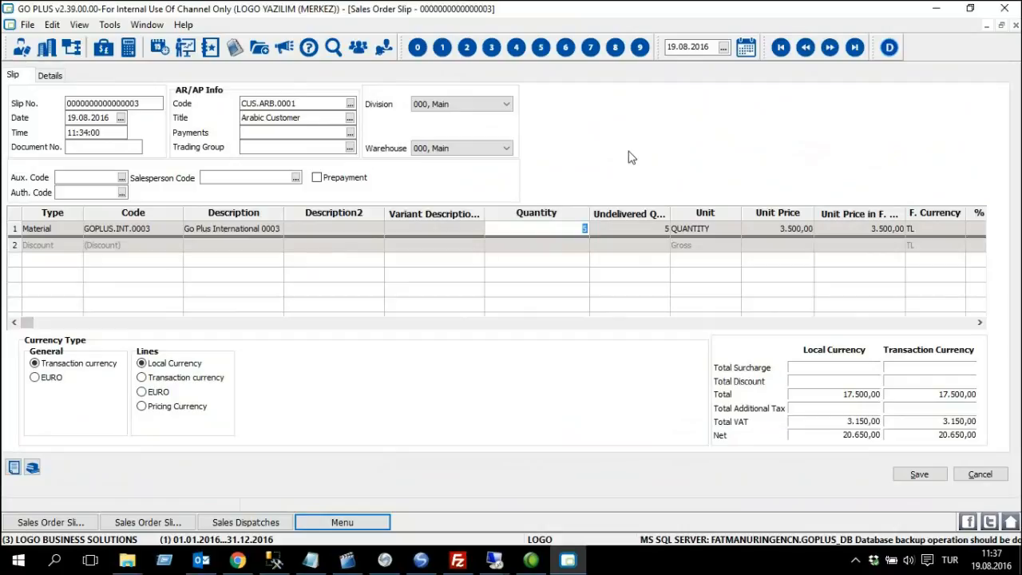
left_click(920, 473)
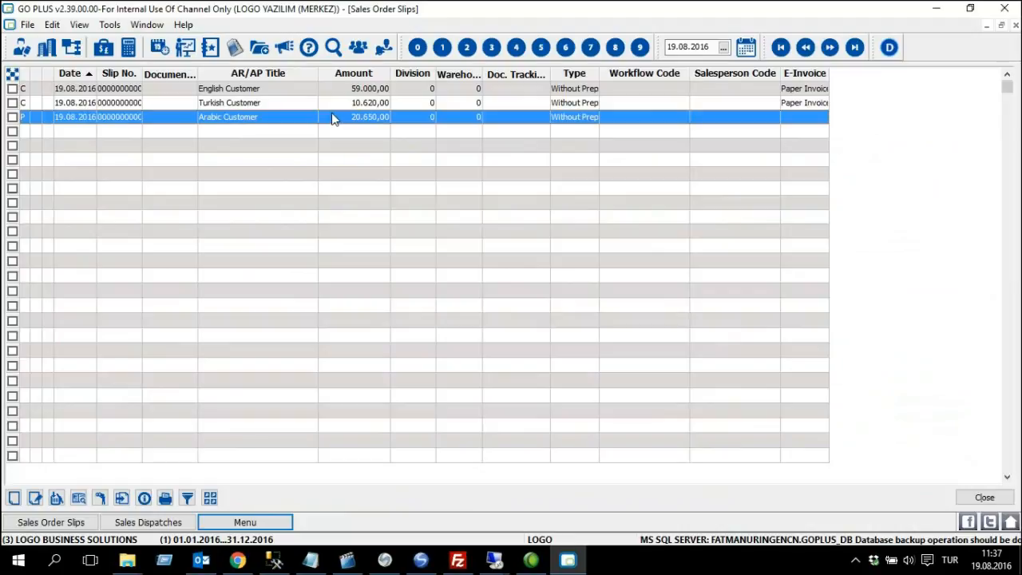
Set the approval info of the Arabic Customer's sales order to Deliverable and save it.
right_click(347, 112)
left_click(416, 148)
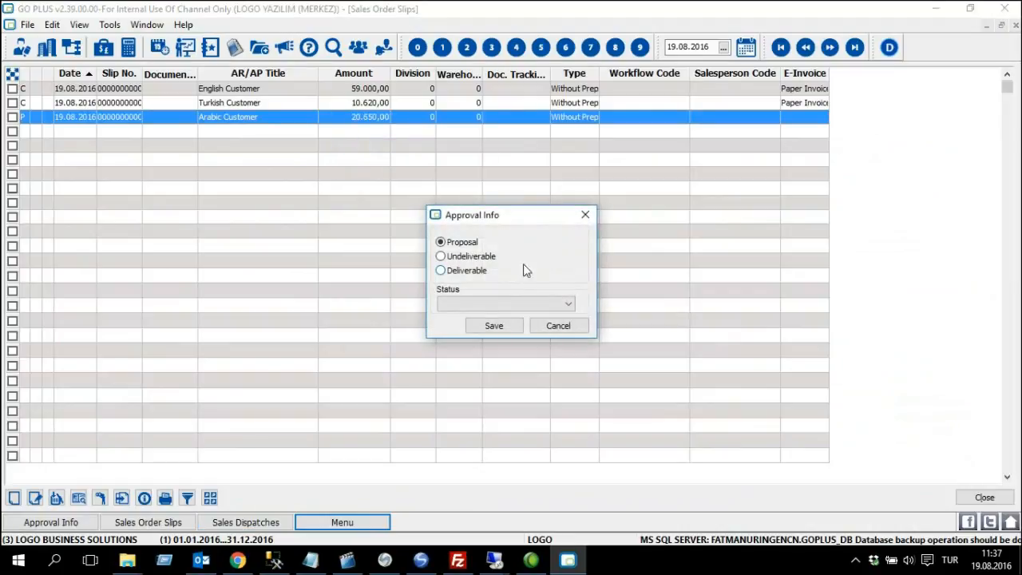
left_click(463, 270)
left_click(499, 327)
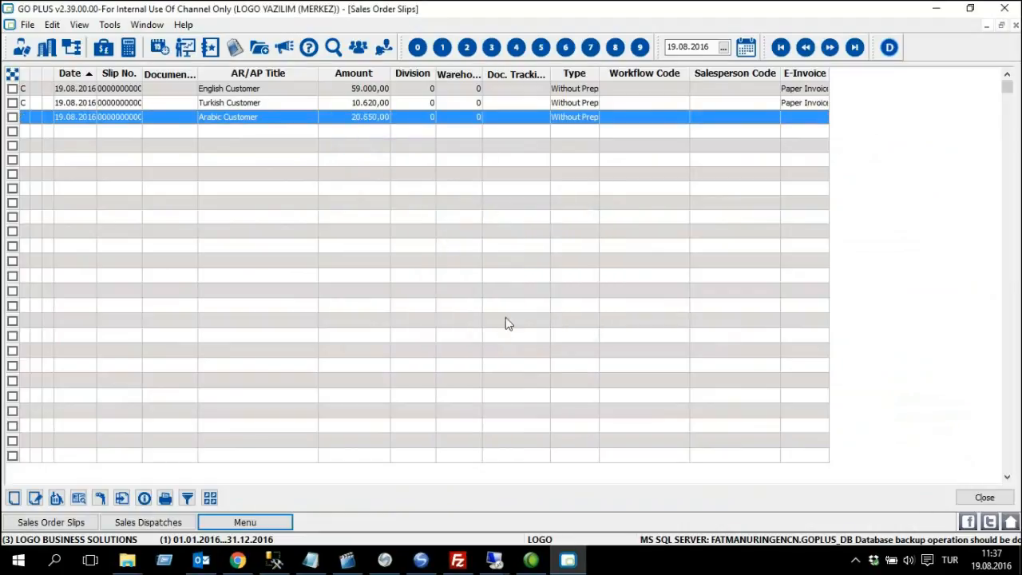
Open the Materials list from the stock main records, maximize it and select GOPLUS.INT.0003.
left_click(245, 522)
left_click(128, 167)
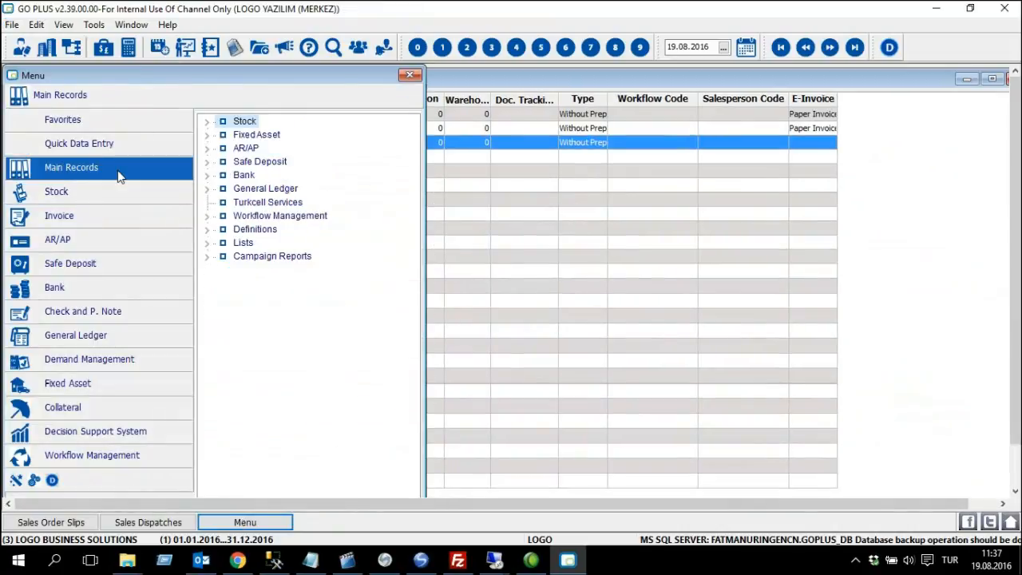
left_click(207, 121)
double_click(275, 149)
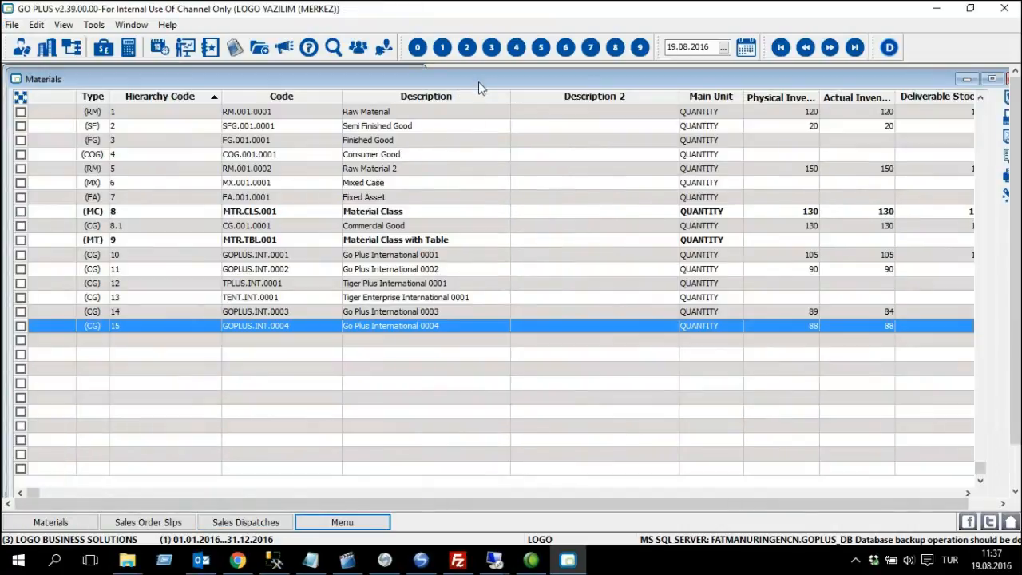
double_click(478, 80)
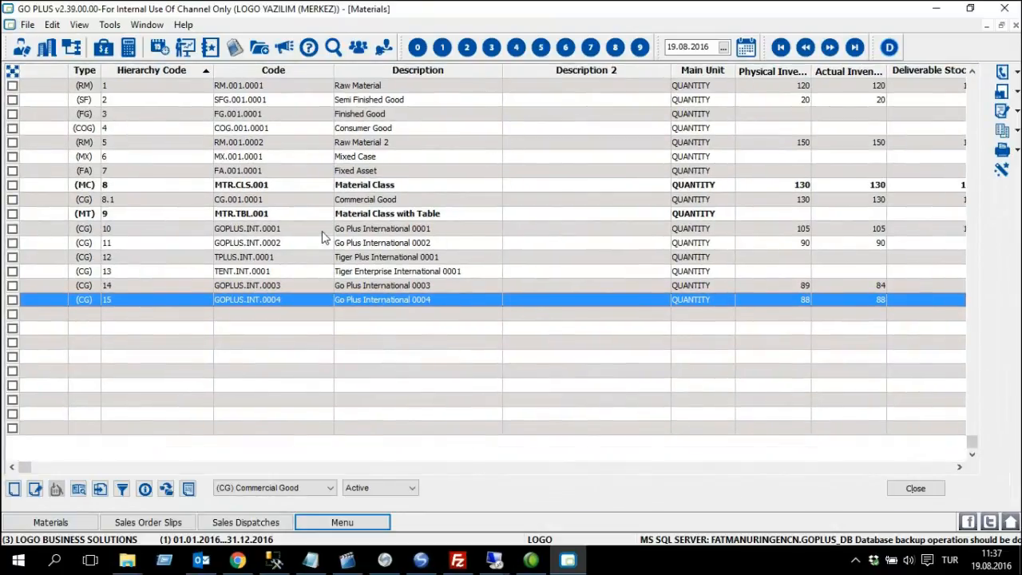
left_click(442, 285)
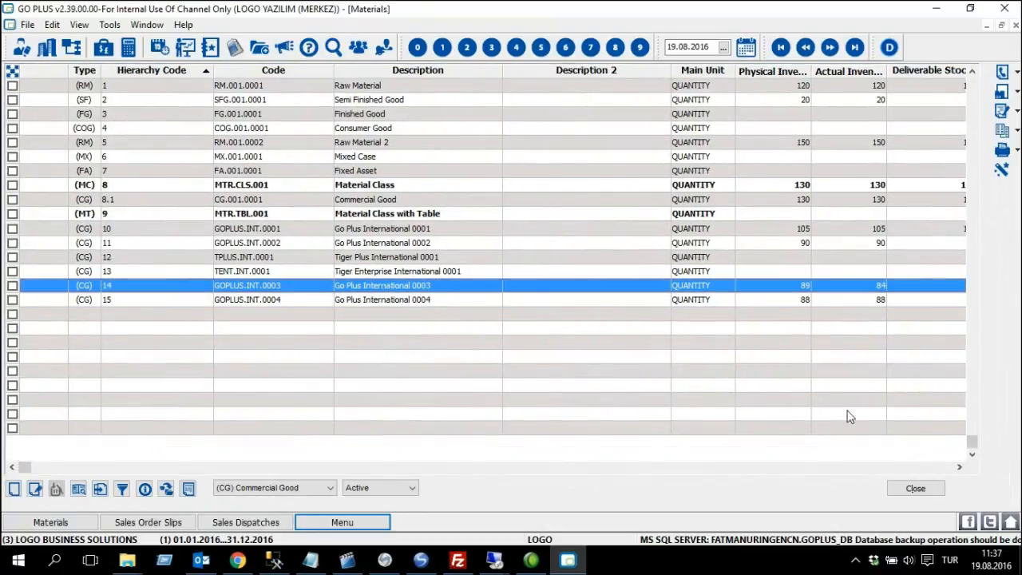
Widen the Physical Inventory, Actual Inventory and Deliverable Stock columns and compare these stock figures for GOPLUS.INT.0003.
left_click(959, 468)
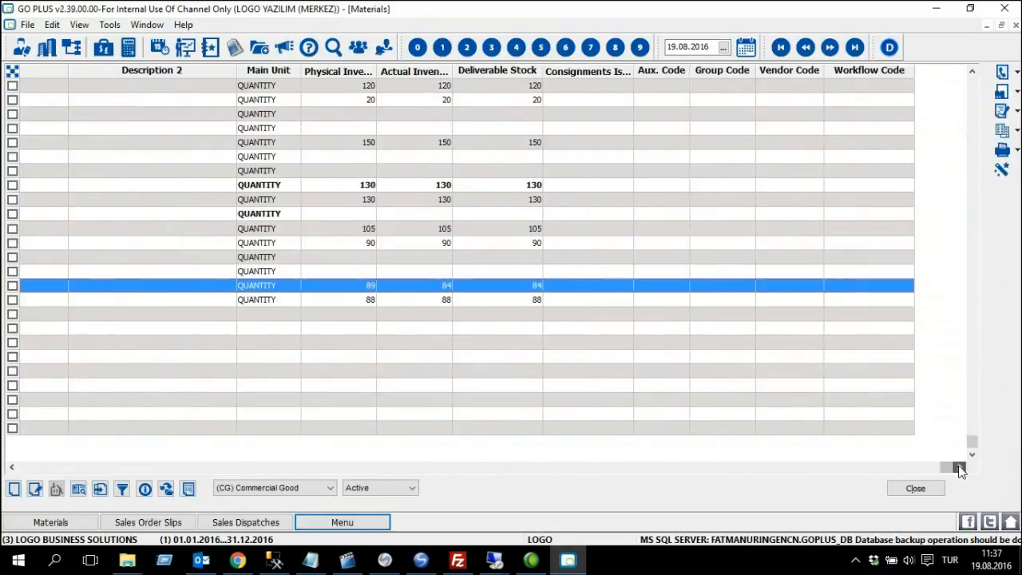
left_click_drag(452, 71, 520, 71)
left_click_drag(376, 71, 405, 70)
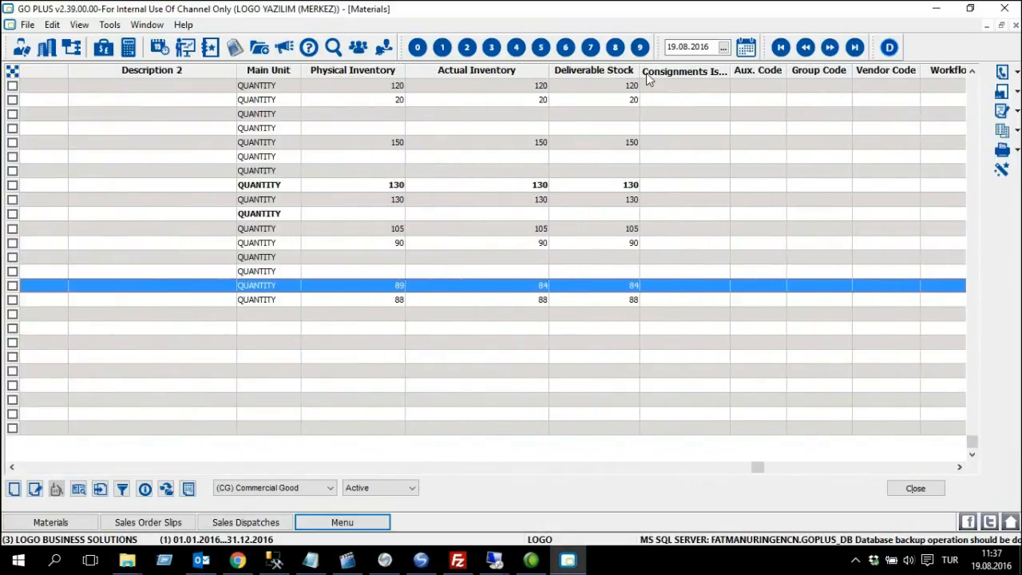
left_click_drag(638, 70, 681, 70)
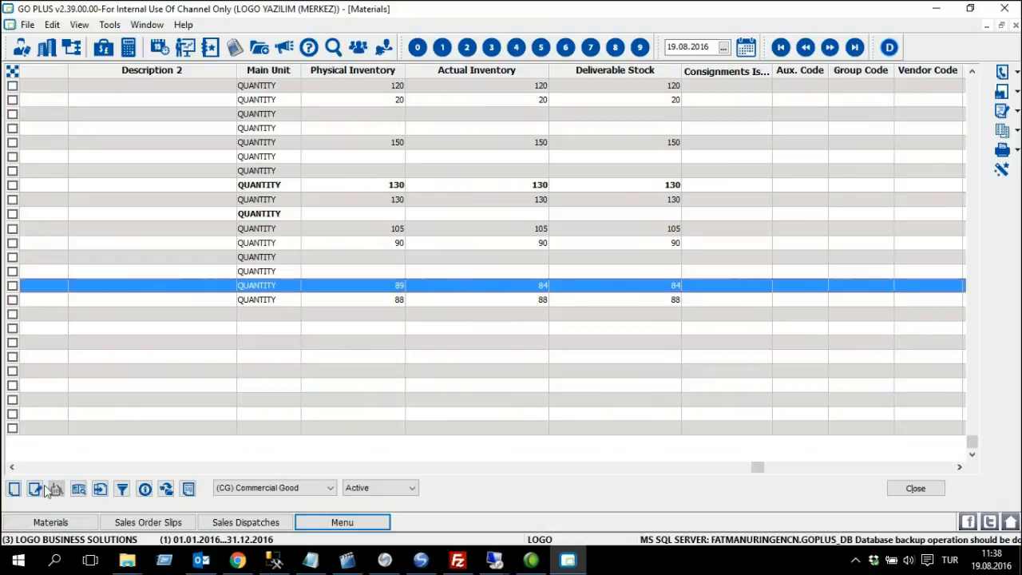
left_click(30, 467)
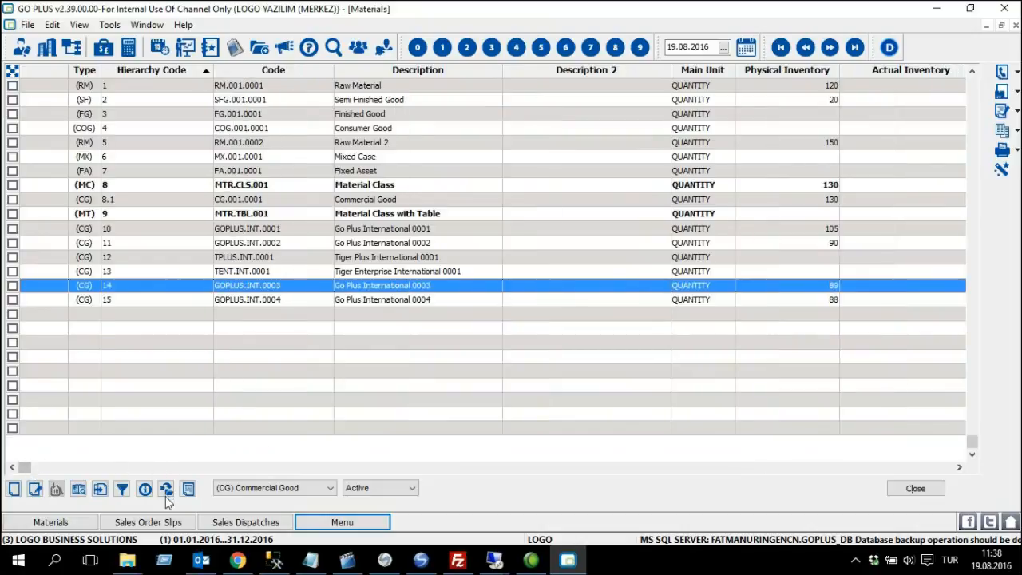
Deliver the Arabic Customer's sales order as a Wholesale dispatch and save the dispatch slip.
left_click(157, 523)
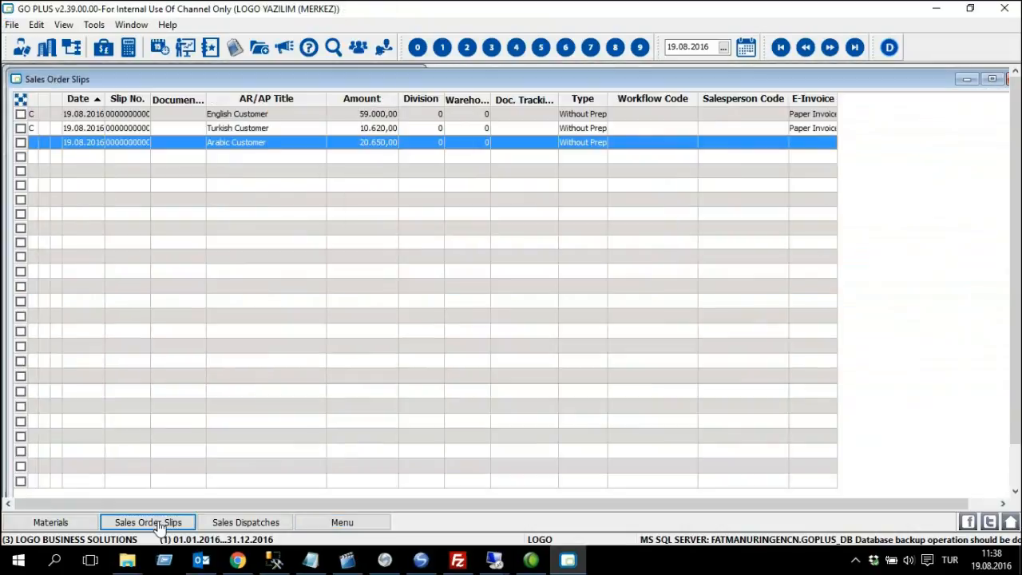
double_click(286, 78)
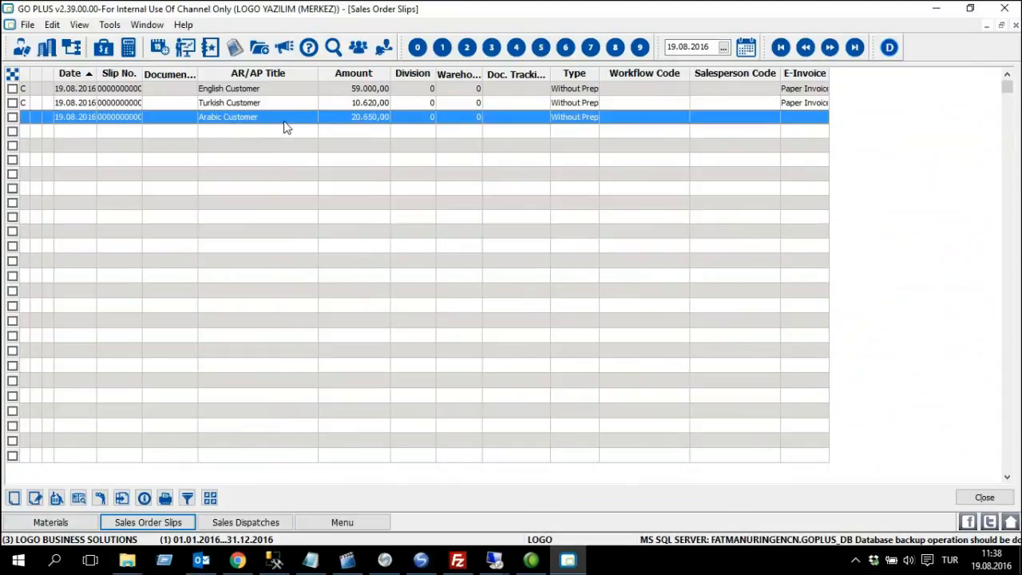
right_click(284, 123)
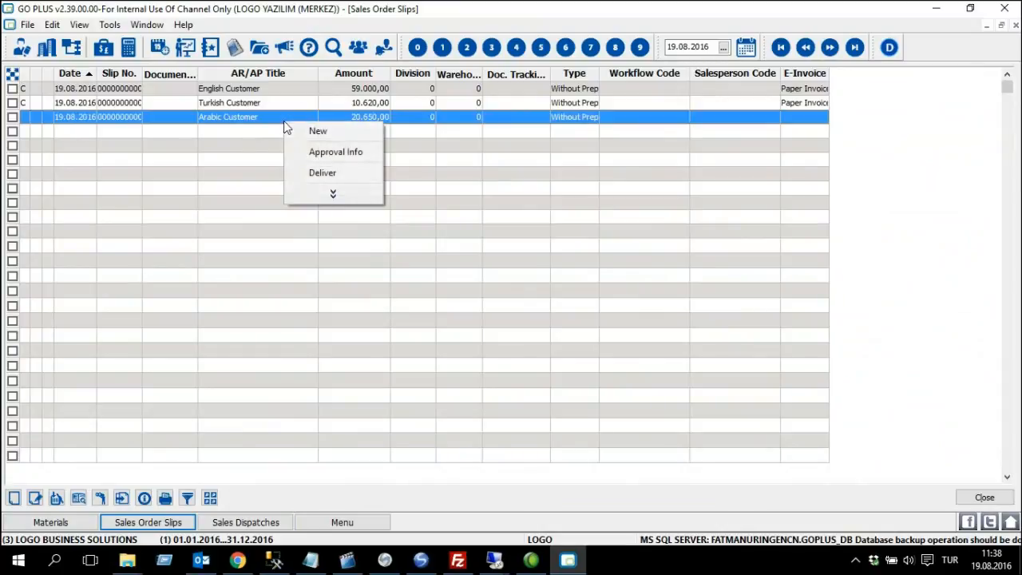
left_click(365, 174)
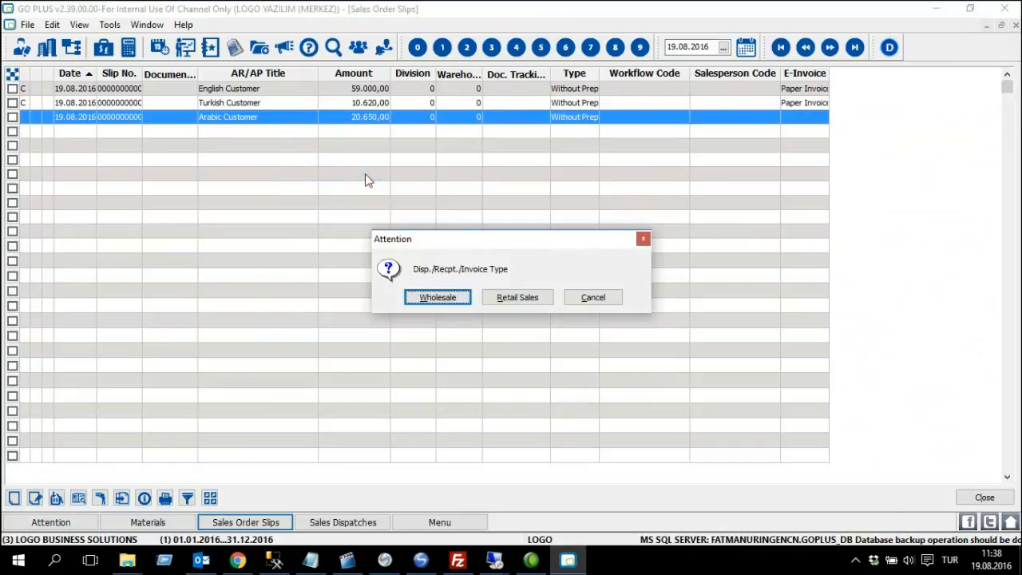
left_click(438, 297)
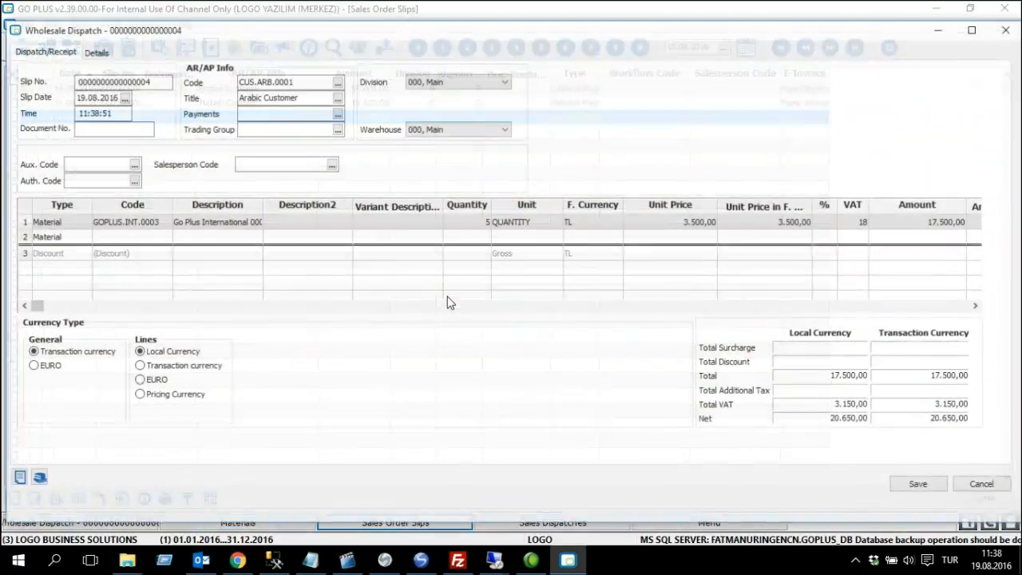
left_click(922, 485)
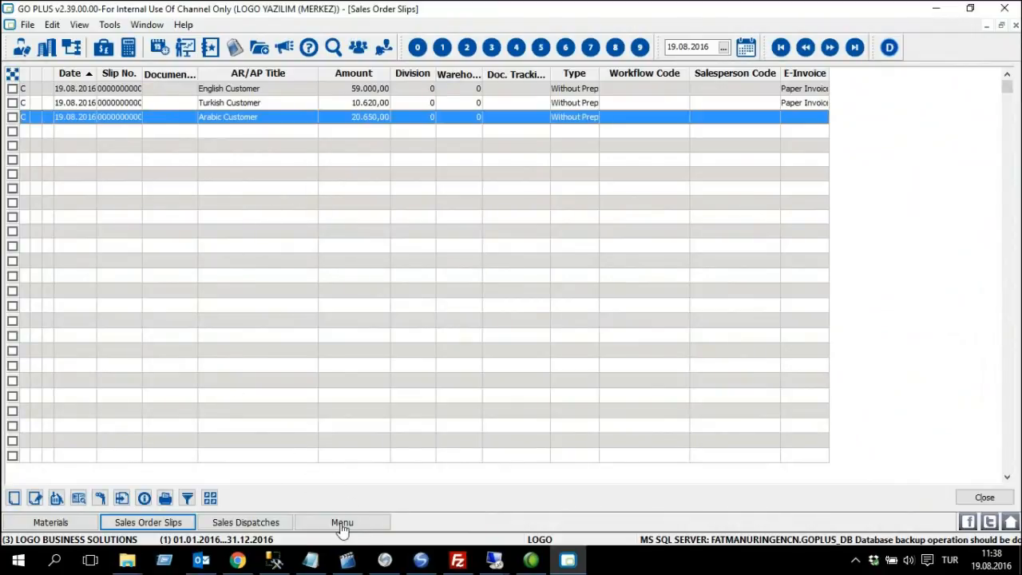
Check the physical inventory, actual inventory and deliverable stock of GOPLUS.INT.0003 in the Materials list.
left_click(58, 526)
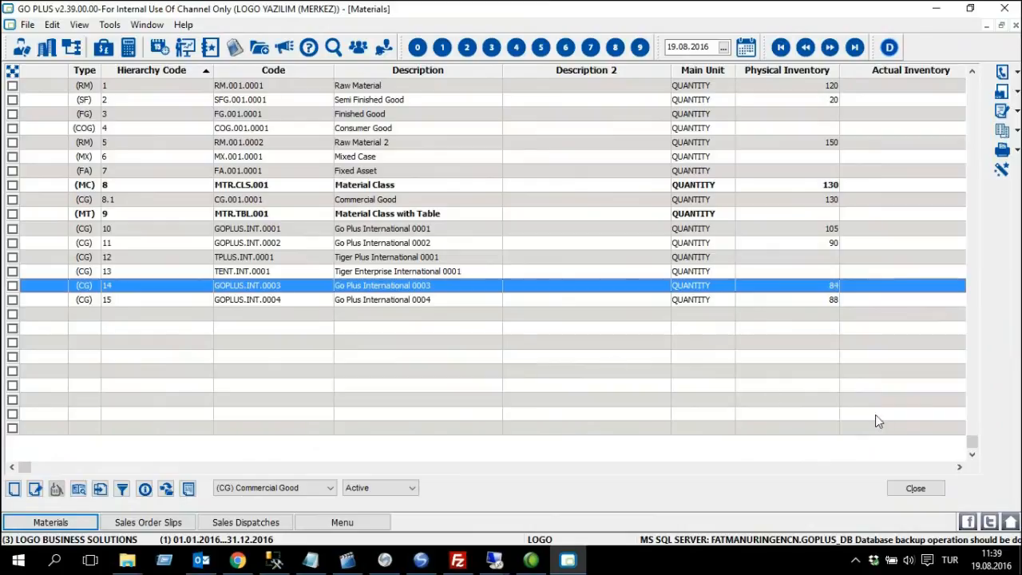
left_click(959, 467)
left_click(960, 470)
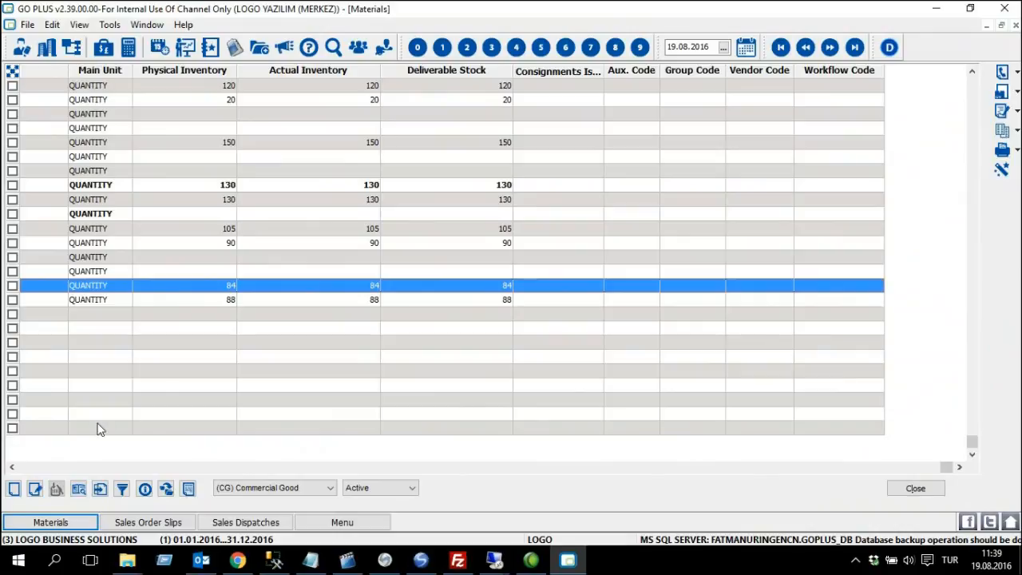
left_click(28, 468)
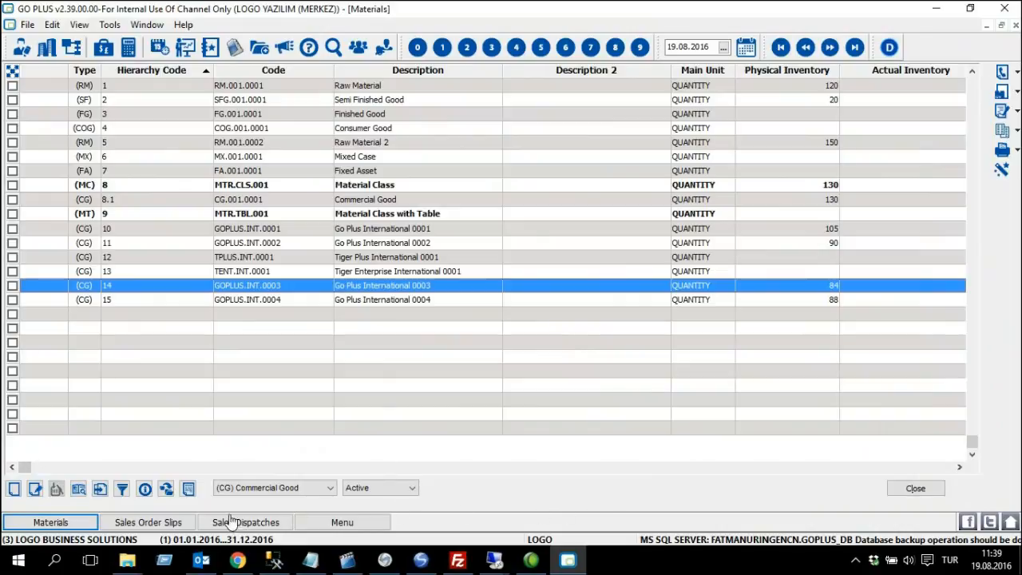
Create a new sales order slip for the Iranian Customer, code CUS.IRN.0001.
left_click(157, 526)
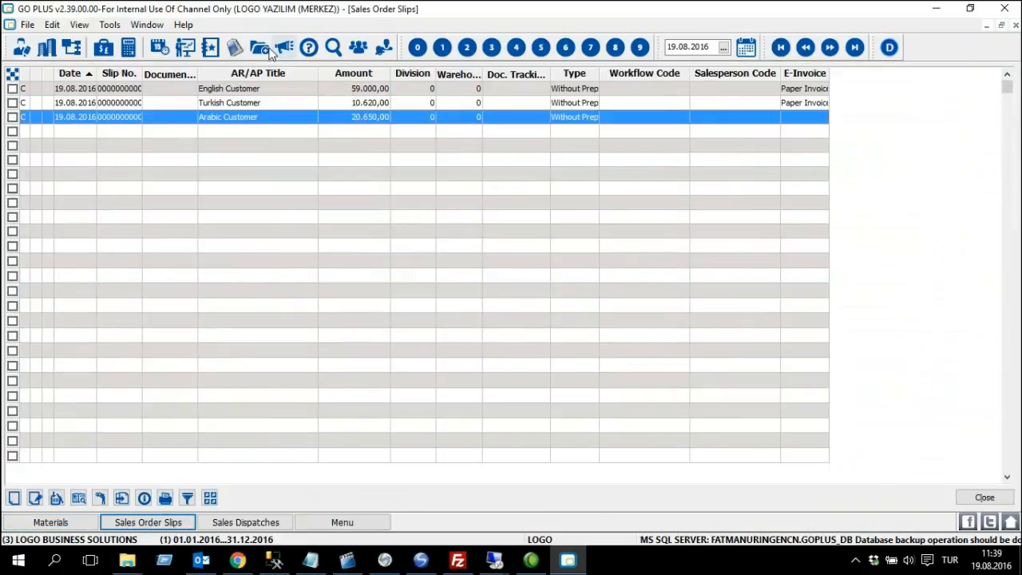
right_click(282, 150)
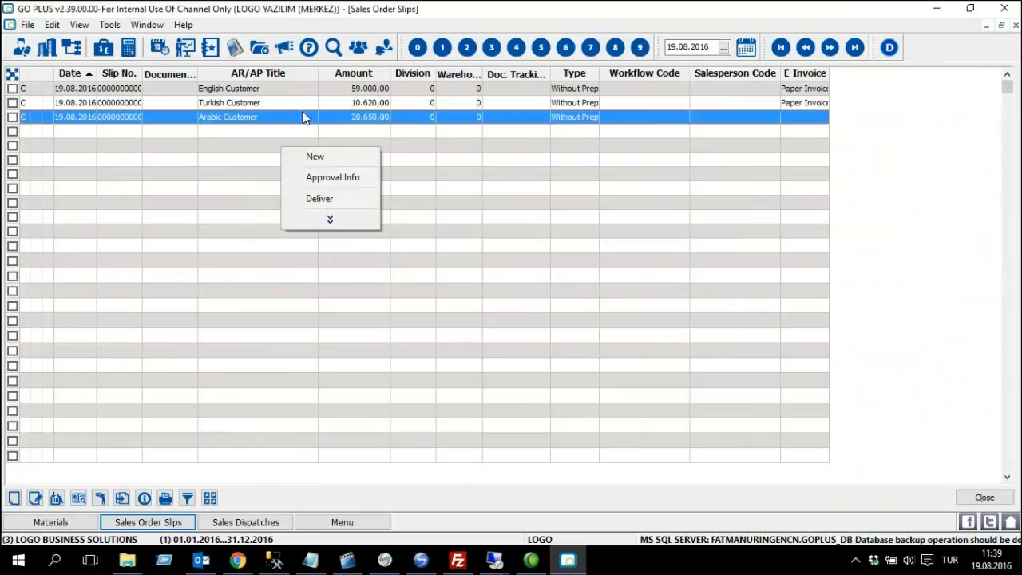
left_click(370, 159)
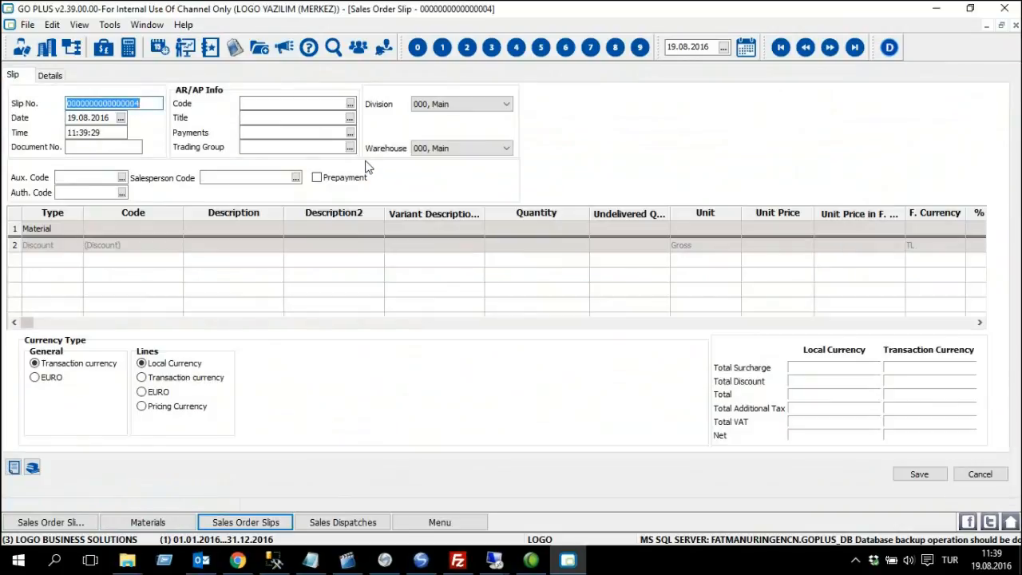
left_click(351, 103)
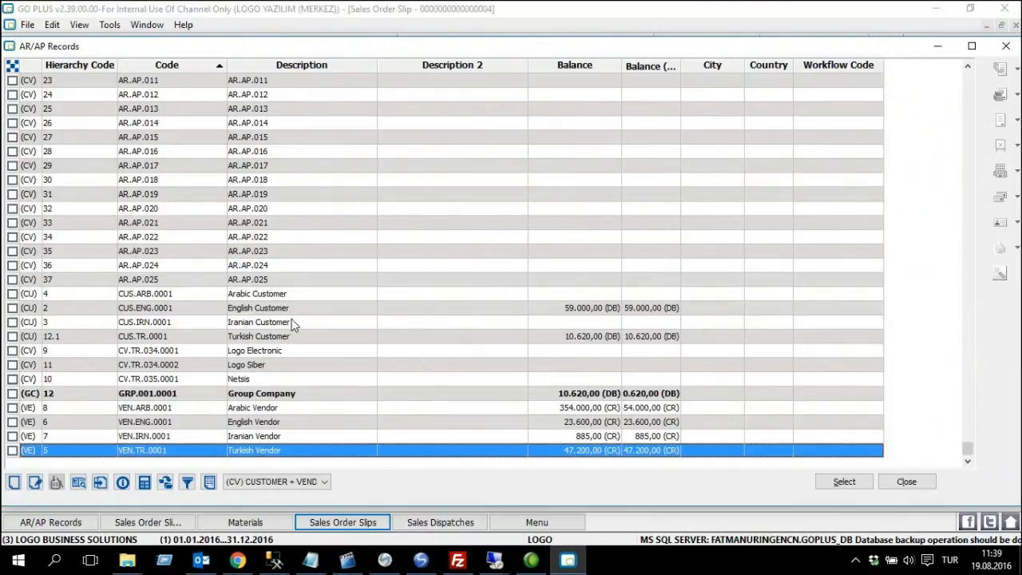
double_click(271, 322)
left_click(479, 297)
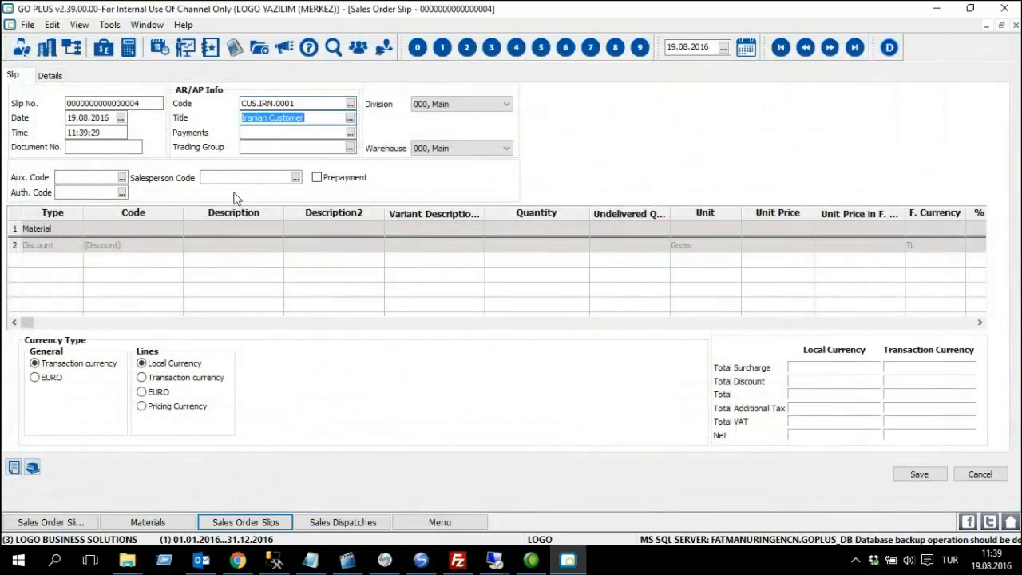
Add material GOPLUS.INT.0004 to the first line of the Iranian Customer's order.
left_click(146, 231)
left_click(175, 230)
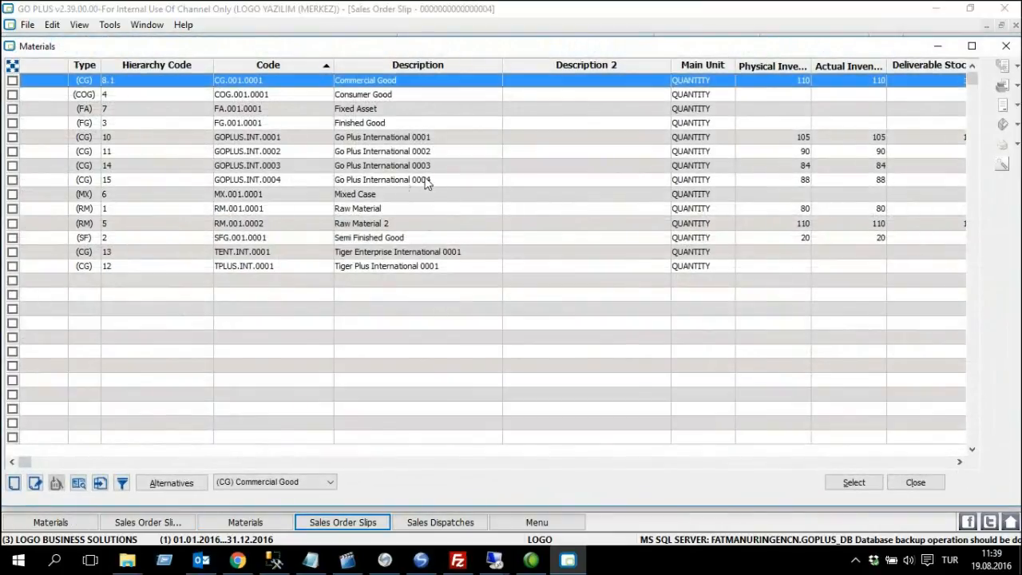
left_click(449, 180)
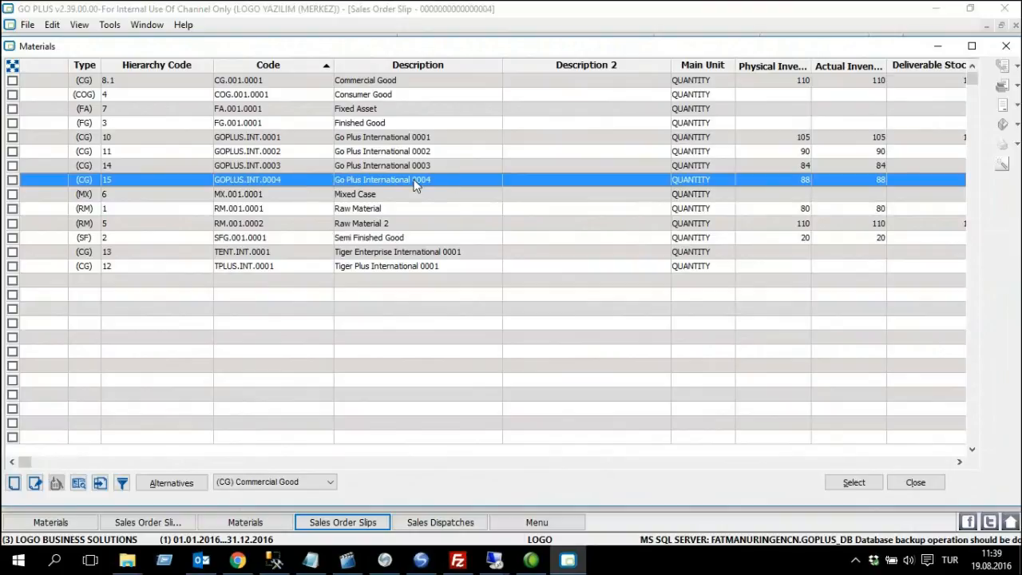
double_click(486, 184)
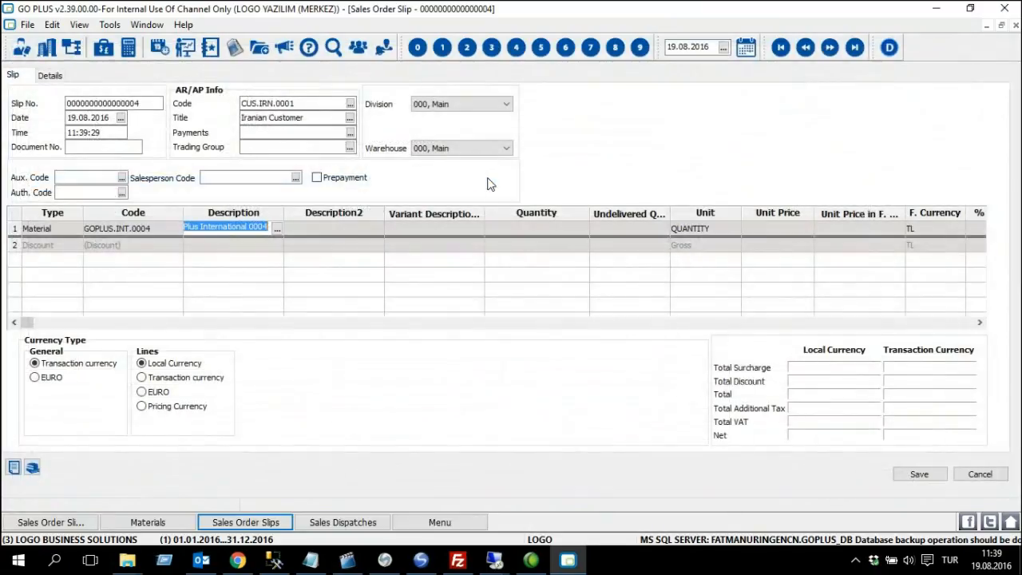
Set the GOPLUS.INT.0004 order line to quantity 8 and unit price 2.500.
left_click(550, 230)
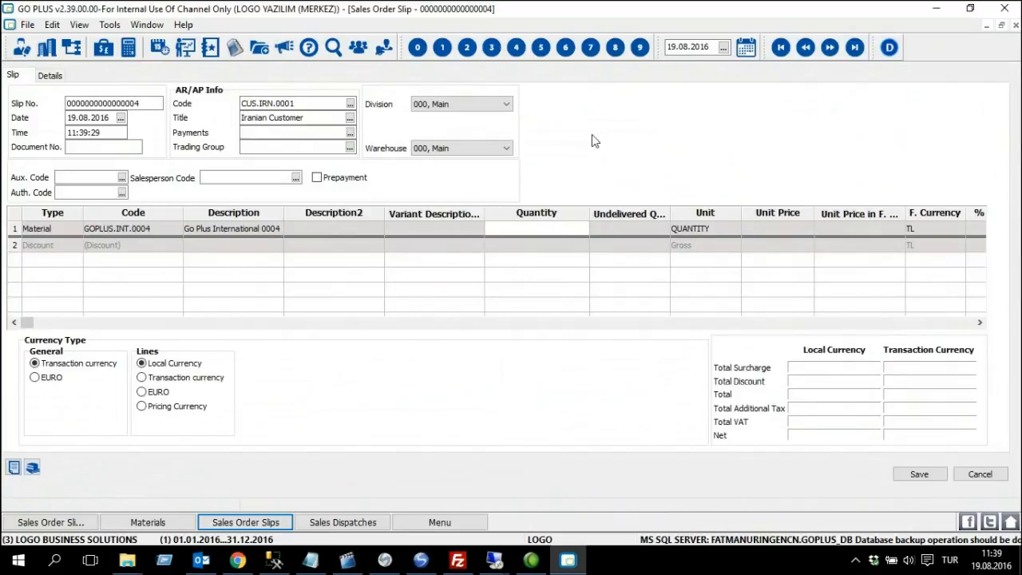
type("8")
key("Return")
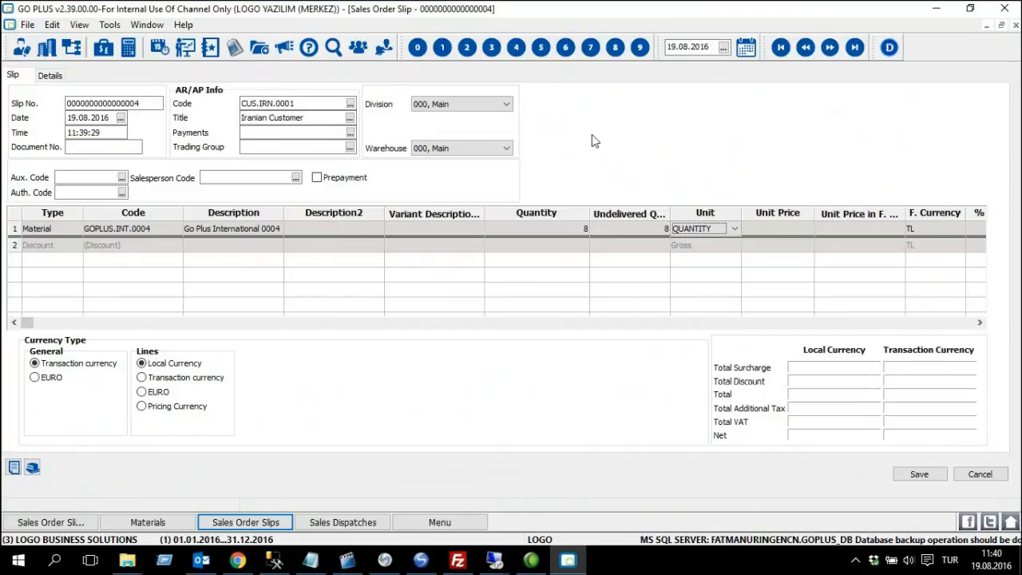
key("Return")
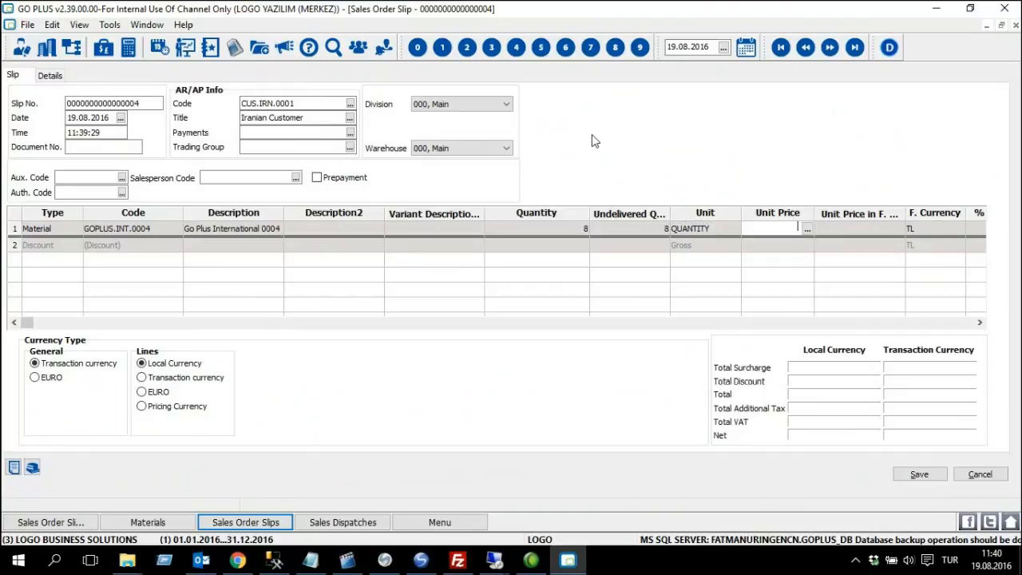
type("2500")
key("Return")
Set Reserved to Yes for the GOPLUS.INT.0004 line and save the Iranian Customer's sales order slip.
key("Return")
key("Return")
key("Return")
key("Return")
key("Return")
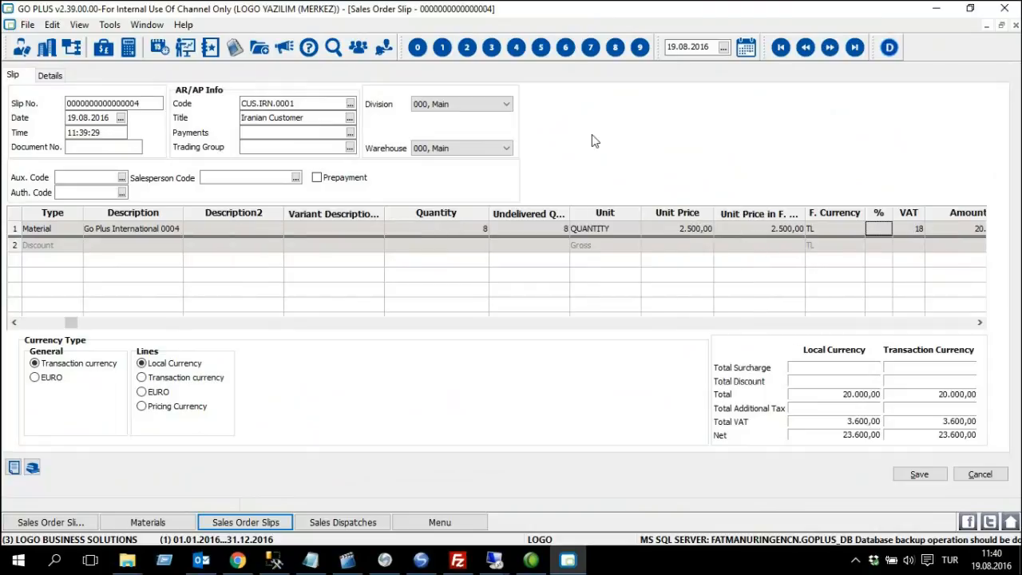
key("Return")
key("Return")
key("Return")
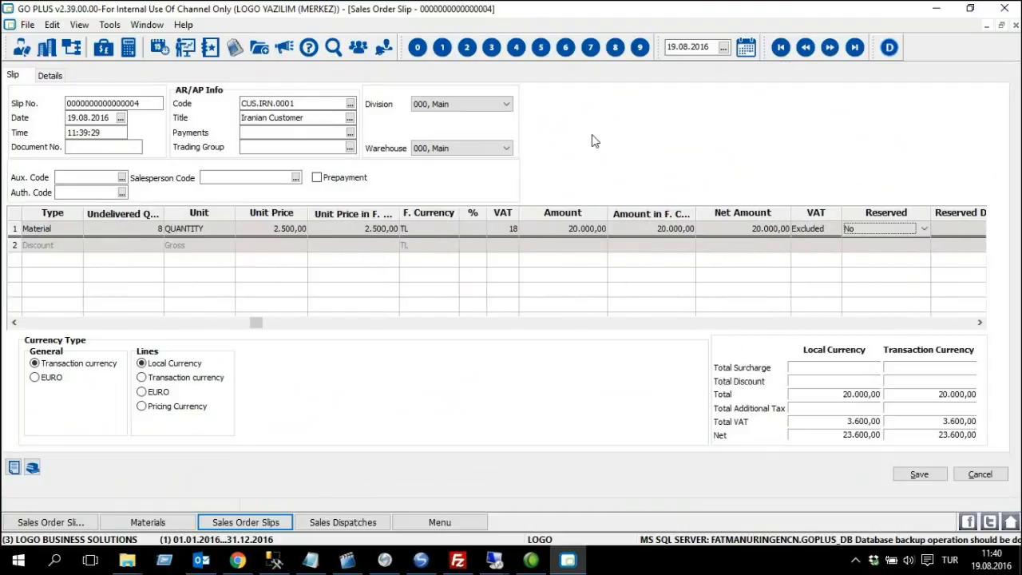
key("Return")
key("Return")
left_click(767, 228)
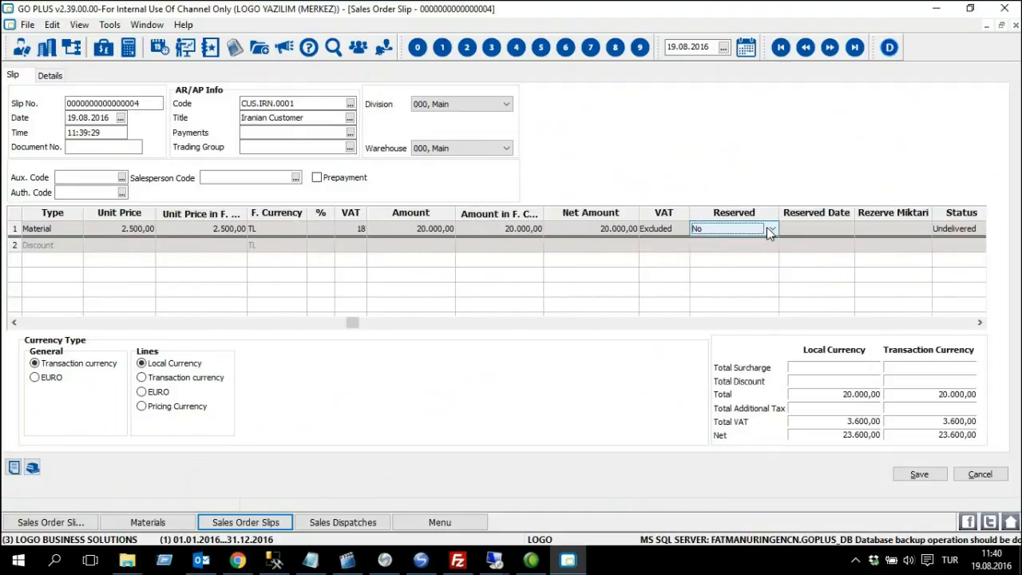
left_click(768, 229)
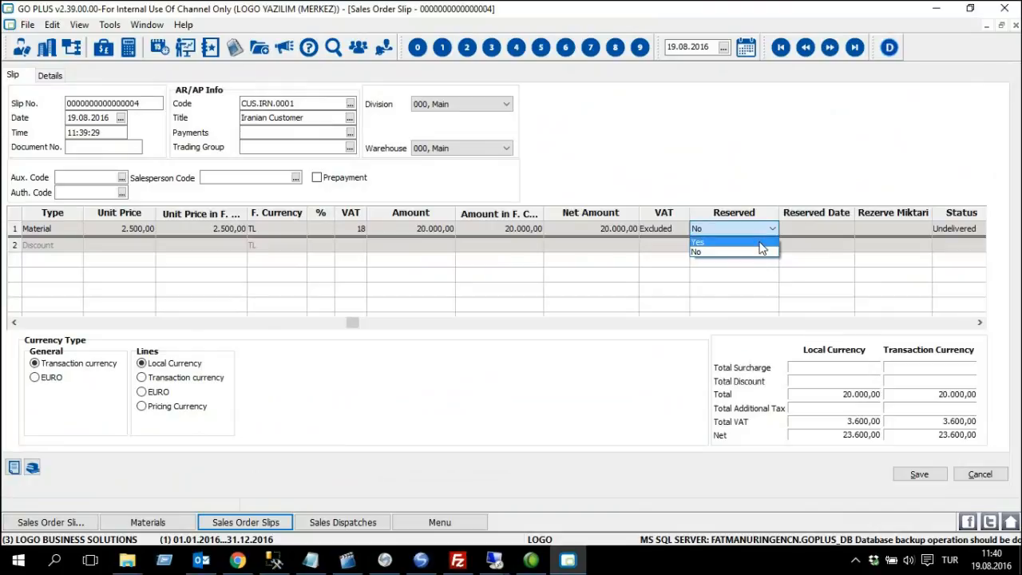
left_click(760, 242)
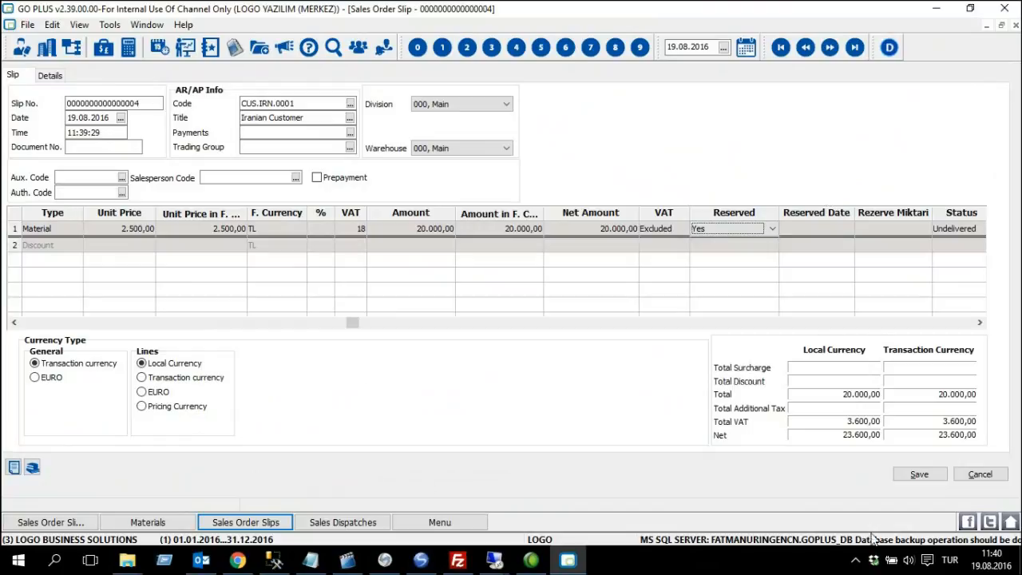
left_click(920, 477)
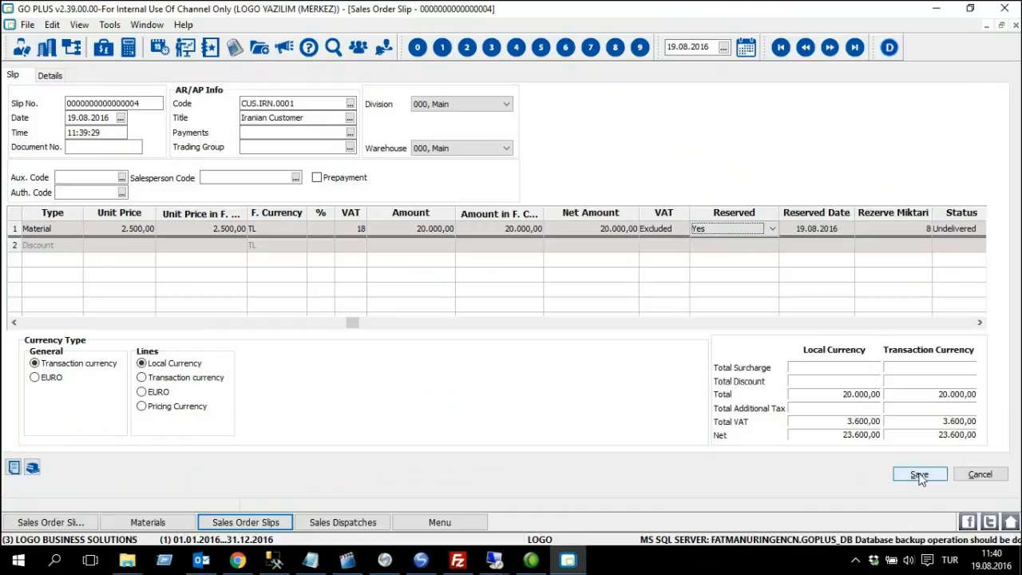
left_click(920, 476)
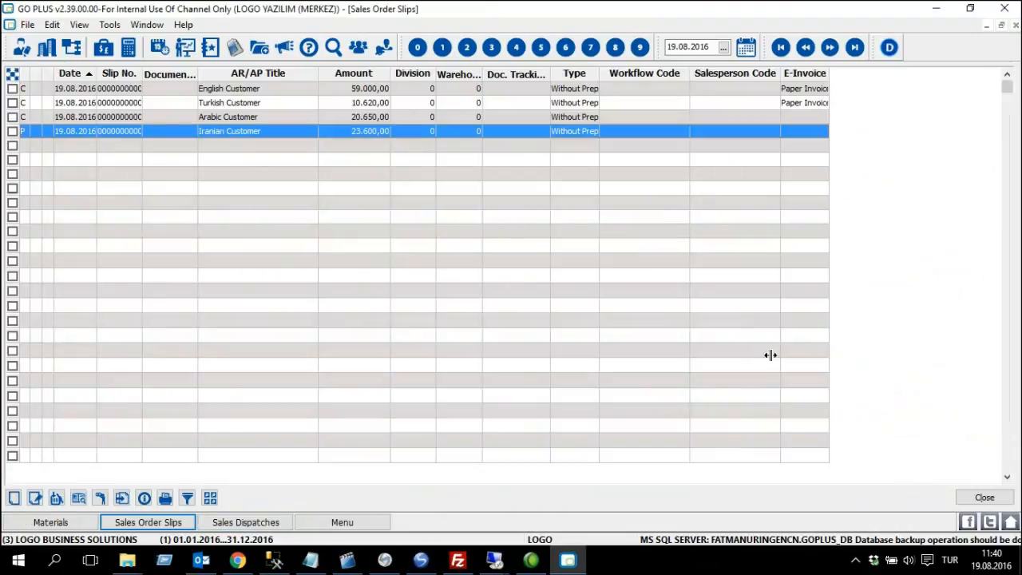
Change the approval status of the Iranian Customer's sales order slip to Deliverable and save it.
right_click(332, 134)
left_click(415, 171)
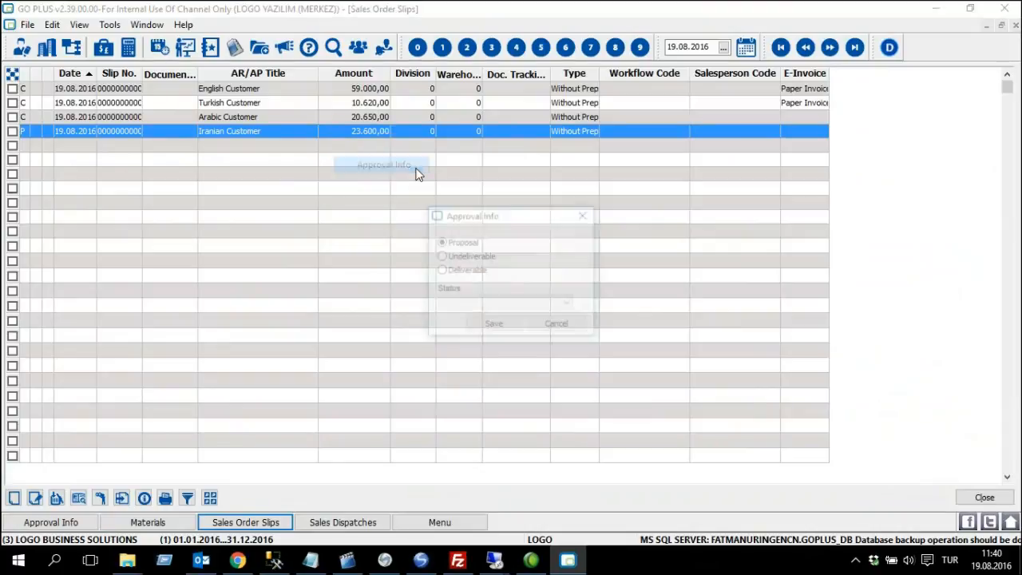
left_click(473, 271)
left_click(499, 325)
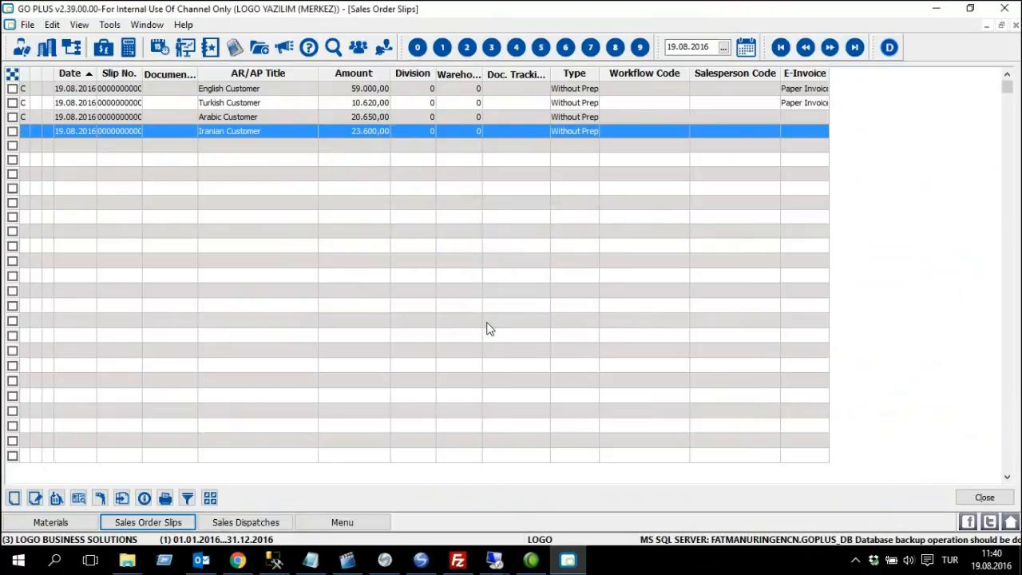
Compare the physical inventory, actual inventory and deliverable stock of GOPLUS.INT.0004 in the materials list, and close the list.
left_click(36, 522)
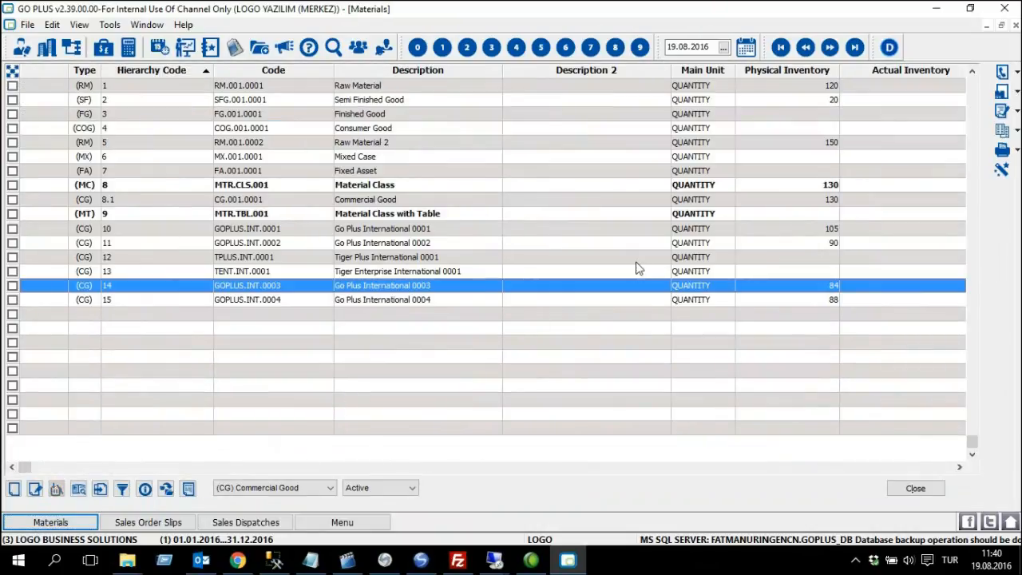
left_click(644, 300)
left_click(959, 469)
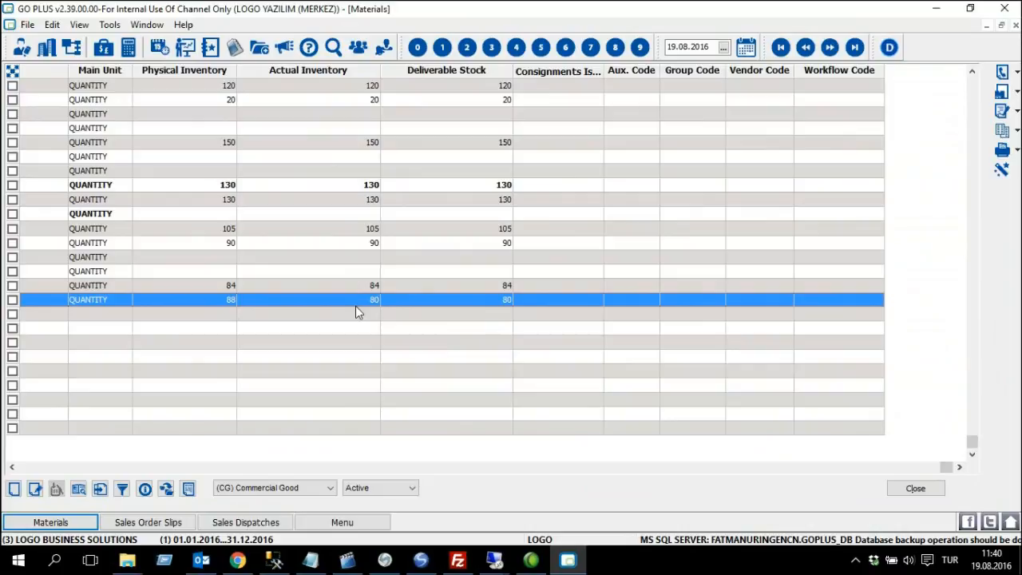
left_click(27, 468)
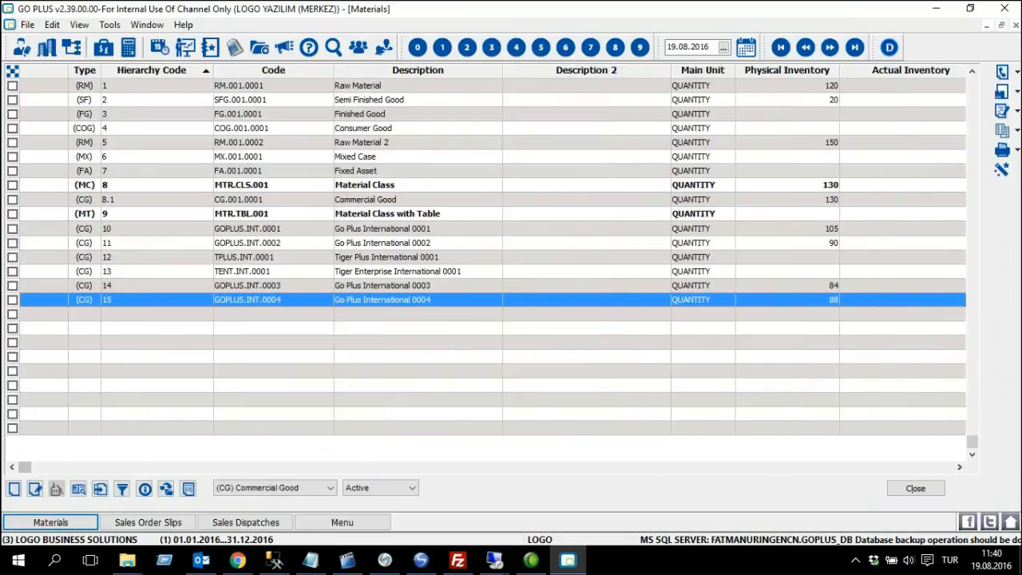
left_click(960, 467)
left_click(959, 467)
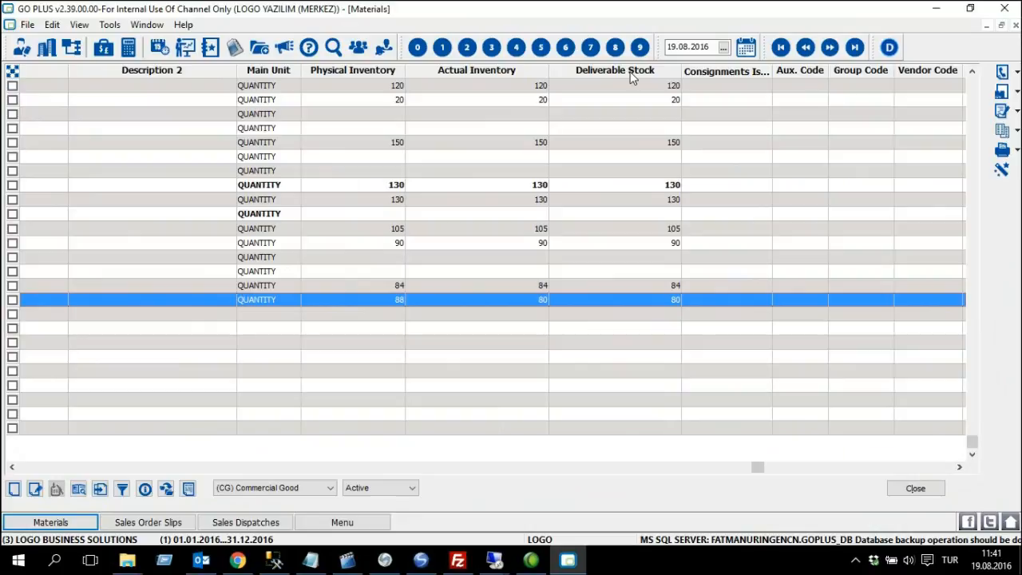
left_click(32, 467)
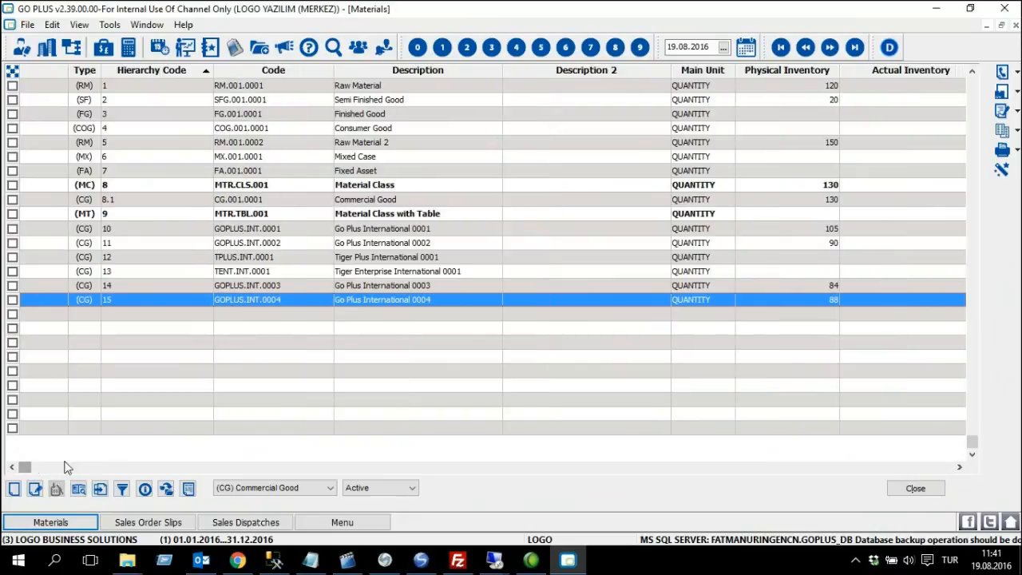
left_click(916, 489)
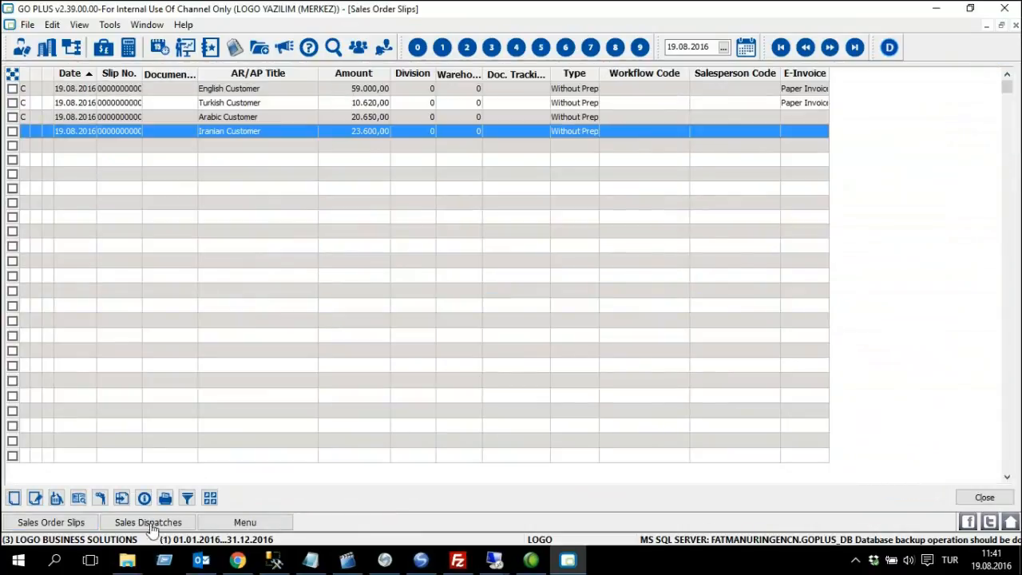
Deliver the Iranian Customer's sales order as a wholesale dispatch and save the dispatch.
left_click(67, 525)
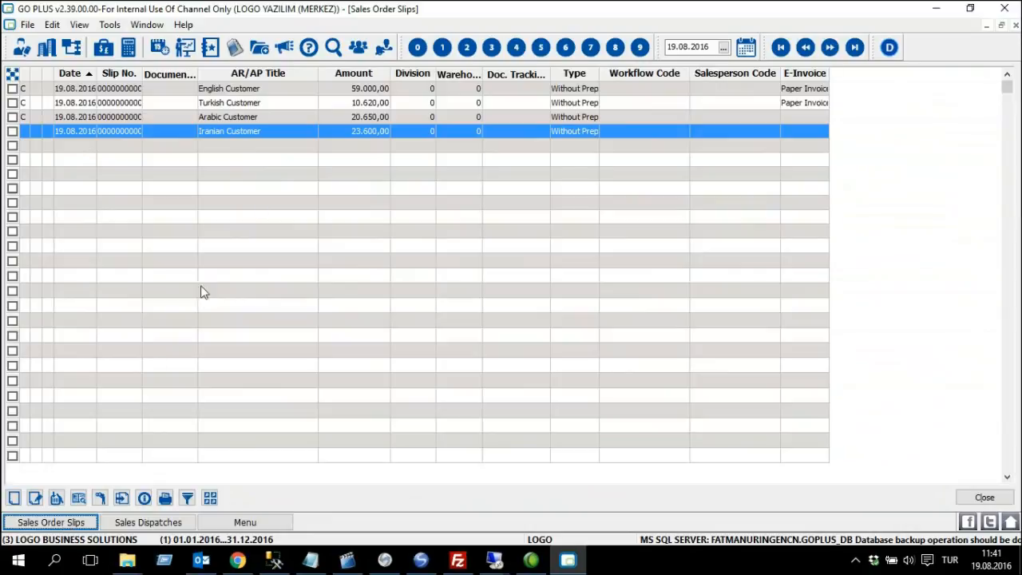
right_click(415, 137)
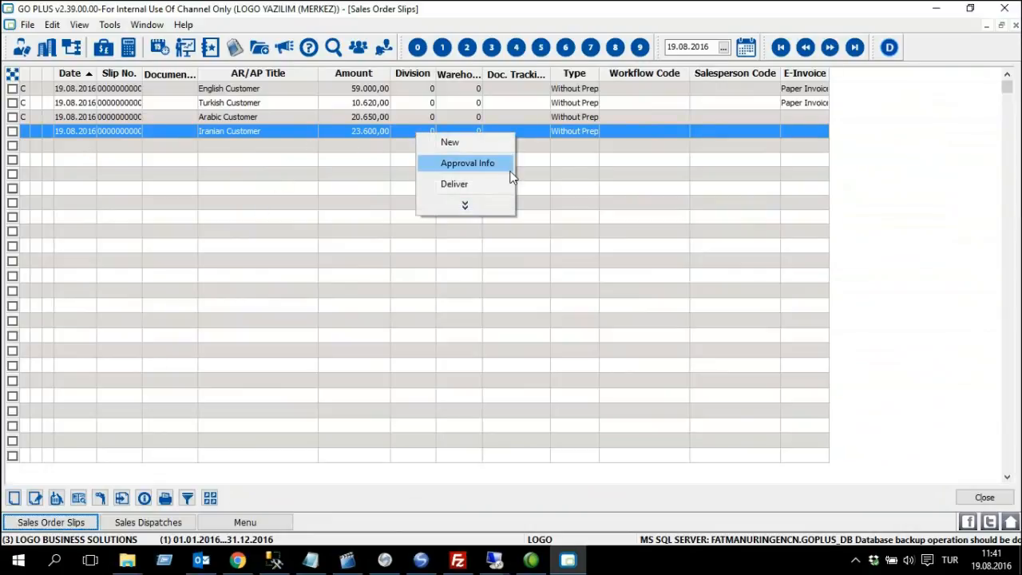
left_click(454, 183)
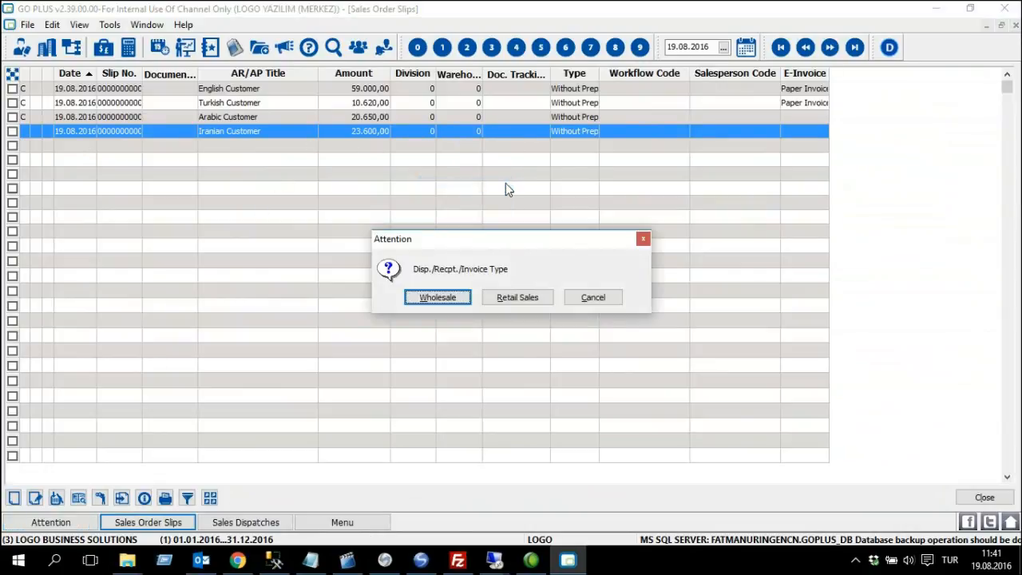
left_click(458, 297)
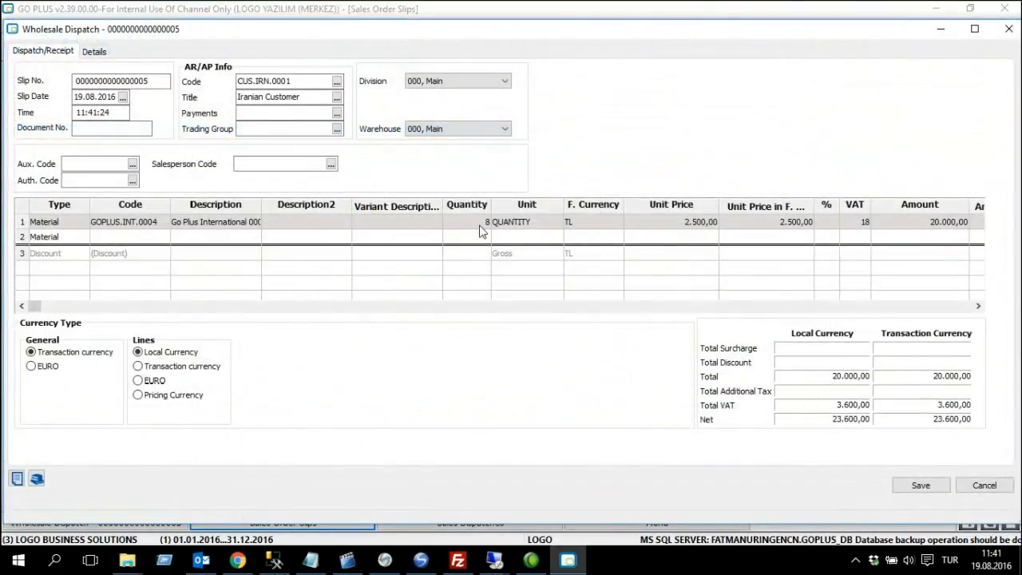
left_click(920, 485)
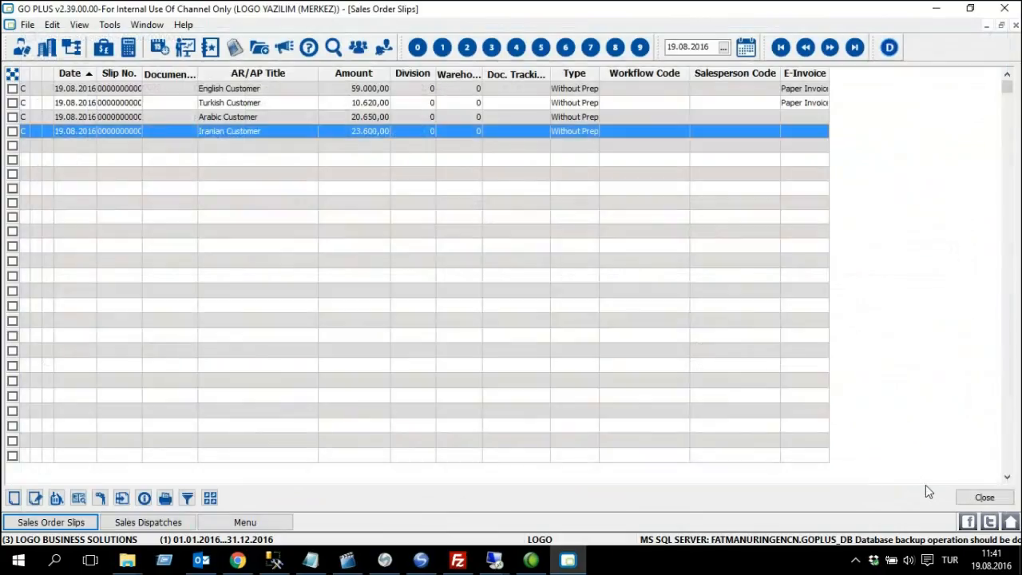
Reopen the materials list to check the stock columns for GOPLUS.INT.0004 after the dispatch, and close it.
left_click(245, 524)
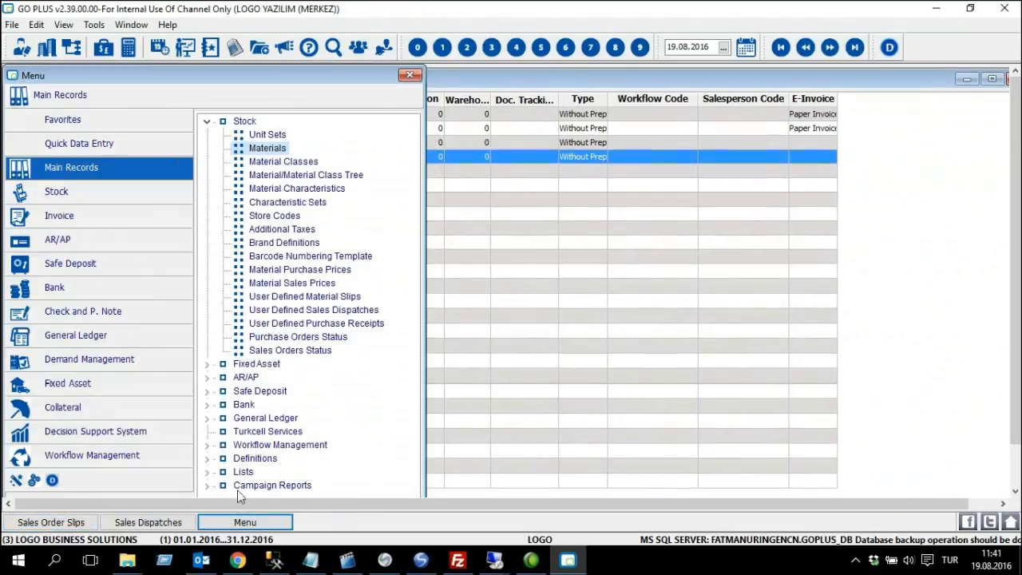
left_click(268, 149)
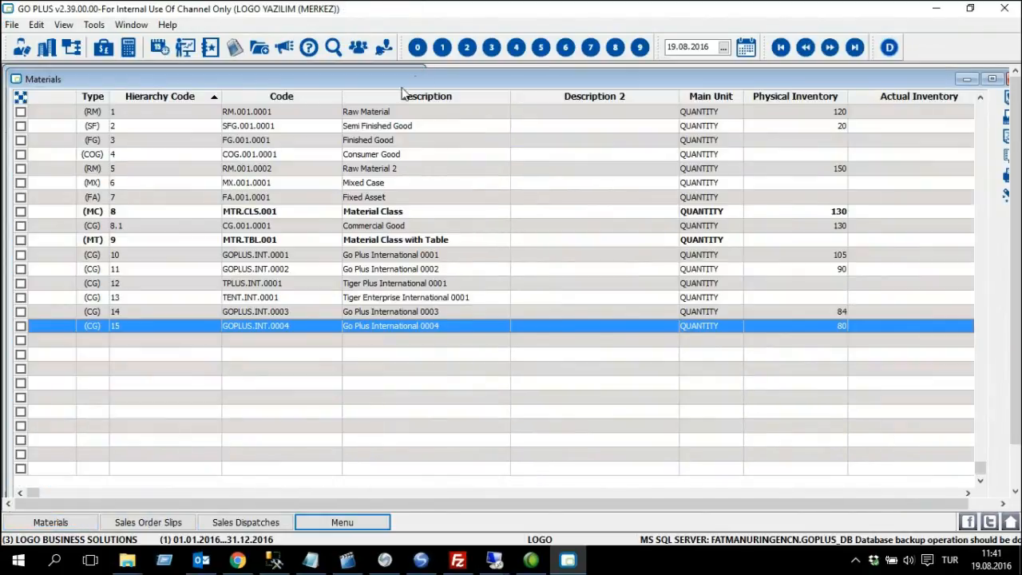
left_click(959, 467)
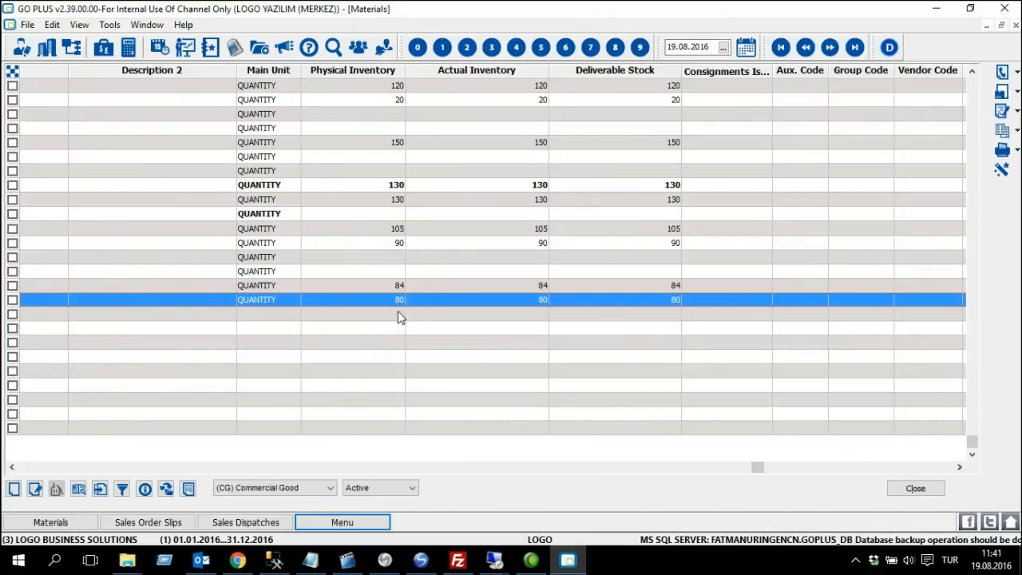
left_click(918, 490)
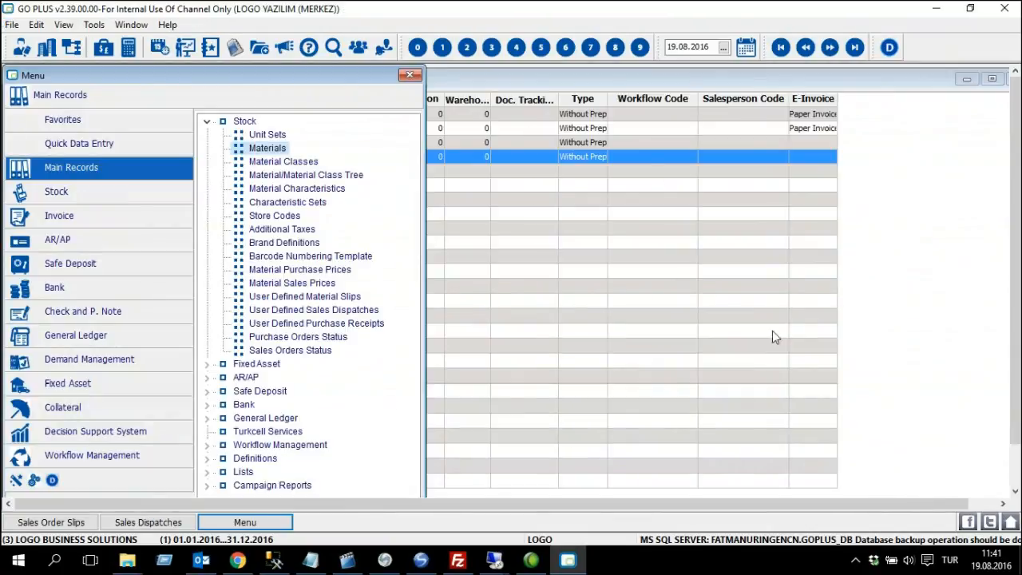
Create a new sales order slip with the Arabic Customer as the AR/AP record.
double_click(498, 84)
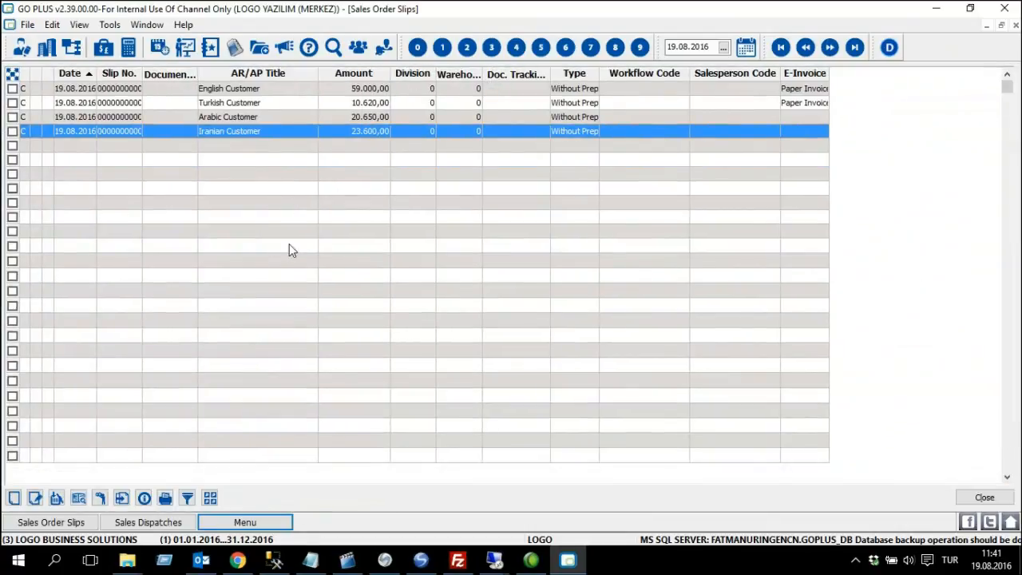
right_click(402, 159)
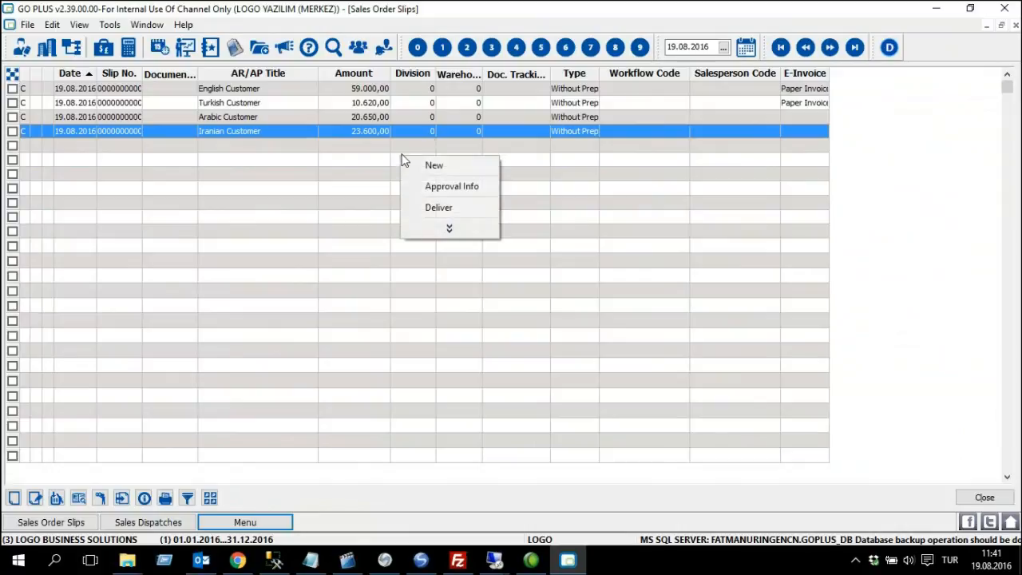
left_click(484, 170)
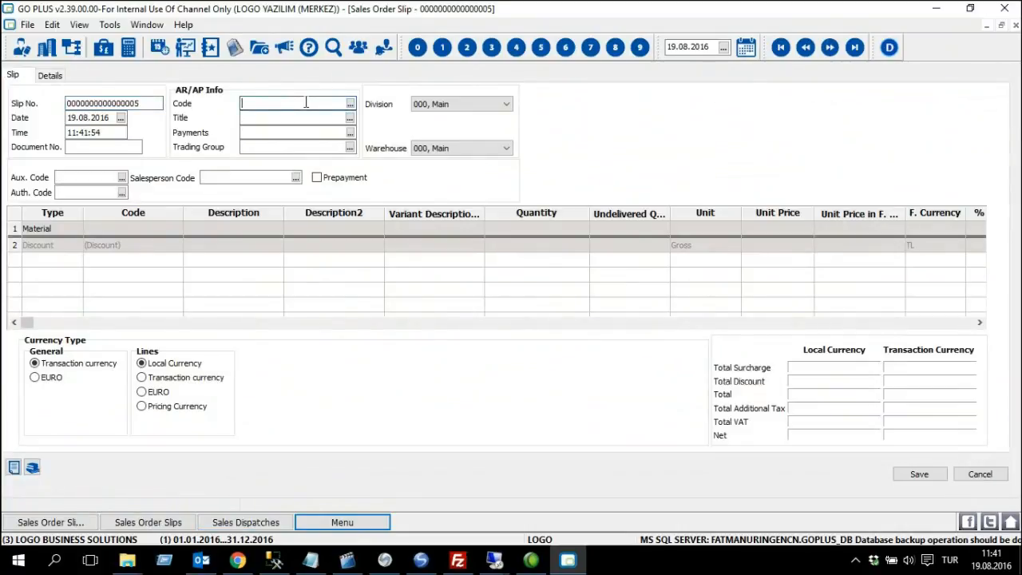
left_click(350, 103)
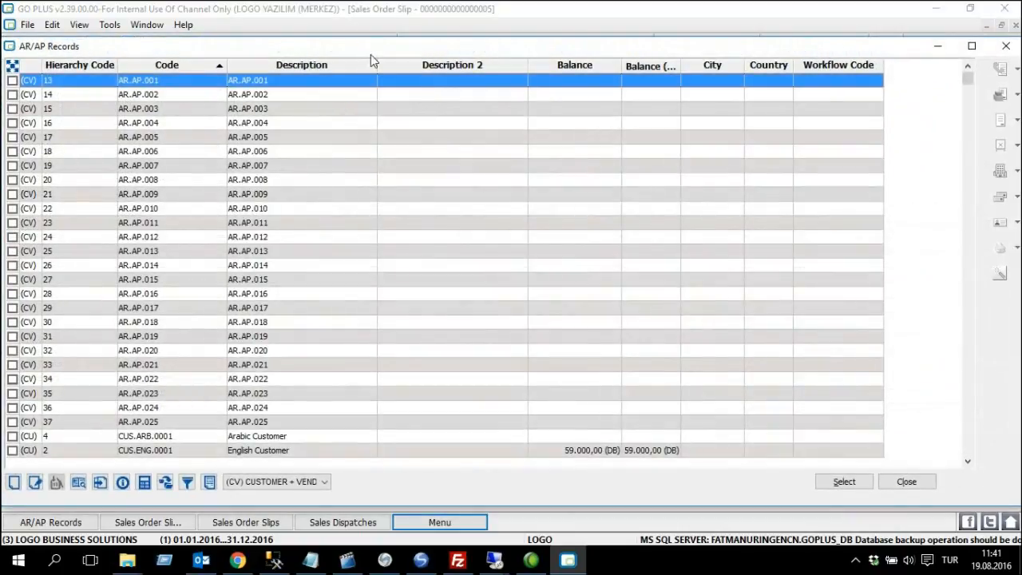
key("ctrl+End")
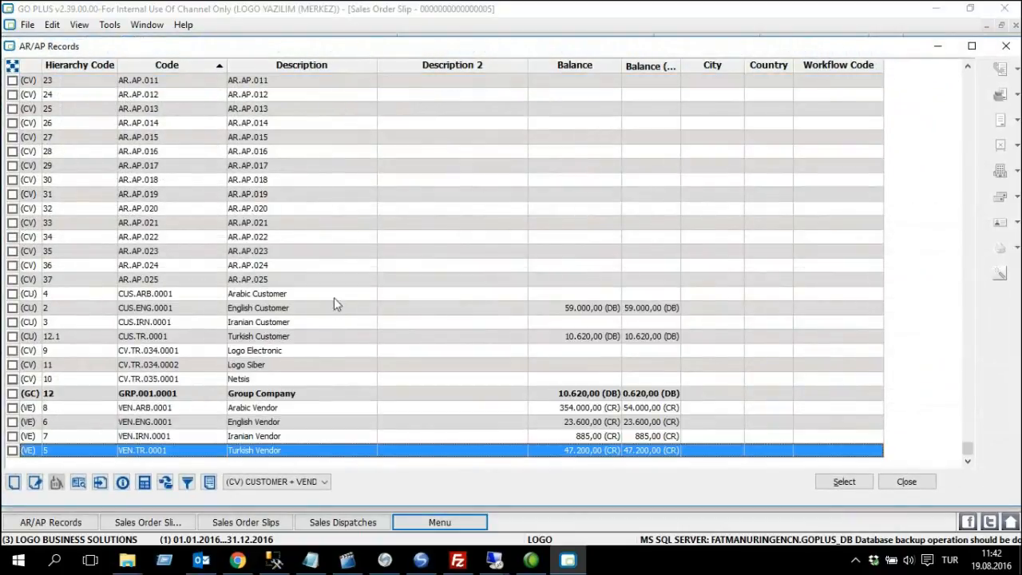
left_click(339, 293)
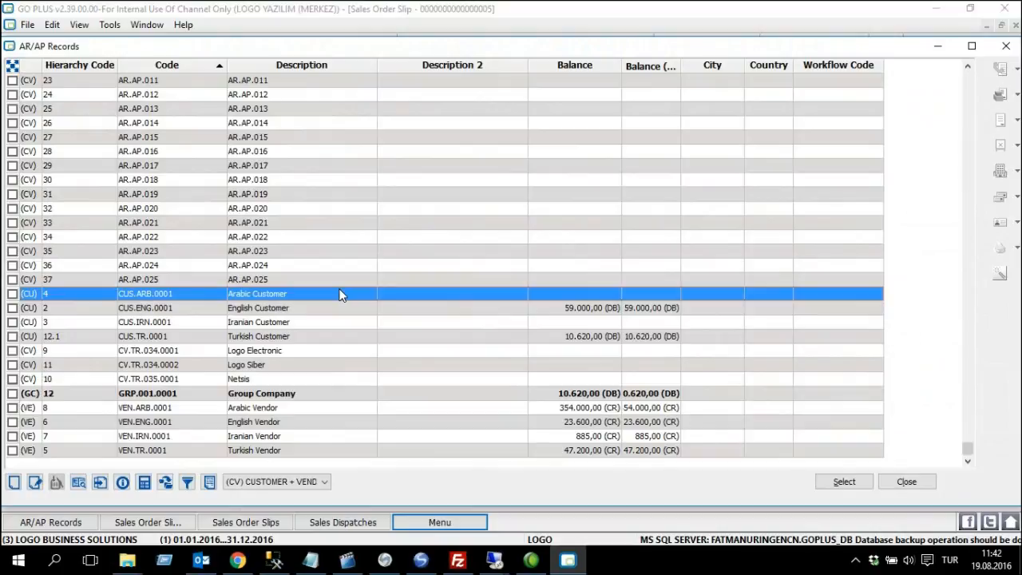
double_click(340, 294)
left_click(481, 294)
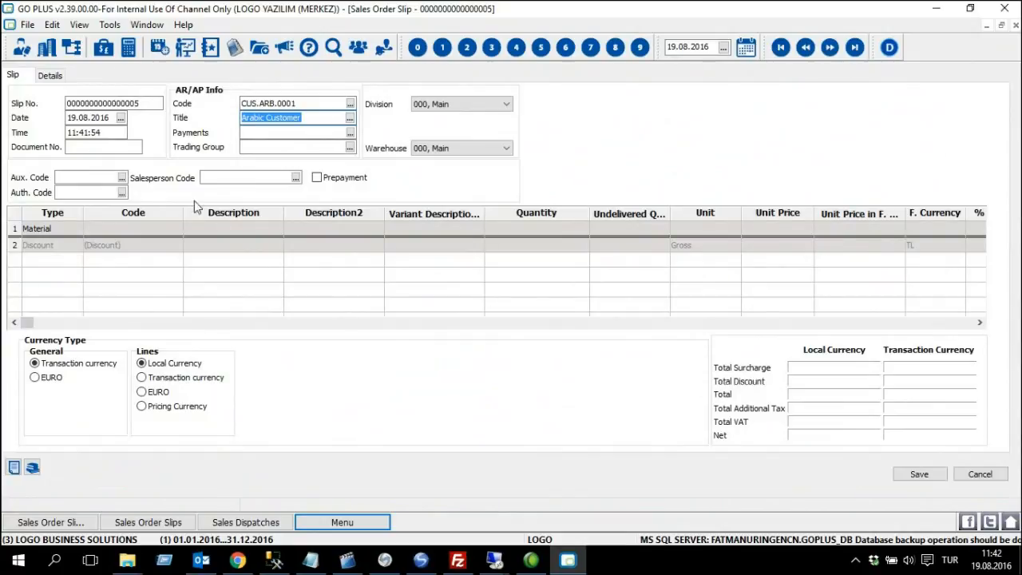
Add materials GOPLUS.INT.0001, GOPLUS.INT.0002, GOPLUS.INT.0003 and GOPLUS.INT.0004 together as lines of the Arabic Customer's order.
left_click(151, 228)
left_click(176, 229)
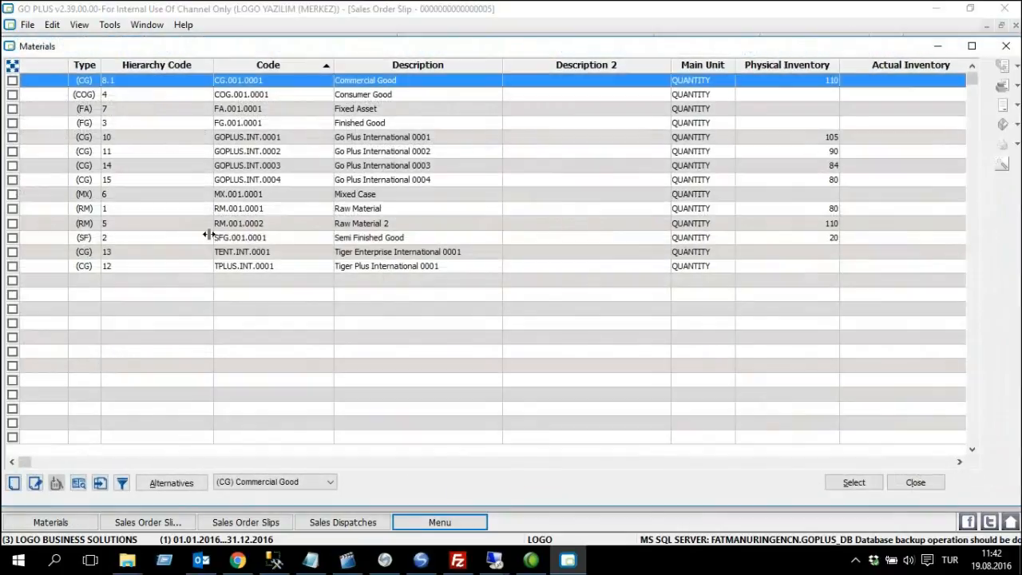
left_click(12, 137)
left_click(12, 151)
left_click(12, 165)
left_click(12, 180)
left_click(867, 483)
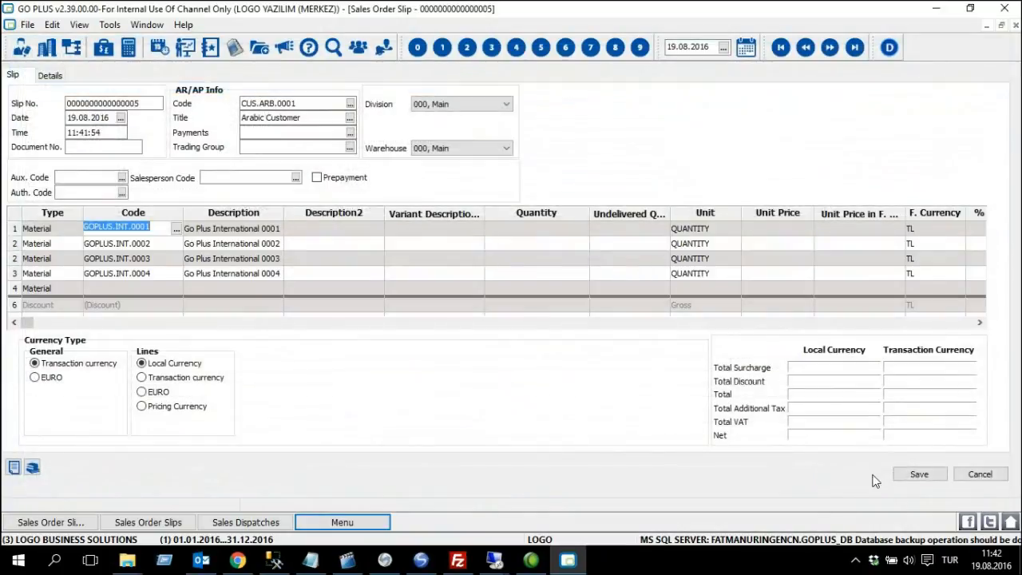
Set the quantities of the GOPLUS.INT.0001 to GOPLUS.INT.0004 order lines to 5, 5, 6 and 7 respectively.
left_click(566, 232)
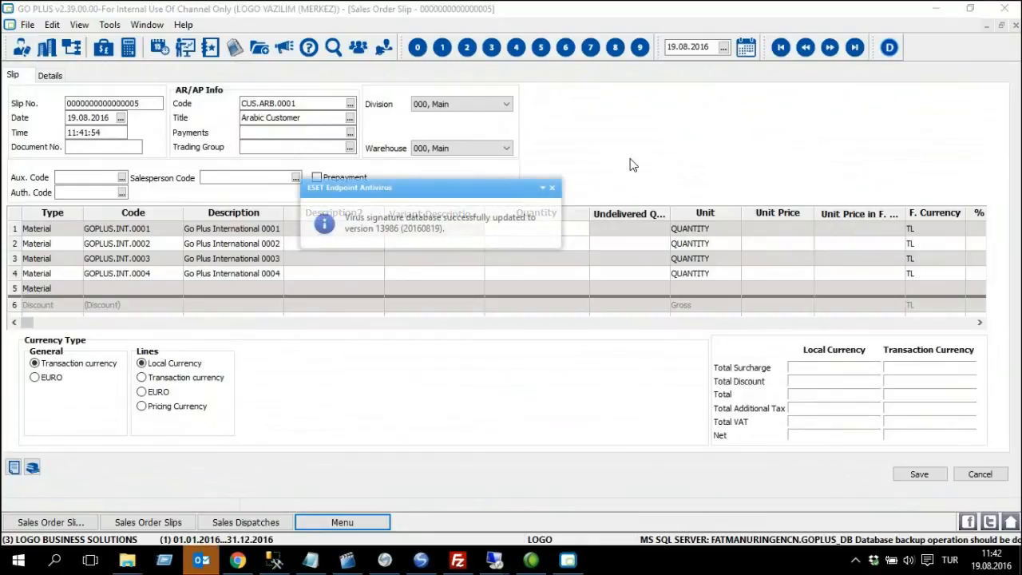
left_click(552, 191)
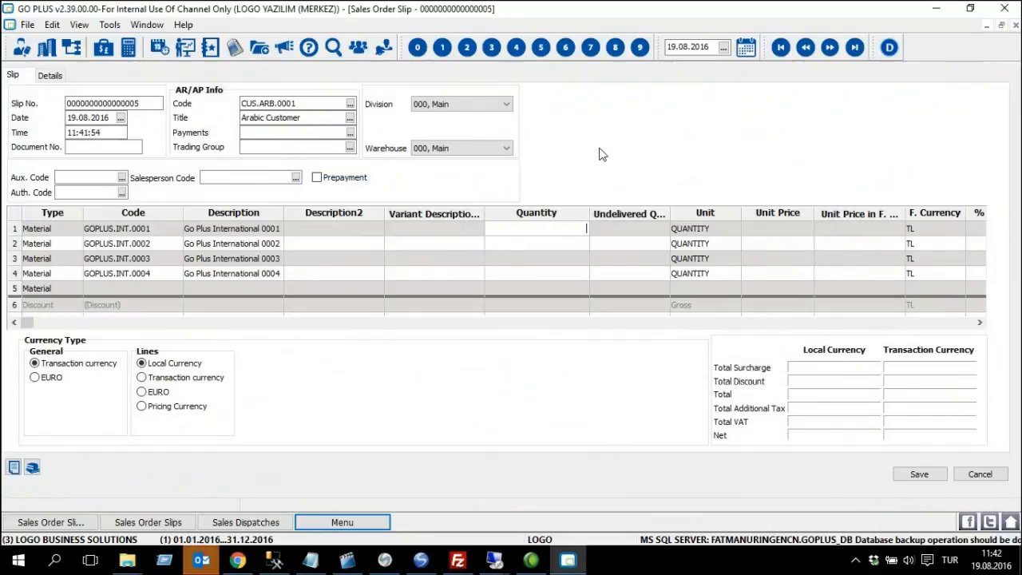
type("5")
key("Down")
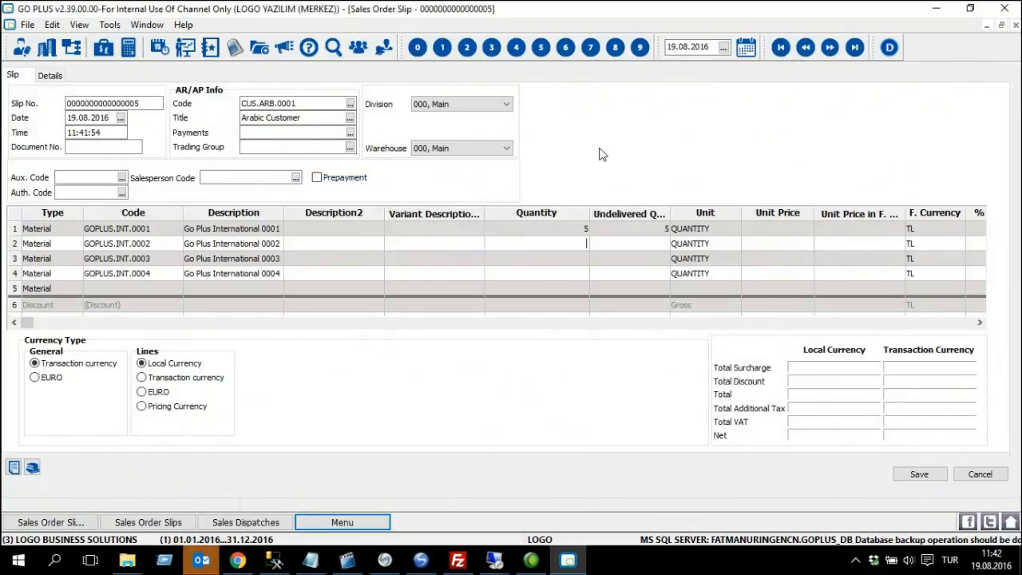
type("5")
key("Down")
type("6")
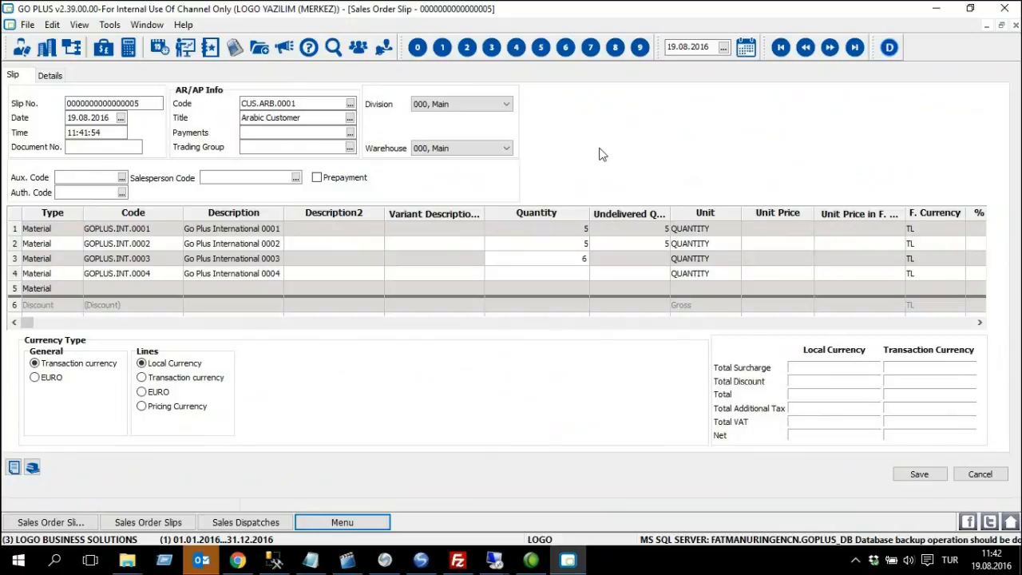
key("Down")
type("7")
key("Tab")
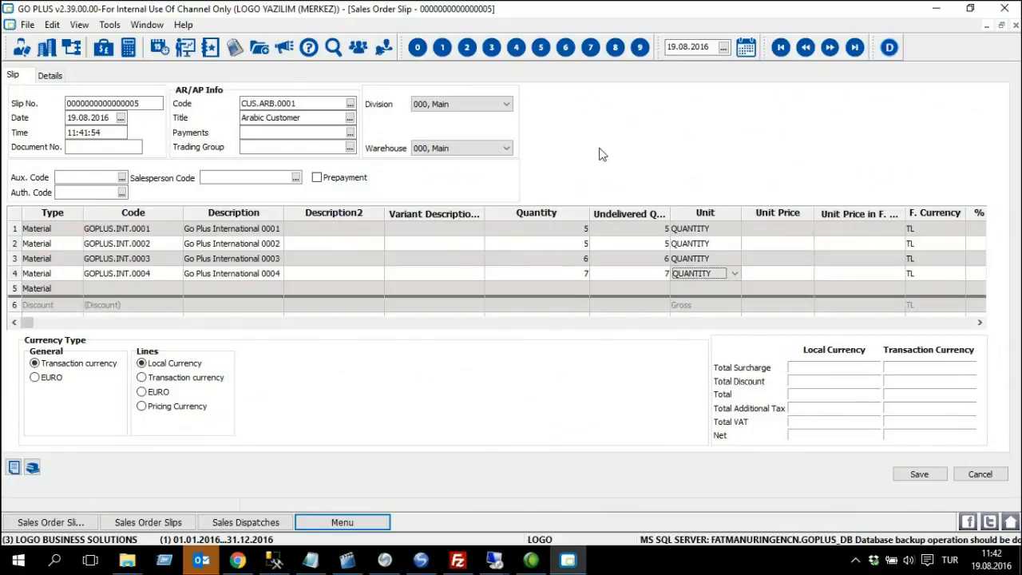
Set the unit price to 1.500 on all four material lines of the Arabic Customer's order.
left_click(798, 228)
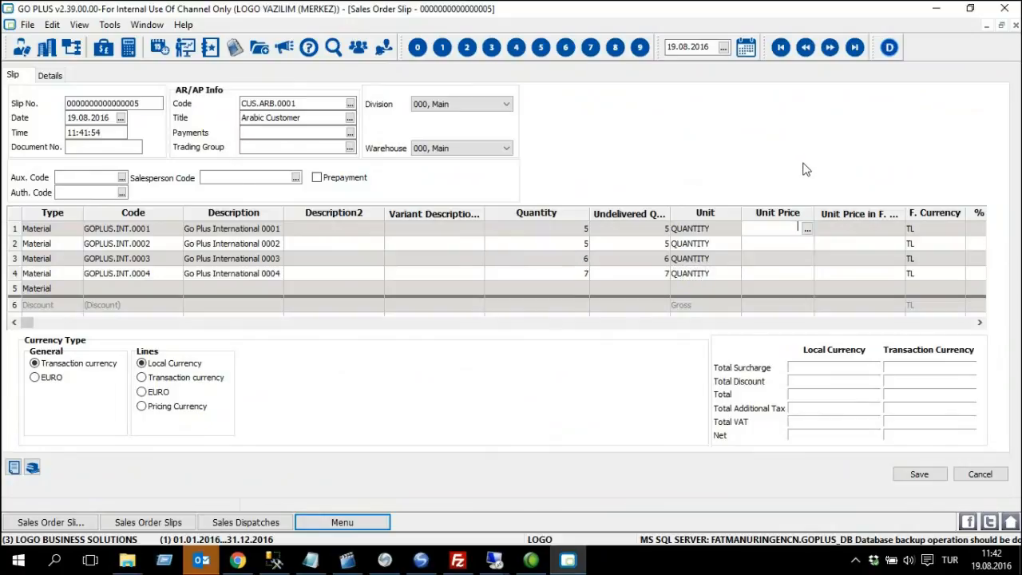
type("1500")
key("Down")
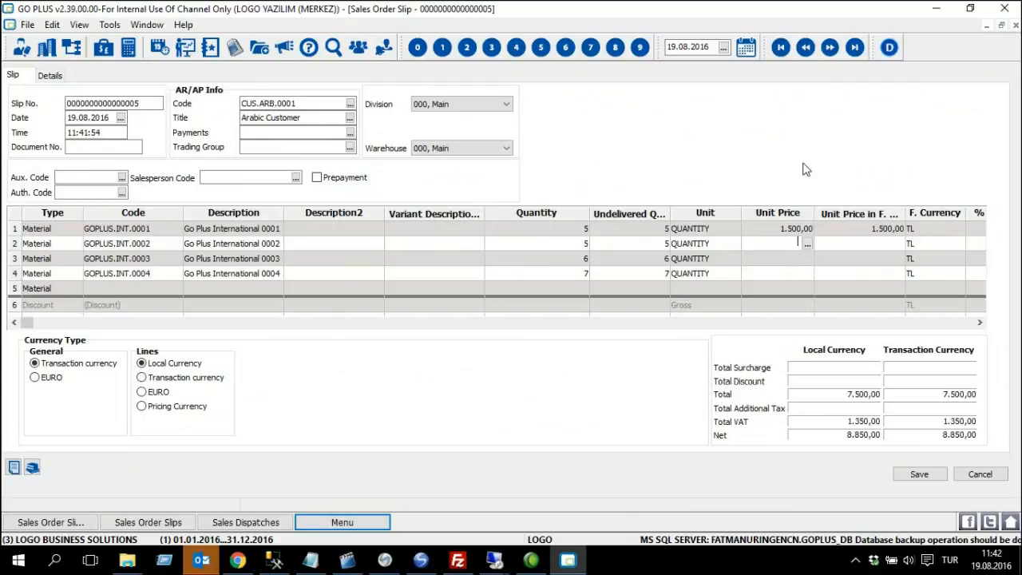
type("1500")
key("Down")
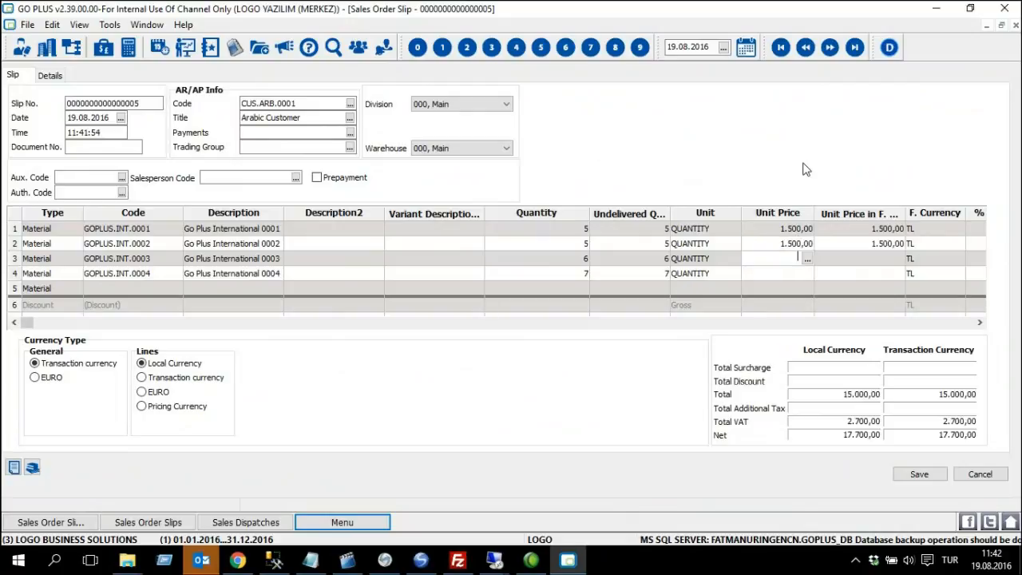
type("1.500")
key("Down")
type("1500")
key("Tab")
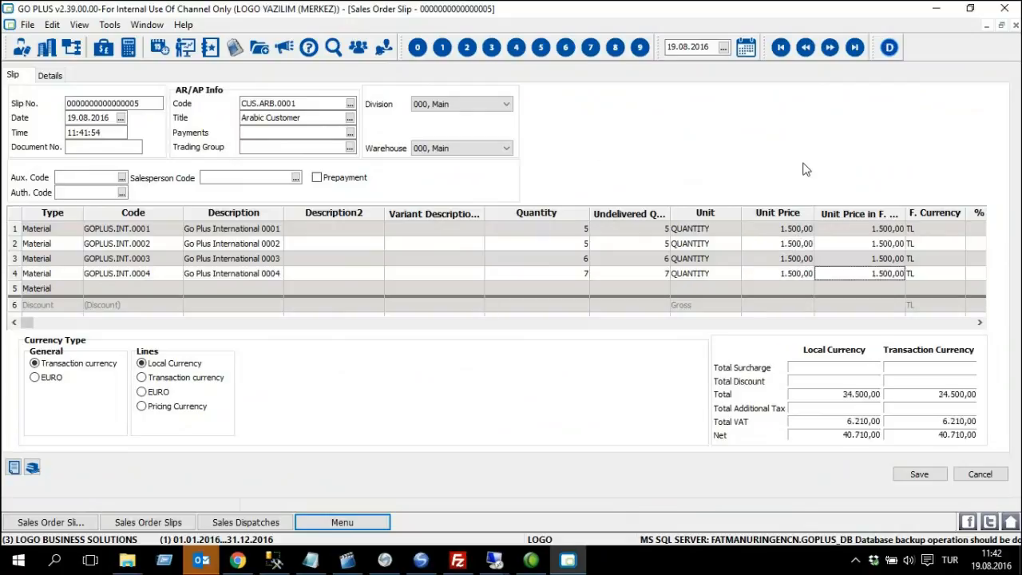
Save the Arabic Customer's four-material order and set its approval info to Deliverable.
key("ctrl+s")
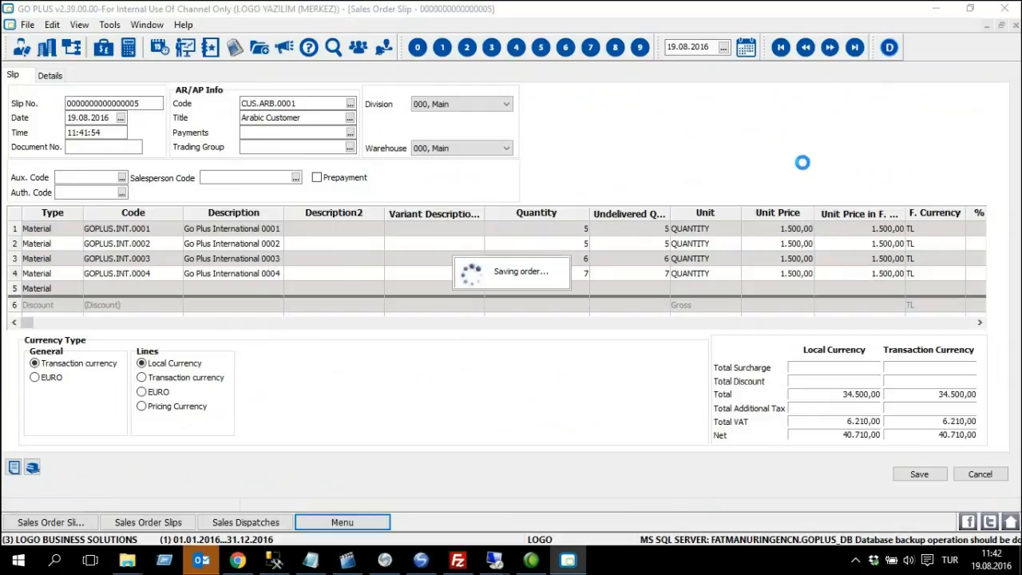
right_click(309, 155)
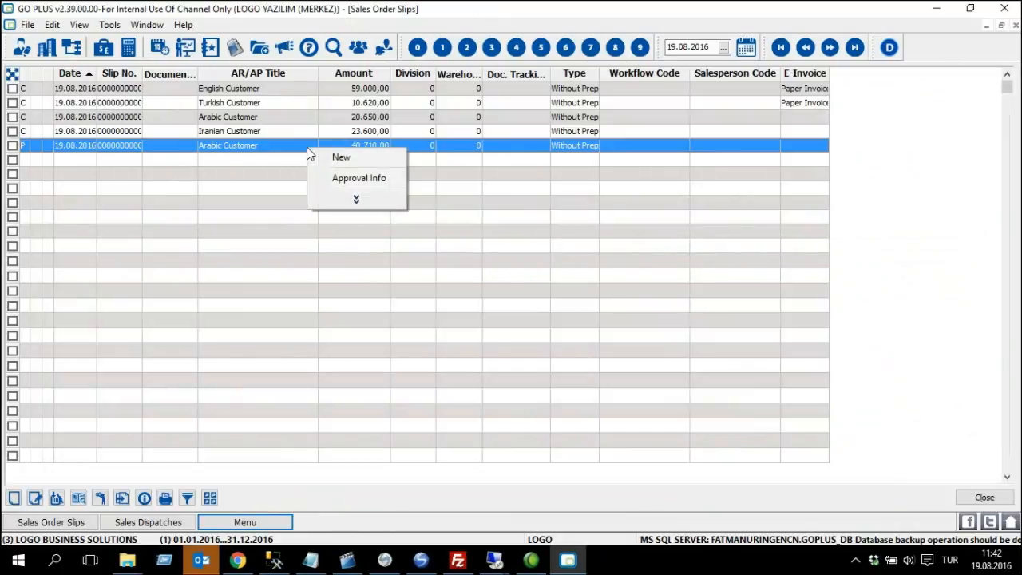
left_click(399, 184)
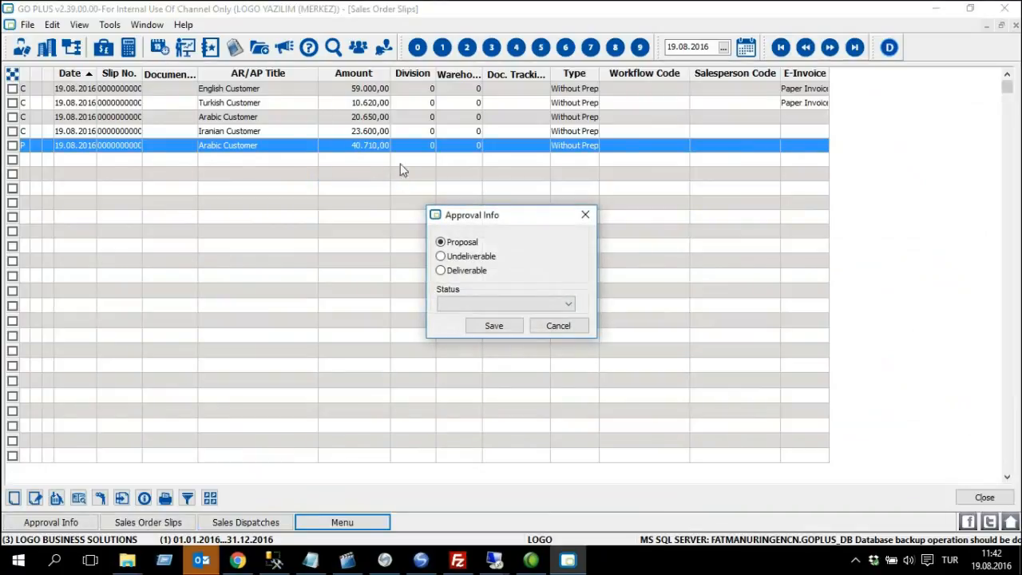
left_click(475, 271)
left_click(506, 327)
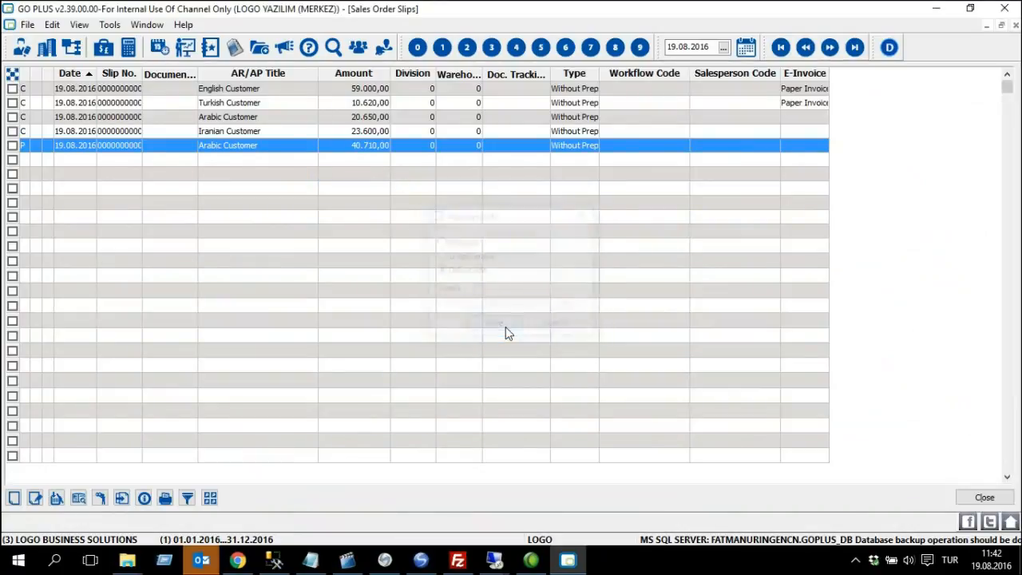
Deliver the Arabic Customer's new order as a wholesale dispatch and check the quantities and unit prices of its lines.
right_click(410, 150)
left_click(497, 206)
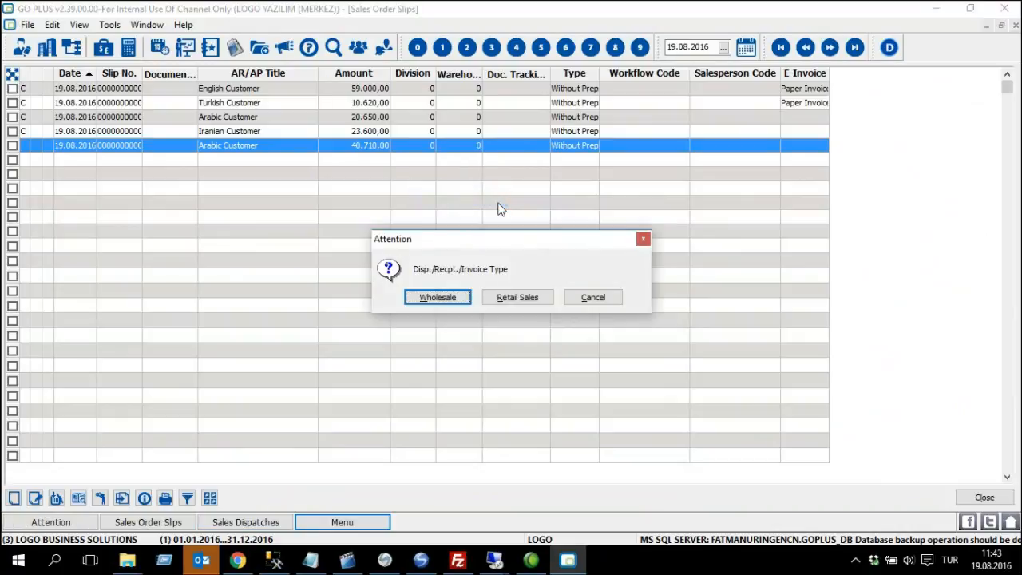
left_click(454, 298)
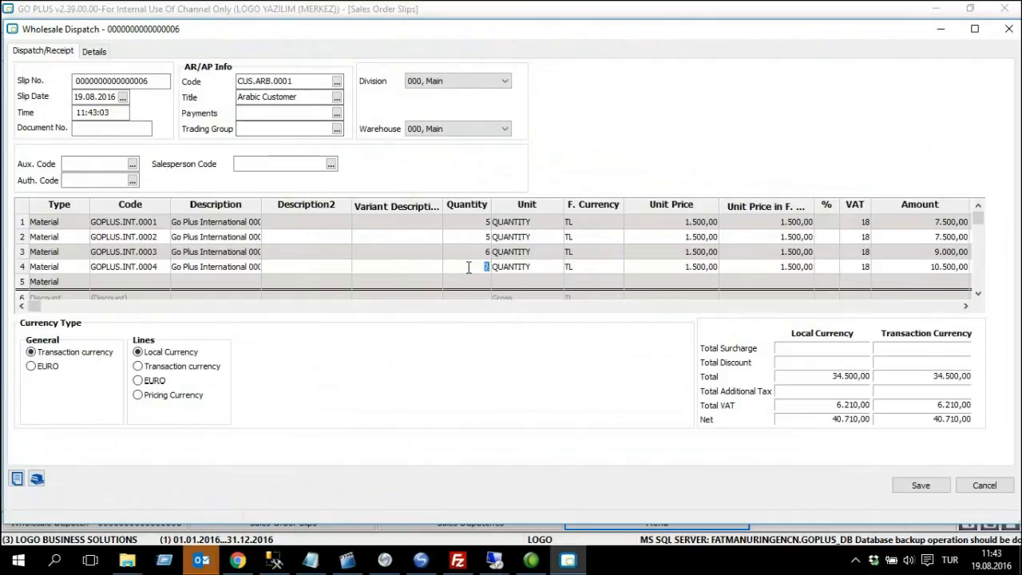
left_click(474, 238)
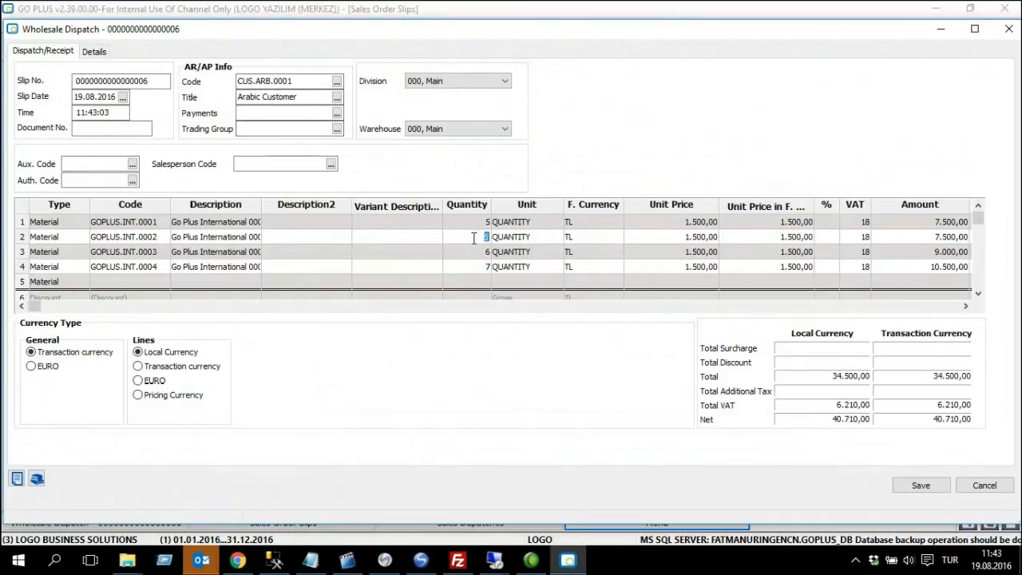
left_click(658, 222)
left_click(658, 235)
left_click(659, 252)
Delete the GOPLUS.INT.0004 and GOPLUS.INT.0003 lines from the wholesale dispatch and save it.
left_click(660, 267)
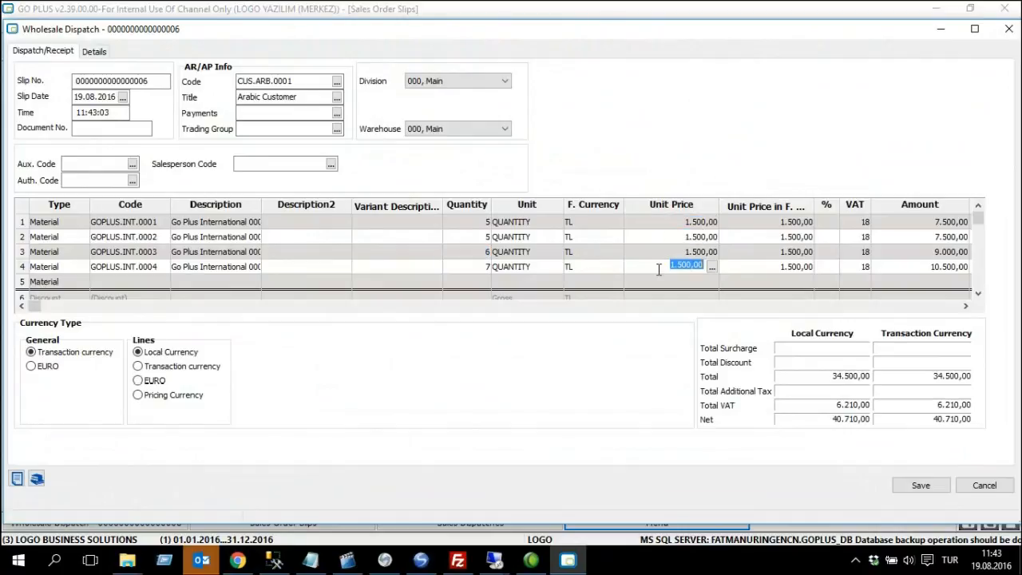
key("ctrl+Delete")
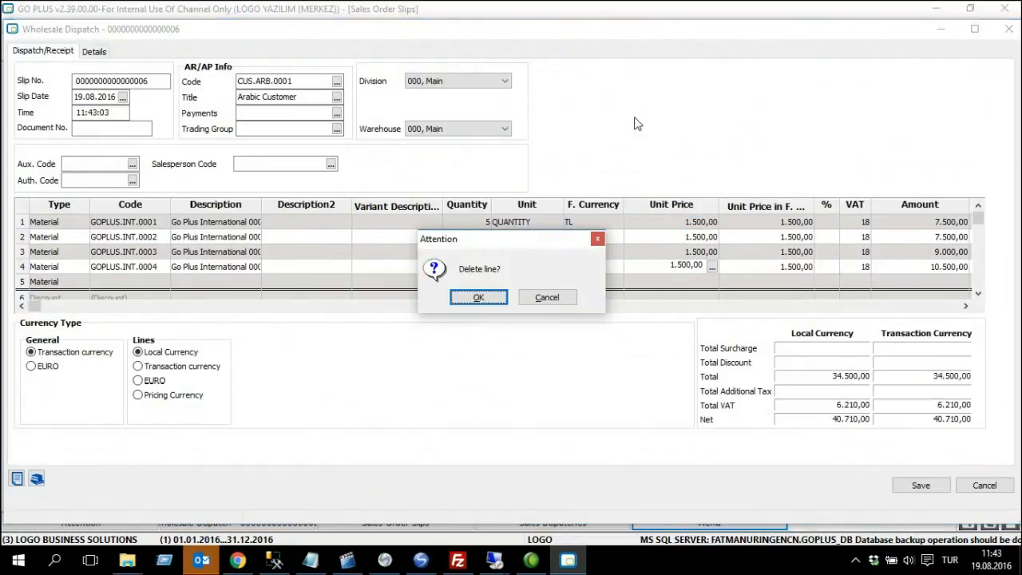
key("Return")
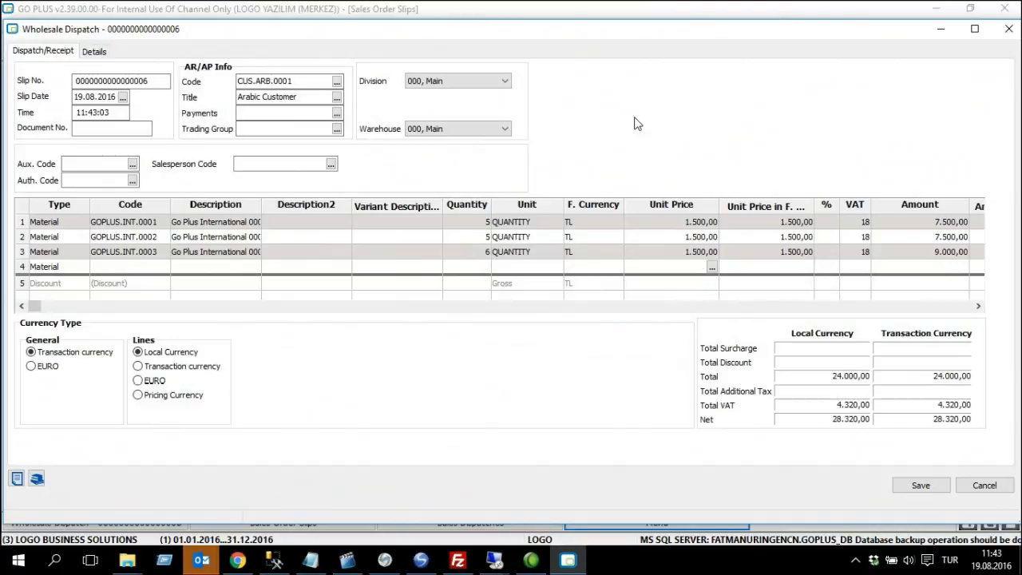
key("Up")
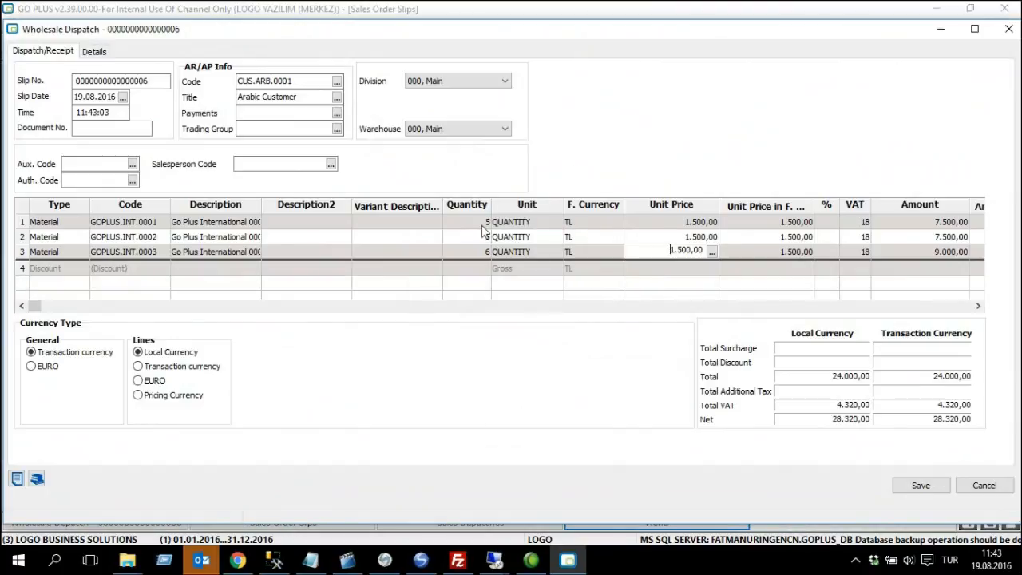
left_click(471, 252)
key("ctrl+Delete")
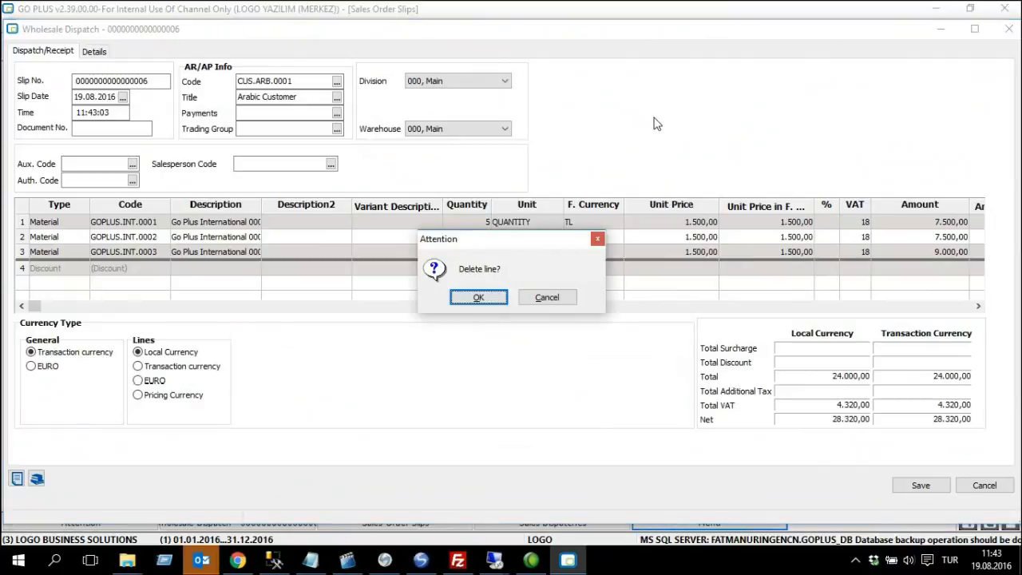
key("Return")
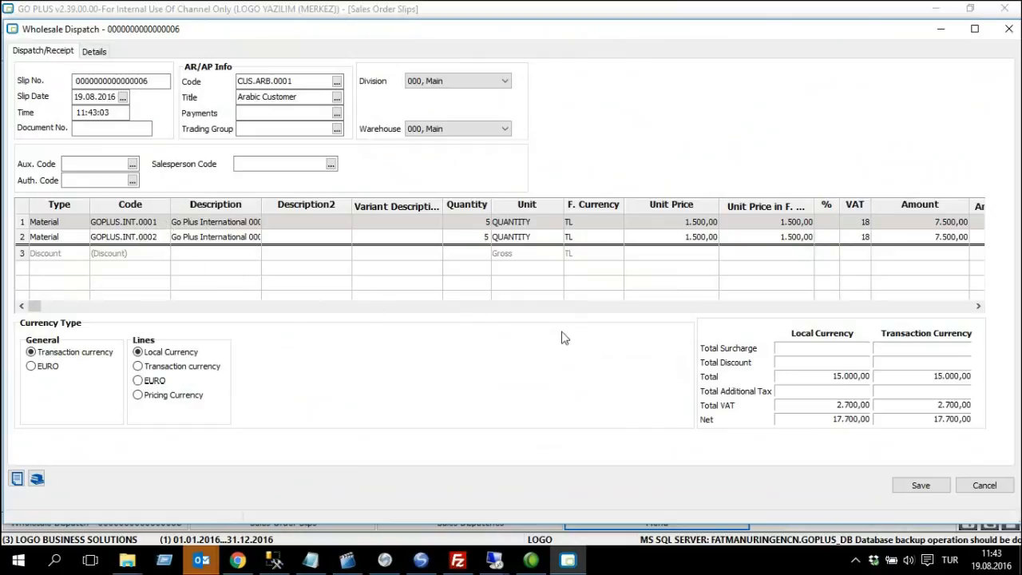
left_click(905, 489)
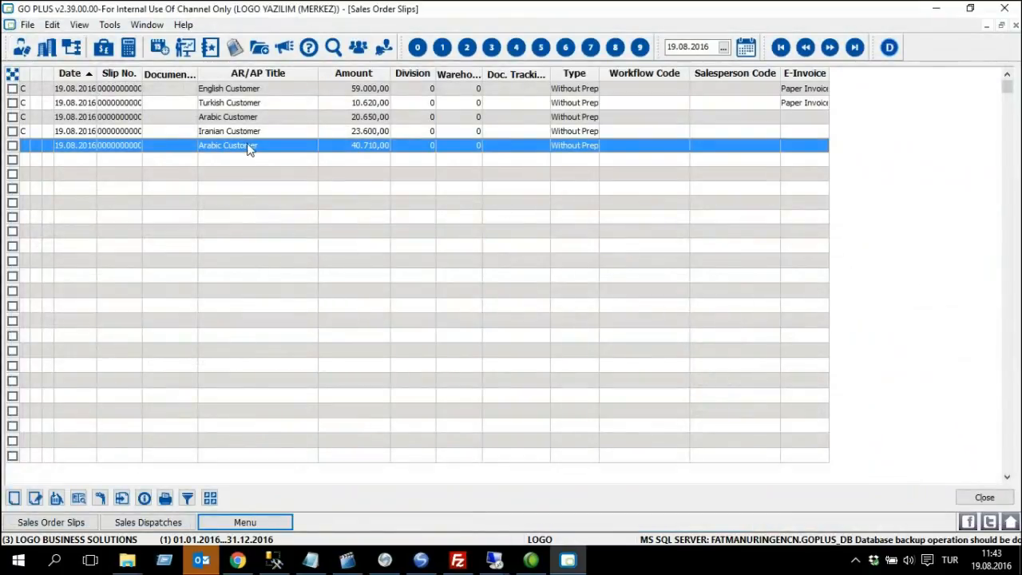
Open the Arabic Customer's newest wholesale dispatch for viewing from the sales dispatches list.
left_click(144, 523)
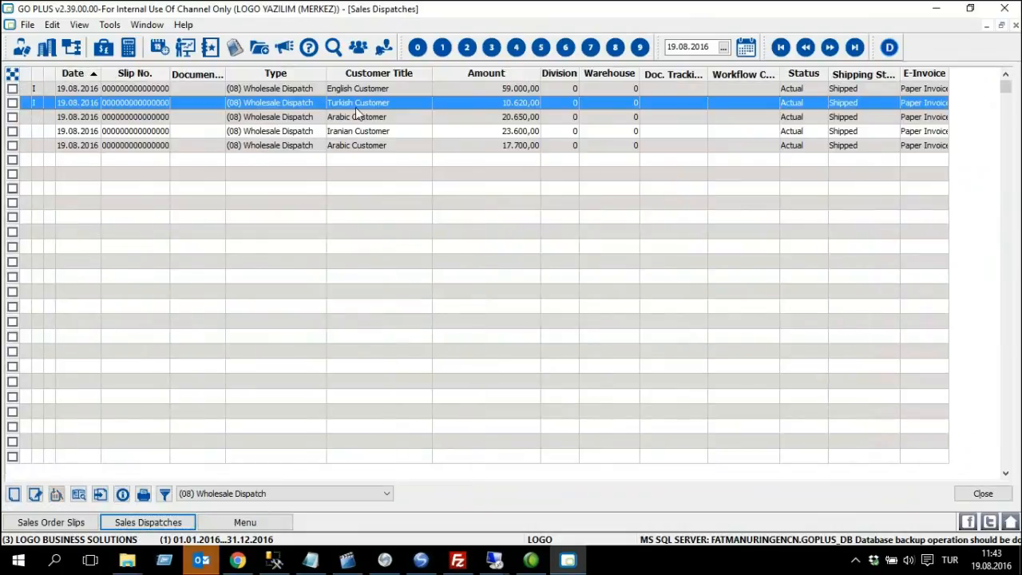
left_click(382, 149)
right_click(387, 150)
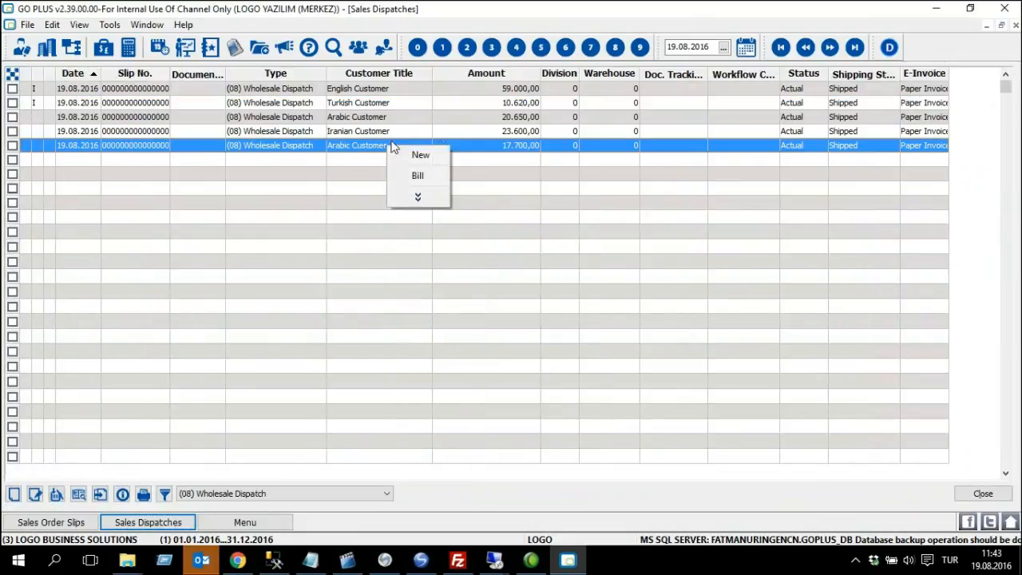
left_click(435, 199)
left_click(452, 72)
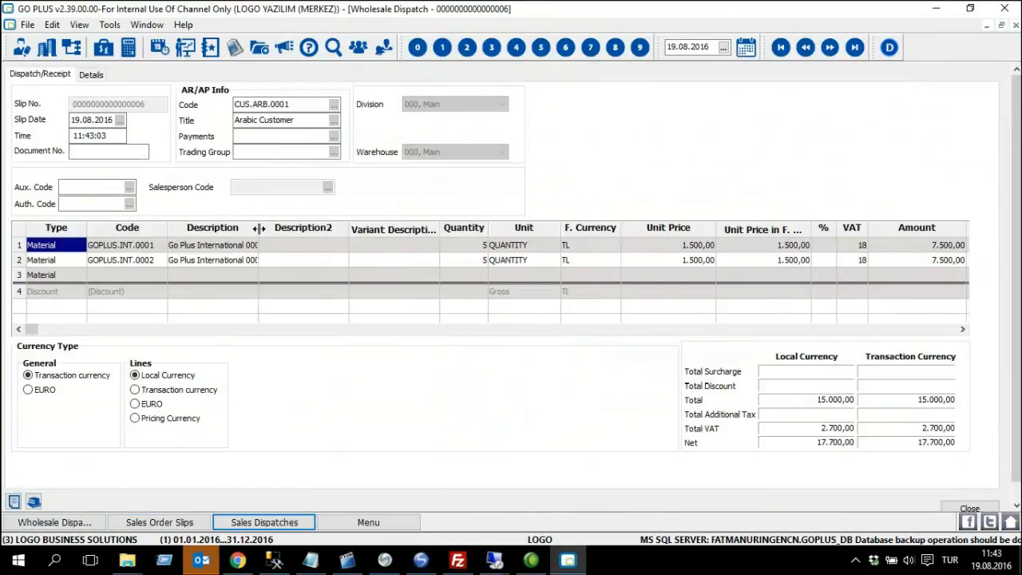
Widen the Description column, examine the quantities and unit prices of both dispatched materials, and close the dispatch.
double_click(258, 228)
left_click(512, 248)
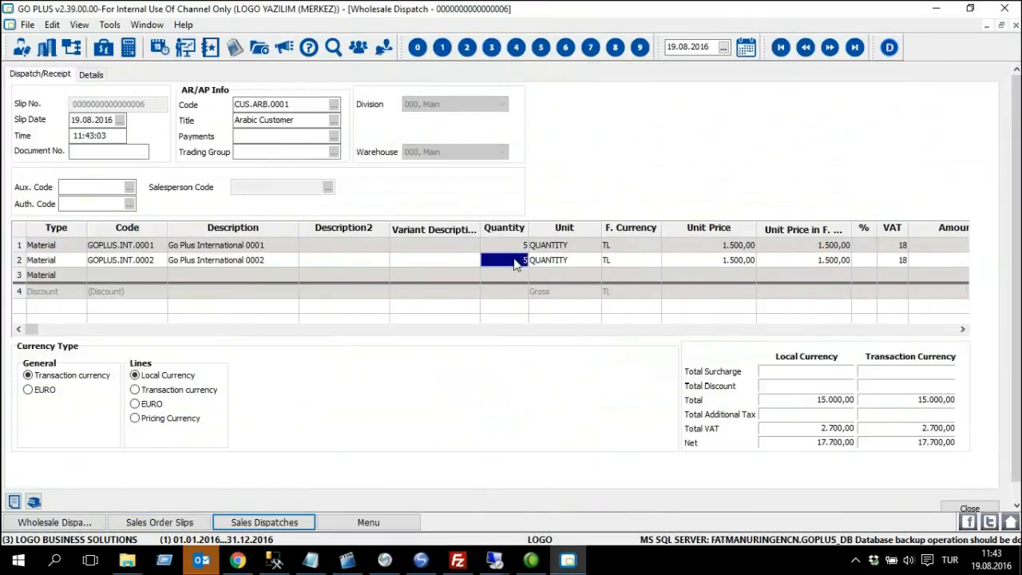
left_click(687, 244)
left_click(694, 262)
left_click(789, 247)
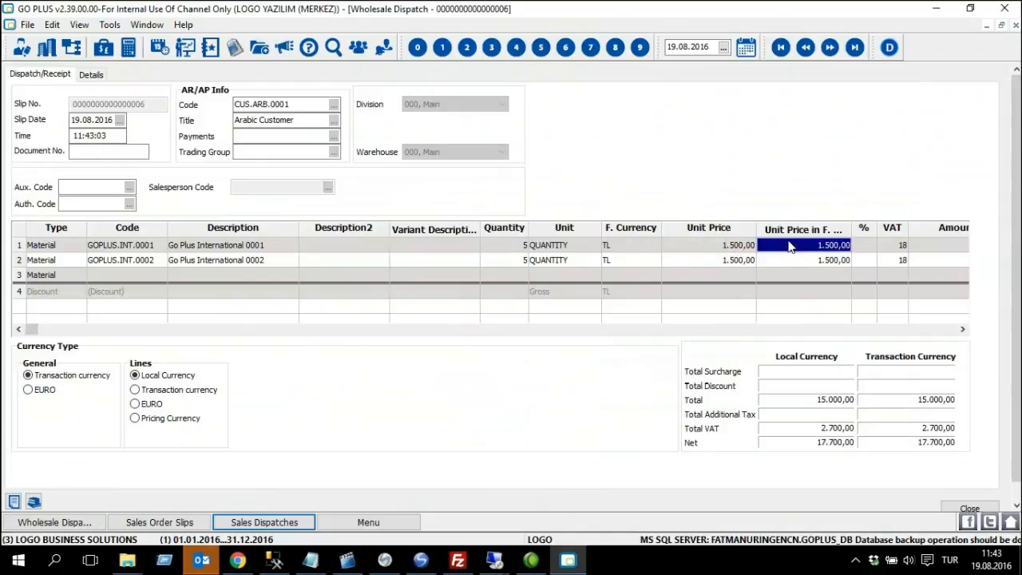
left_click(793, 263)
left_click(503, 248)
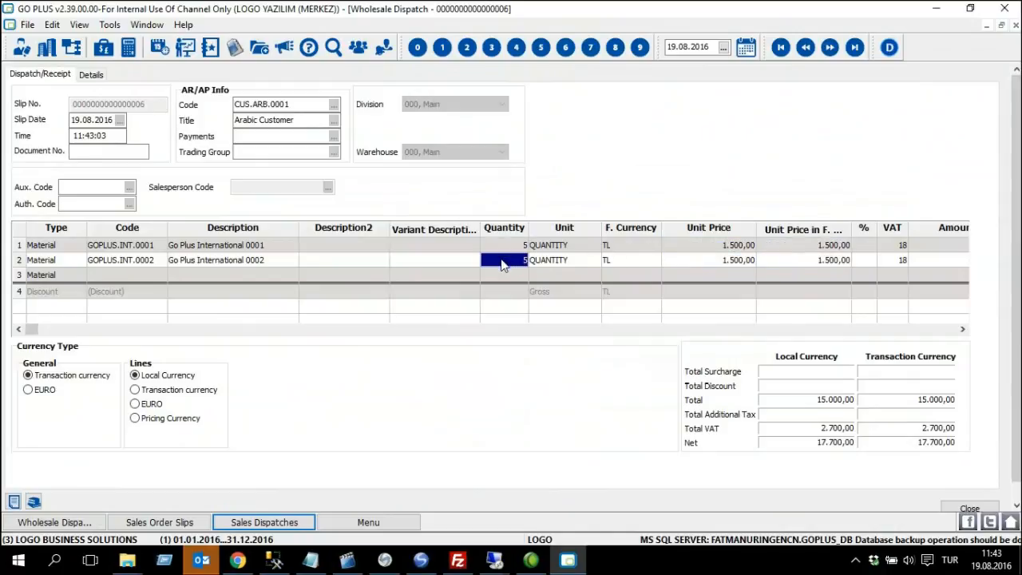
left_click(511, 246)
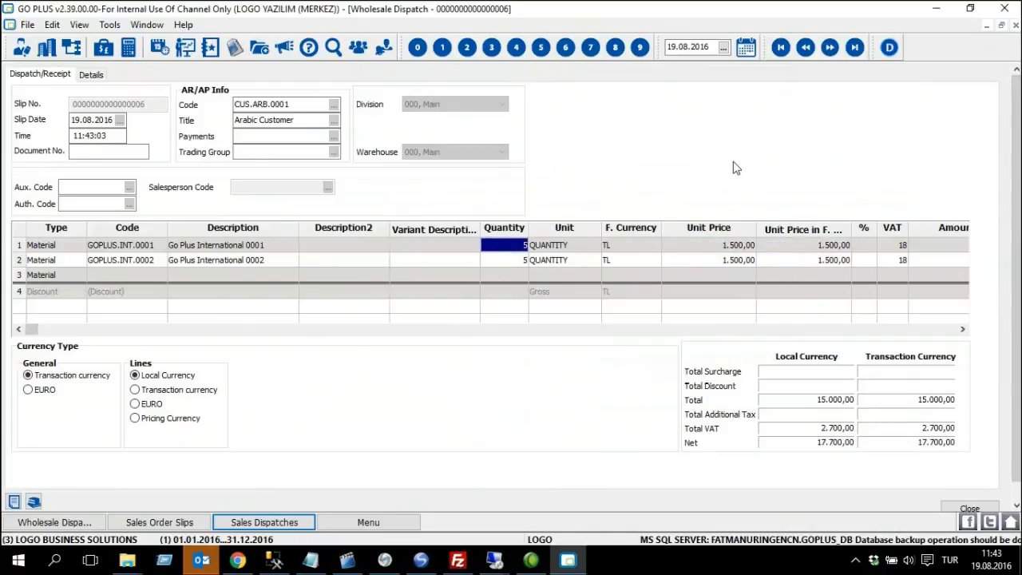
left_click(964, 509)
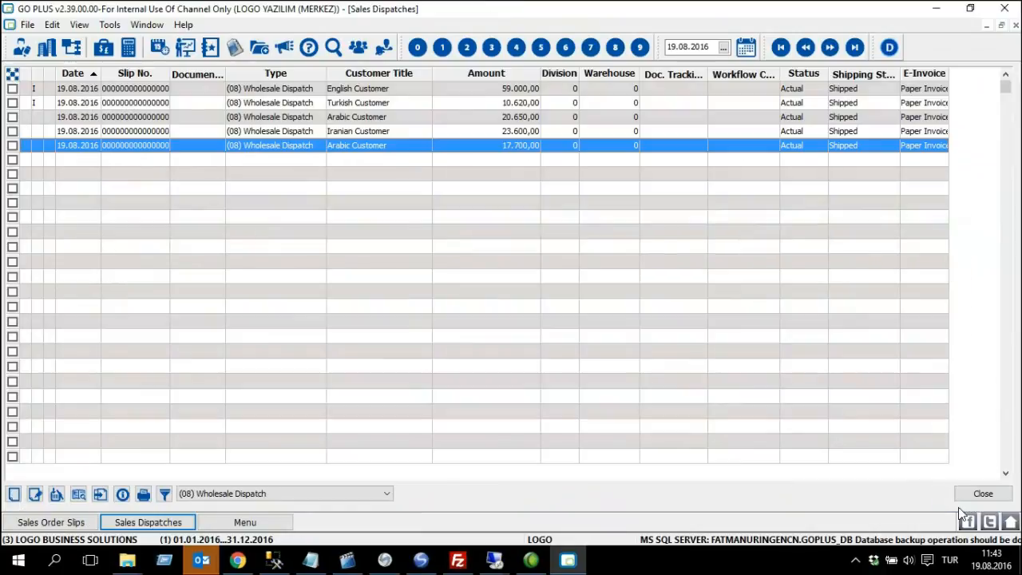
Open the Arabic Customer's four-material sales order slip for viewing and widen its Undelivered Quantity column.
left_click(70, 523)
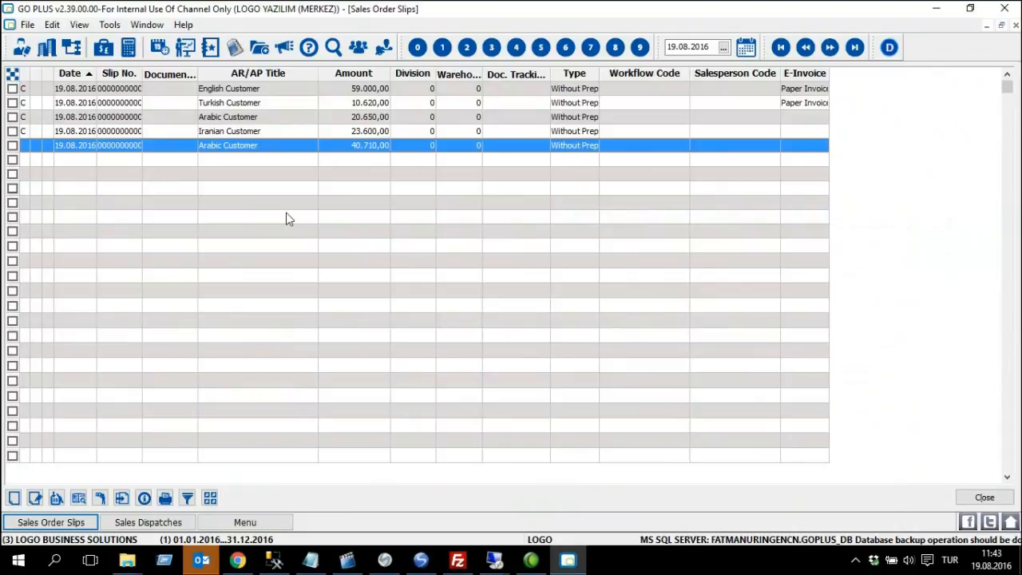
right_click(288, 151)
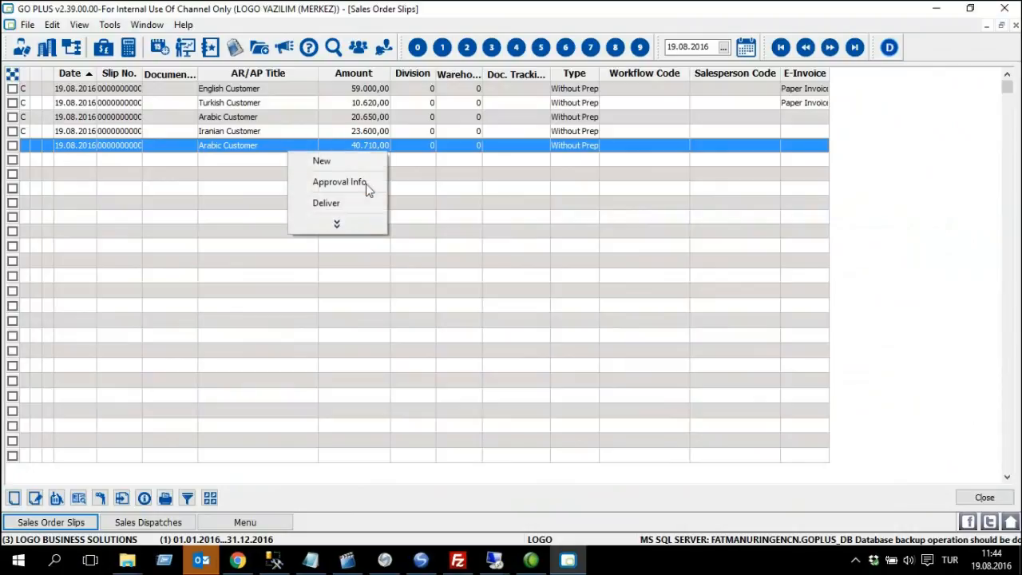
left_click(364, 228)
left_click(376, 75)
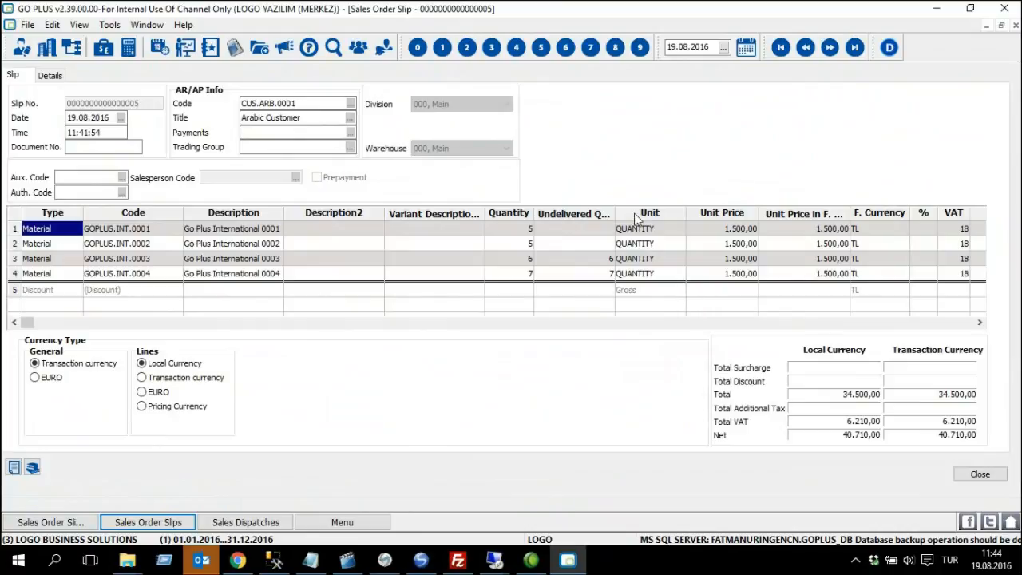
left_click_drag(616, 213, 720, 213)
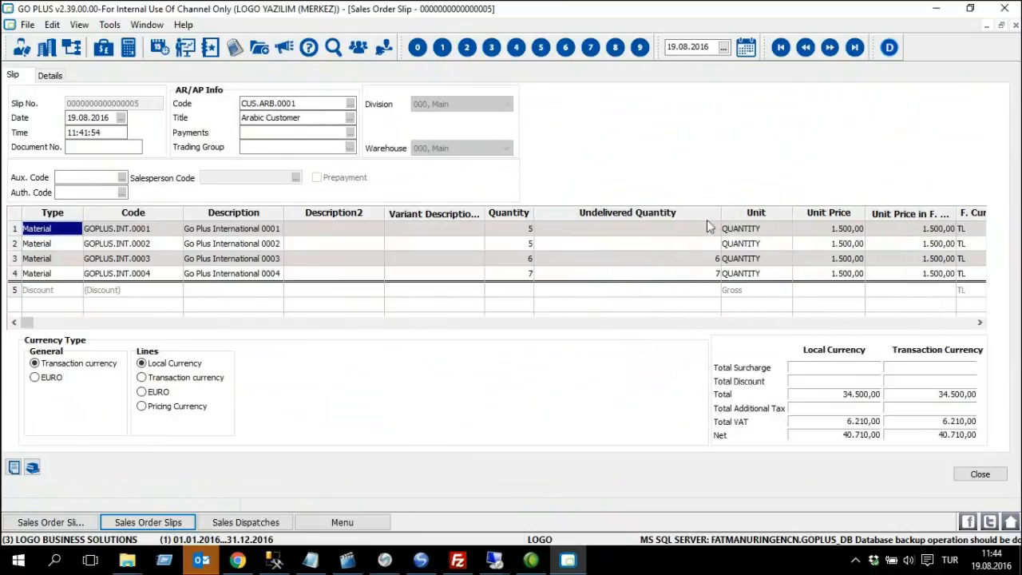
Compare the ordered and undelivered quantities of materials GOPLUS.INT.0001 to GOPLUS.INT.0004 on the Arabic Customer's order.
left_click(615, 261)
left_click(636, 275)
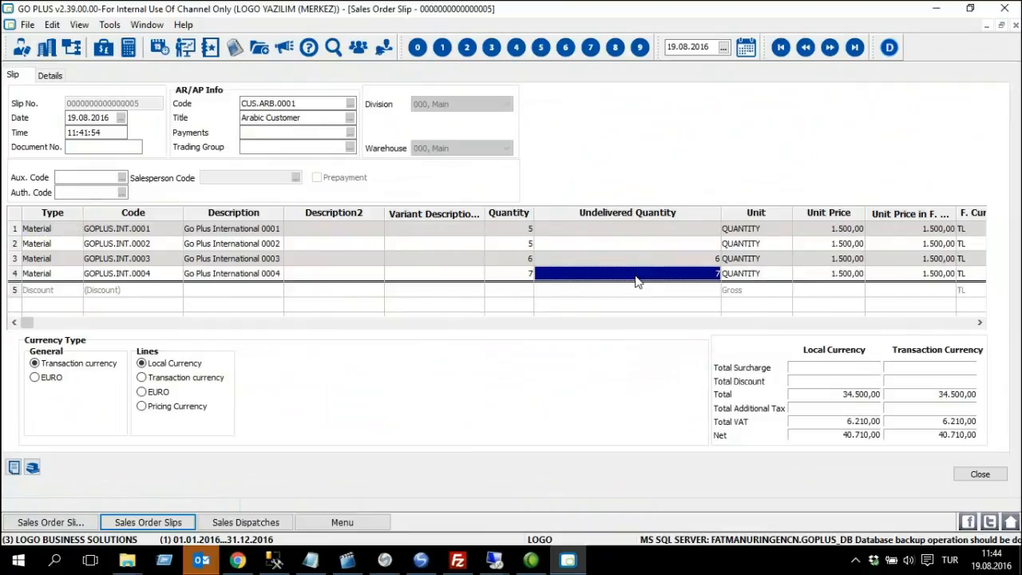
left_click(209, 262)
left_click(212, 273)
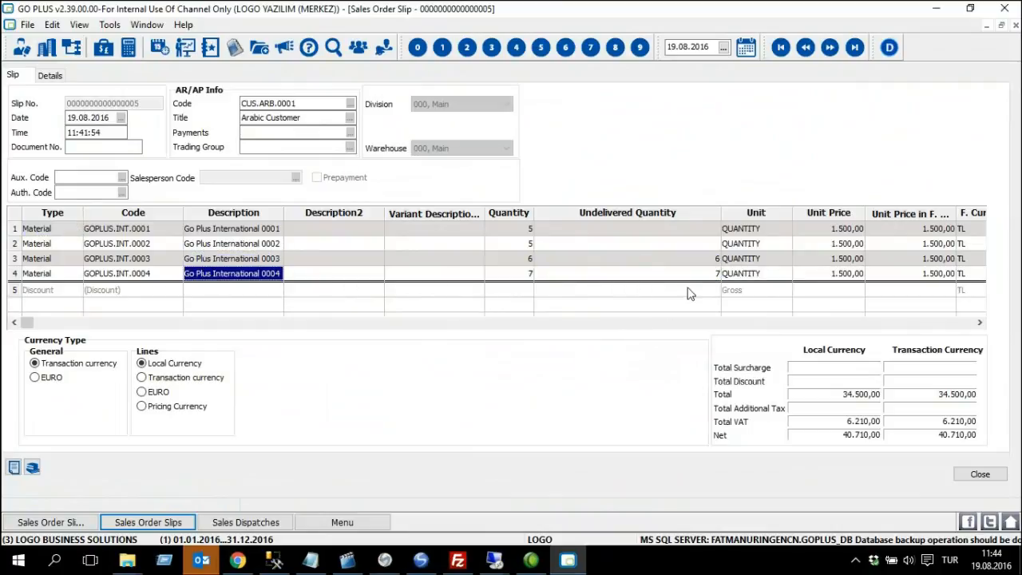
left_click(616, 229)
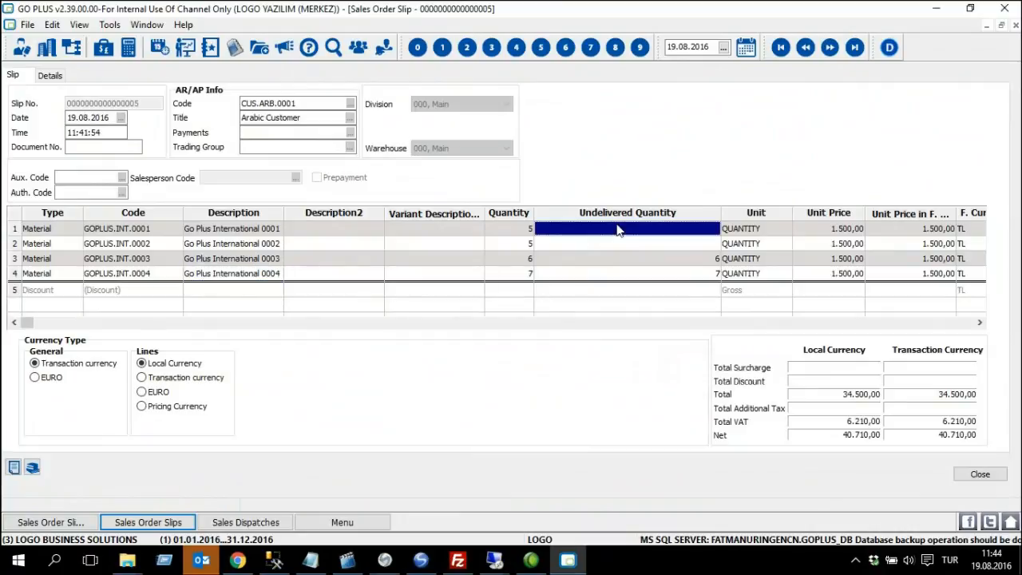
left_click(557, 247)
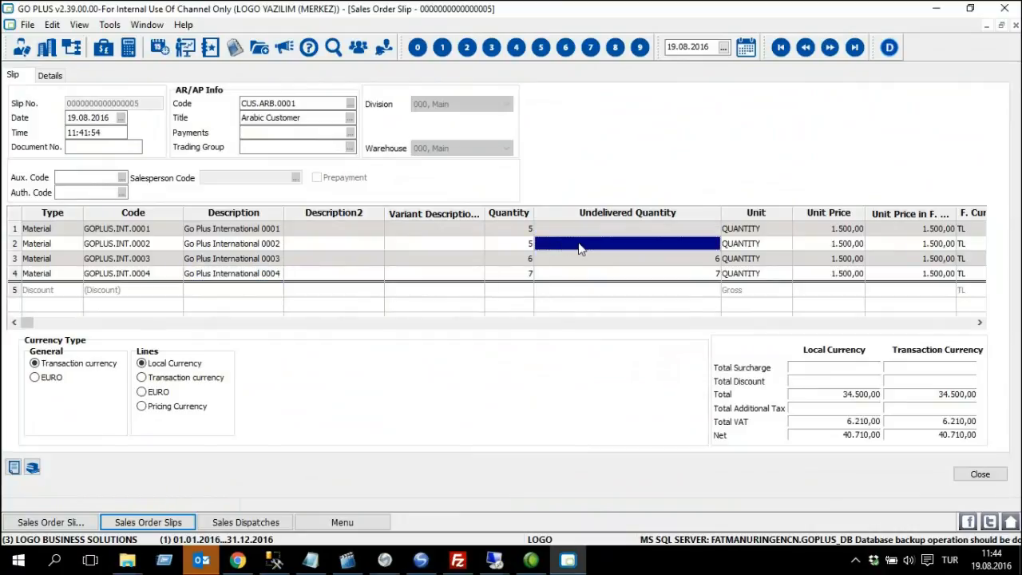
left_click(133, 231)
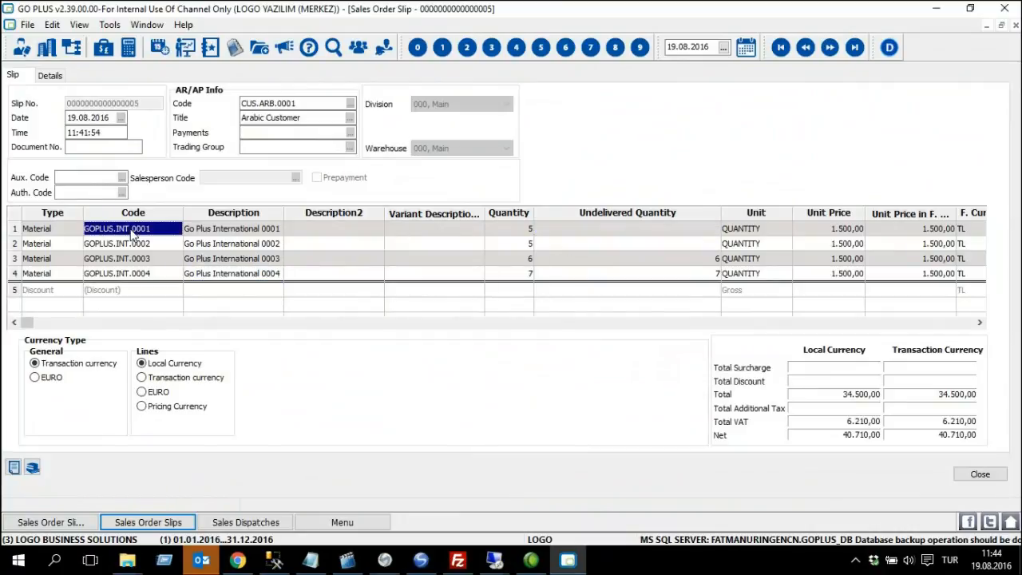
left_click(144, 248)
left_click(667, 231)
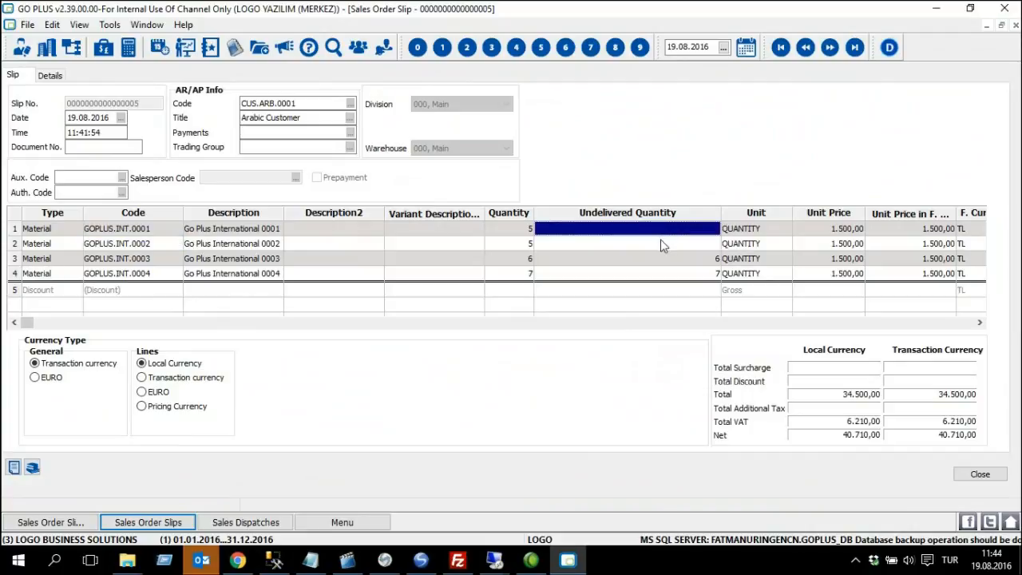
left_click(666, 244)
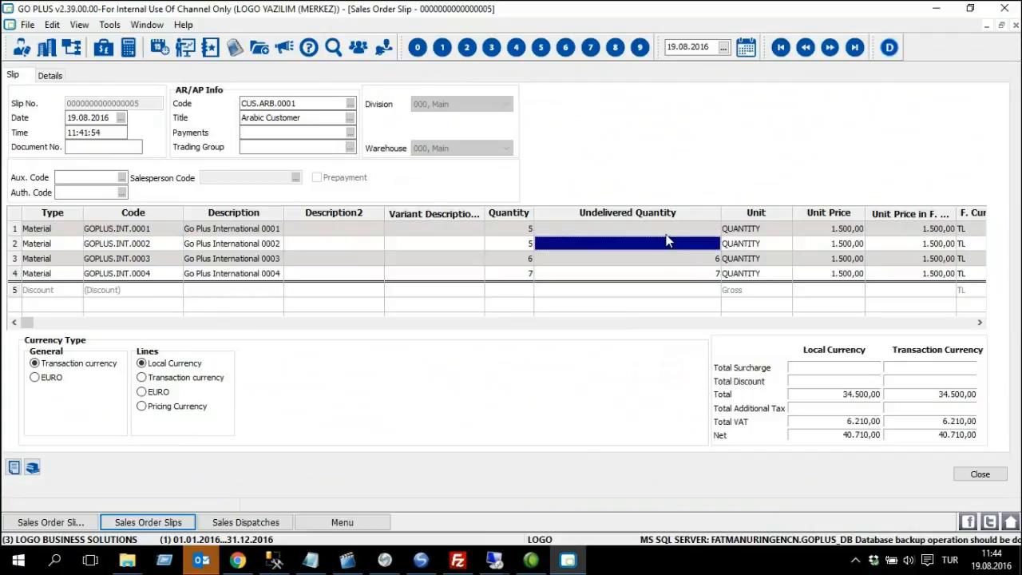
left_click(569, 259)
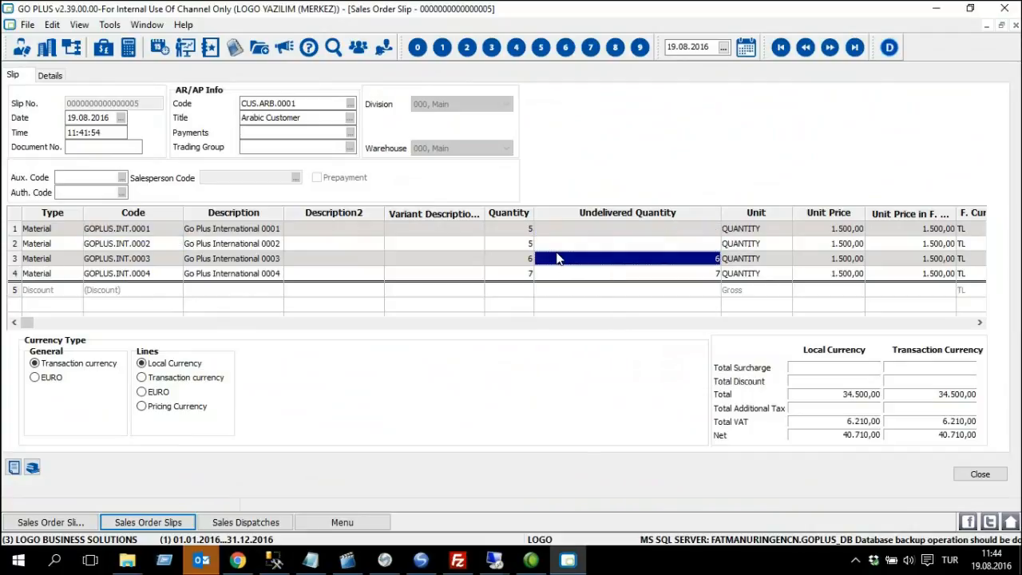
left_click(504, 260)
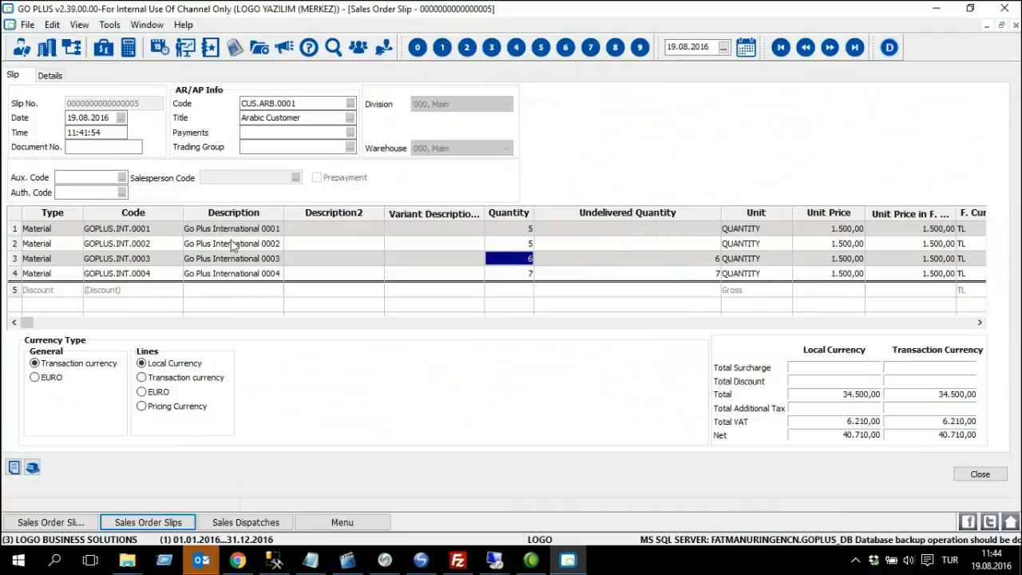
Check the undelivered quantities of materials GOPLUS.INT.0003 and GOPLUS.INT.0004 on the Arabic Customer's order, and close the slip.
left_click(169, 260)
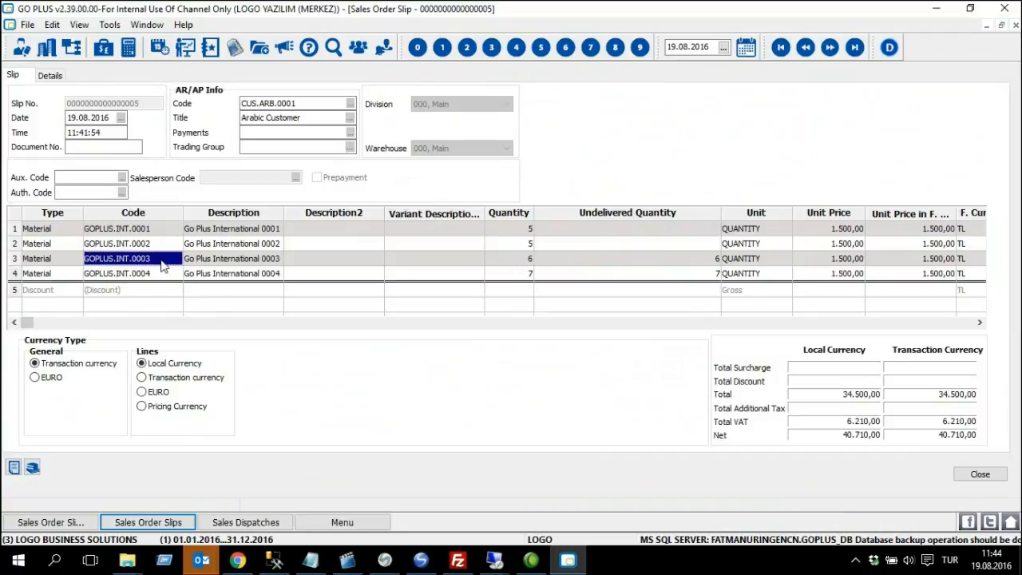
left_click(168, 275)
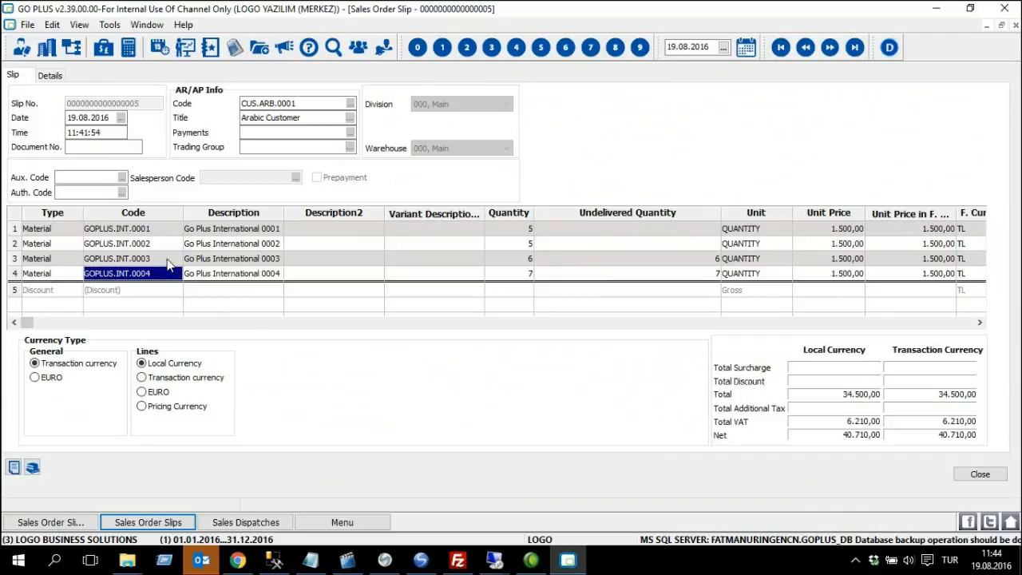
left_click(167, 259)
left_click(166, 273)
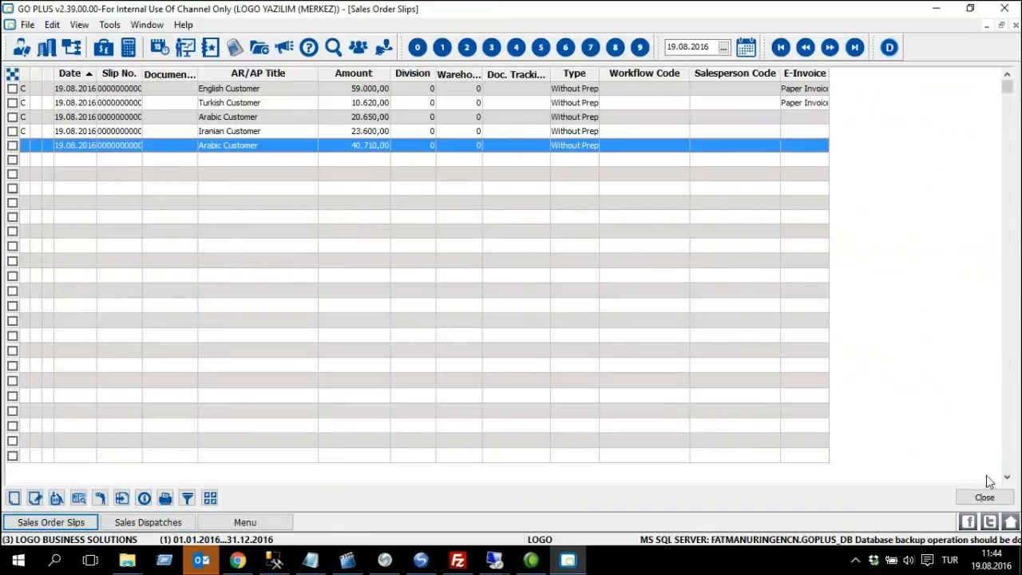
left_click(982, 476)
Deliver the remaining materials of the Arabic Customer's order as a wholesale dispatch and save it.
right_click(300, 154)
left_click(380, 216)
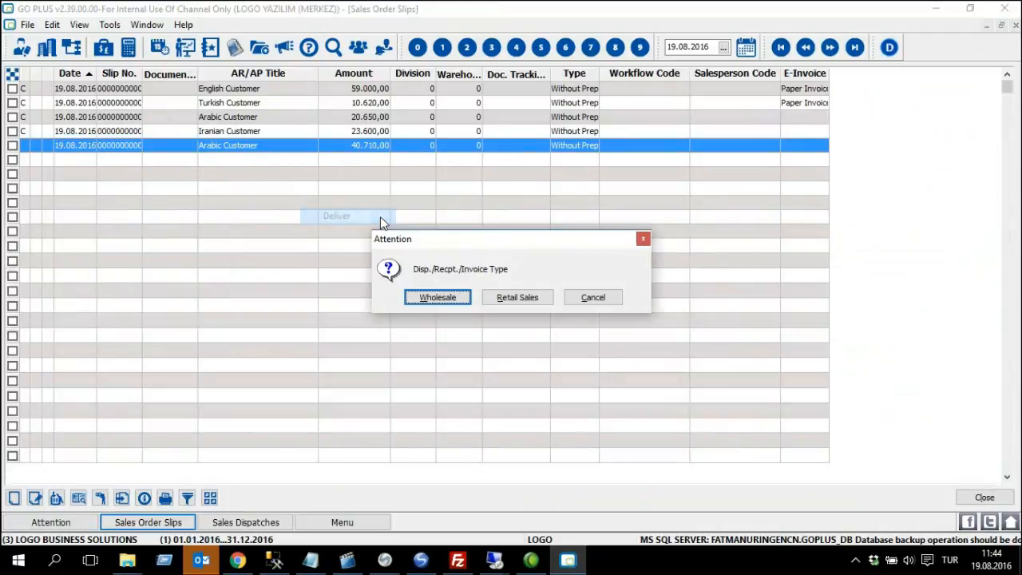
left_click(465, 296)
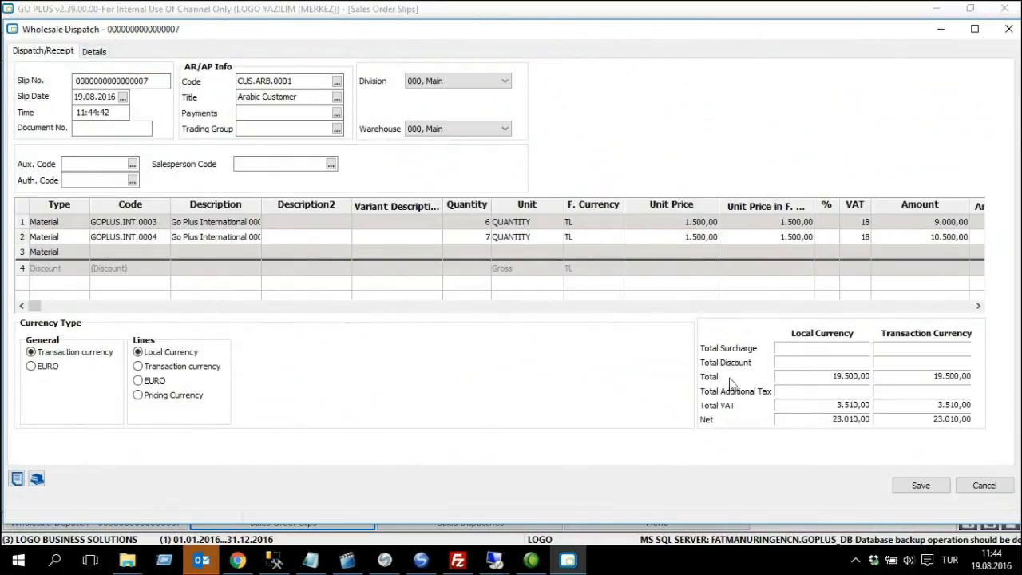
left_click(924, 486)
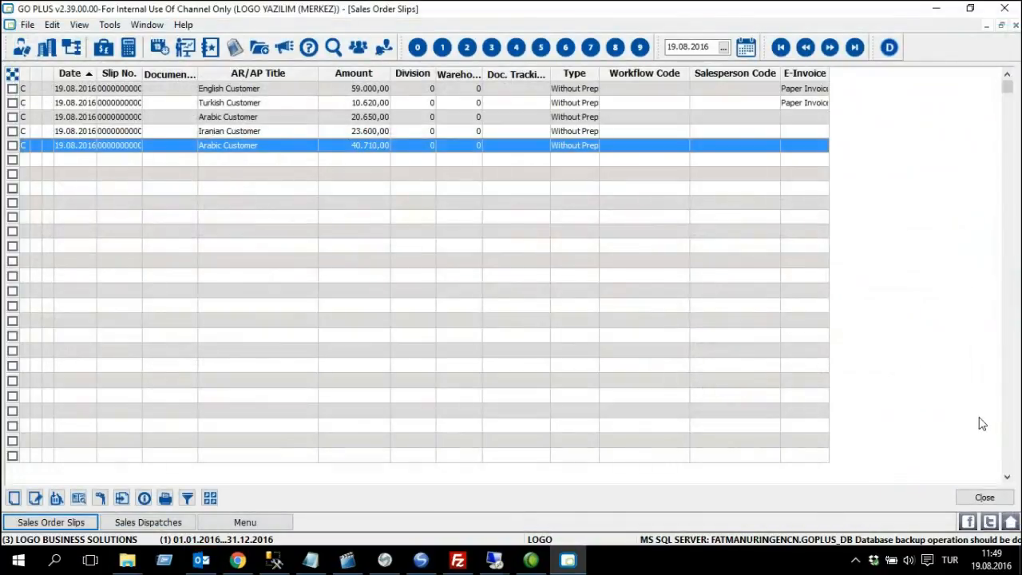
Create a new sales order slip for the Iranian Customer, code CUS.IRN.0001.
right_click(337, 173)
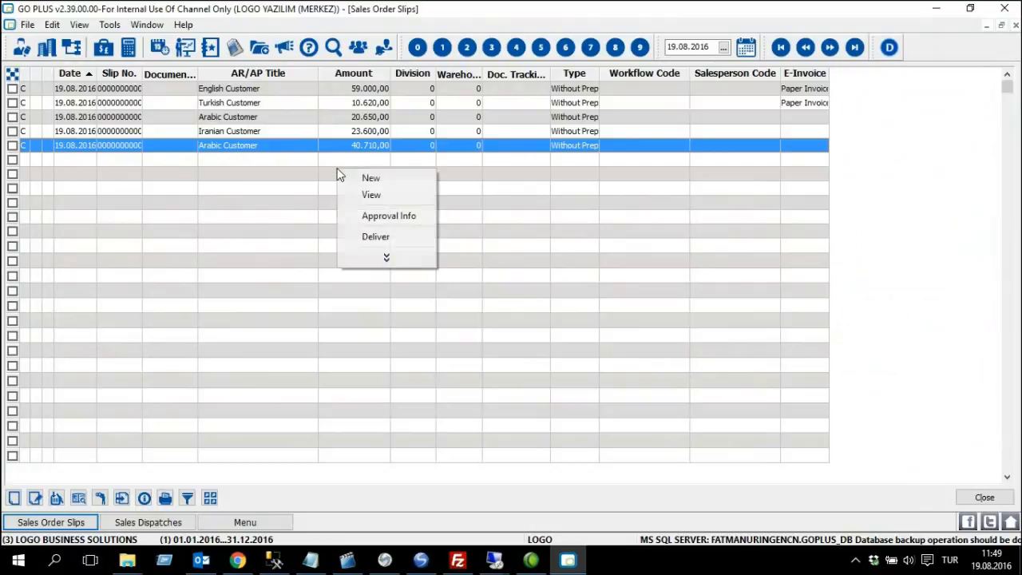
left_click(420, 178)
double_click(308, 103)
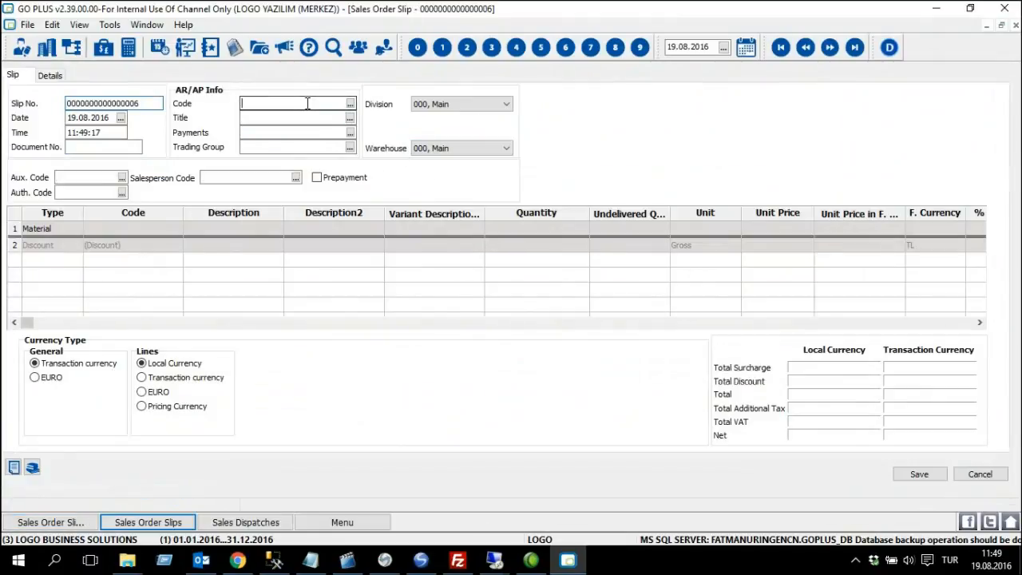
scroll(307, 103, "down", 5)
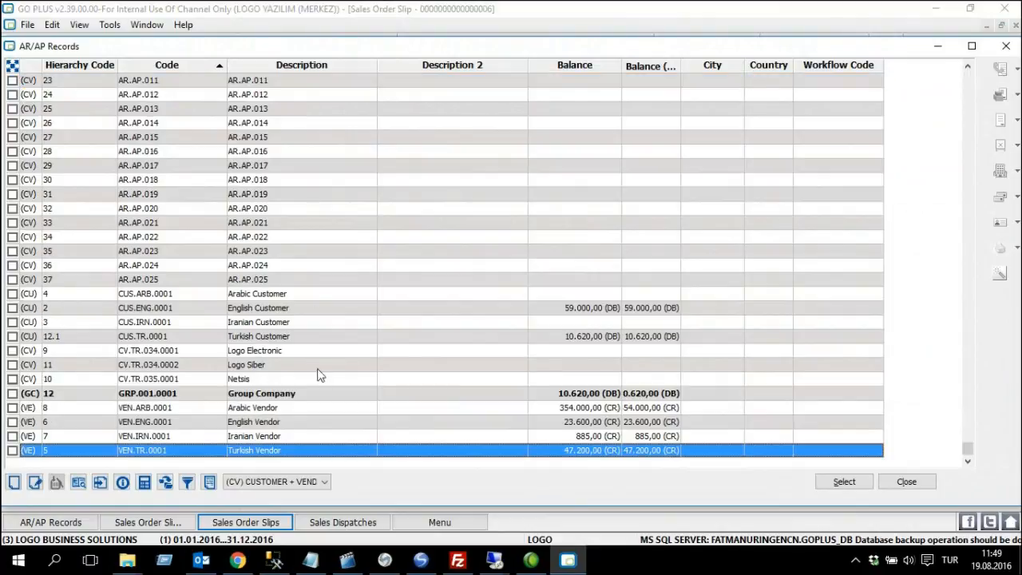
double_click(313, 323)
left_click(474, 299)
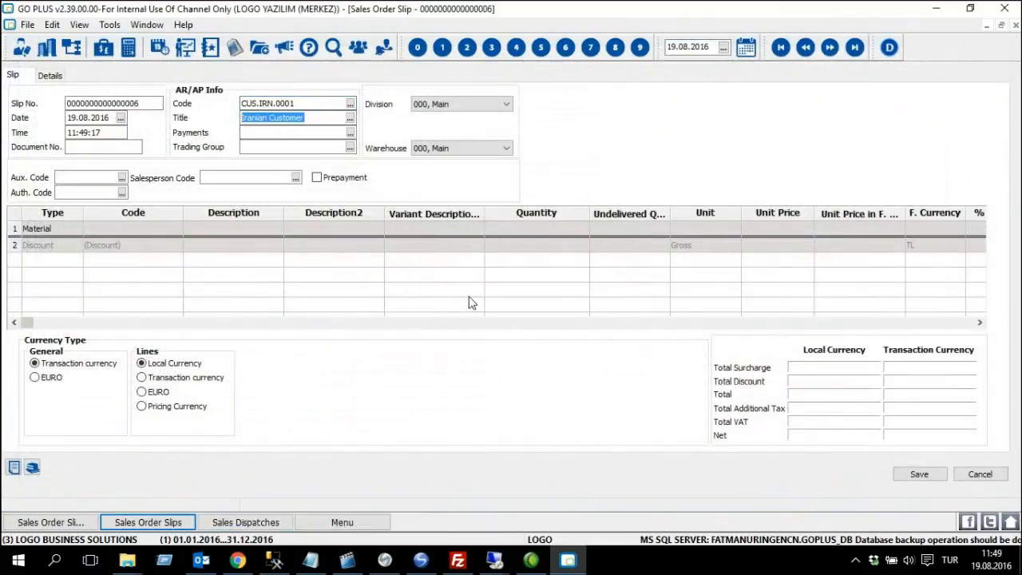
Add material GOPLUS.INT.0003 to the first line of the Iranian Customer's order.
left_click(138, 228)
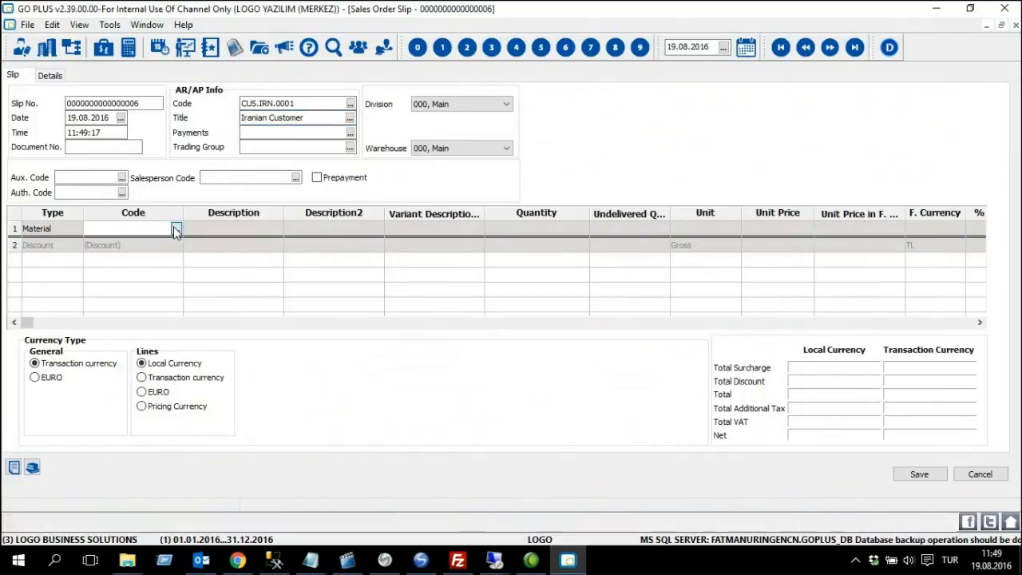
left_click(176, 229)
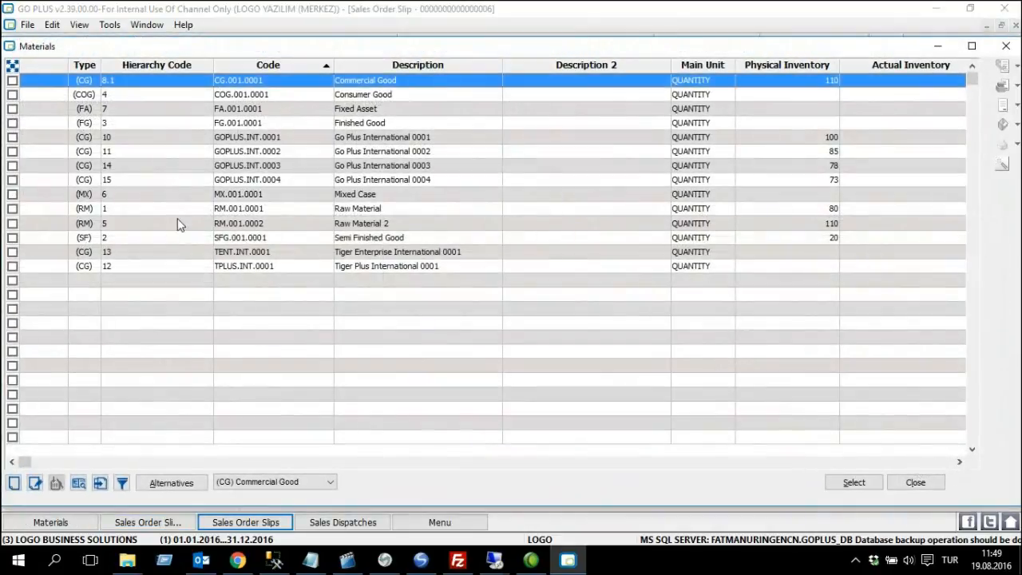
left_click(381, 168)
double_click(382, 172)
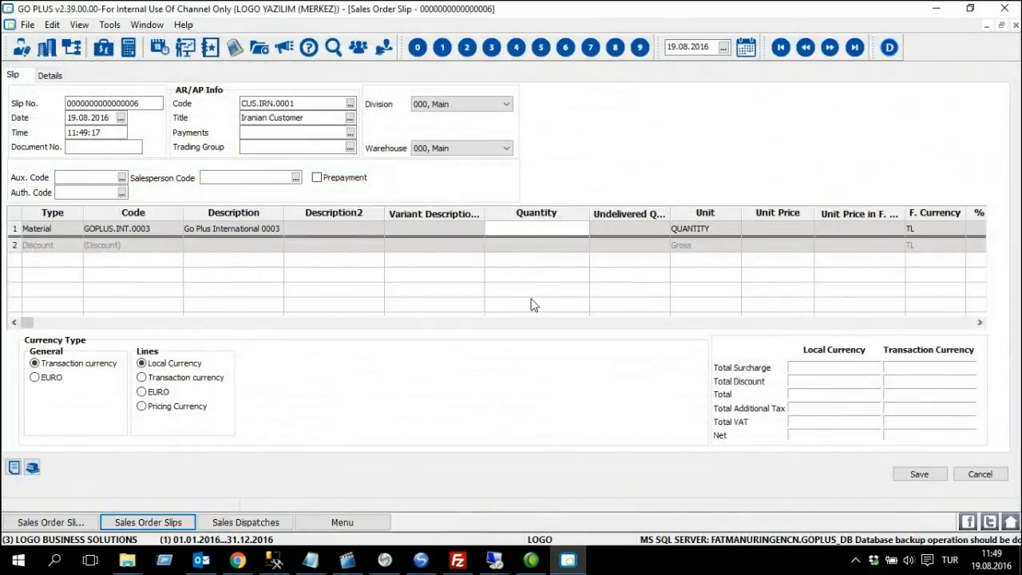
Enter quantity 8 and unit price 2.500 TL for the Go Plus International 0003 line.
type("8")
key("Tab")
key("Tab")
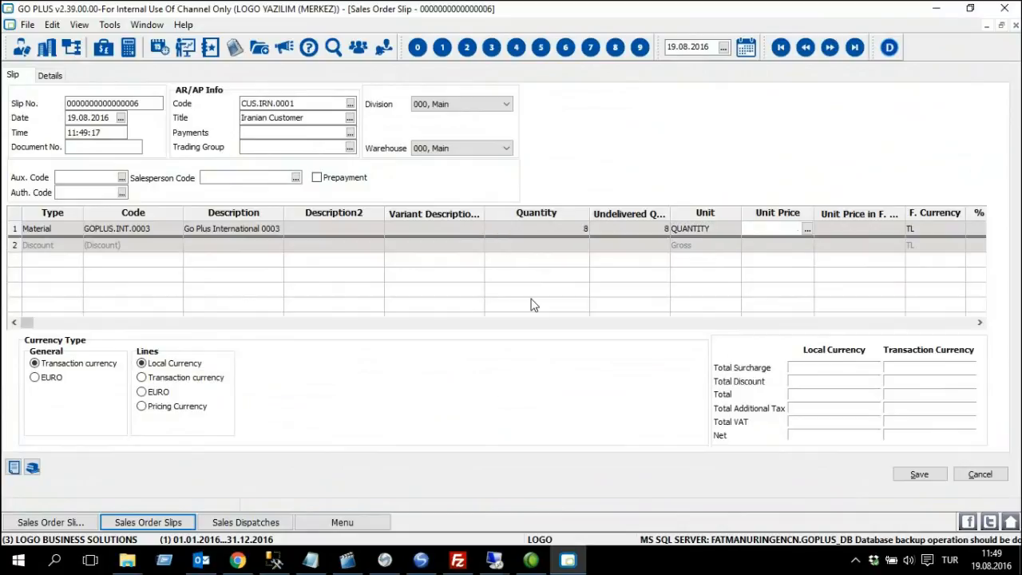
key("Tab")
key("Tab")
key("Tab")
key("Tab")
key("Tab")
key("Tab")
key("Tab")
key("Tab")
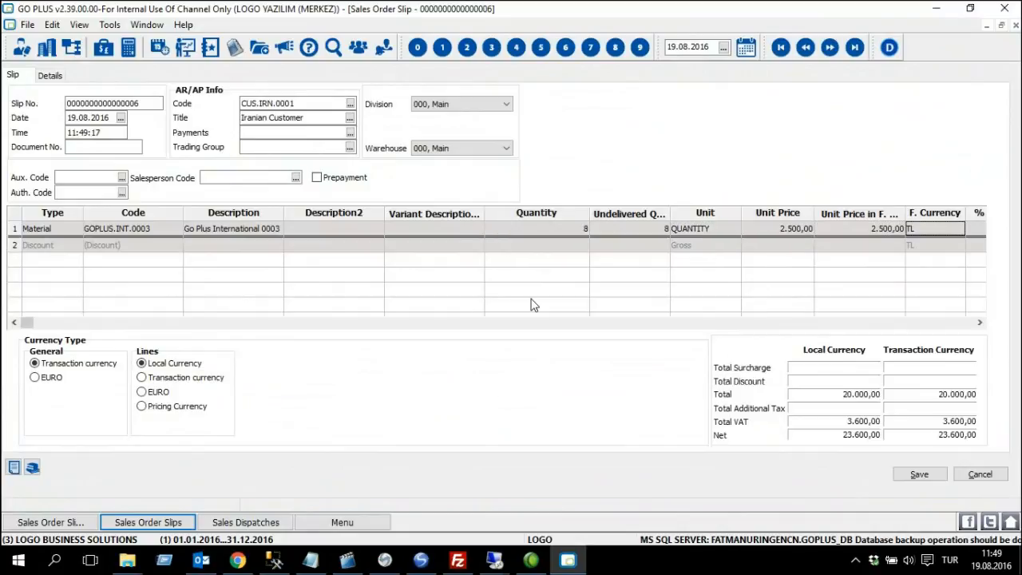
key("Tab")
key("Tab")
key("Tab")
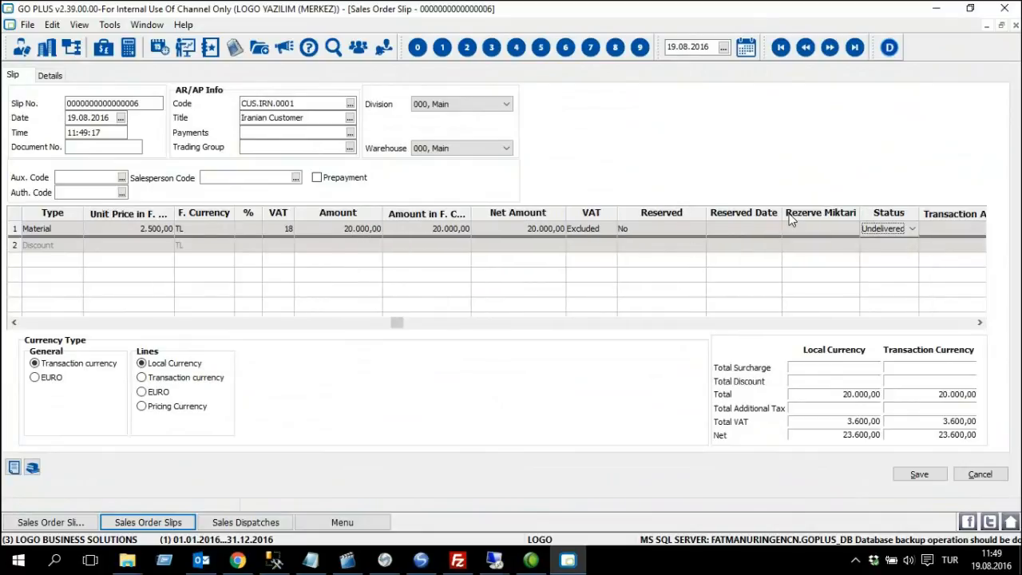
Widen the Reserved Date column and set the order line's Reserved option to Yes.
left_click_drag(781, 212, 804, 213)
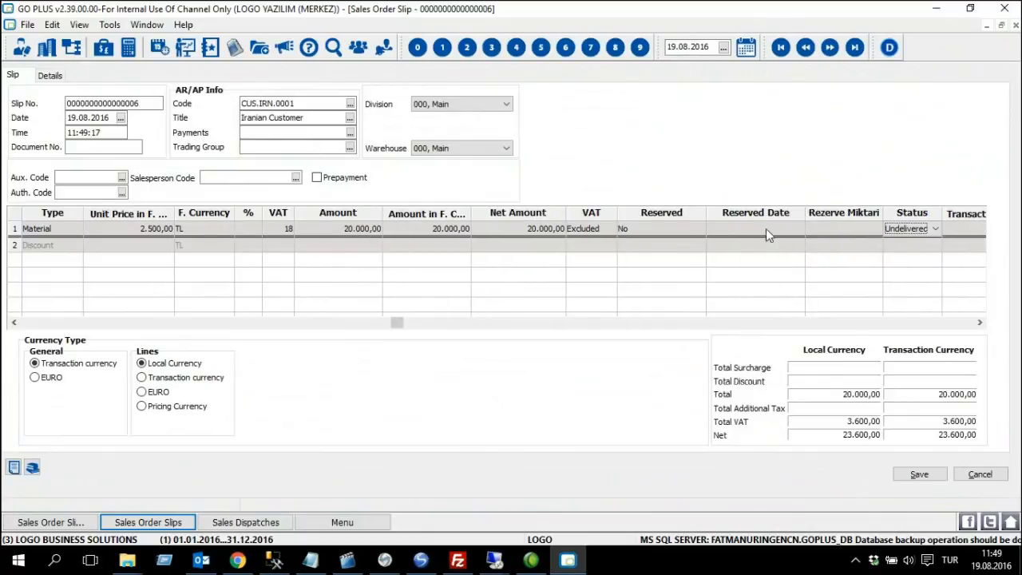
left_click(657, 229)
left_click(671, 230)
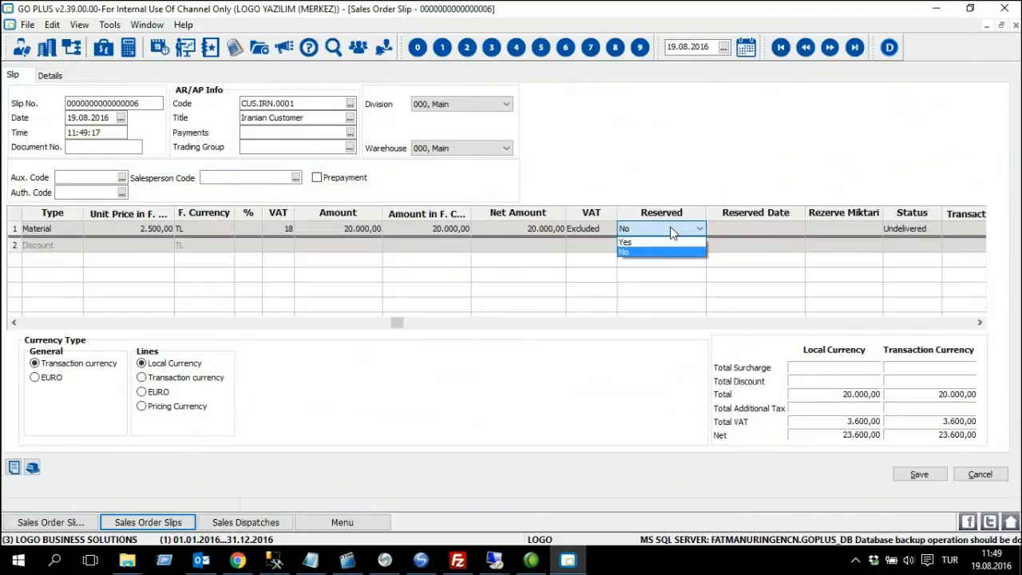
left_click(646, 242)
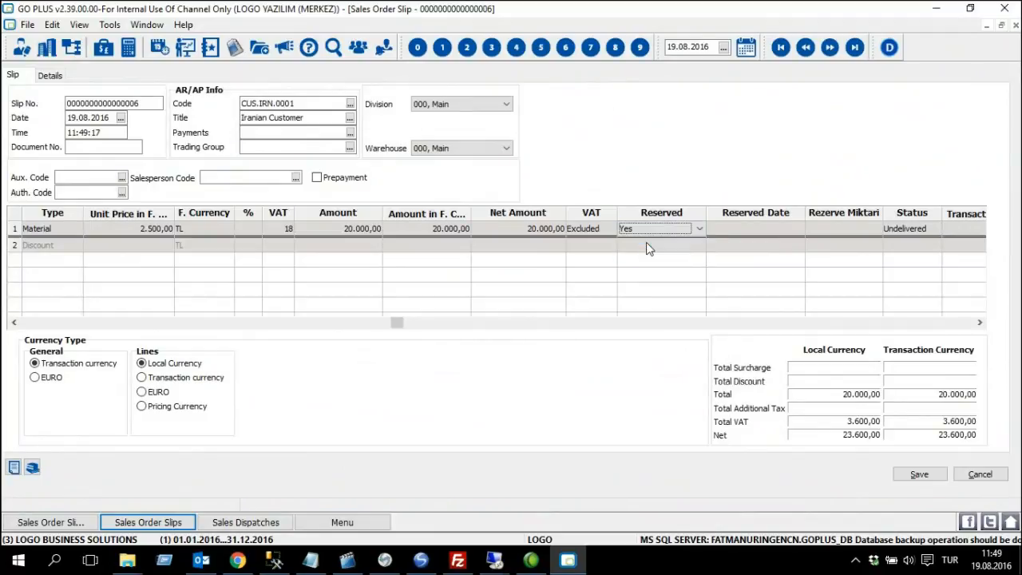
Set the line's reserved date to 20.08.2016 and save the Iranian Customer's order.
left_click(733, 228)
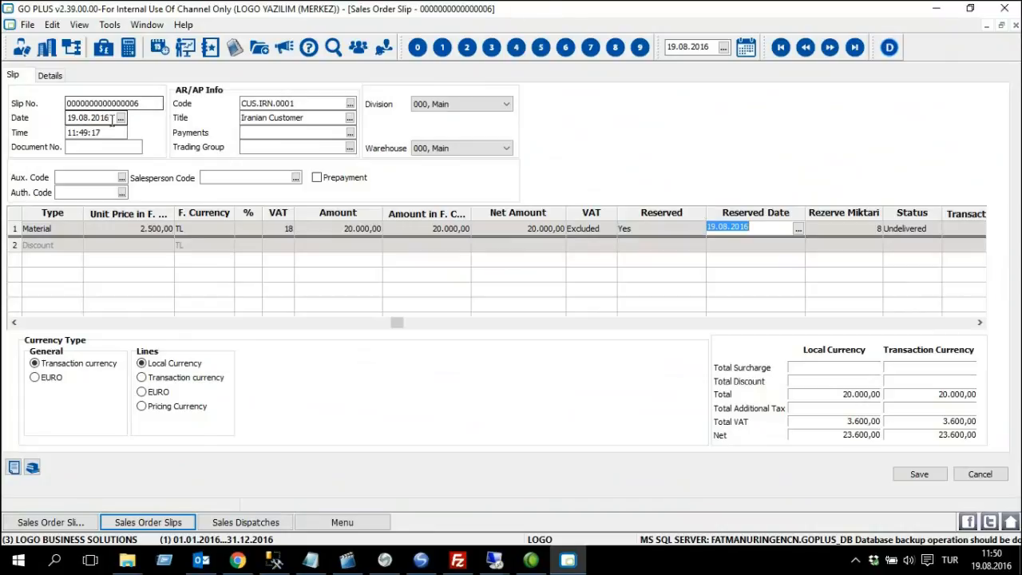
left_click_drag(111, 119, 39, 109)
left_click(750, 229)
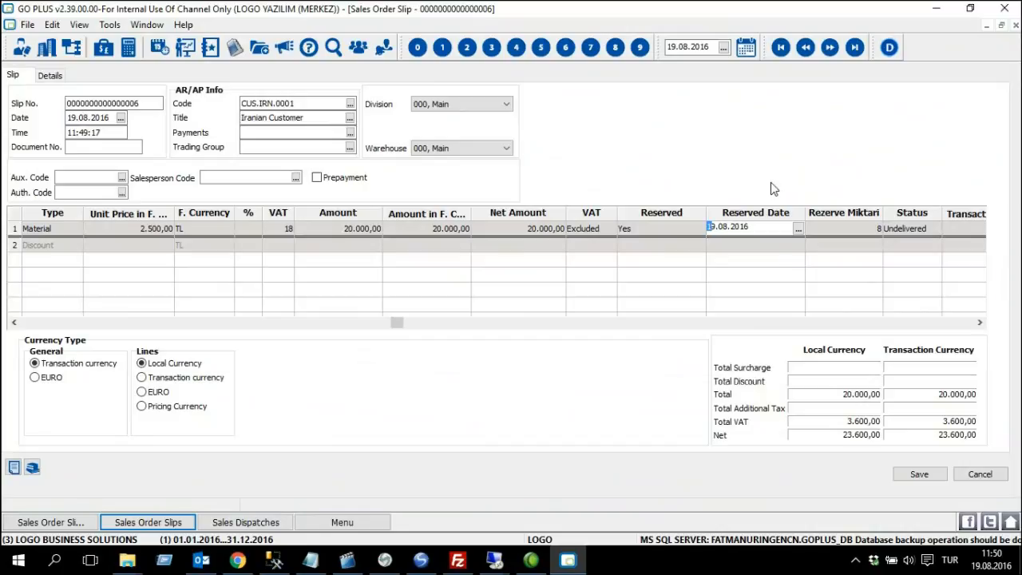
type("20.08")
key("Tab")
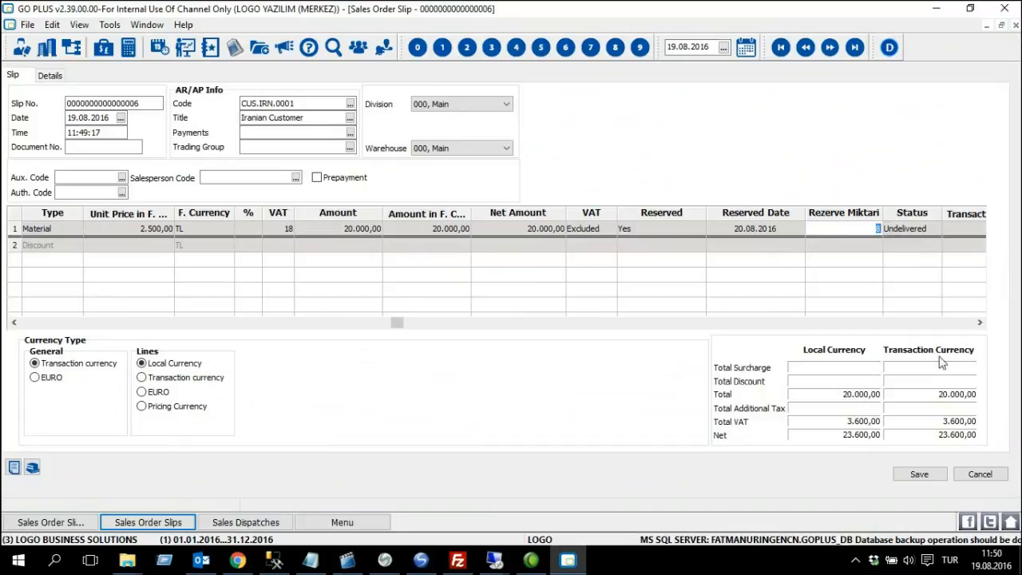
left_click(920, 475)
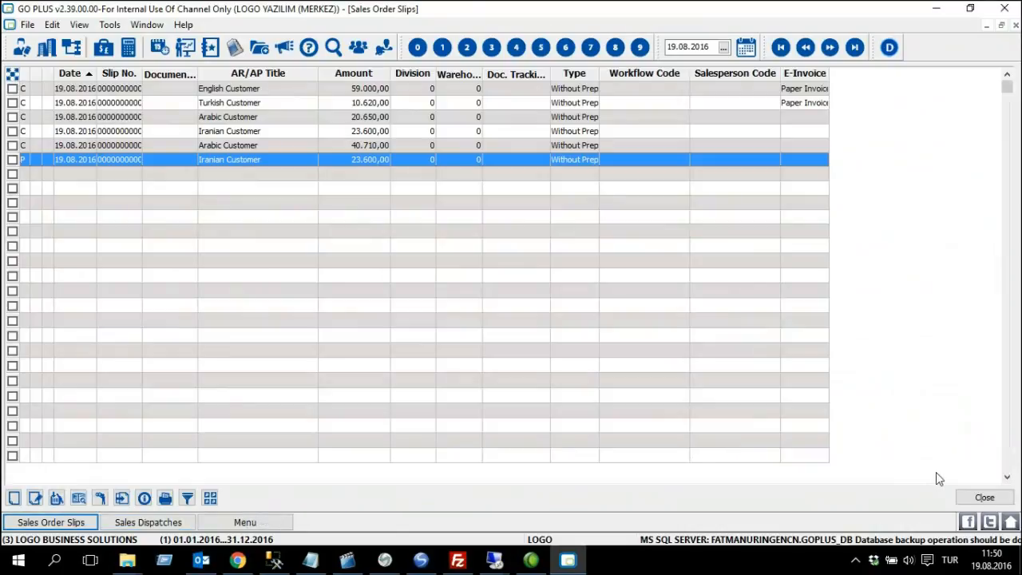
Change the approval status of the Iranian Customer's newest sales order slip and switch to the main menu window.
right_click(313, 160)
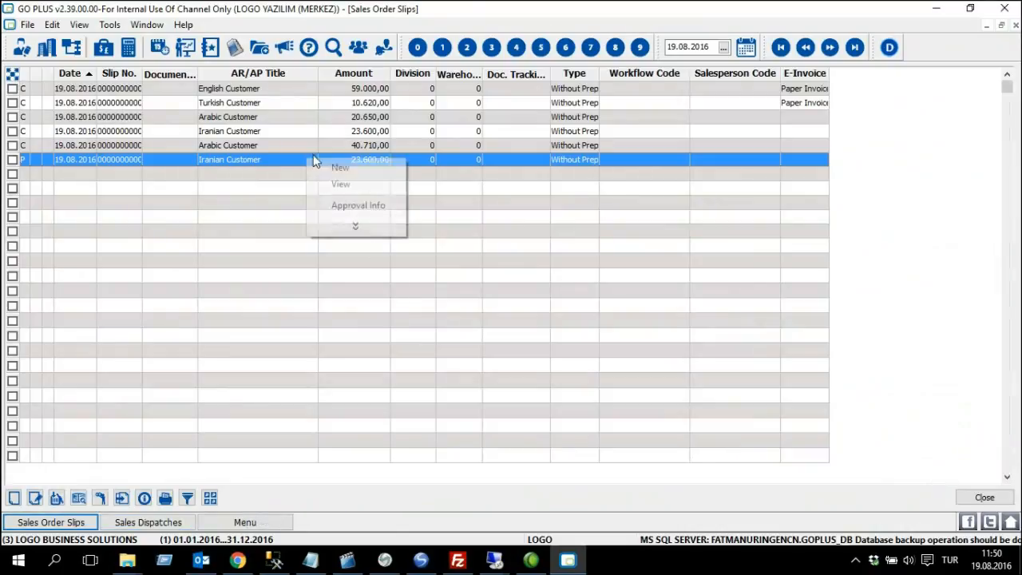
left_click(397, 206)
left_click(469, 272)
left_click(495, 325)
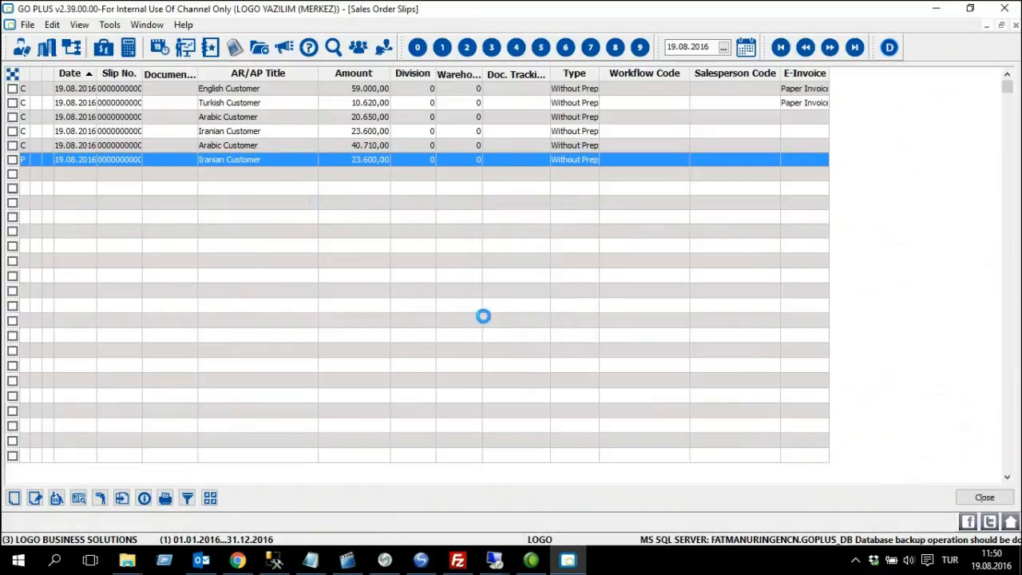
left_click(238, 519)
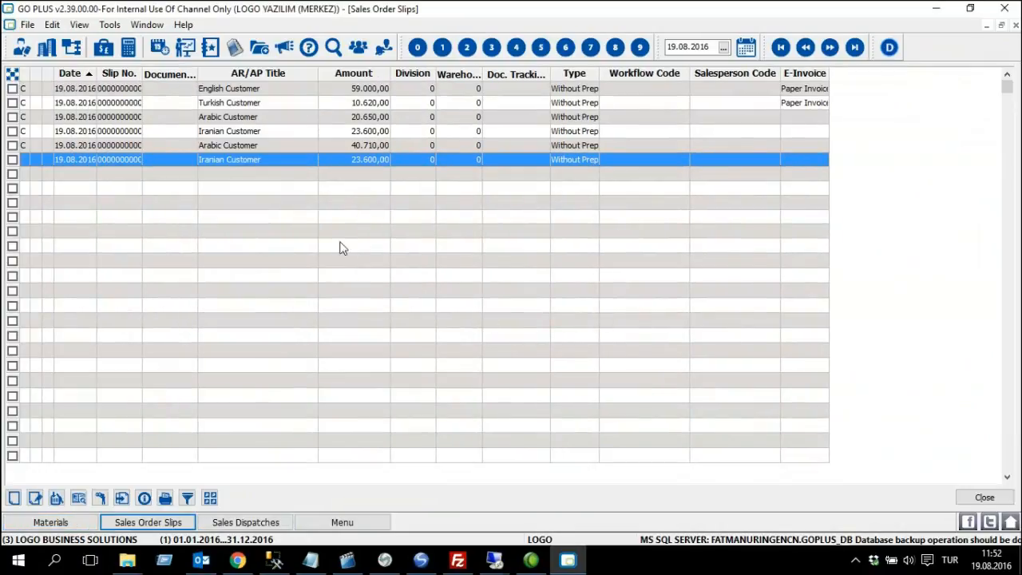
Start another sales order slip from the order list and assign it to the Iranian Customer, CUS.IRN.0001.
right_click(331, 205)
left_click(411, 209)
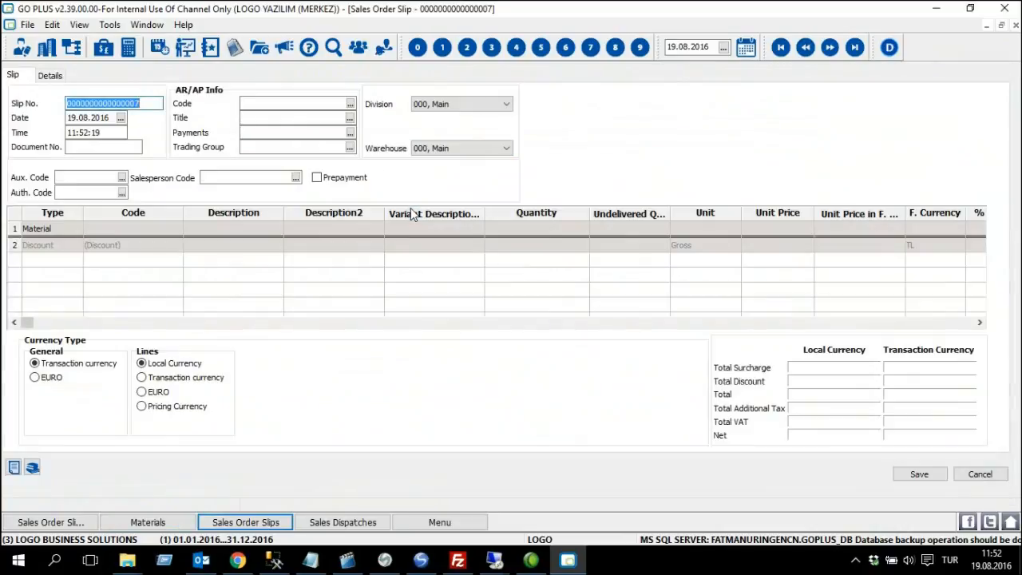
left_click(349, 104)
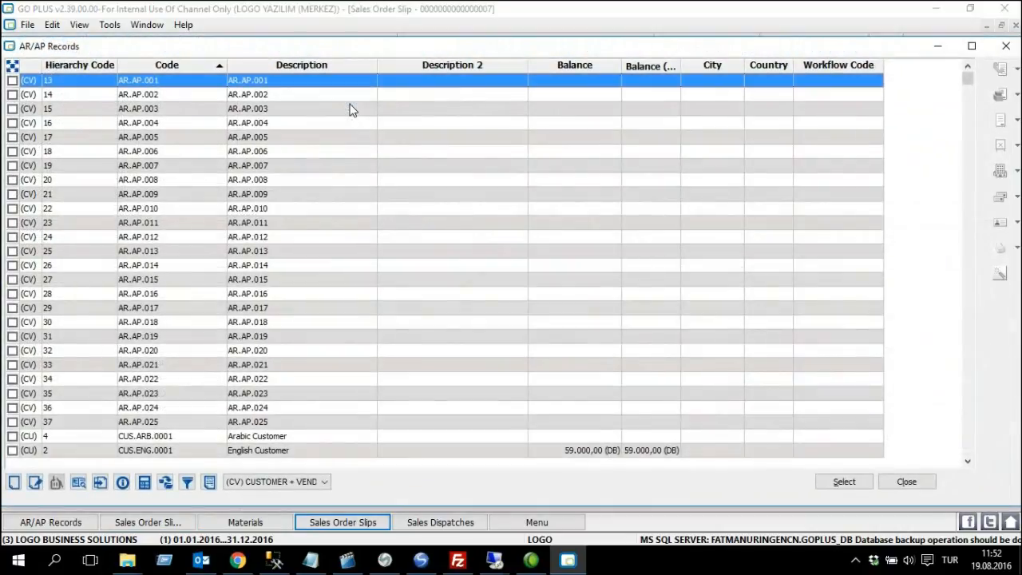
key("End")
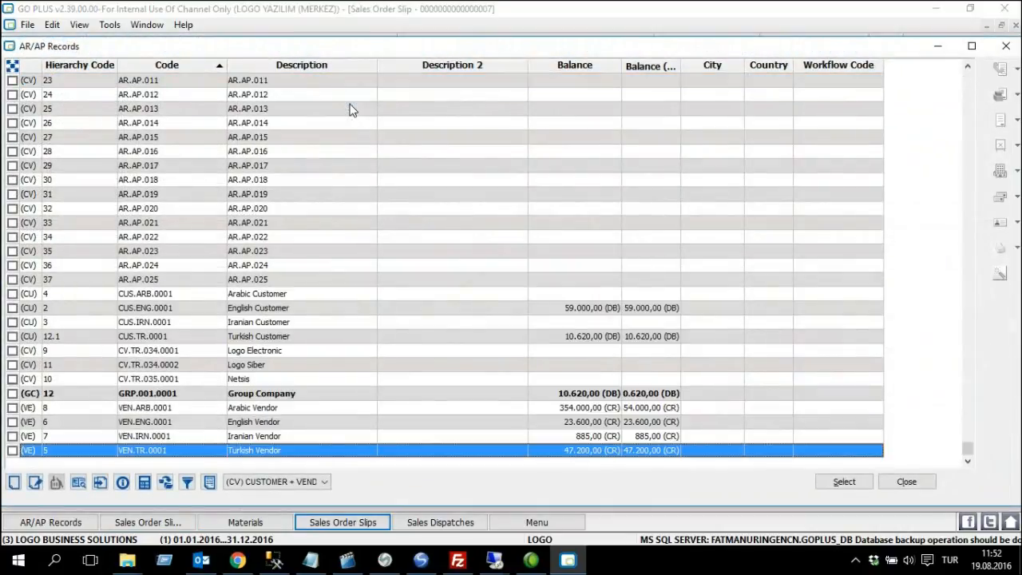
double_click(338, 320)
left_click(501, 300)
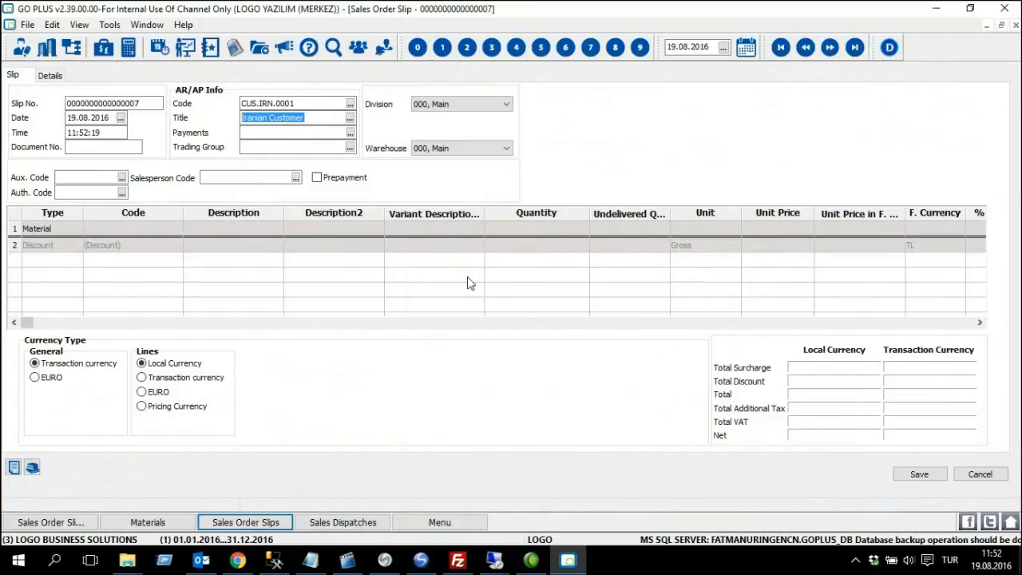
Insert Go Plus International 0003 (GOPLUS.INT.0003) as the first material line of the second Iranian Customer order.
left_click(160, 229)
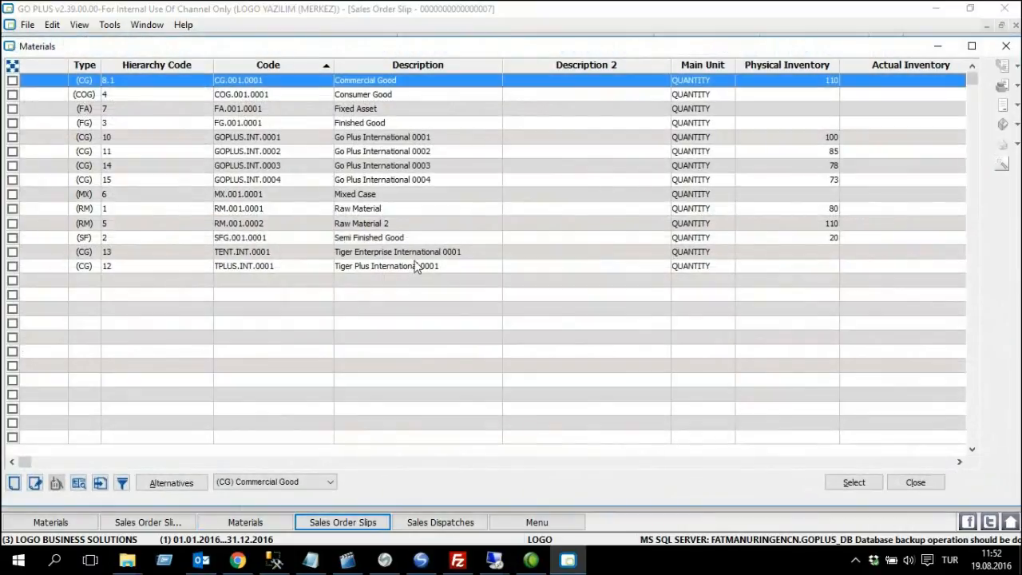
left_click(390, 165)
key("space")
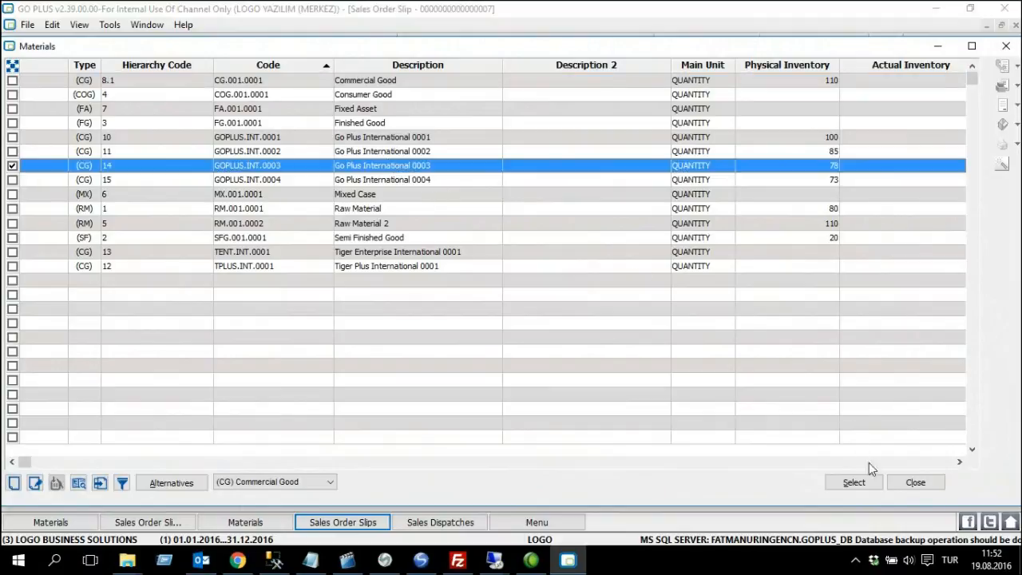
left_click(856, 484)
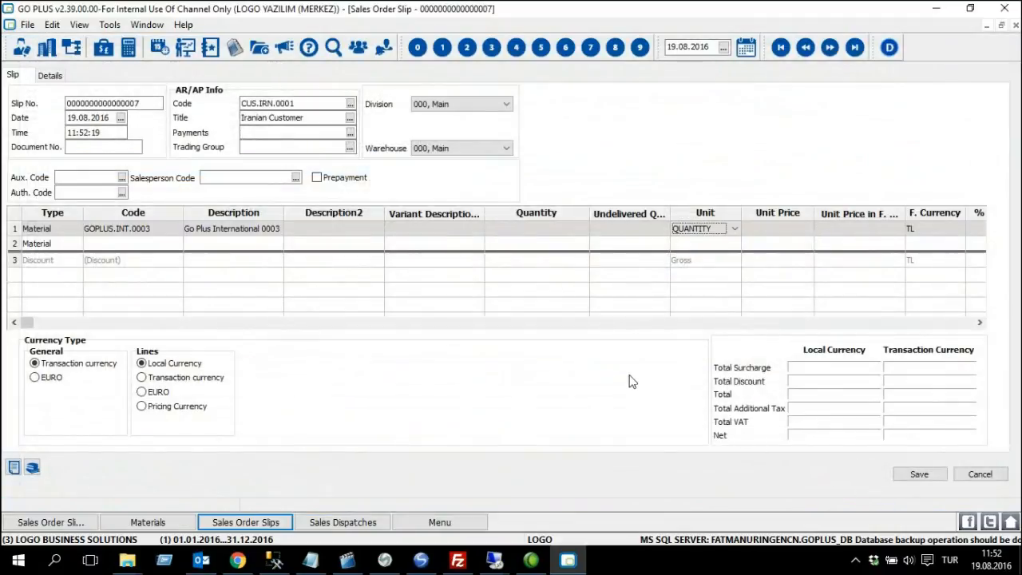
Set the material line's quantity to 8 and its unit price to 3.000 TL.
type("8")
key("Tab")
key("Tab")
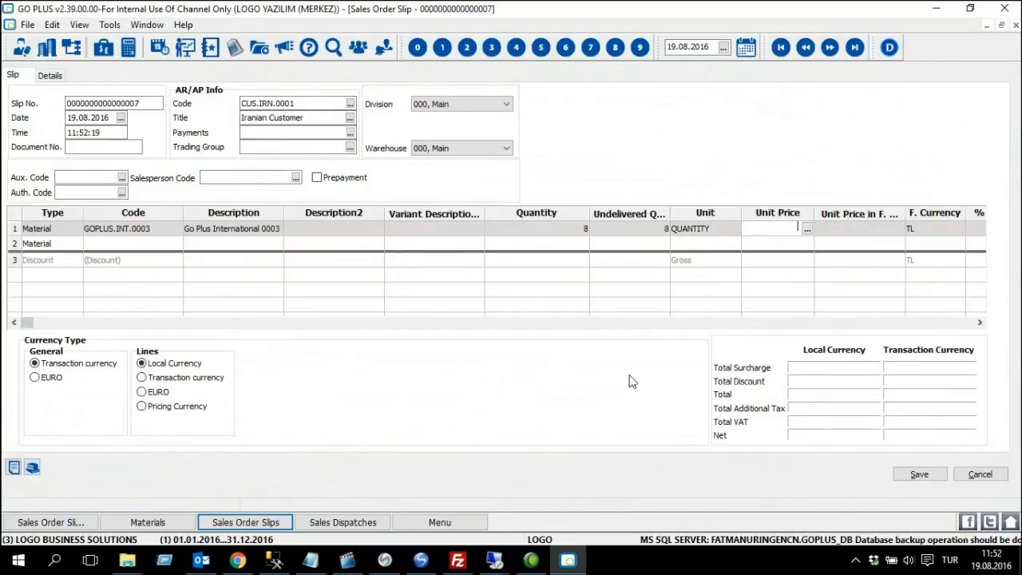
type("3.000")
key("Tab")
key("Tab")
key("Tab")
key("Tab")
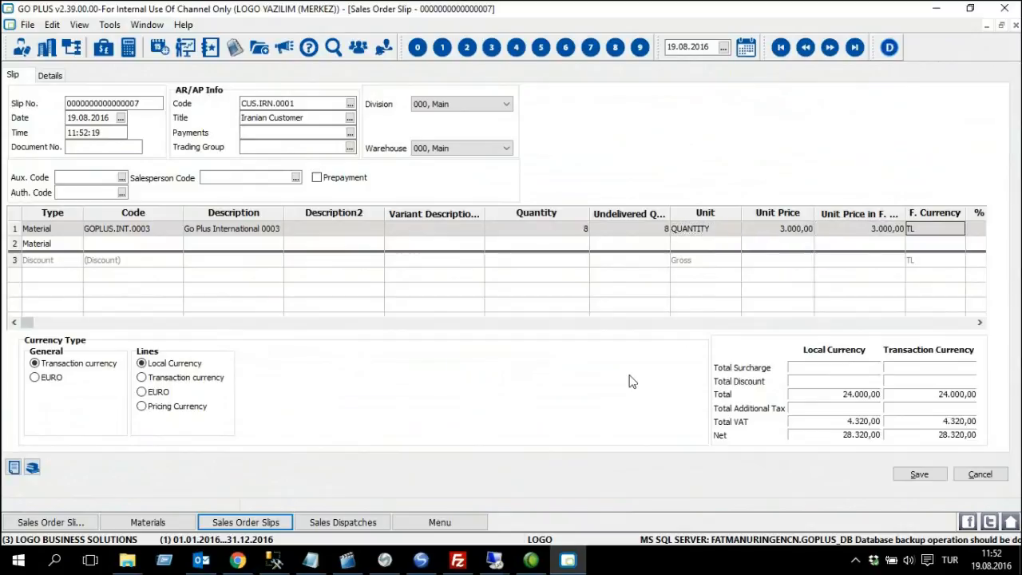
Mark the Go Plus International 0003 line of the Iranian Customer's order as reserved by setting Reserved to Yes.
key("Tab")
key("Tab")
key("Tab")
key("Tab")
key("Tab")
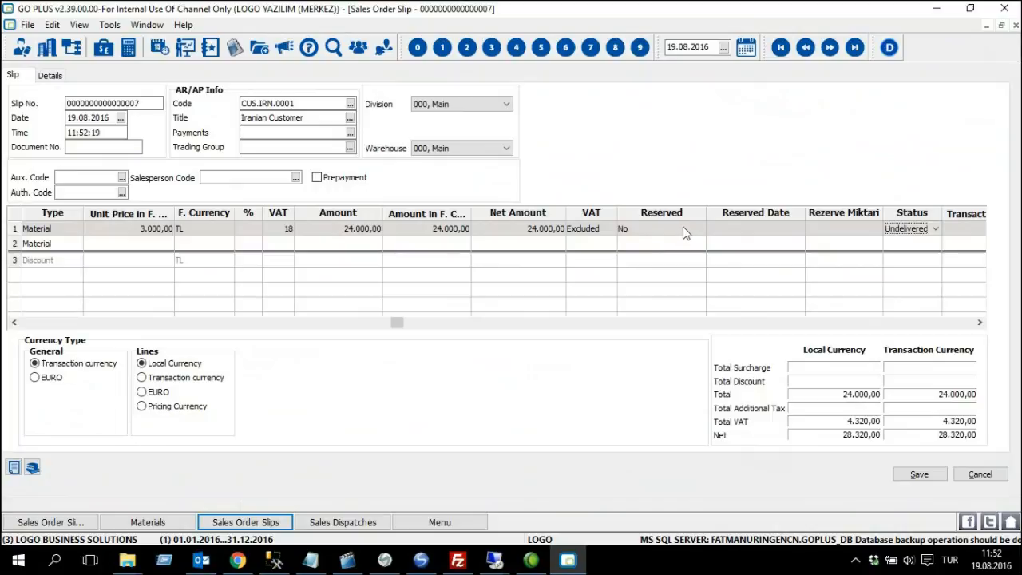
left_click(682, 231)
left_click(643, 230)
left_click(653, 242)
Set the material line's reserved date to 20.08.2016 and save the sales order slip.
left_click(736, 230)
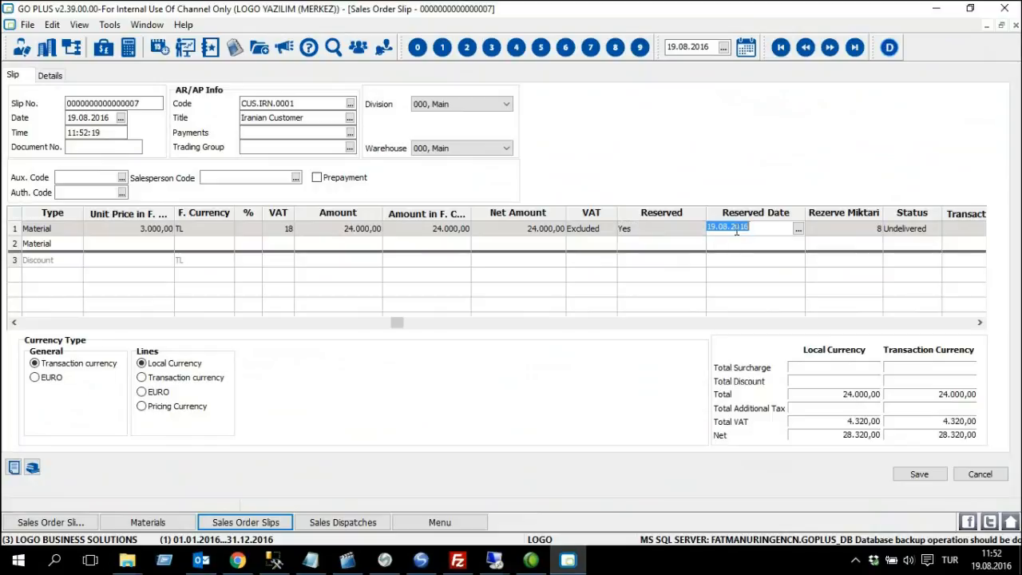
left_click_drag(805, 212, 824, 212)
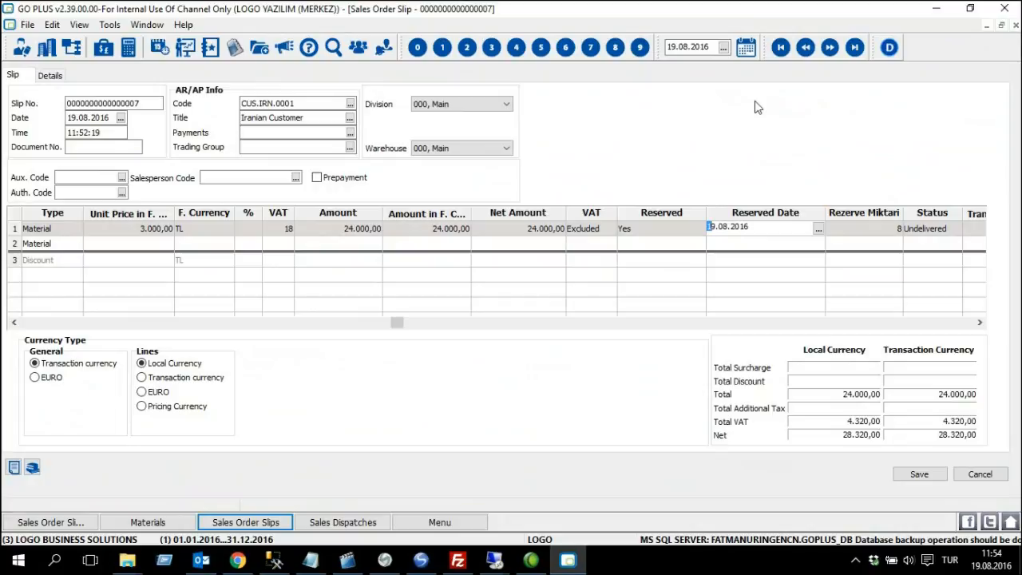
left_click_drag(710, 229, 762, 228)
key("Left")
type("20.08.2016")
key("Tab")
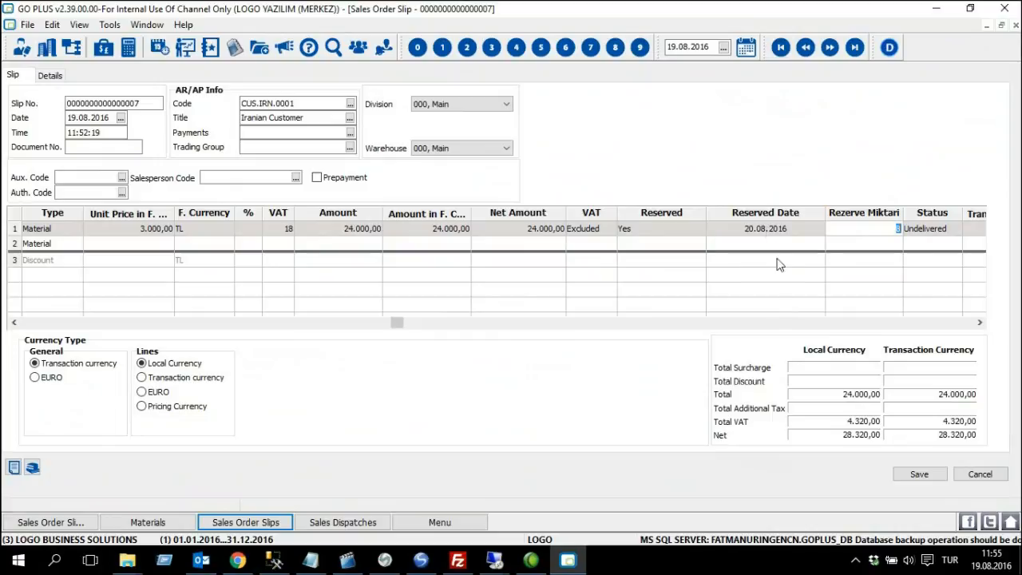
left_click(920, 475)
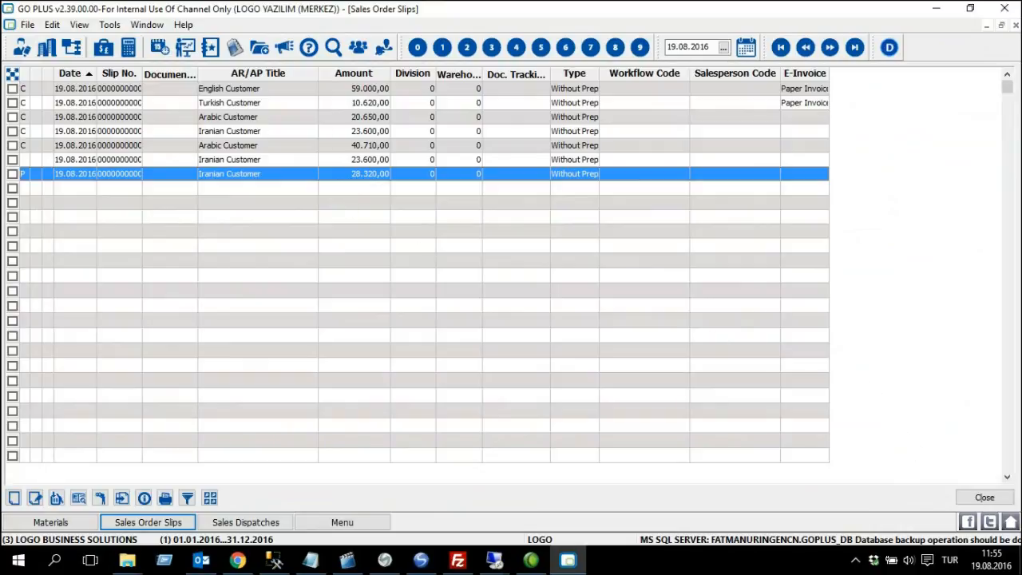
Close the Sales Order Slips, Materials and Sales Dispatches windows to return to the main menu.
left_click(984, 497)
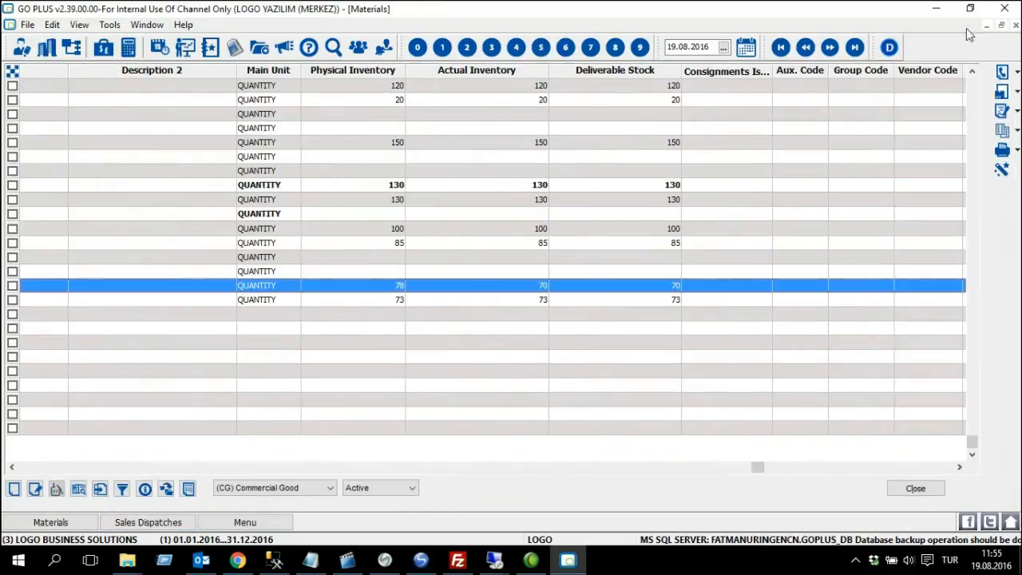
left_click(1015, 25)
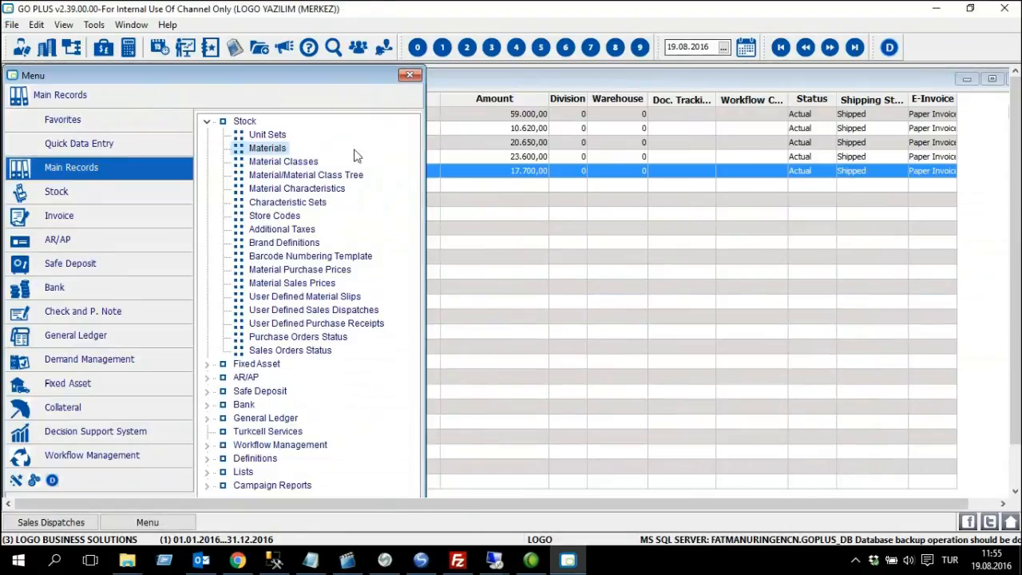
left_click(523, 83)
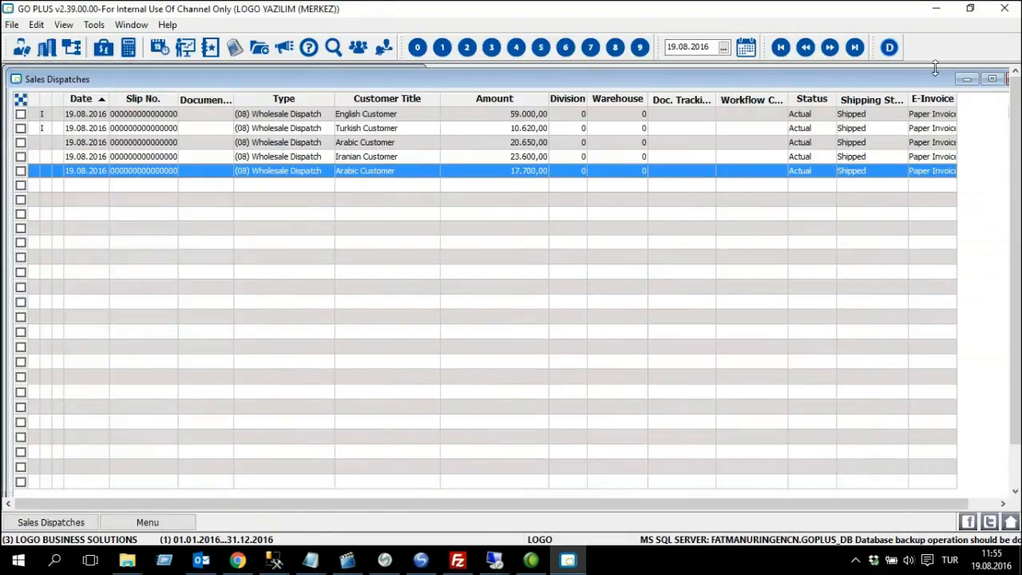
left_click(1009, 84)
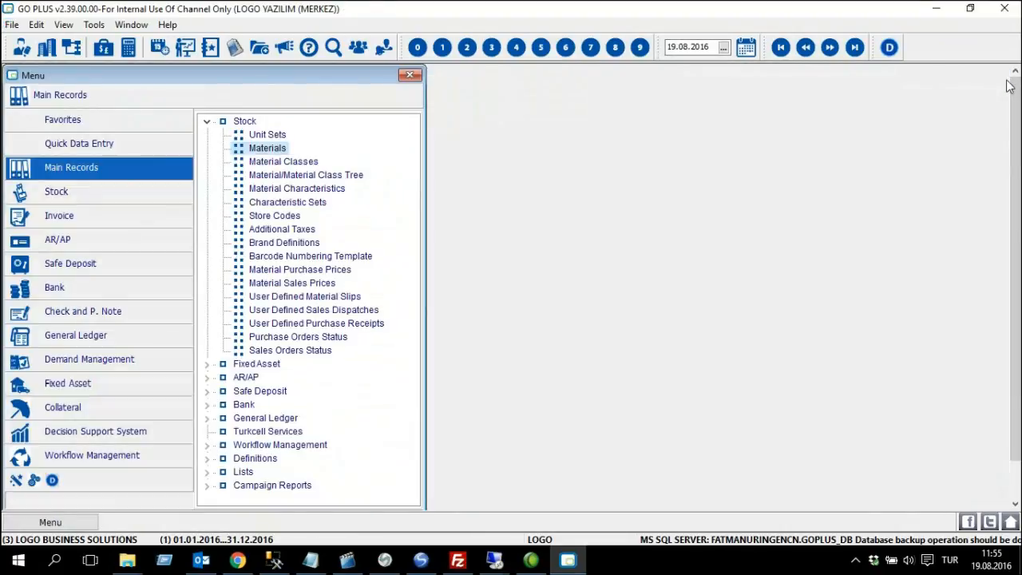
Open the Sales Invoices list, maximize it and choose (08) Wholesale Invoice as the slip type.
left_click(207, 121)
left_click(77, 218)
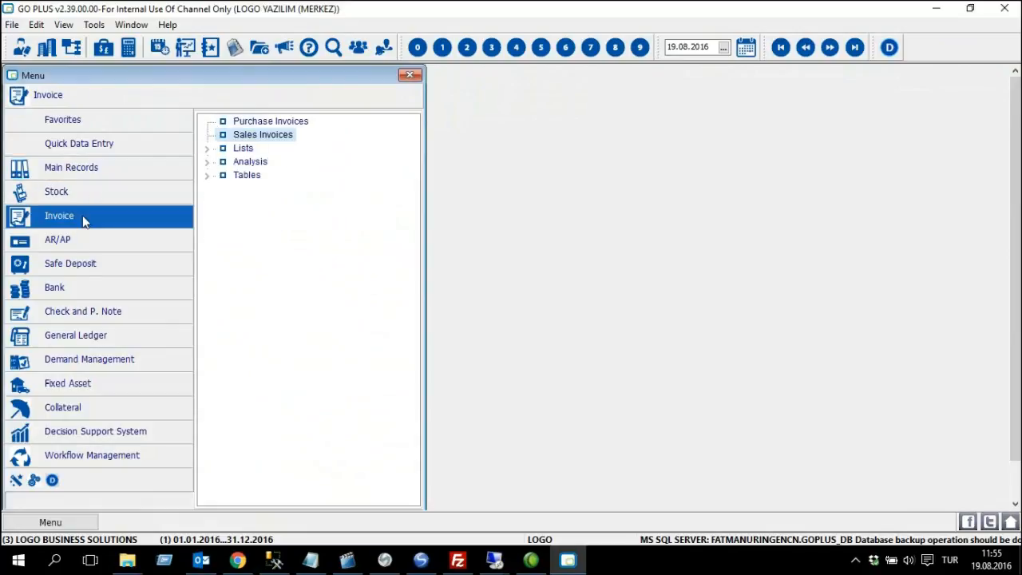
double_click(281, 141)
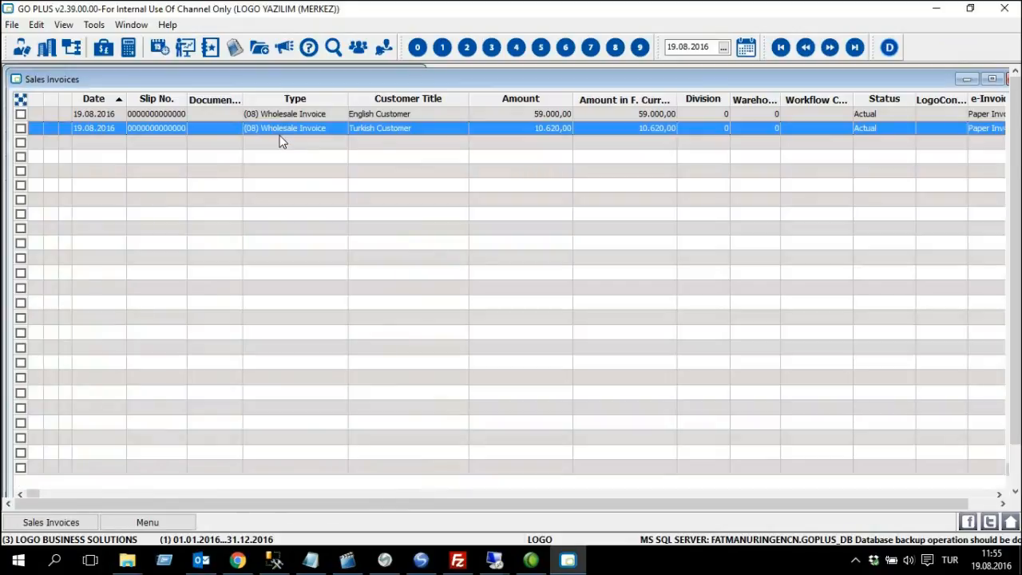
double_click(322, 75)
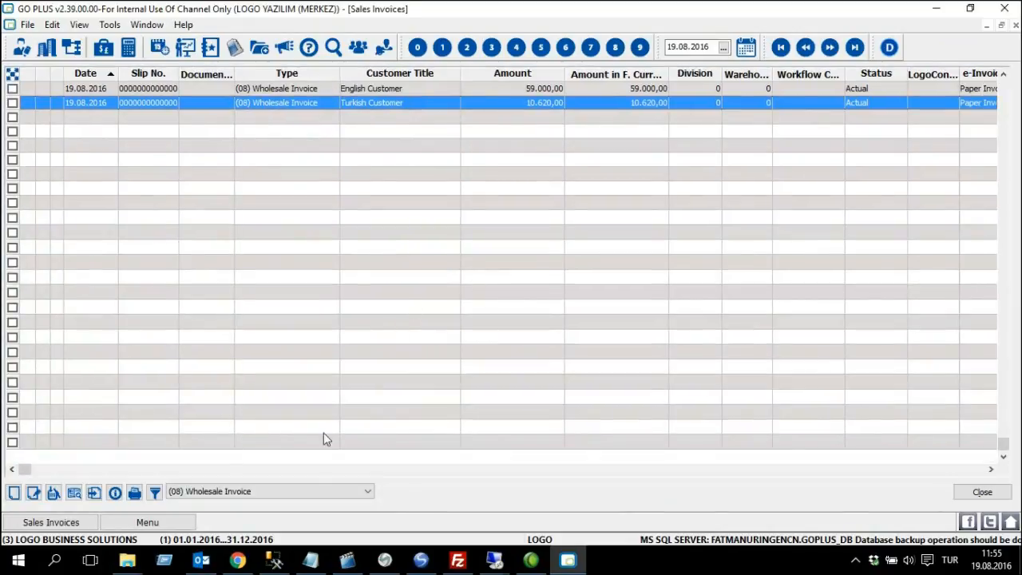
left_click(365, 494)
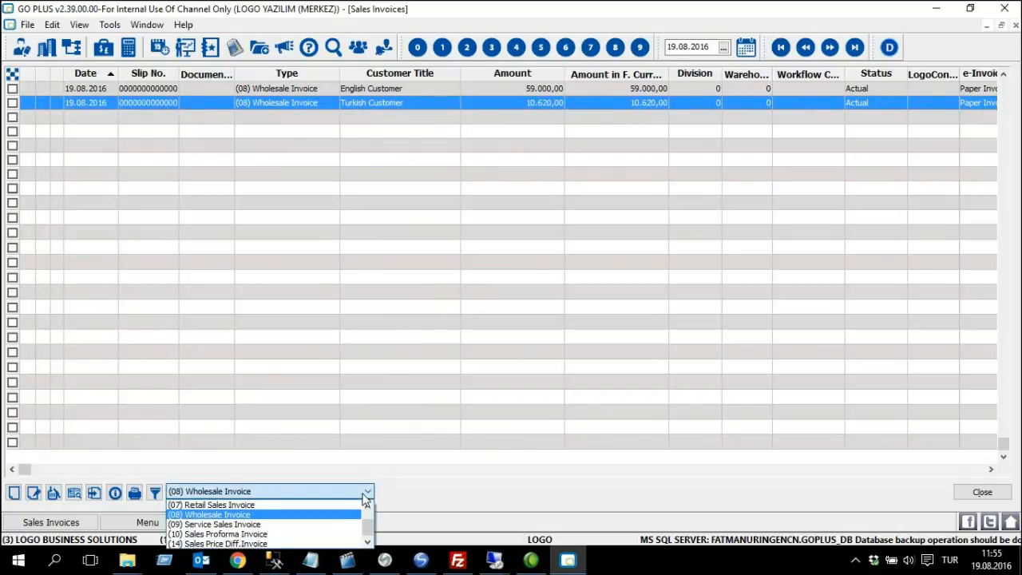
left_click(254, 515)
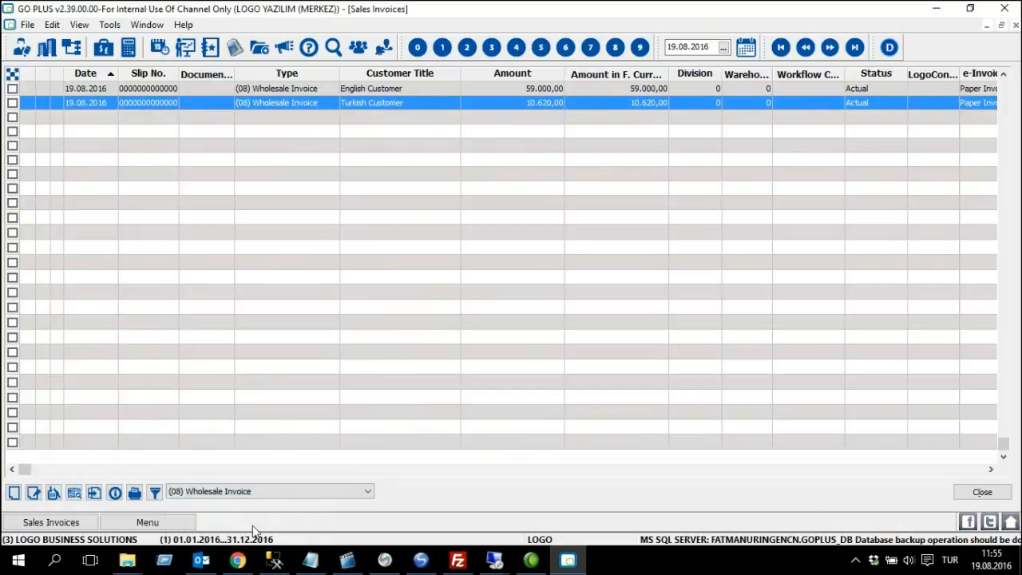
Create a new wholesale invoice and assign it to the Arabic Customer.
right_click(262, 142)
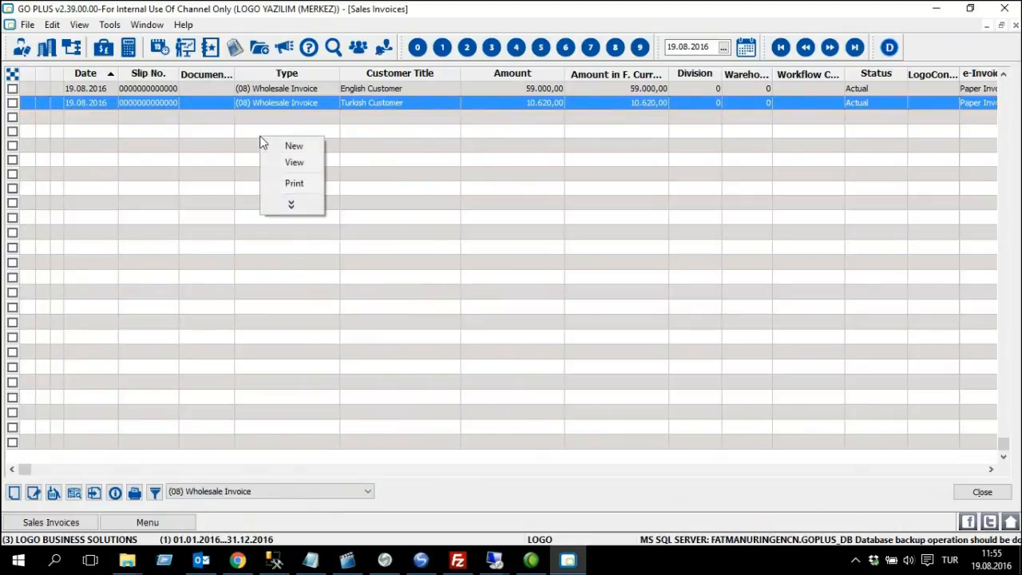
left_click(307, 145)
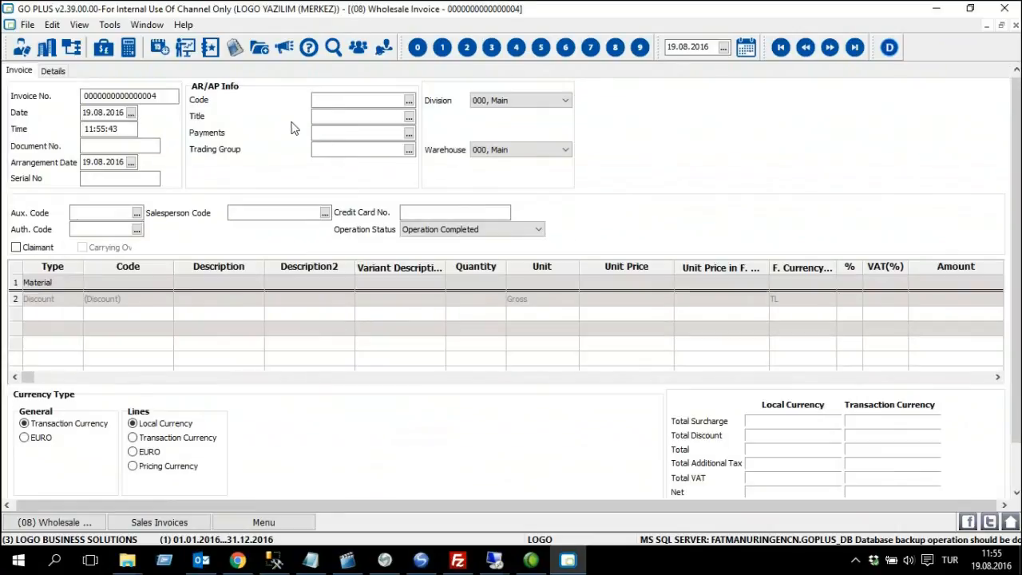
double_click(365, 102)
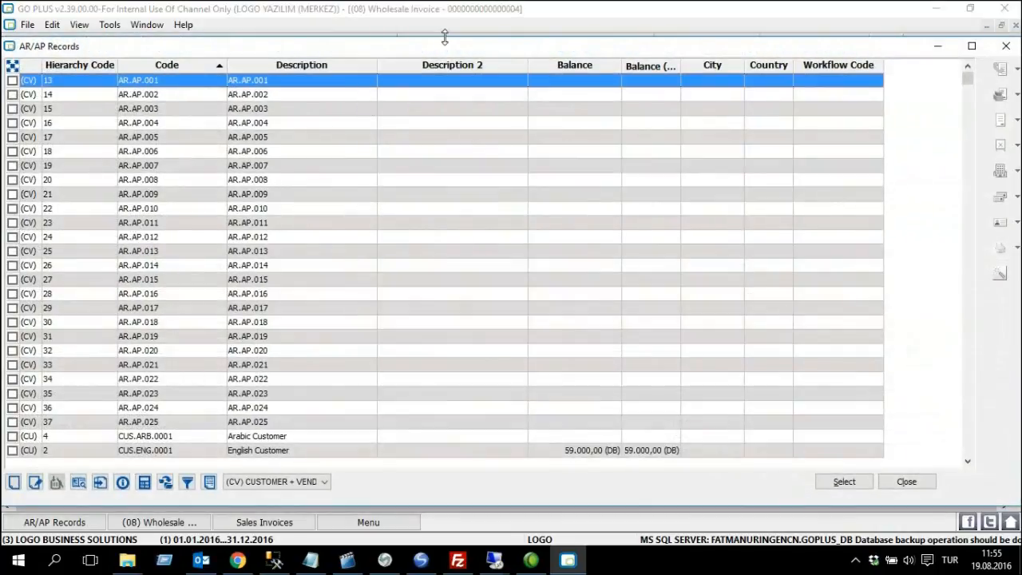
key("End")
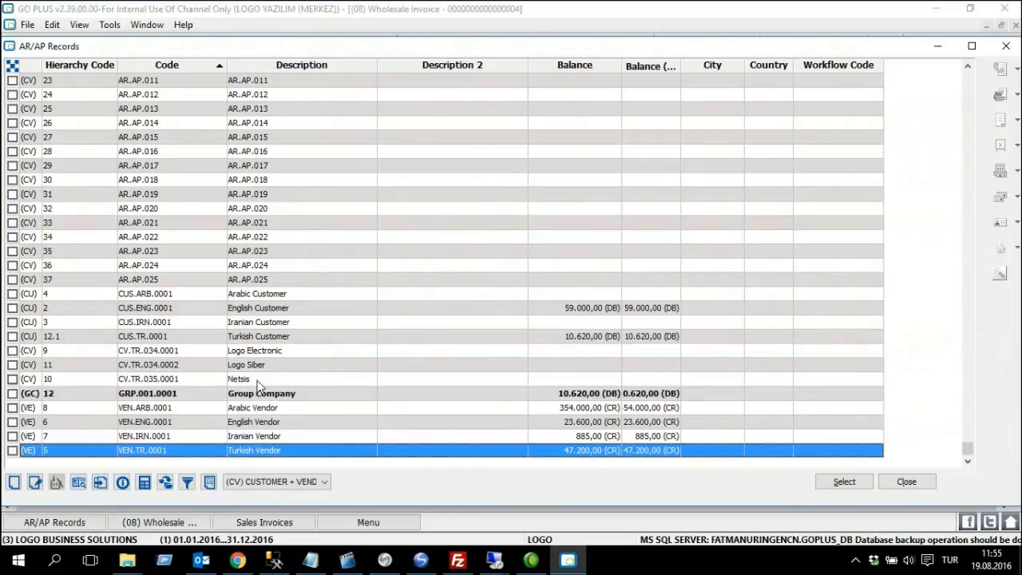
double_click(278, 295)
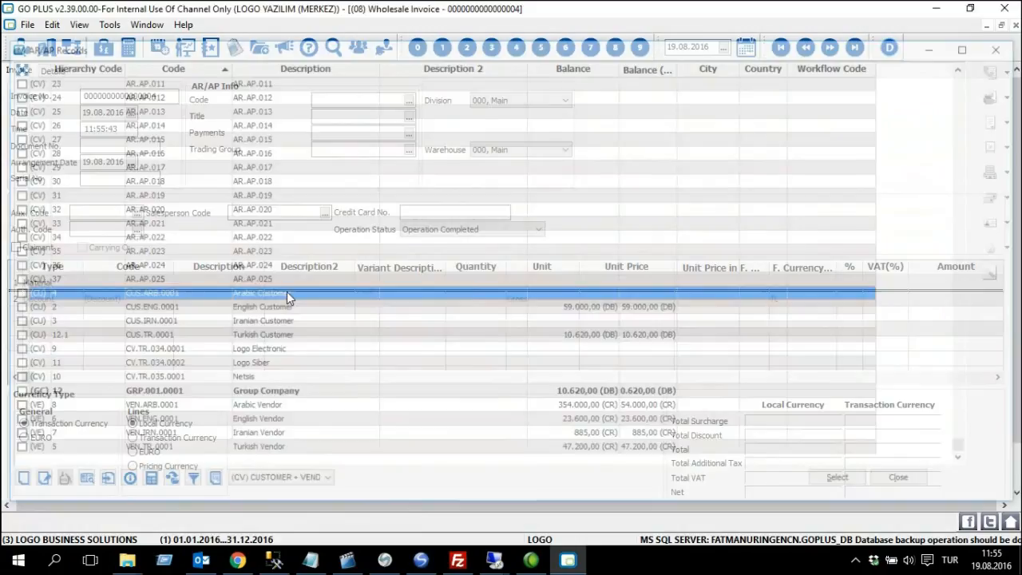
left_click(480, 295)
Insert Go Plus International 0001 (GOPLUS.INT.0001) as the first material line of the wholesale invoice.
left_click(132, 282)
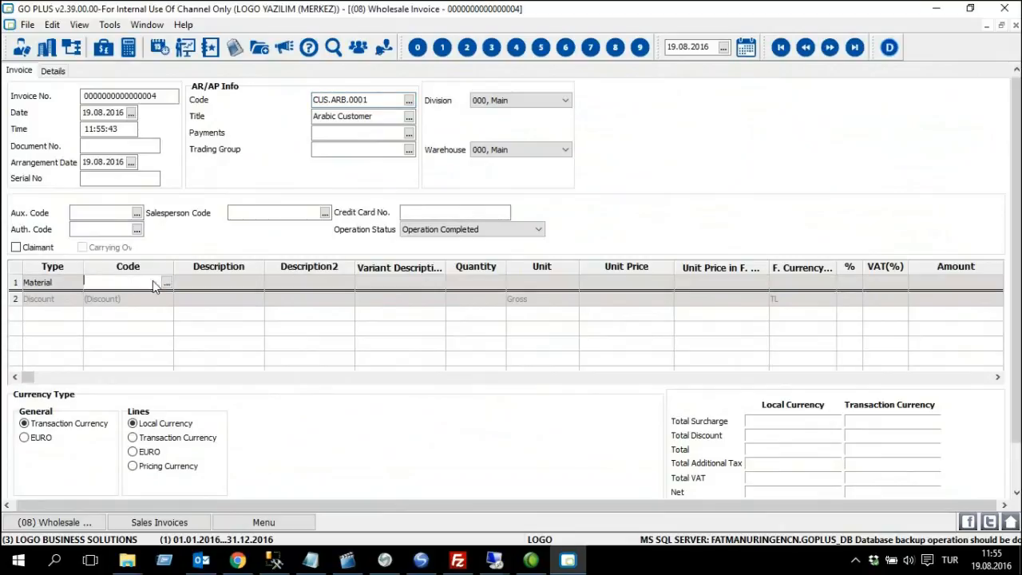
left_click(168, 283)
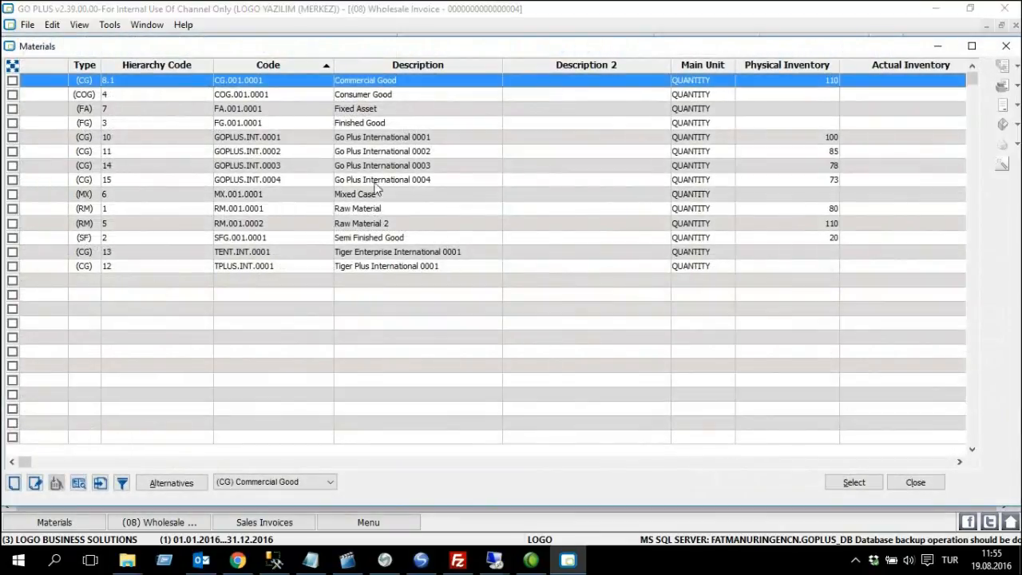
double_click(383, 141)
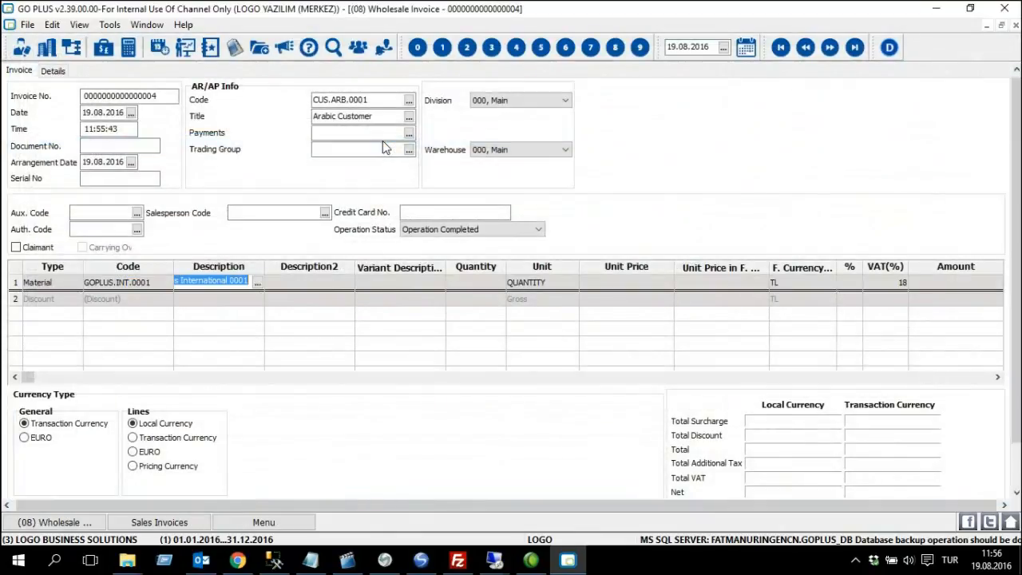
Set the invoice line's quantity to 6 and its unit price to 2.600 TL.
key("Tab")
key("Tab")
key("Tab")
key("Tab")
key("shift+Tab")
type("6")
key("Tab")
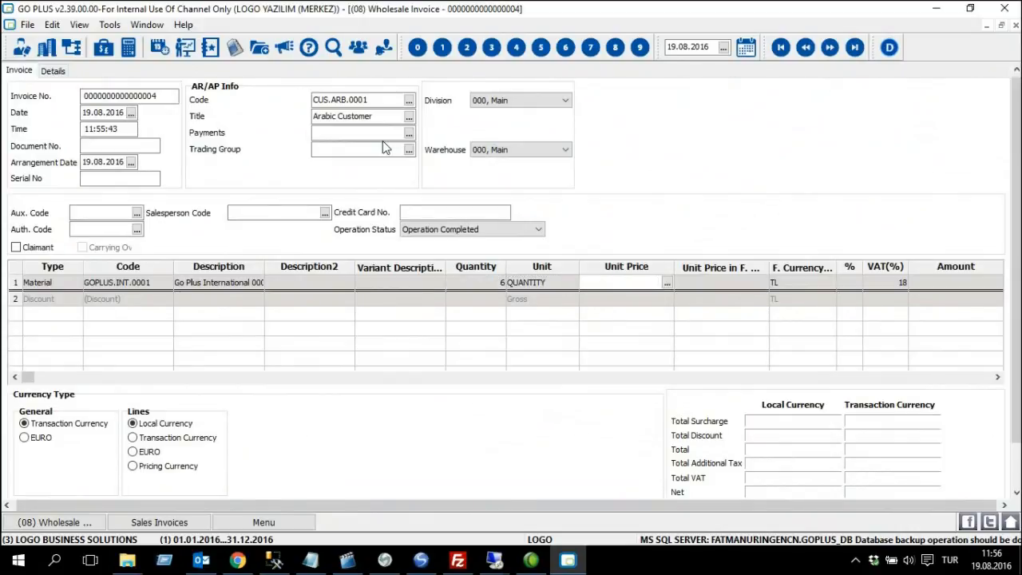
type("2.600")
key("Tab")
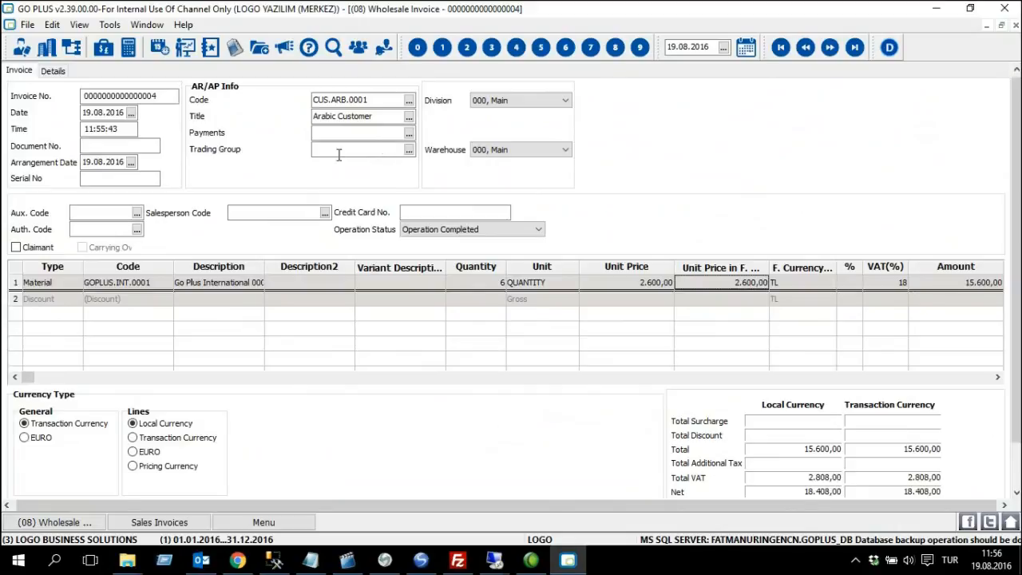
Examine the wholesale dispatch type and number in the invoice's detail information.
left_click(63, 72)
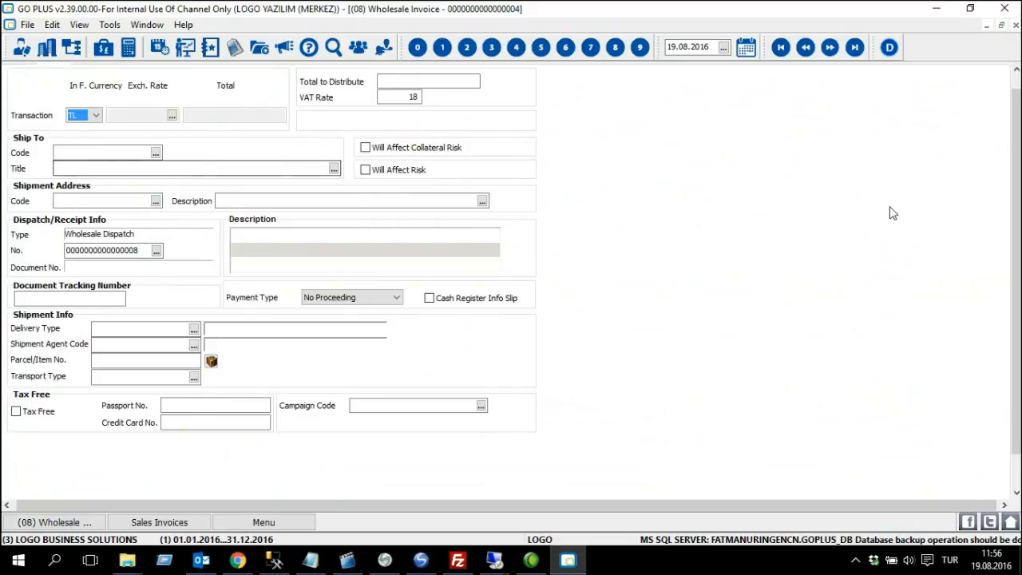
left_click(1016, 70)
left_click(1016, 70)
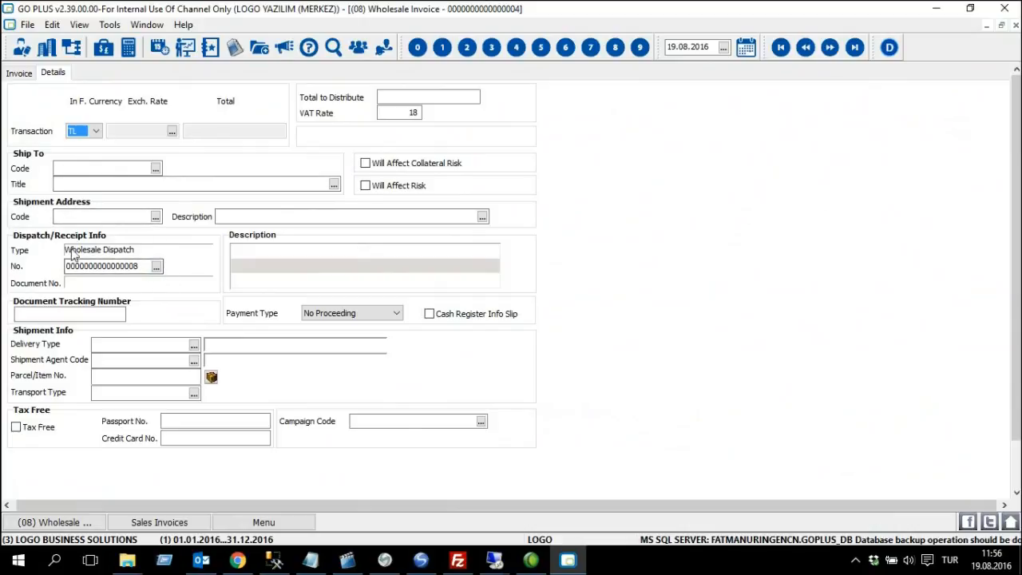
left_click_drag(139, 266, 57, 268)
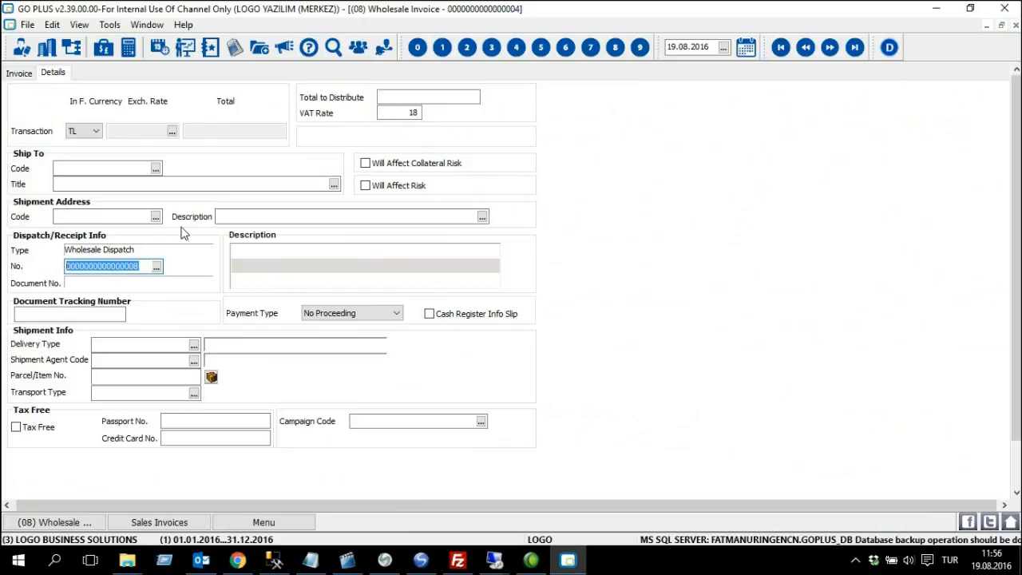
left_click(142, 269)
left_click_drag(141, 268, 54, 272)
Return to the main page of the Arabic Customer's wholesale invoice and save it.
left_click(20, 73)
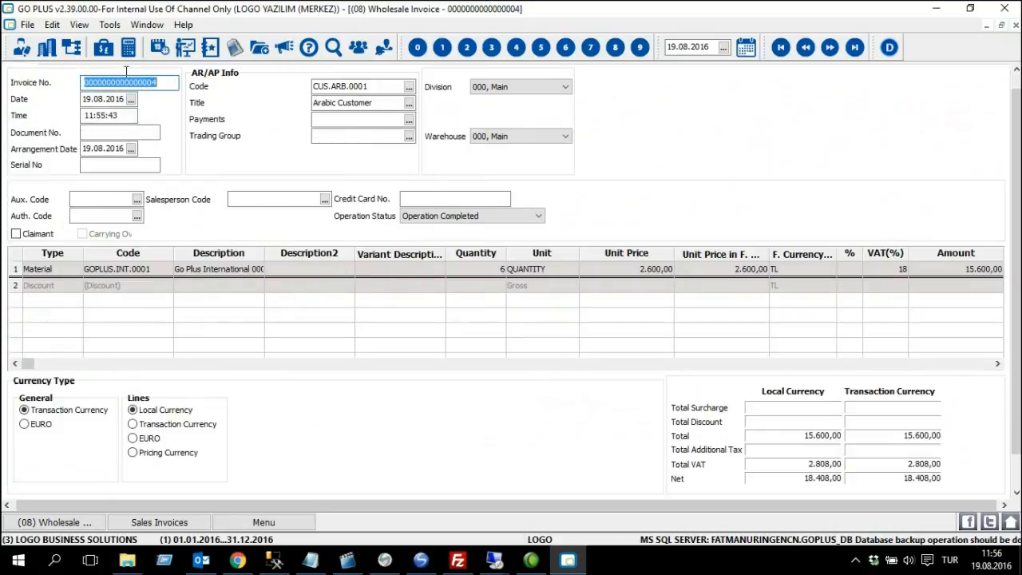
left_click(1016, 72)
left_click(1017, 72)
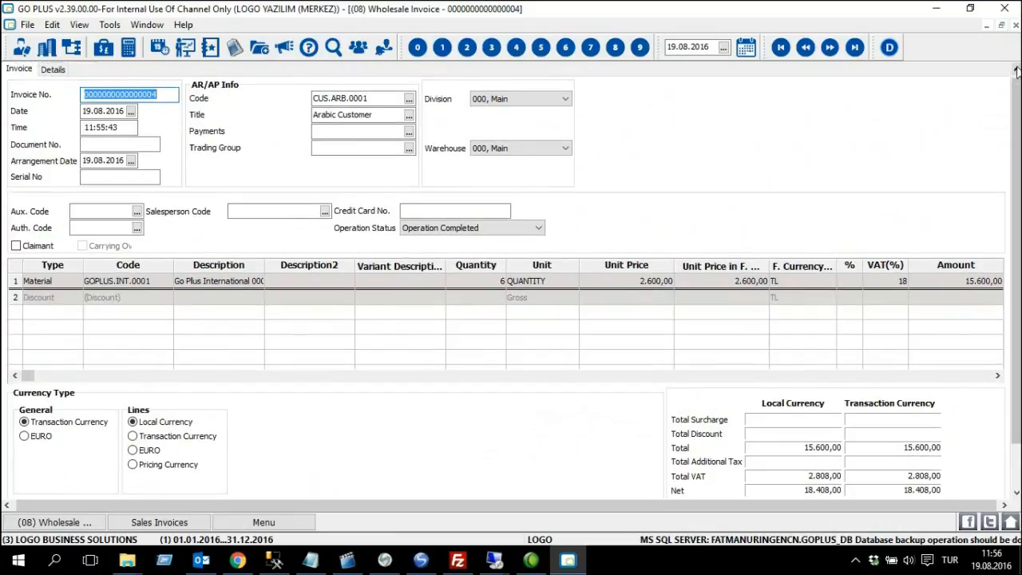
key("ctrl+s")
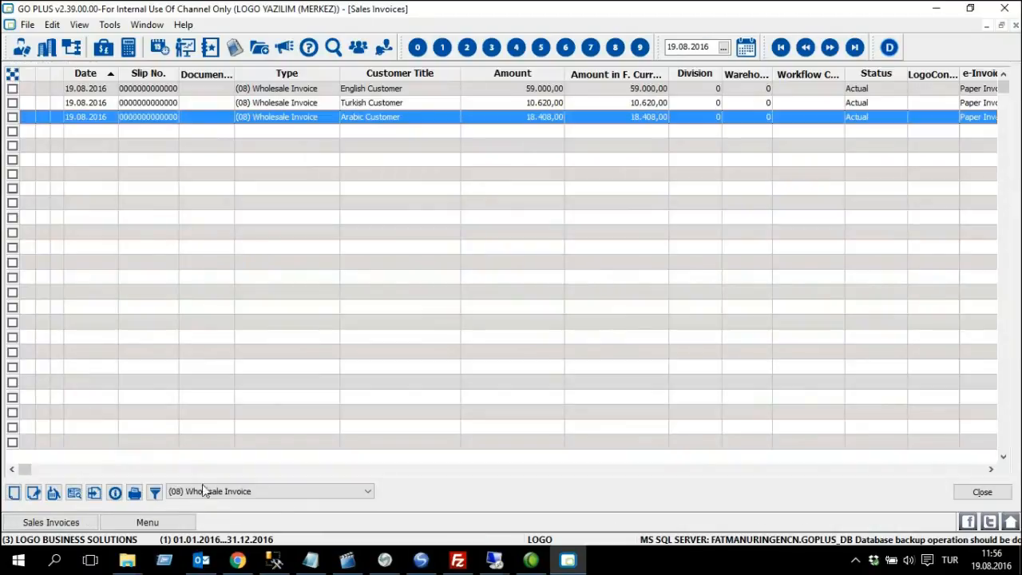
Open the Sales Dispatches list, widen the slip number column and select the Arabic Customer's newest wholesale dispatch.
left_click(154, 523)
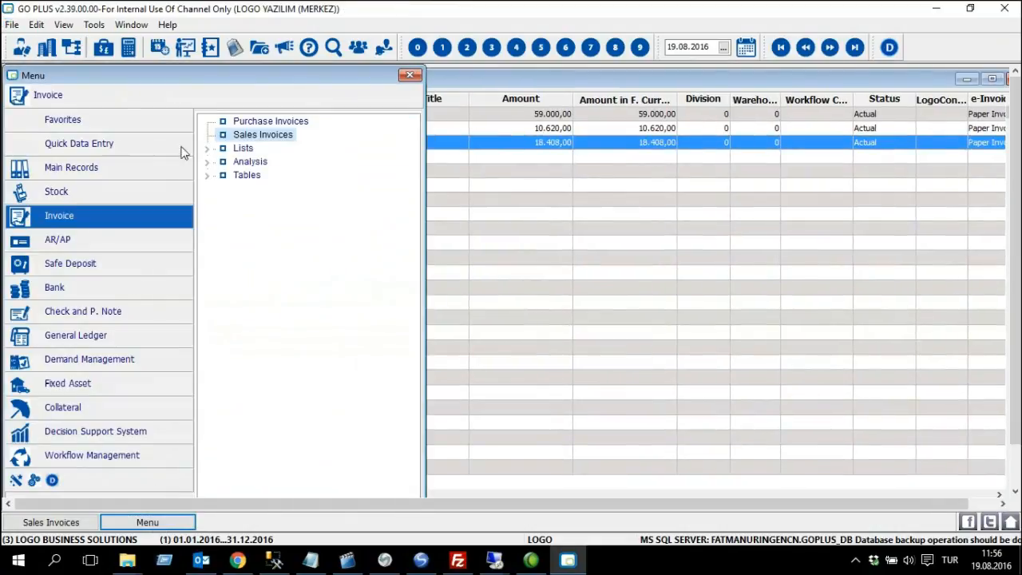
left_click(152, 193)
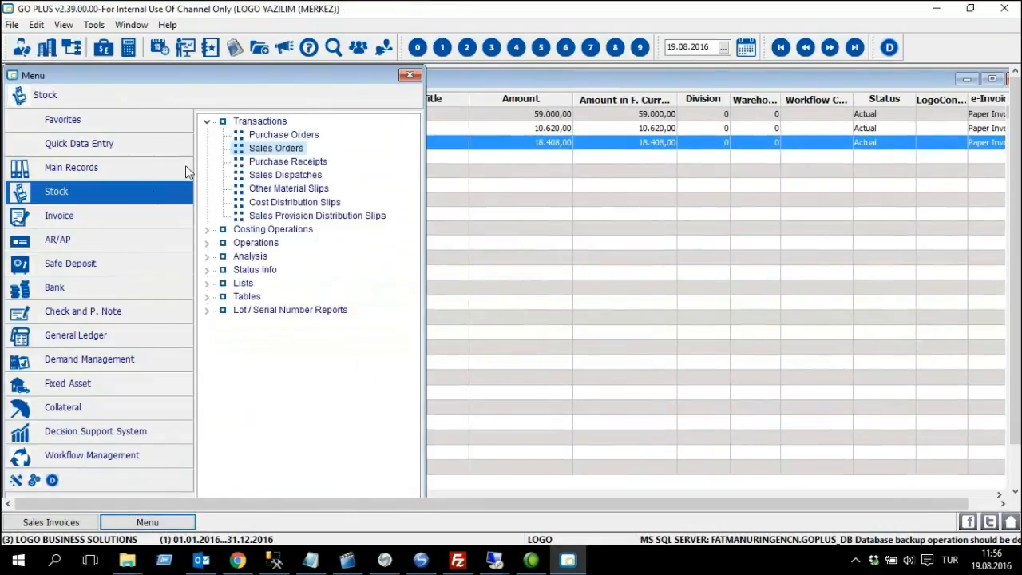
double_click(284, 176)
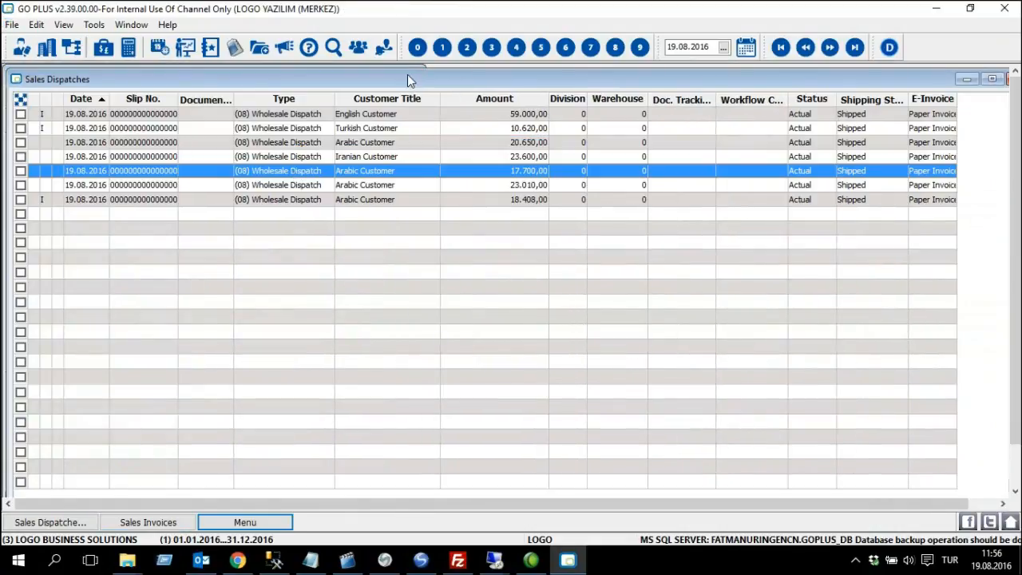
double_click(408, 79)
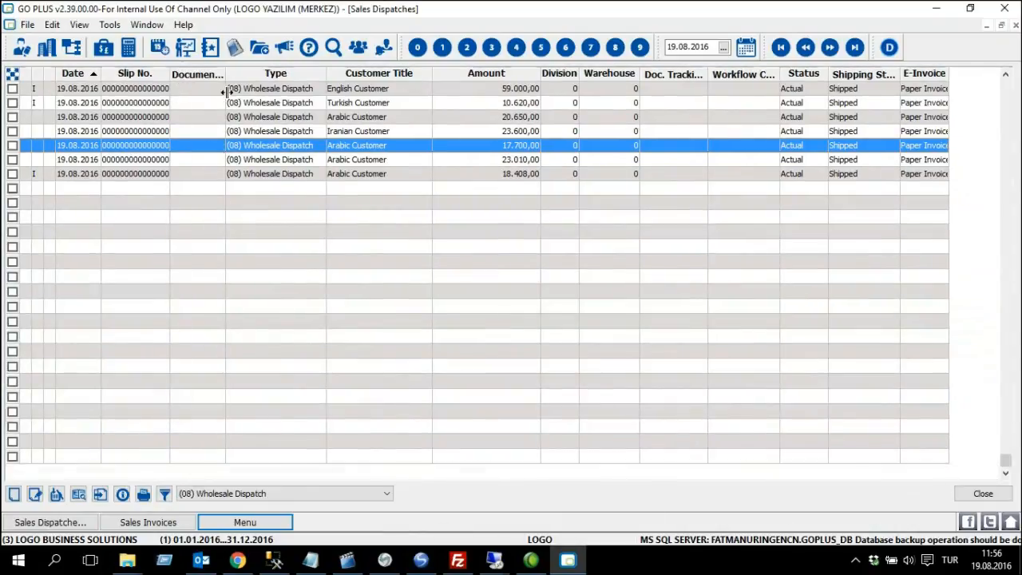
left_click_drag(225, 92, 223, 92)
left_click(195, 174)
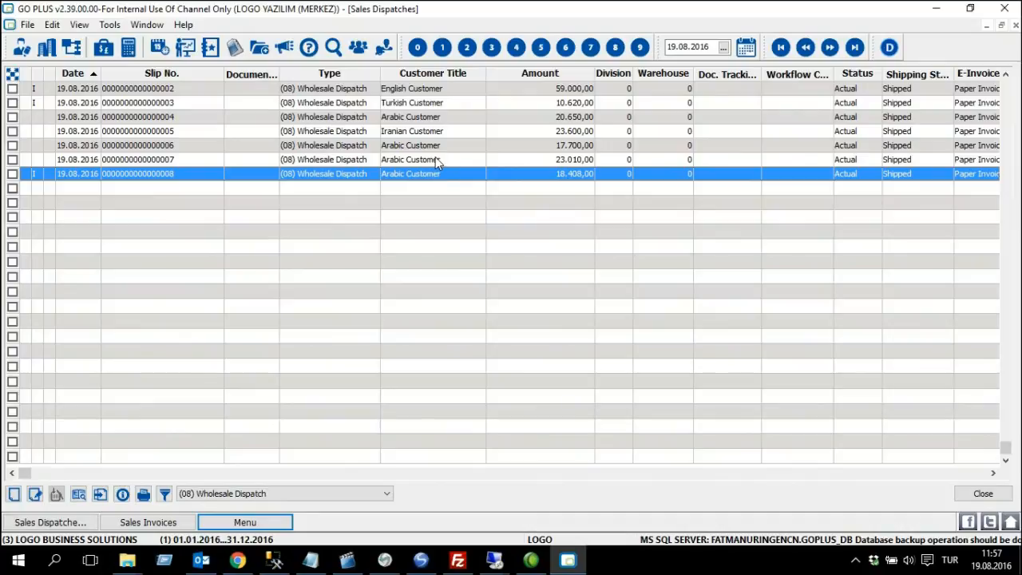
Close the Sales Dispatches list, check the wholesale invoices in the Sales Invoices list and close that list too.
left_click(982, 493)
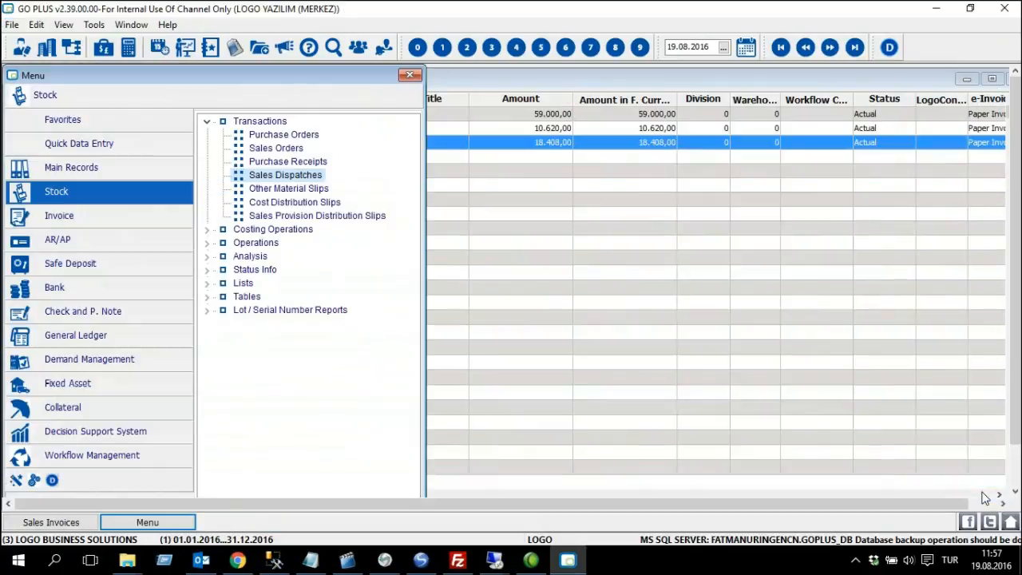
left_click(207, 122)
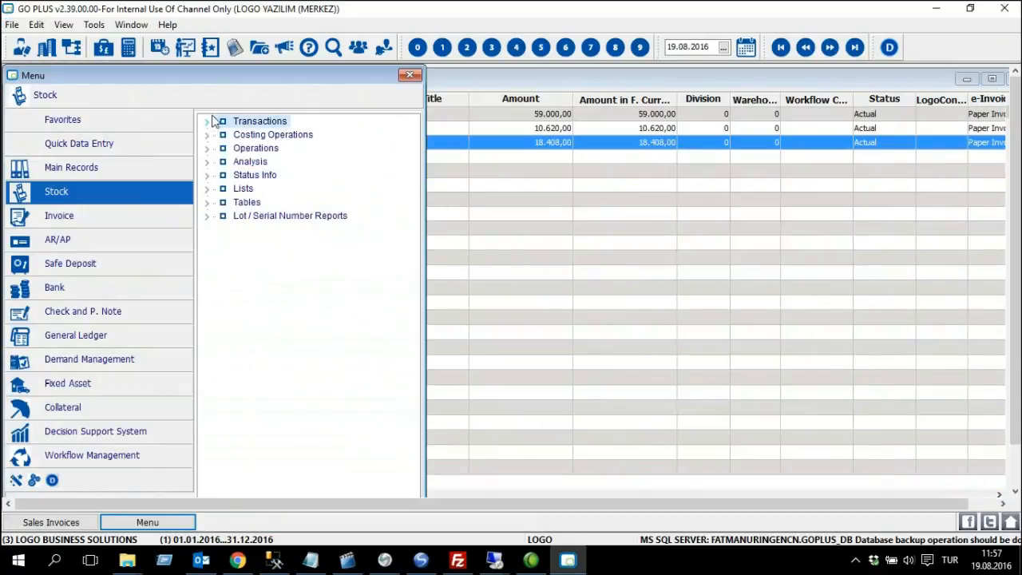
left_click(146, 215)
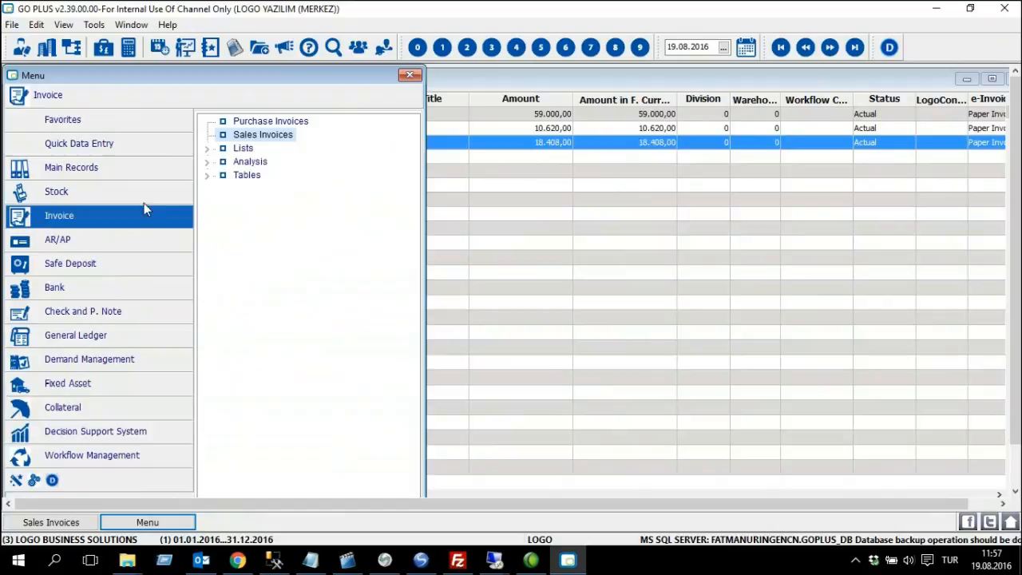
double_click(260, 136)
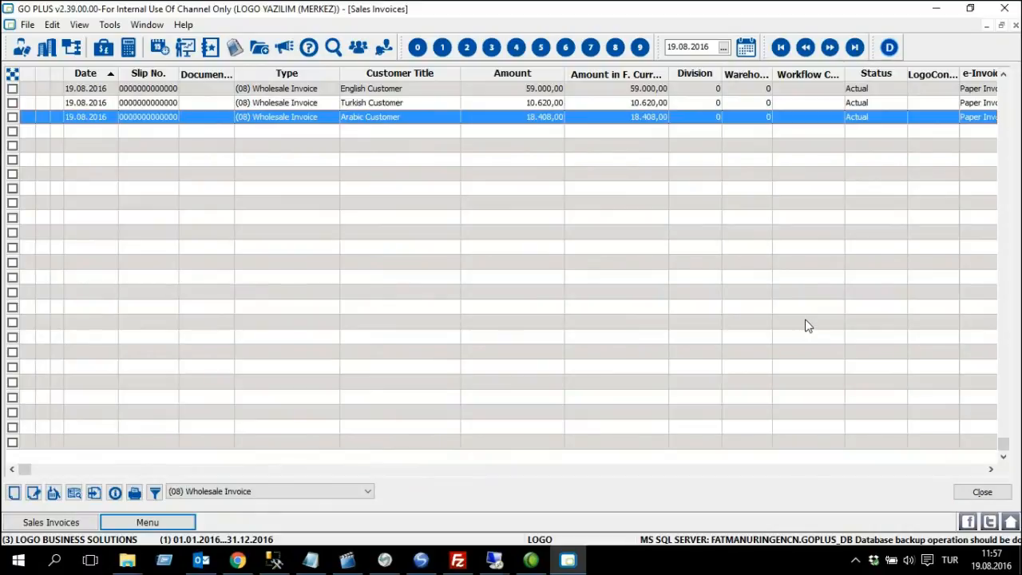
left_click(981, 492)
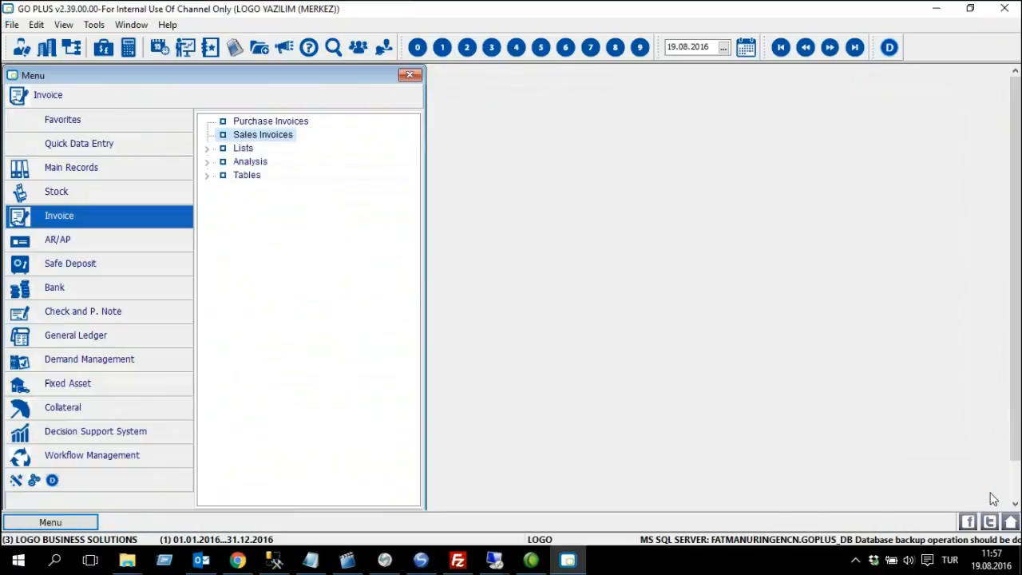
left_click(132, 188)
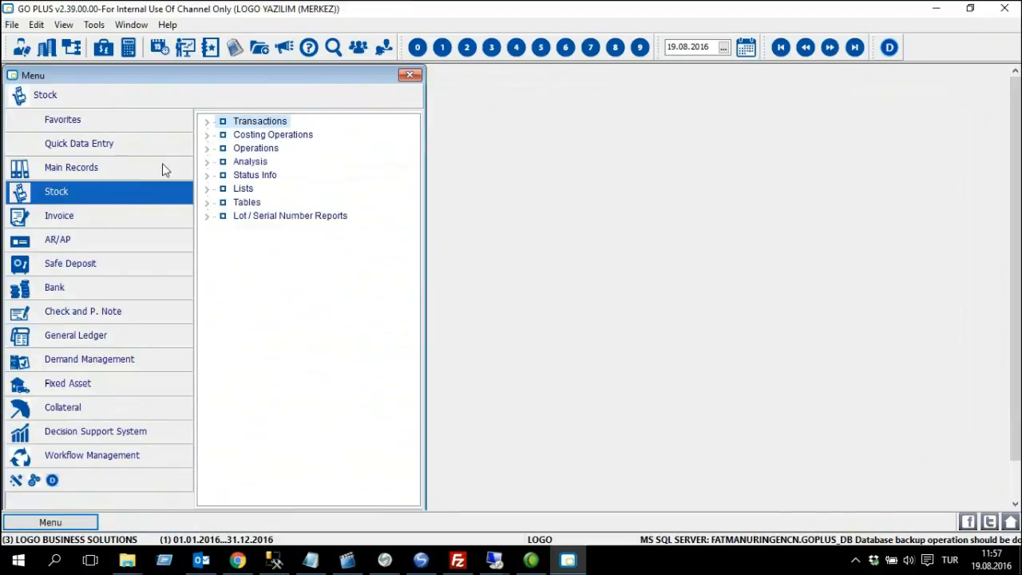
double_click(257, 121)
left_click(152, 218)
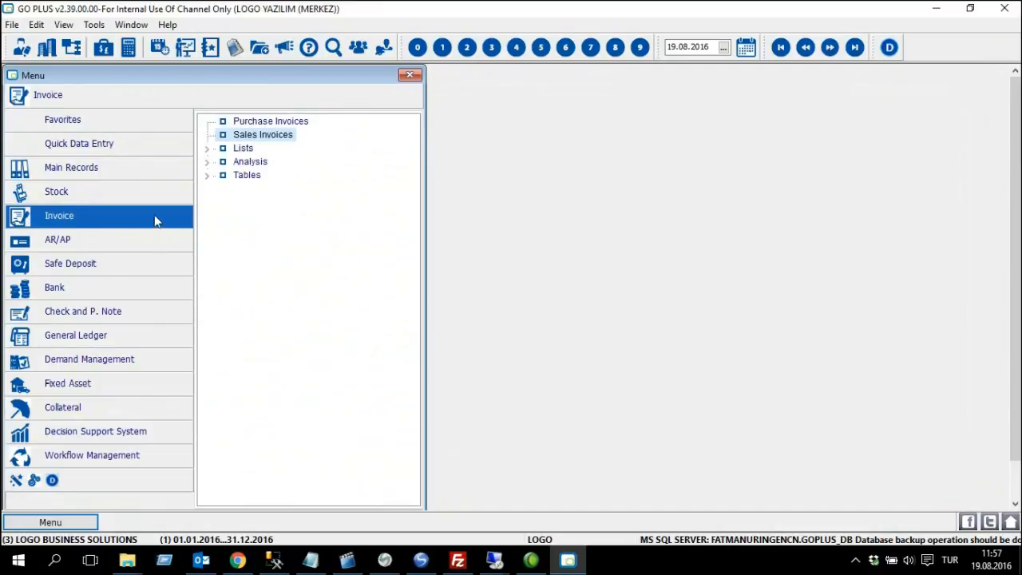
left_click(140, 170)
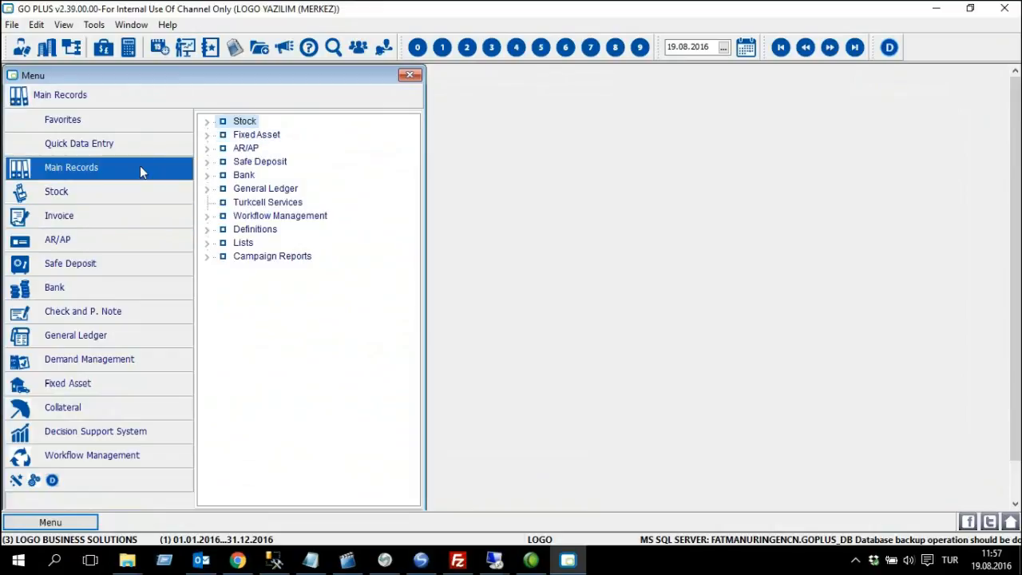